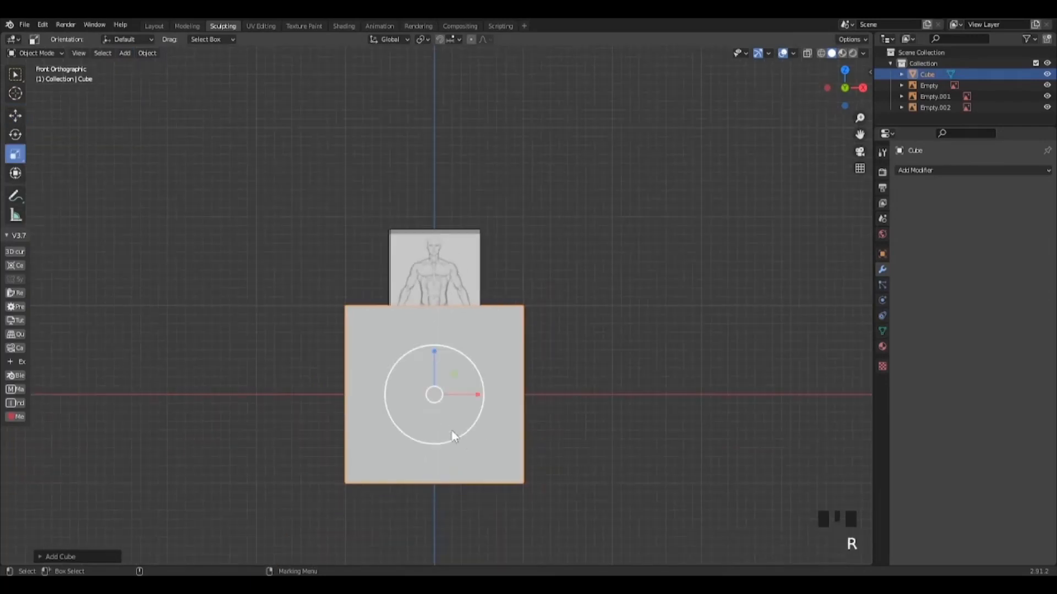
Scale the cube down to about the width of the reference head and move it up over the head in front view.
drag(447, 421, 436, 401)
key(w)
drag(435, 357, 434, 216)
key(f)
key(r)
scroll(478, 340, down, 1)
scroll(480, 346, down, 5)
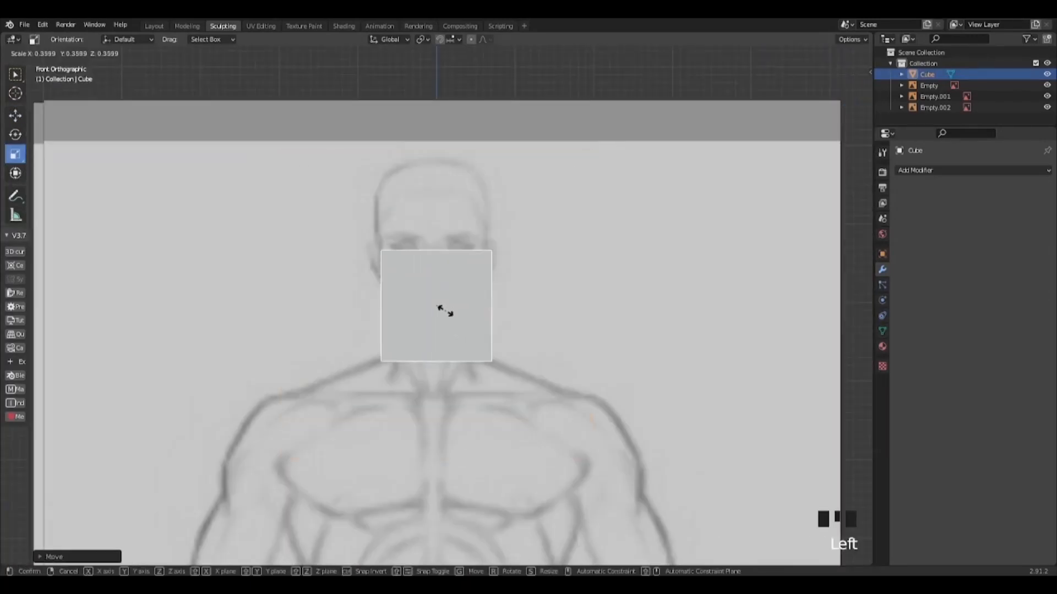
key(w)
drag(433, 265, 432, 166)
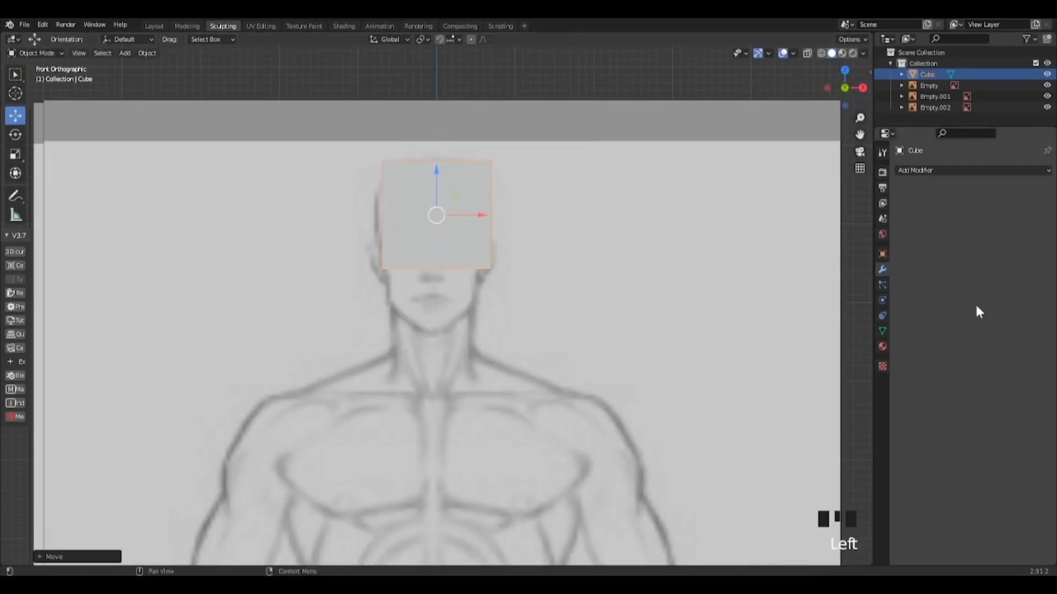
Add a Subdivision Surface modifier to the cube with the viewport level set to 6.
click(938, 171)
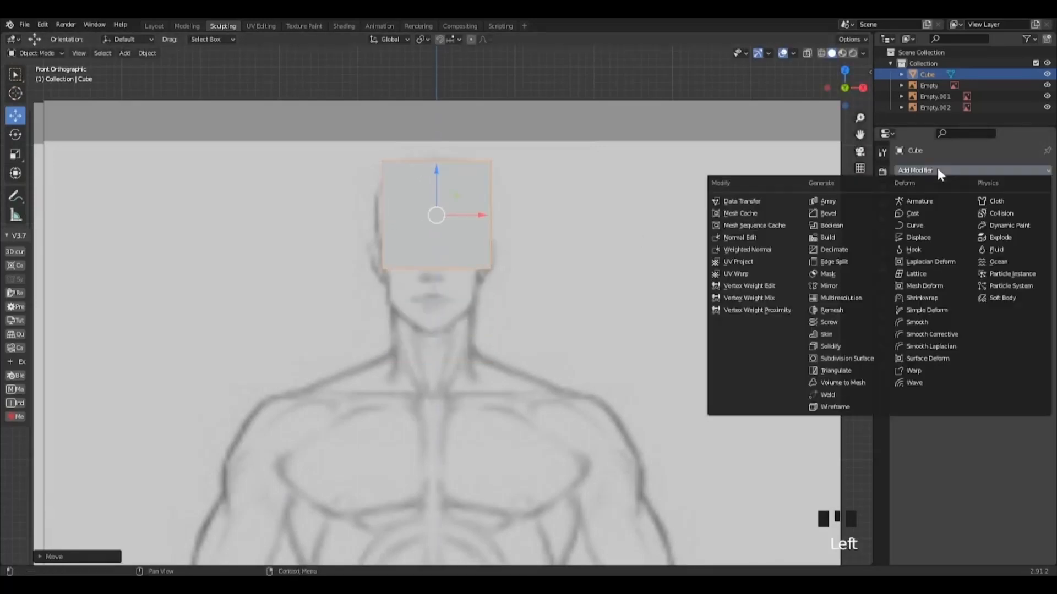
click(869, 360)
drag(971, 219, 1035, 219)
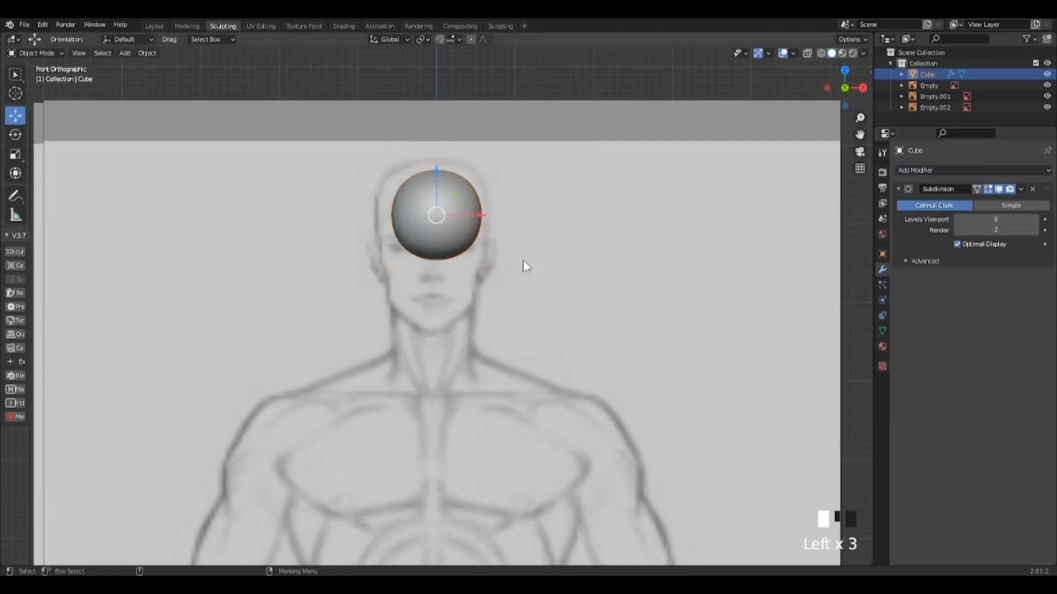
Scale the rounded cube up to fill the width of the head in the front reference.
key(shift+space)
key(s)
mouse_move(448, 246)
mouse_down()
mouse_move(461, 252)
mouse_move(446, 247)
mouse_move(458, 243)
mouse_up()
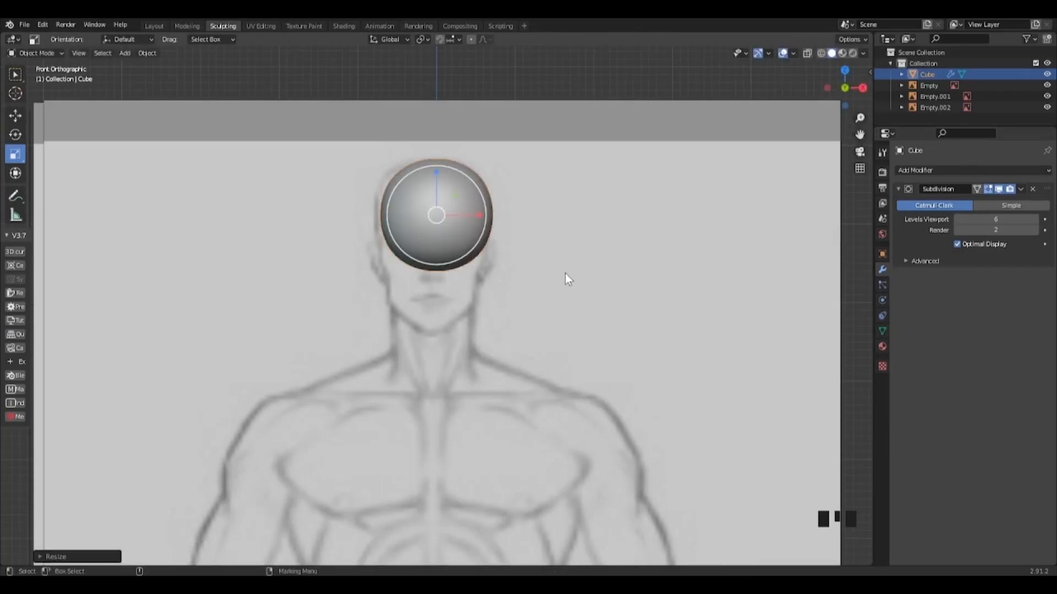
In the right view, reposition and enlarge the rounded cube to fit the back of the skull in the profile reference.
right_click(530, 273)
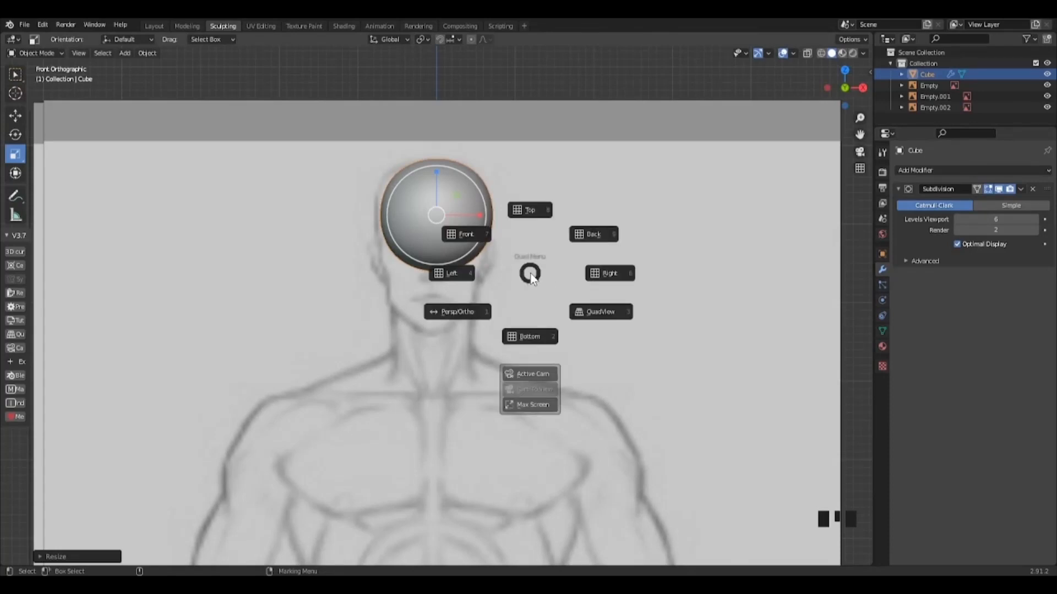
click(609, 274)
alt+middle_click(508, 277)
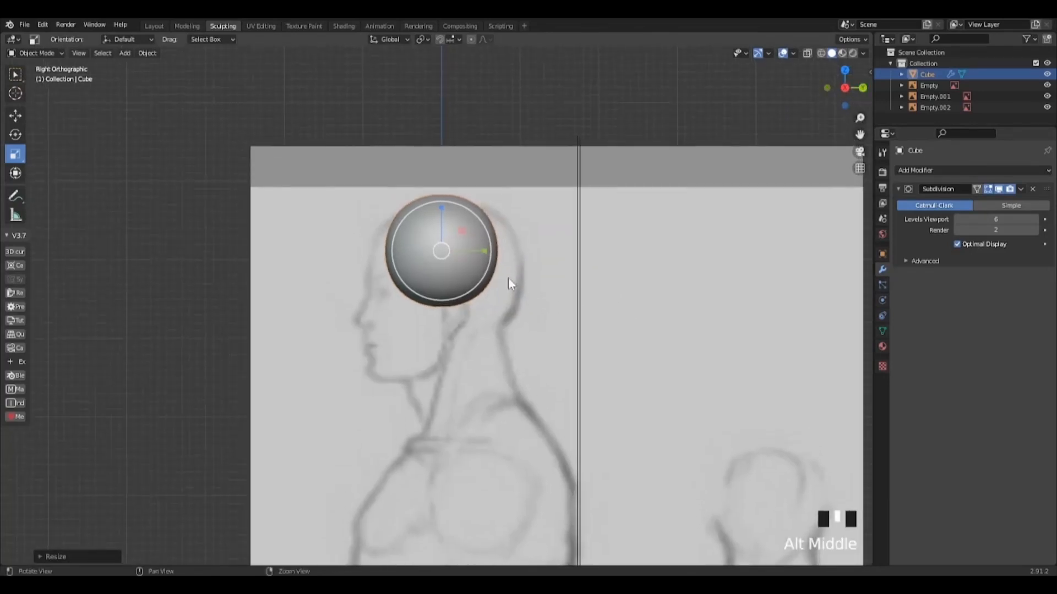
key(w)
drag(442, 213, 442, 231)
key(r)
drag(455, 293, 504, 269)
key(w)
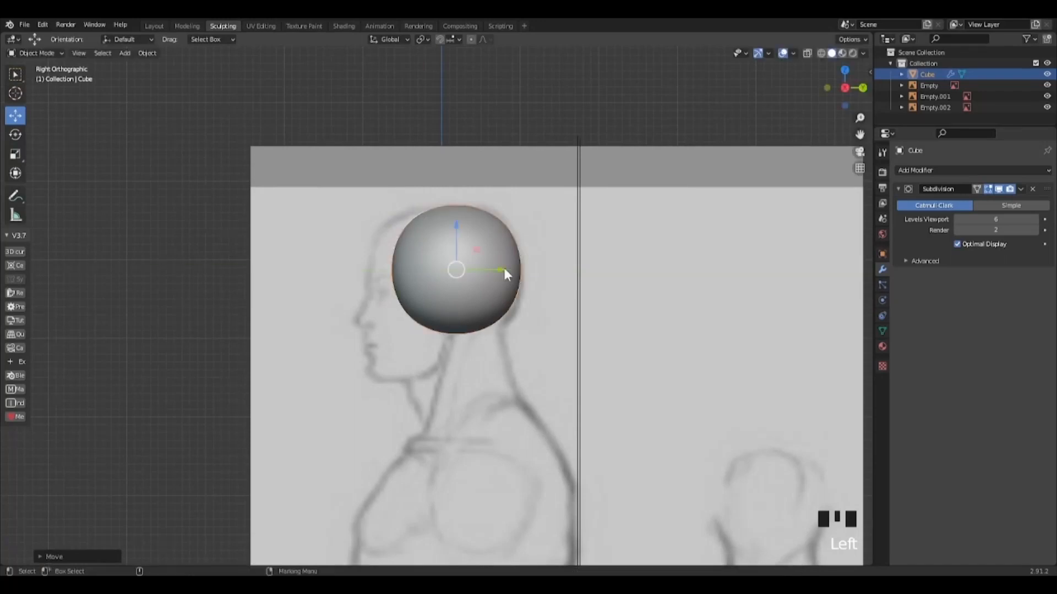
Enter Sculpt Mode, enable X-axis symmetry and apply the Subdivision modifier.
click(48, 54)
click(38, 90)
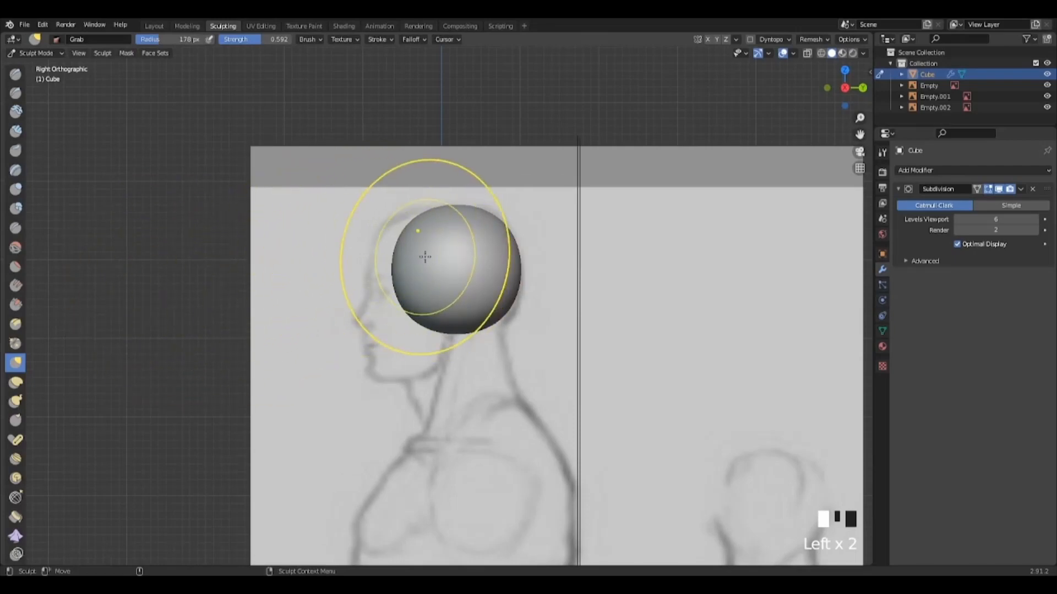
click(709, 39)
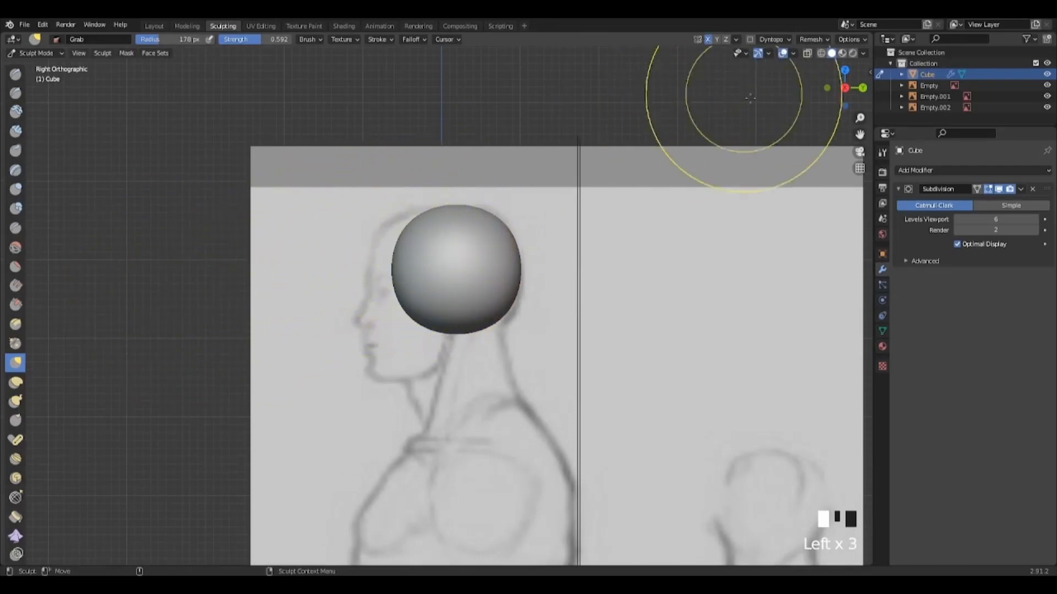
click(1020, 190)
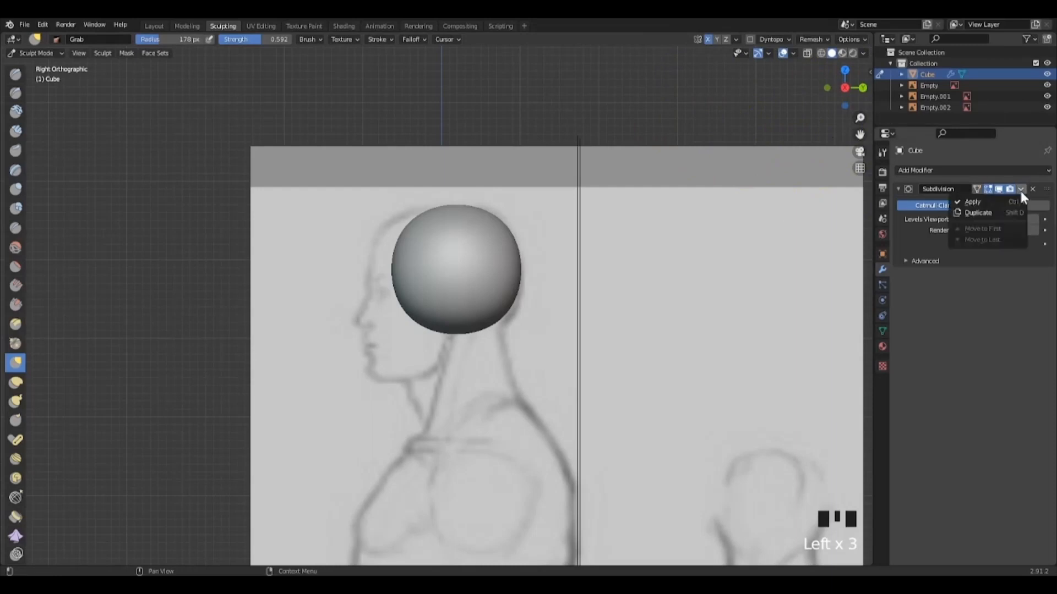
click(995, 203)
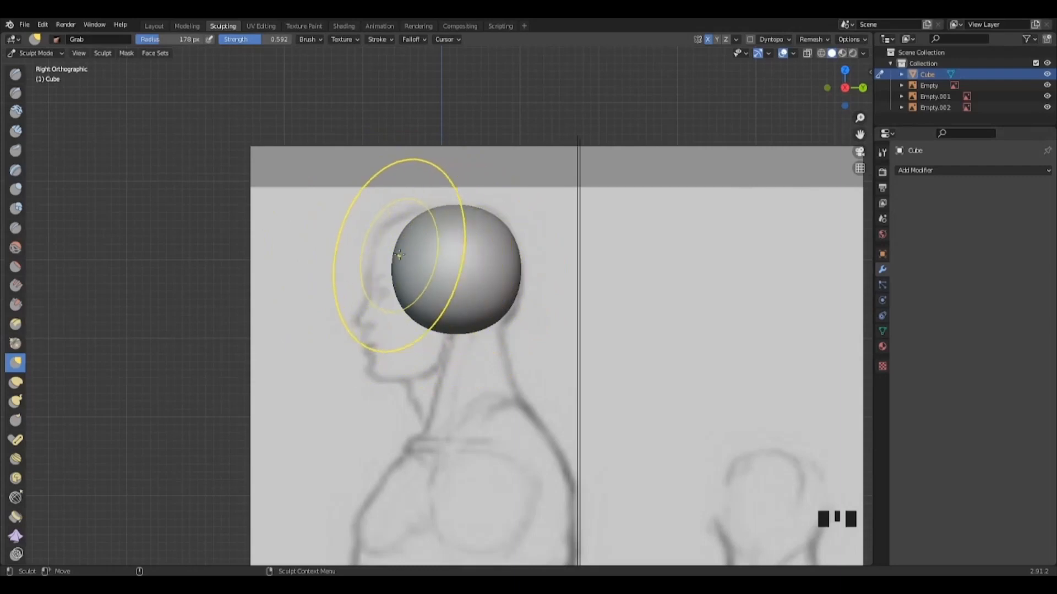
With the Grab brush at a 215 px radius, pull the forehead, face and chin out to the profile reference in right view.
right_click(414, 268)
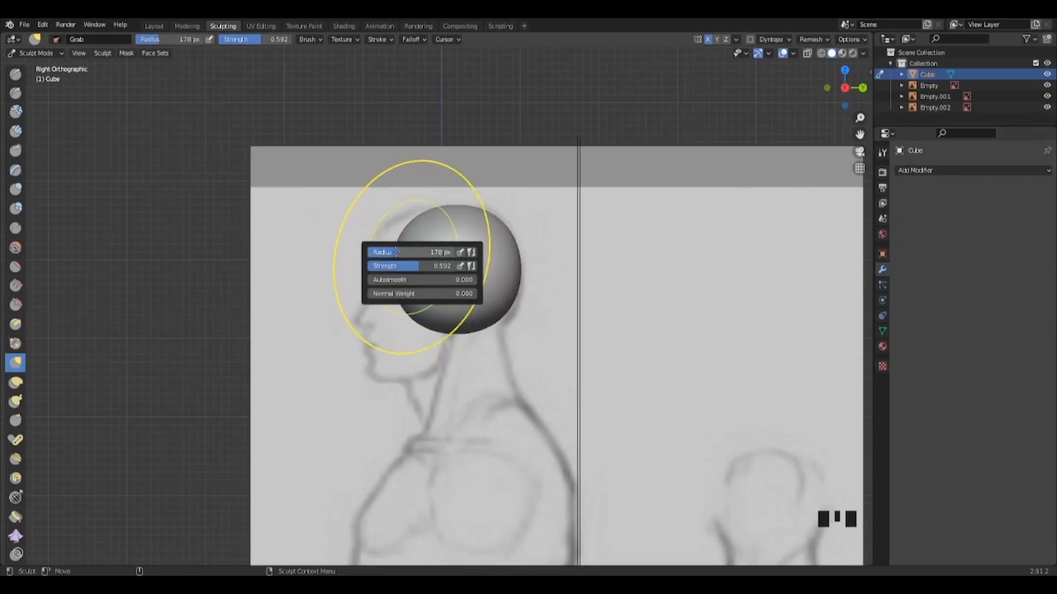
mouse_move(402, 252)
mouse_down()
mouse_move(388, 229)
mouse_move(377, 243)
mouse_up()
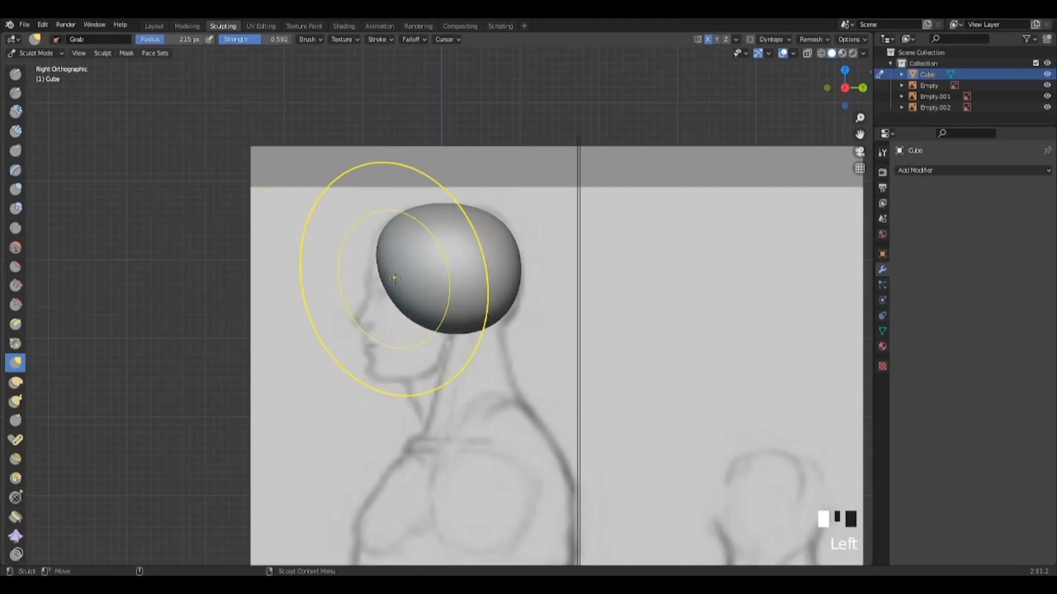
mouse_move(394, 281)
mouse_down()
mouse_move(381, 300)
mouse_move(399, 350)
mouse_move(375, 354)
mouse_up()
drag(483, 323, 494, 333)
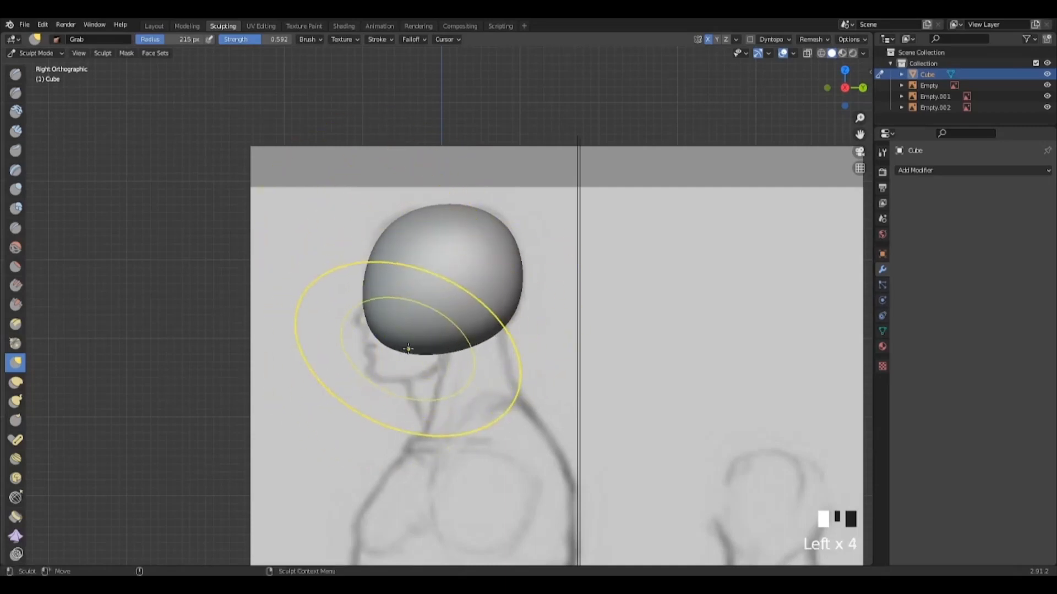
drag(407, 349, 383, 397)
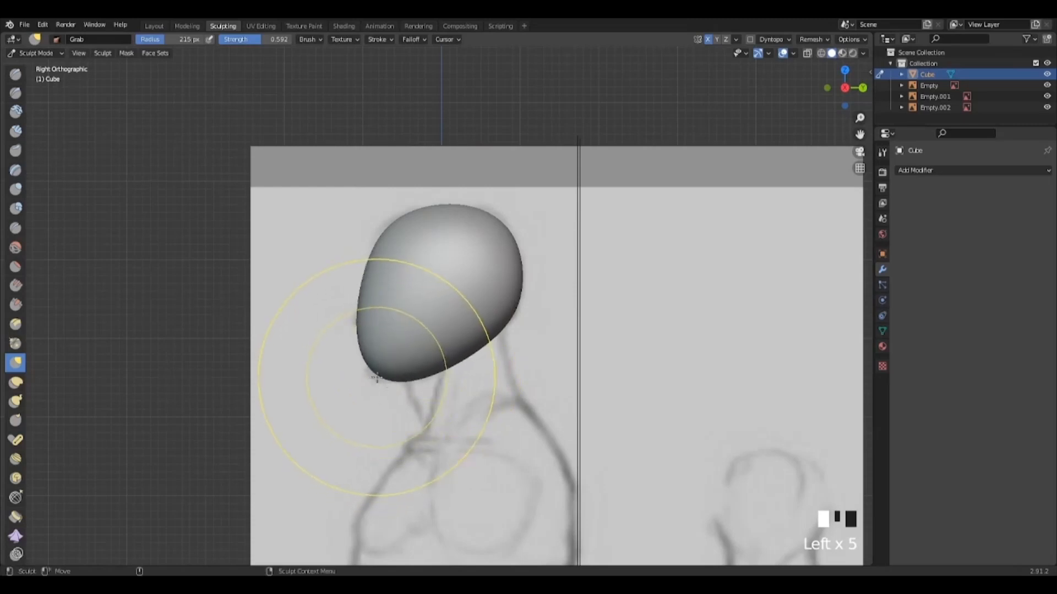
drag(375, 360, 373, 366)
mouse_move(362, 306)
mouse_down()
mouse_move(380, 307)
mouse_move(364, 311)
mouse_up()
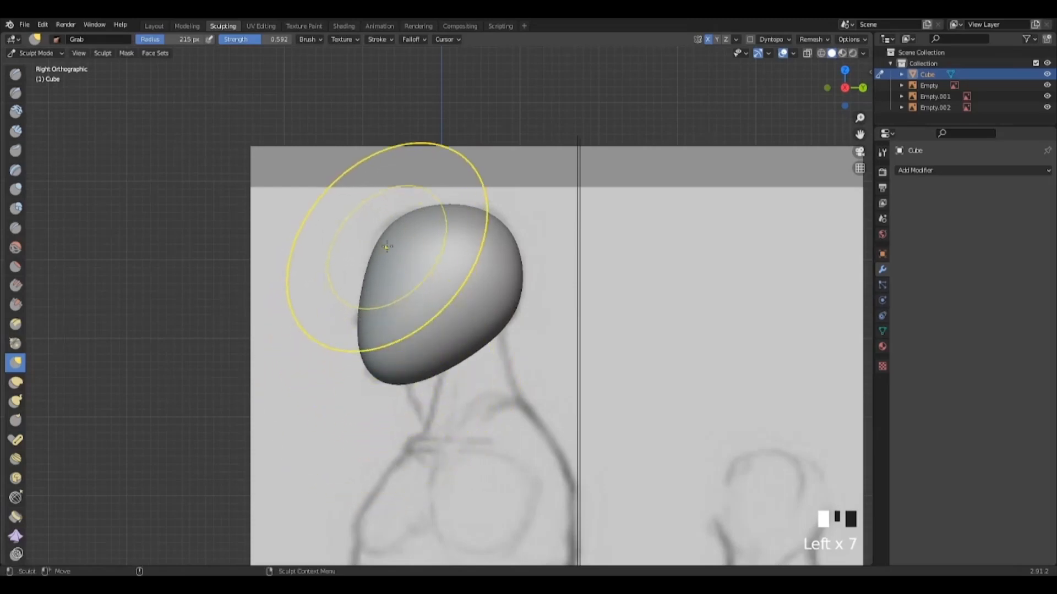
drag(387, 246, 380, 240)
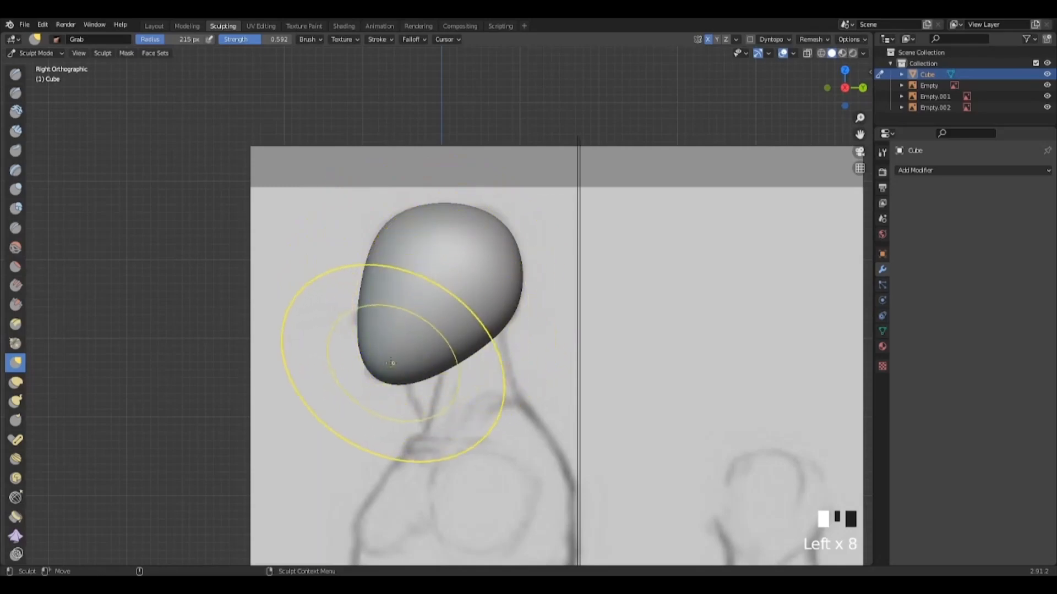
In the front view, widen the skull and narrow the jaw with the Grab brush to follow the reference head outline.
key(grave)
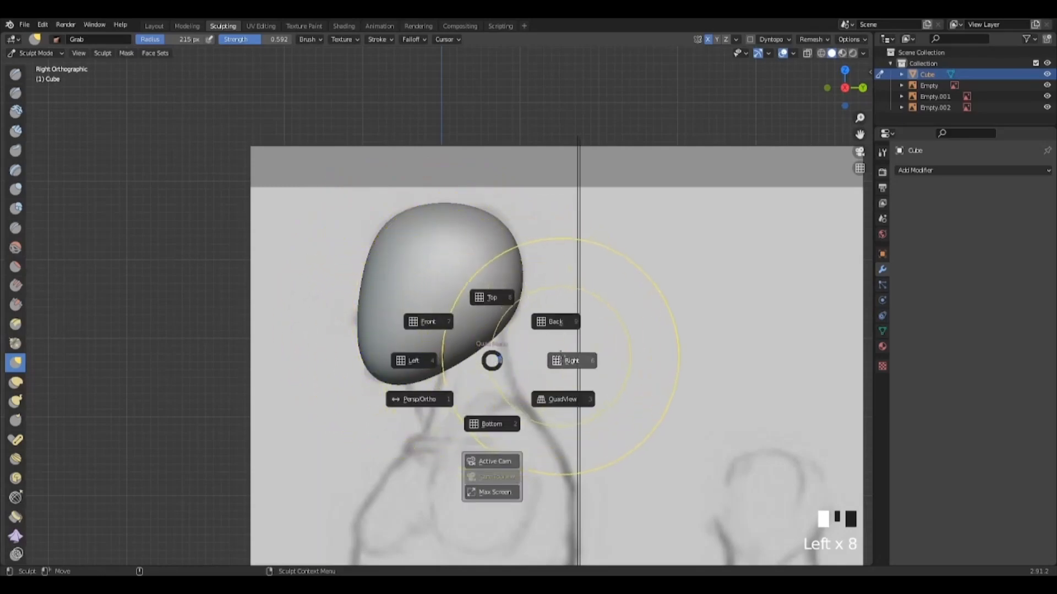
click(478, 303)
key(space)
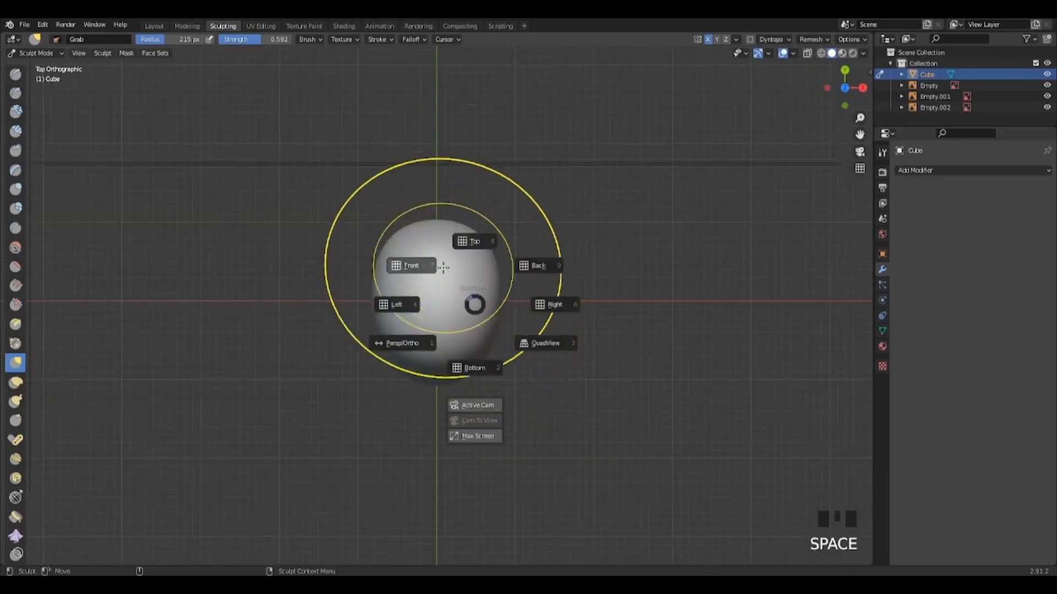
key(space)
drag(493, 293, 494, 294)
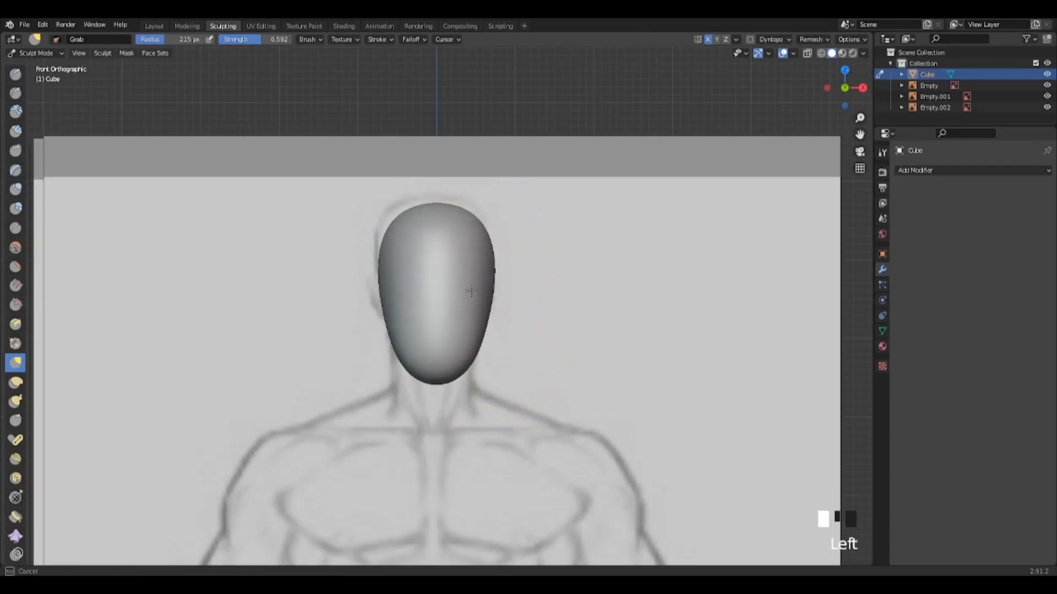
drag(387, 212, 386, 215)
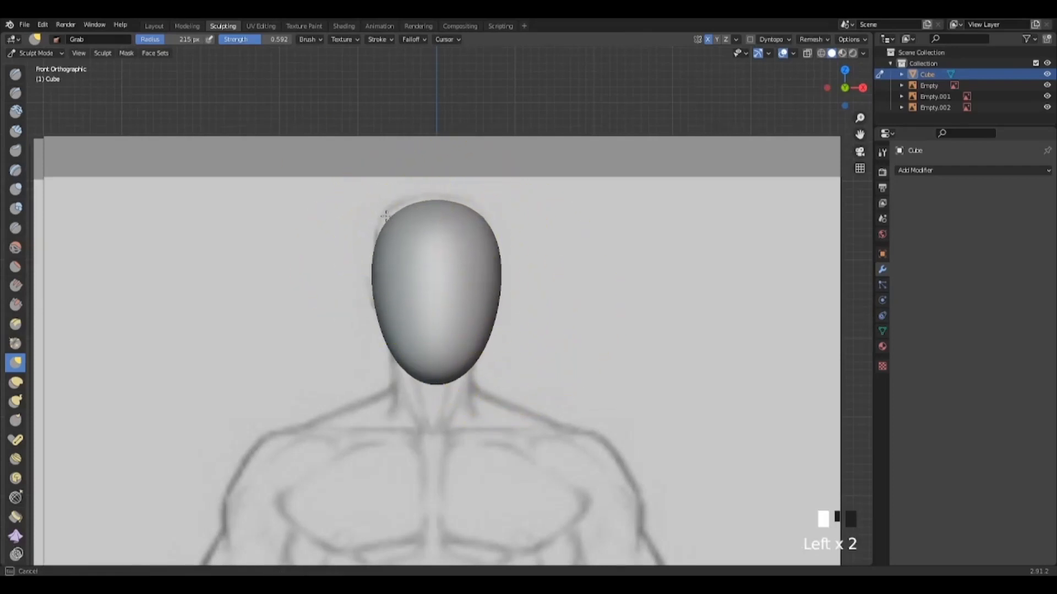
drag(389, 355, 413, 340)
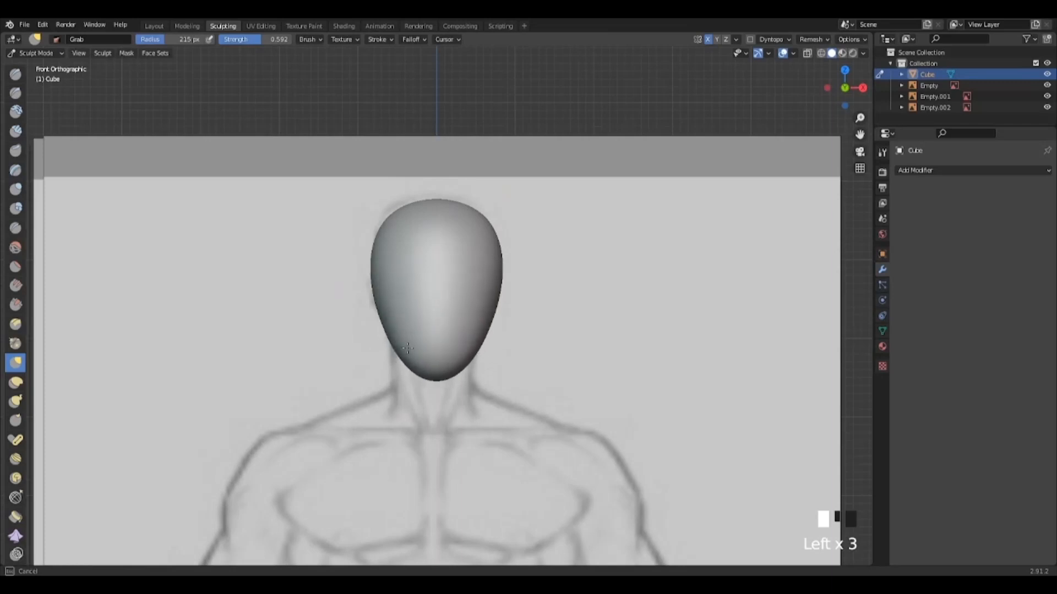
mouse_move(377, 343)
mouse_down()
mouse_move(402, 354)
mouse_move(385, 334)
mouse_up()
drag(369, 286, 376, 288)
mouse_move(390, 332)
mouse_down()
mouse_move(415, 361)
mouse_move(442, 364)
mouse_up()
In the right view, refine the face front and chin with the Grab brush to follow the profile reference.
key(alt+q)
click(553, 356)
drag(361, 304, 356, 304)
drag(370, 368, 371, 371)
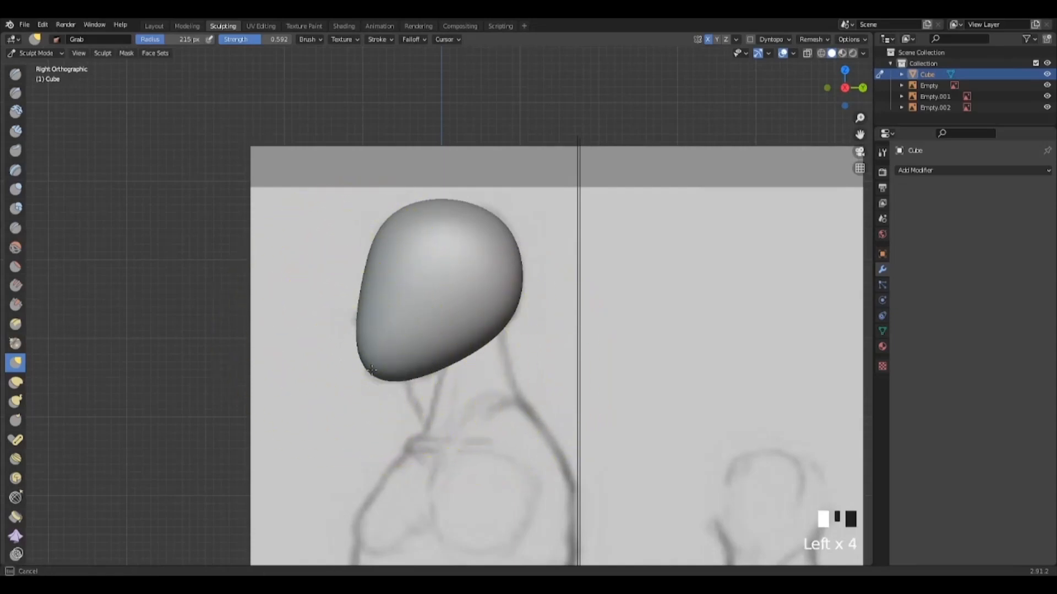
drag(359, 283, 365, 292)
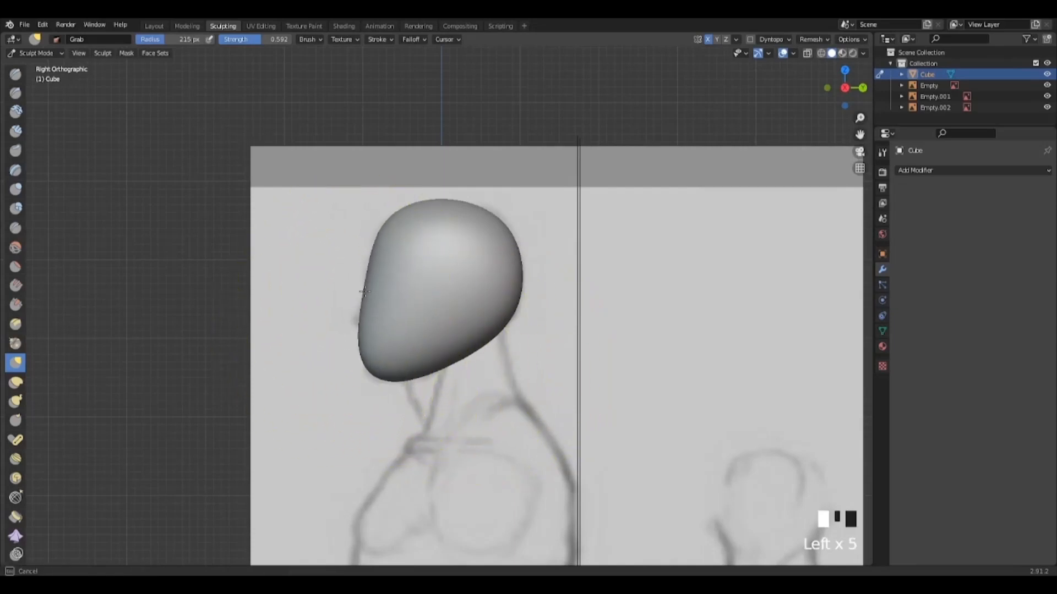
Return to the front view and adjust the lower jaw slightly with the Grab brush.
key(grave)
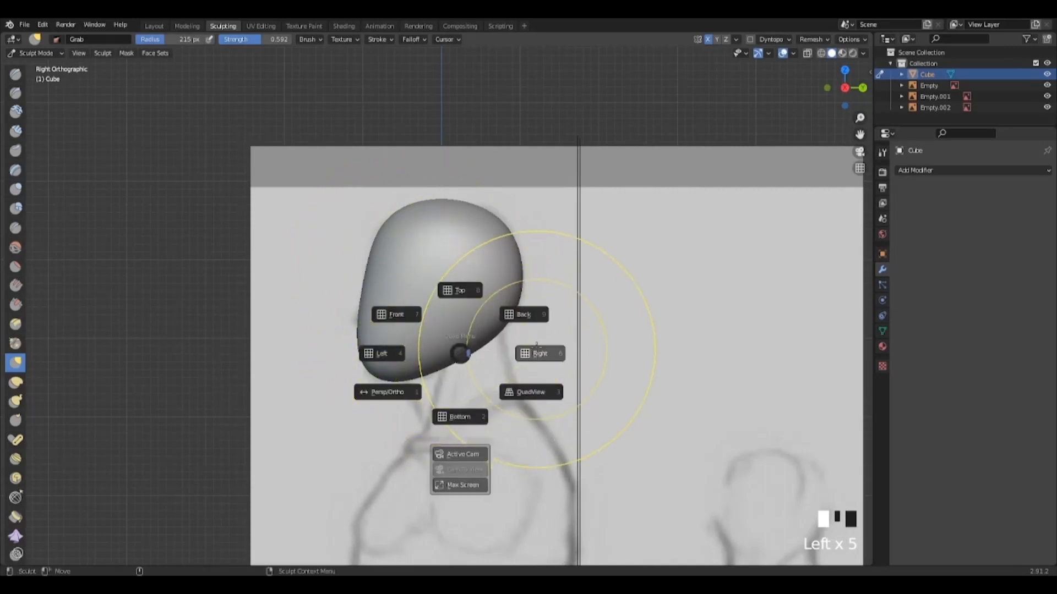
click(415, 327)
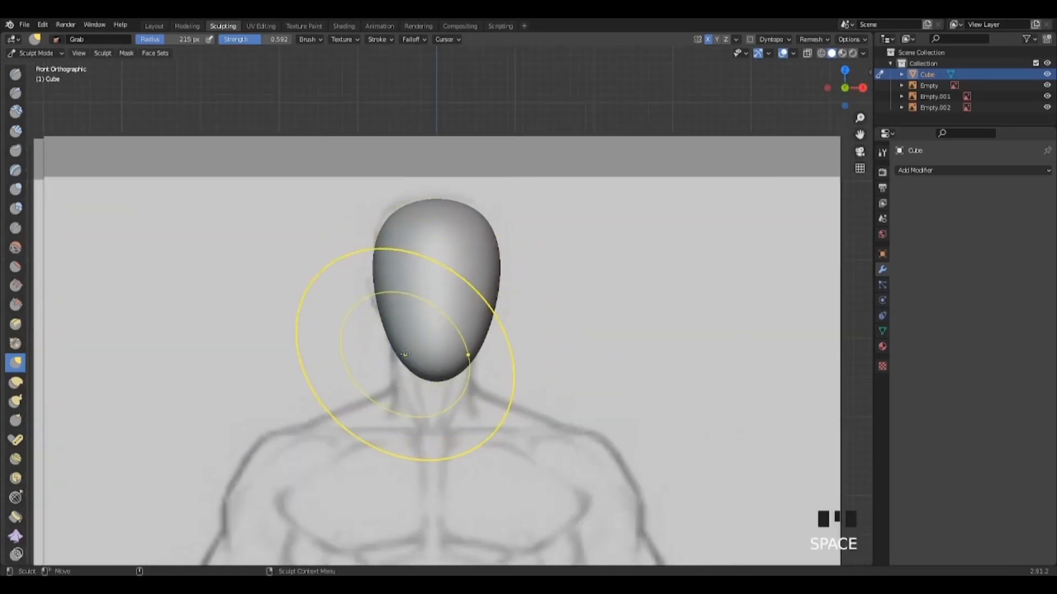
drag(400, 355, 402, 354)
key(space)
key(space)
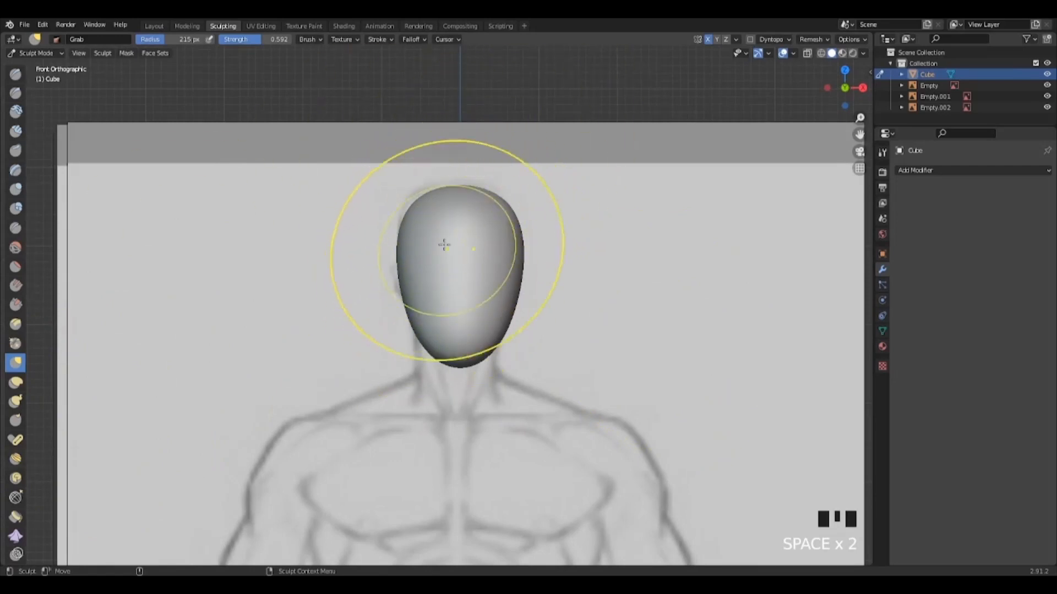
Activate the Draw sculpting brush with the head framed close up in front view.
click(16, 77)
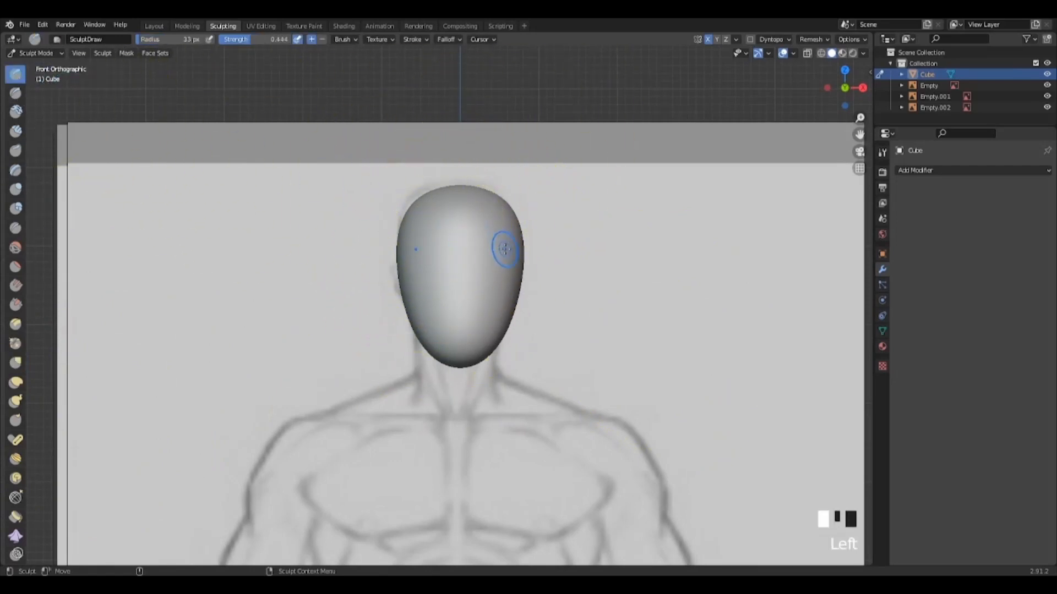
scroll(491, 263, up, 1)
alt+middle_click(482, 275)
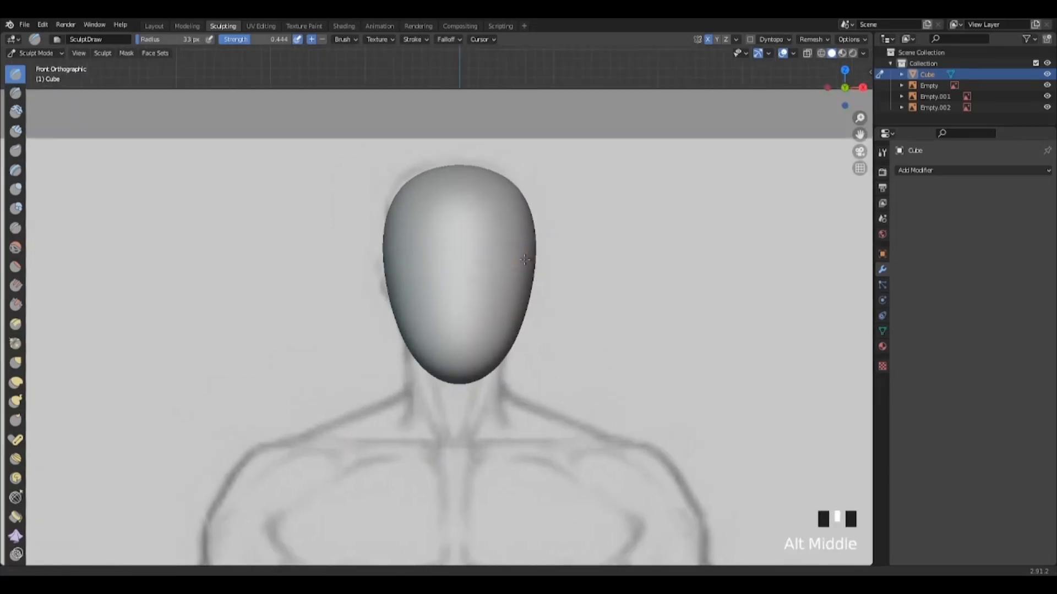
scroll(481, 286, up, 1)
alt+middle_click(451, 296)
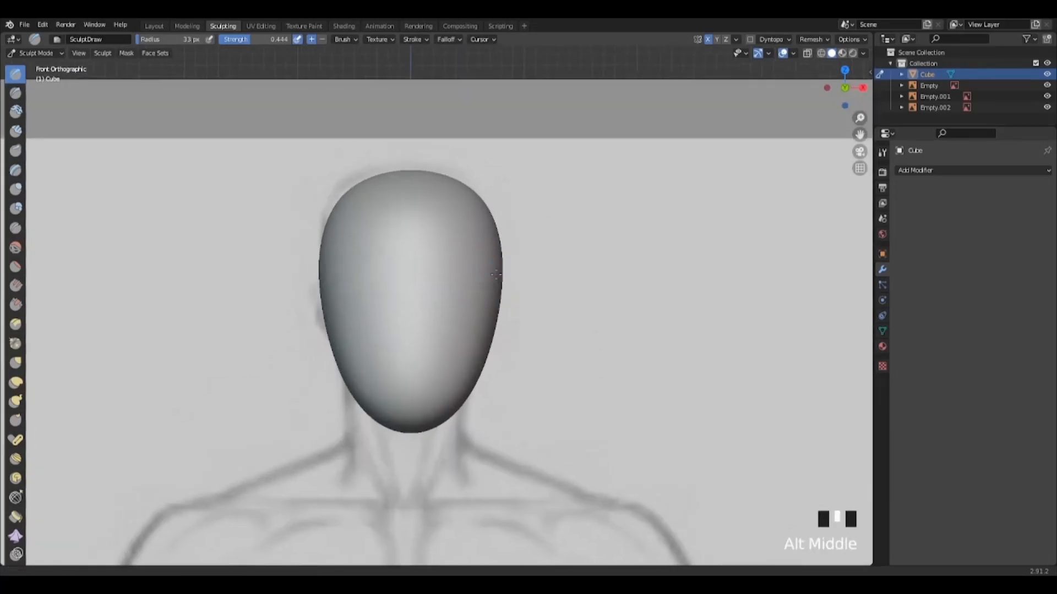
Examine the reference's facial features behind the head using wireframe shading and temporarily hiding the mesh, ending in solid shading.
click(820, 53)
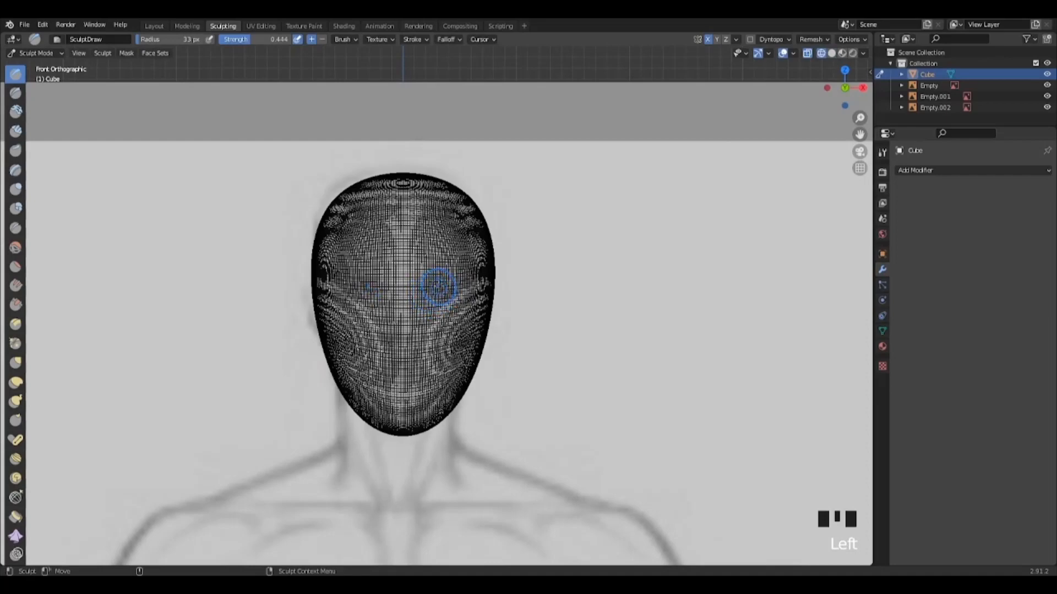
click(1047, 75)
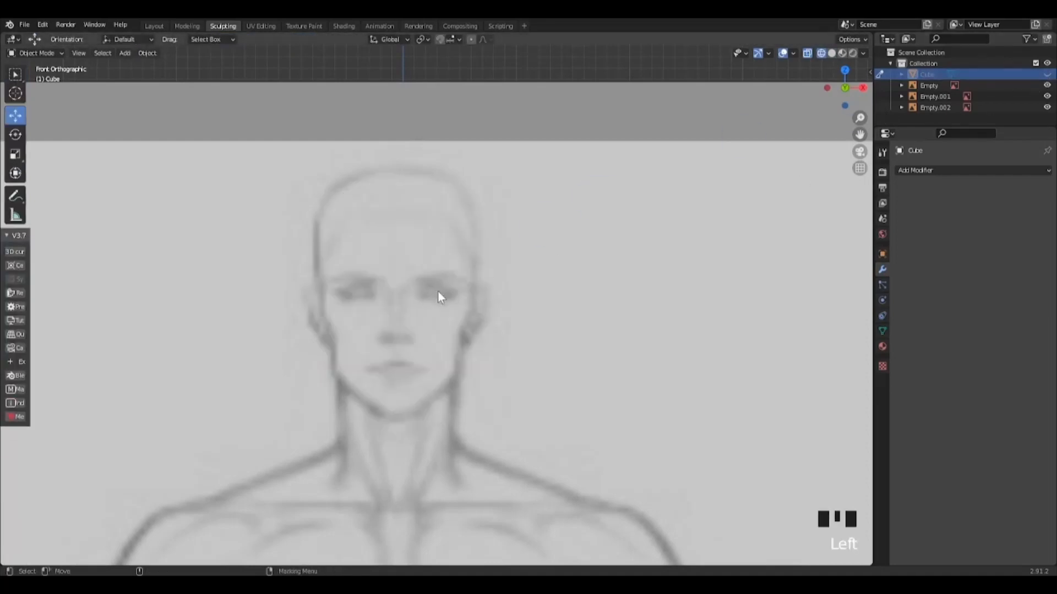
click(1046, 74)
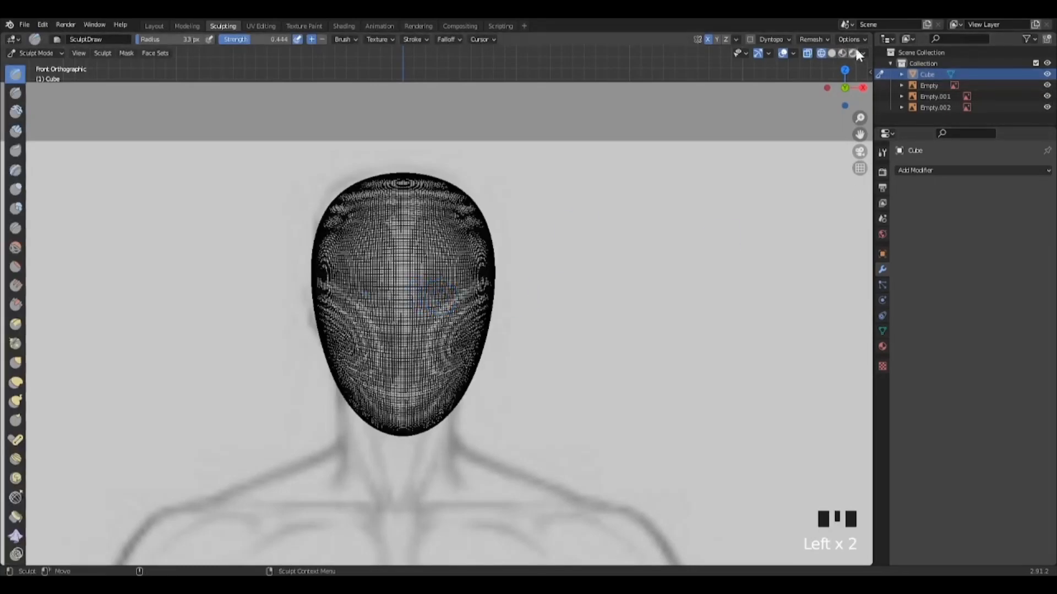
click(831, 53)
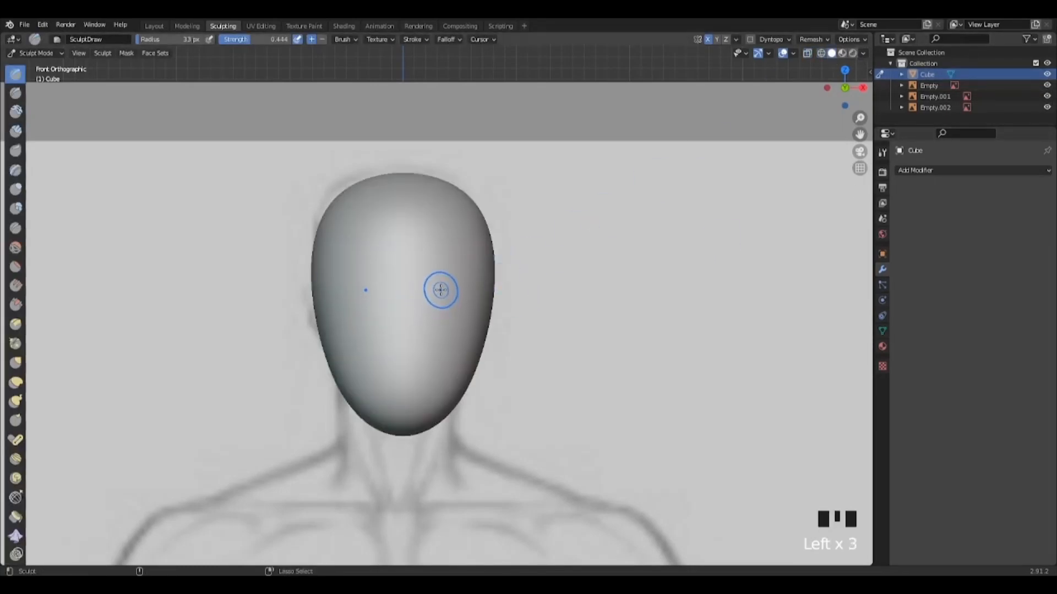
Carve out both eye sockets on the front of the face with subtractive Draw brush strokes.
ctrl+drag(436, 294, 462, 288)
ctrl+drag(453, 284, 471, 302)
ctrl+click(457, 306)
mouse_move(547, 369)
alt+mouse_down()
mouse_move(451, 394)
mouse_move(456, 366)
mouse_move(472, 366)
alt+mouse_up()
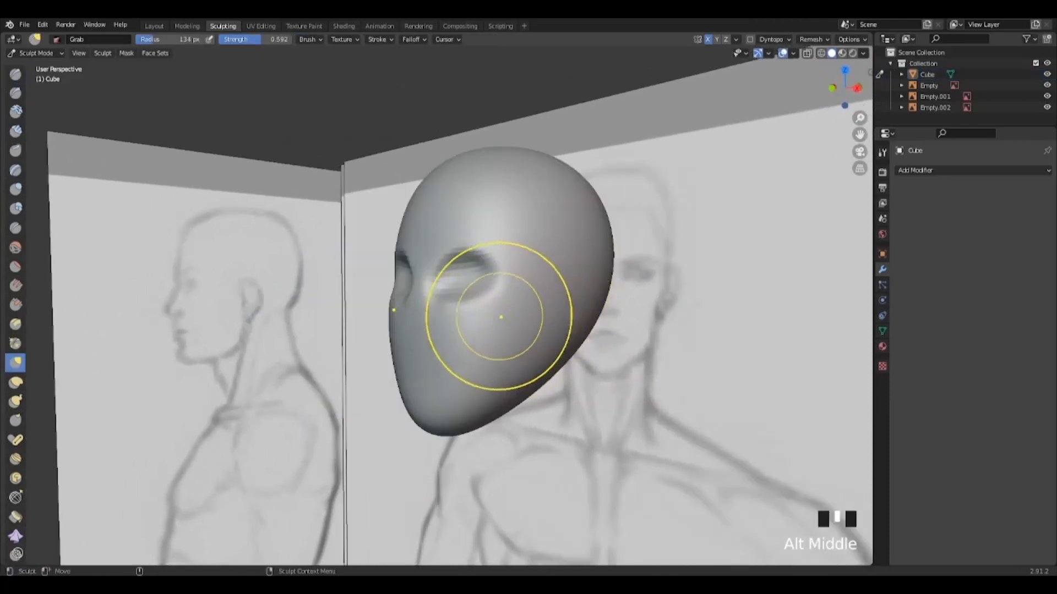
Build up the nose bridge, tip and underside with the Draw brush at a 33 px radius.
click(16, 75)
alt+middle_drag(498, 335, 482, 357)
alt+drag(479, 360, 518, 366)
scroll(415, 333, up, 2)
mouse_move(414, 301)
mouse_down()
mouse_move(396, 352)
mouse_move(407, 355)
mouse_move(388, 357)
mouse_move(406, 363)
mouse_move(385, 359)
mouse_move(570, 406)
mouse_move(443, 376)
mouse_up()
drag(389, 357, 392, 352)
drag(390, 352, 390, 317)
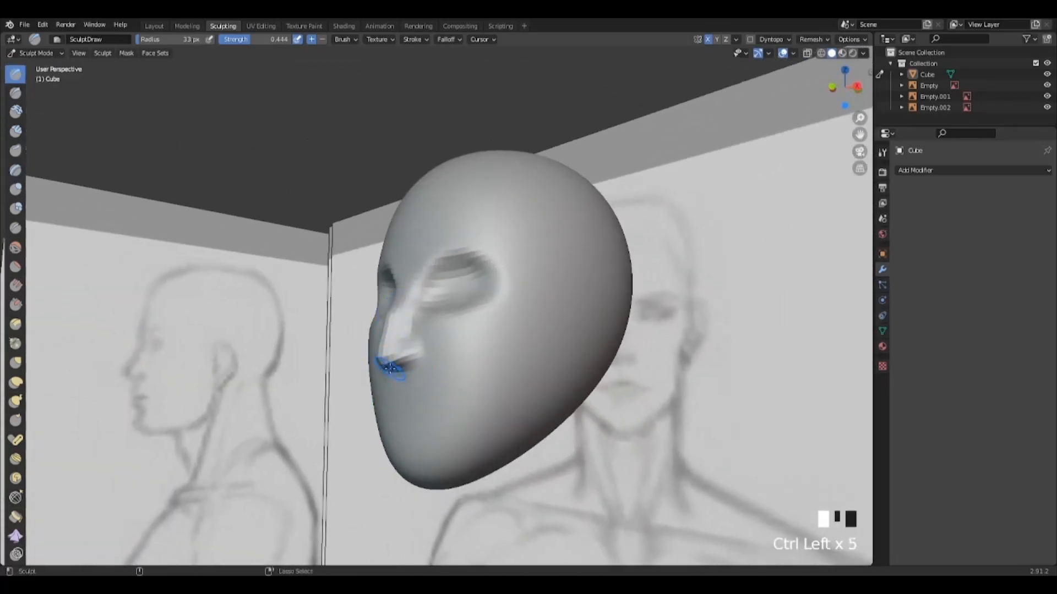
drag(390, 368, 385, 345)
In the right view, refine the nose bridge and tip profile with additive and subtractive Draw strokes.
alt+drag(448, 376, 412, 380)
key(space)
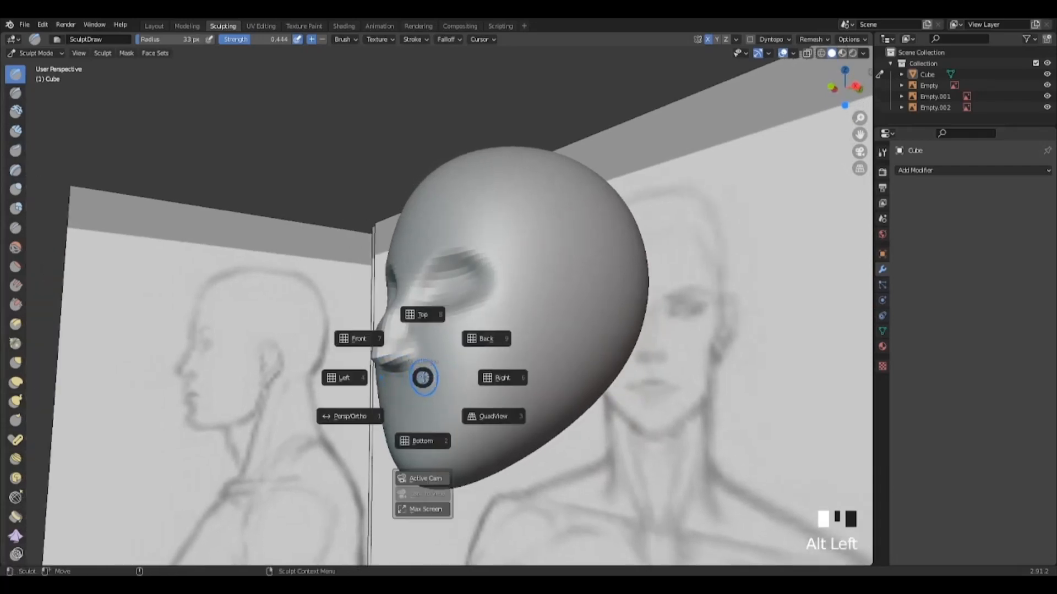
click(503, 378)
mouse_move(387, 333)
mouse_down()
mouse_move(384, 346)
mouse_move(389, 320)
mouse_up()
mouse_move(389, 320)
mouse_down()
mouse_move(384, 337)
mouse_move(394, 307)
mouse_up()
ctrl+drag(384, 369, 378, 357)
ctrl+drag(379, 352, 383, 337)
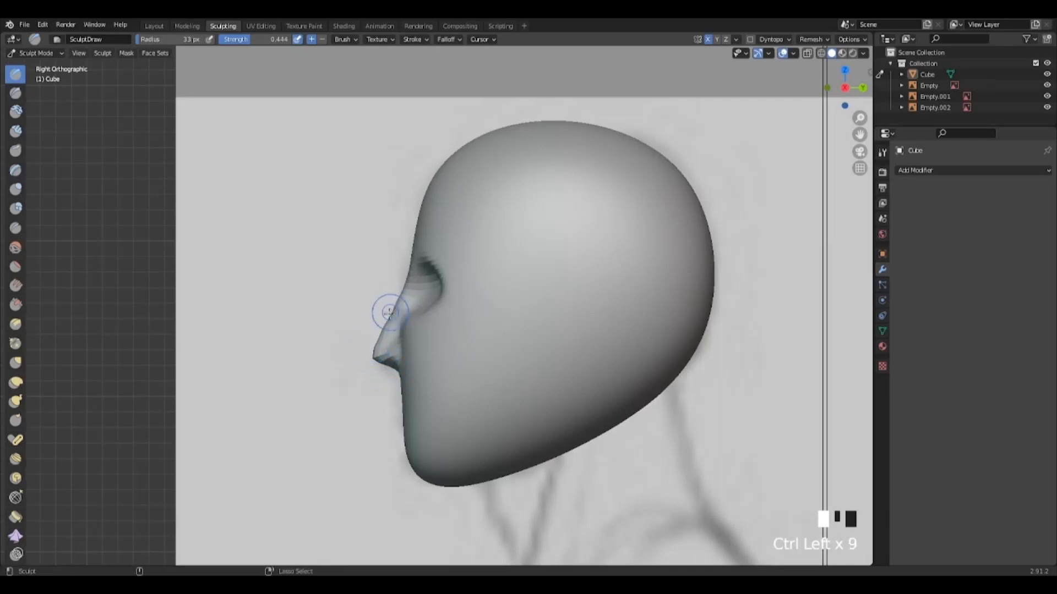
ctrl+drag(389, 312, 376, 346)
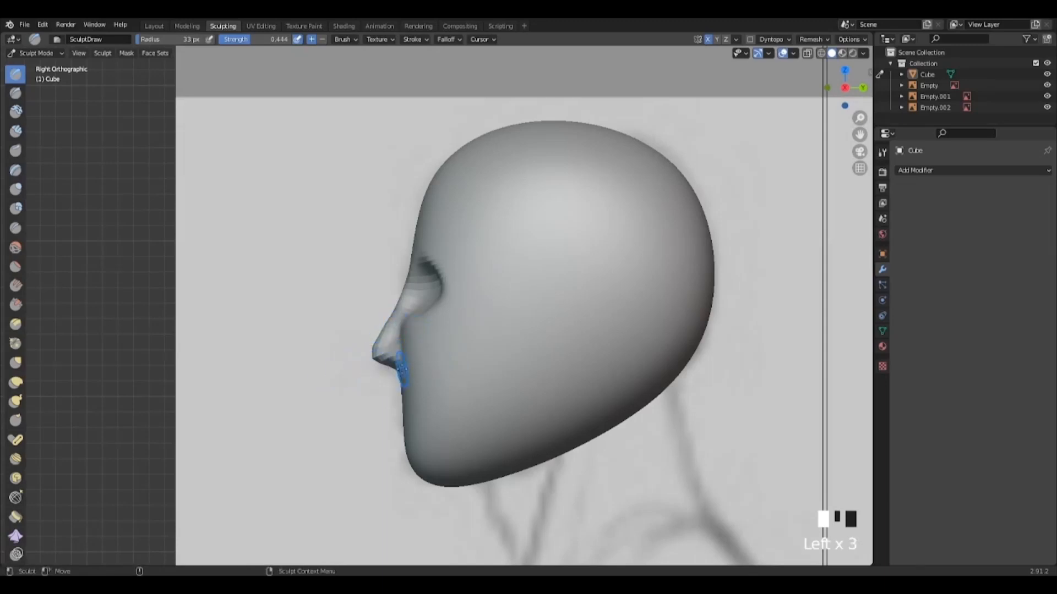
Swell the mouth area below the nose with the Inflate/Deflate brush at a 60 px radius.
alt+drag(420, 384, 493, 382)
alt+drag(438, 359, 392, 359)
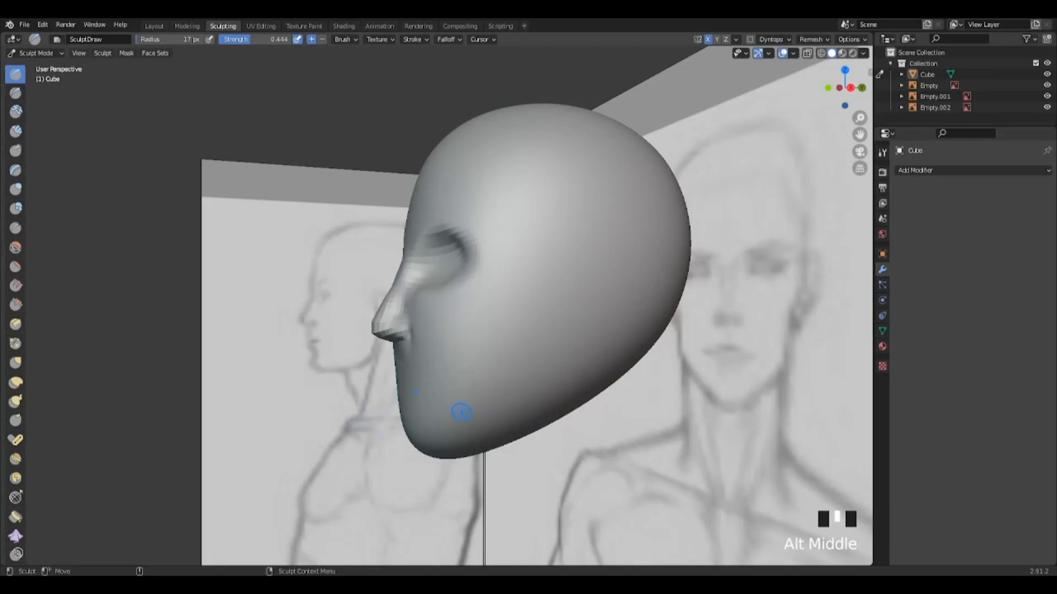
alt+shift+drag(433, 411, 507, 391)
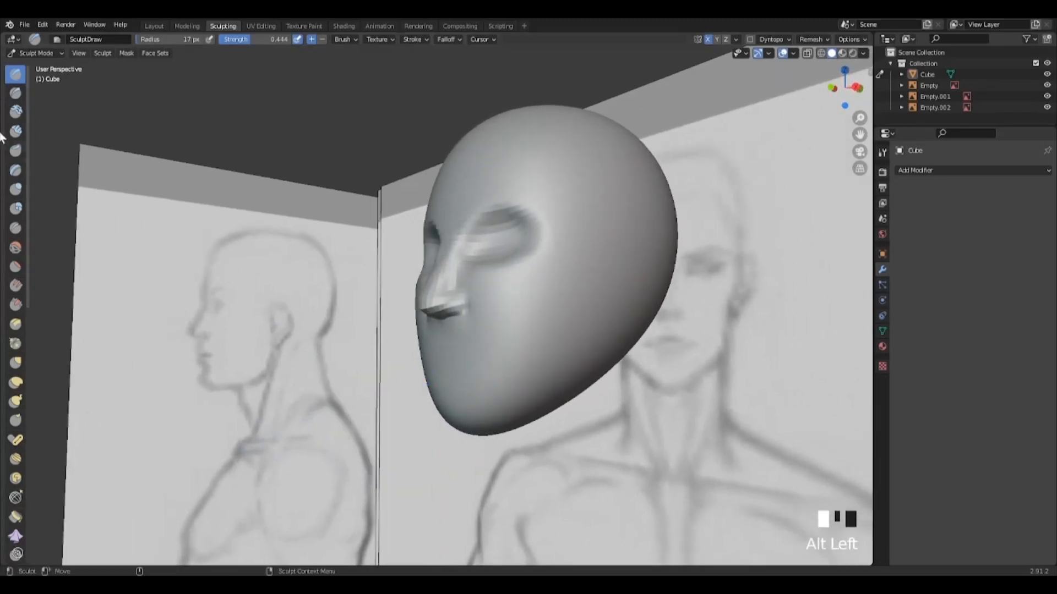
click(16, 189)
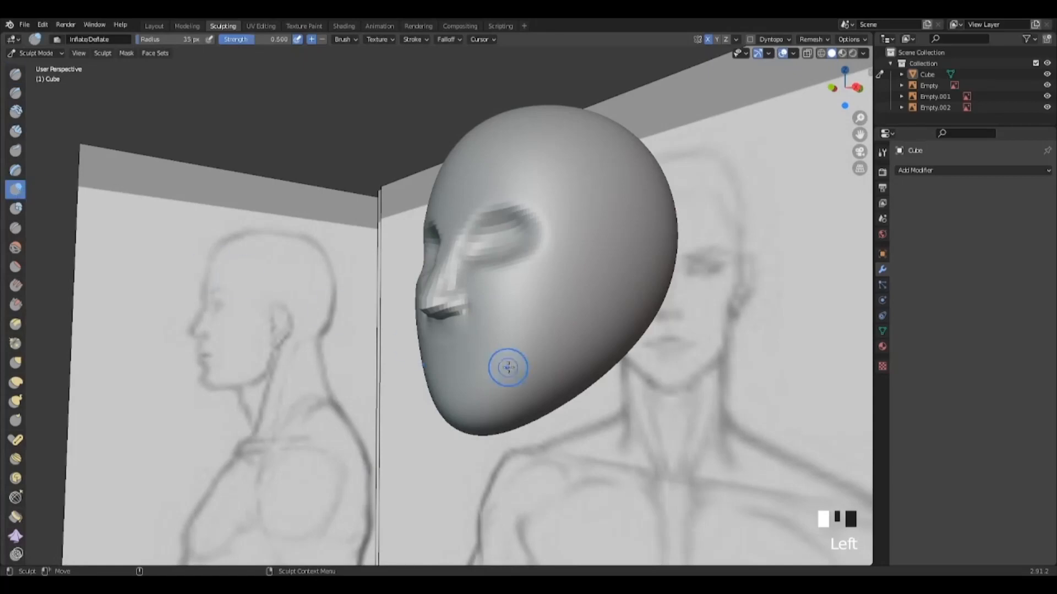
right_click(462, 355)
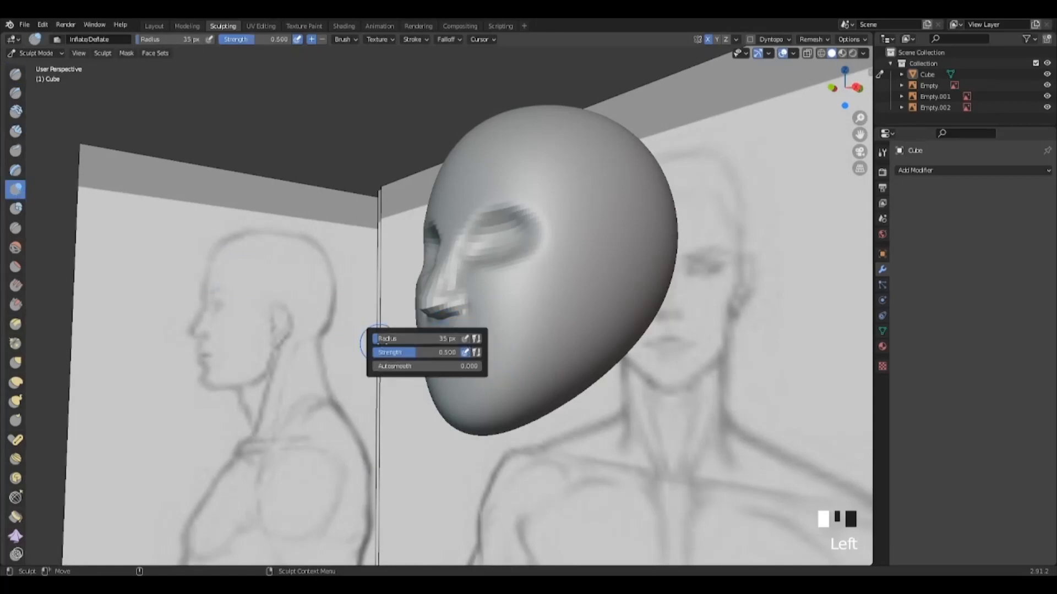
drag(383, 342, 389, 342)
alt+drag(752, 395, 800, 395)
mouse_move(470, 355)
mouse_down()
mouse_move(437, 347)
mouse_move(468, 342)
mouse_up()
mouse_move(535, 381)
alt+mouse_down()
mouse_move(479, 380)
mouse_move(514, 368)
alt+mouse_up()
drag(454, 342, 438, 340)
alt+drag(559, 388, 448, 396)
alt+middle_drag(467, 417, 468, 374)
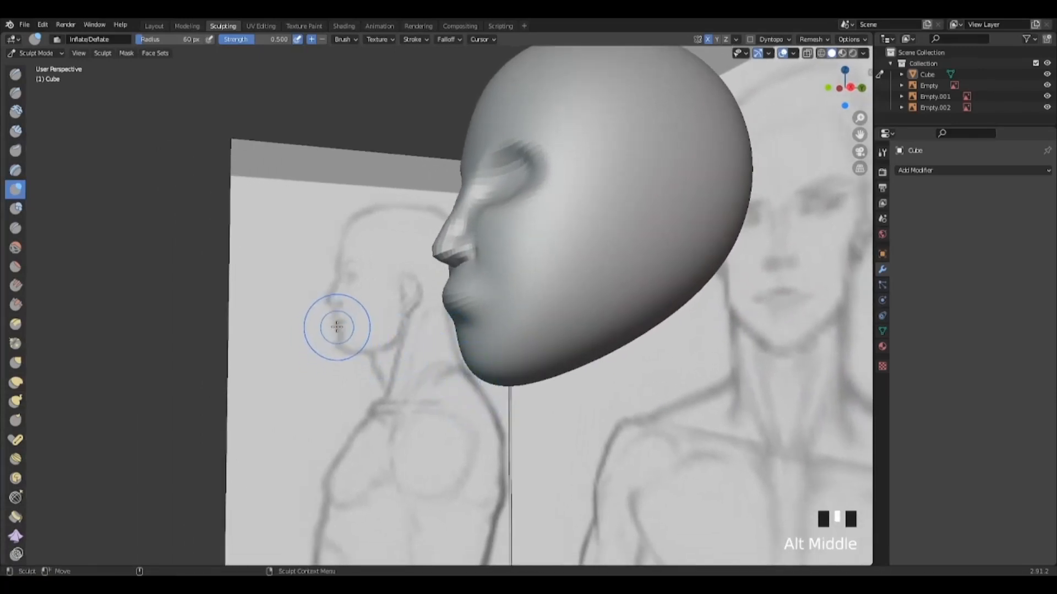
Carve the hollow between the mouth and chin using the Draw brush subtractively at a 70 px radius.
click(15, 74)
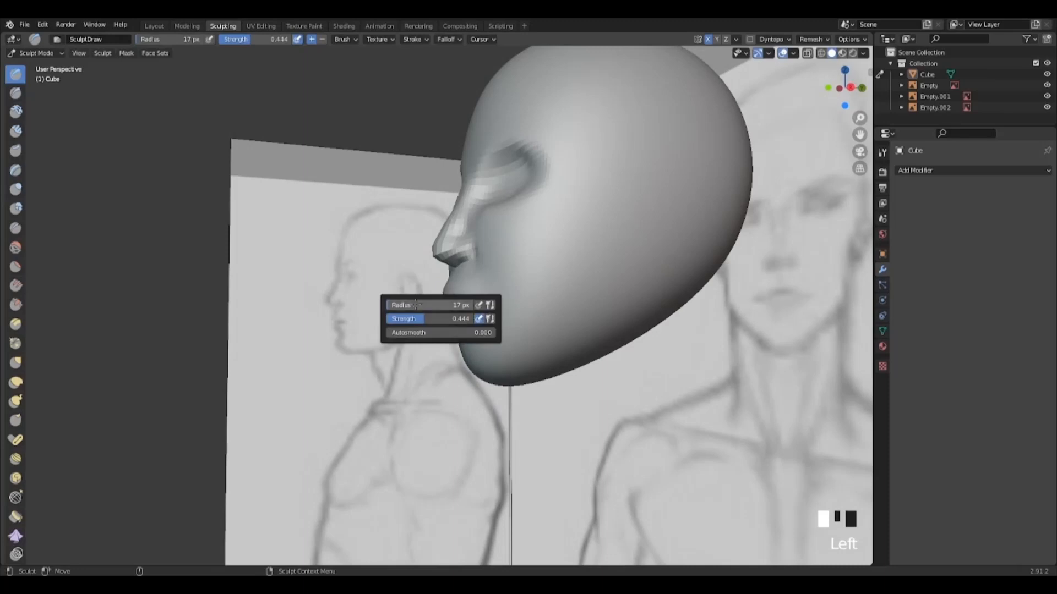
drag(412, 305, 415, 305)
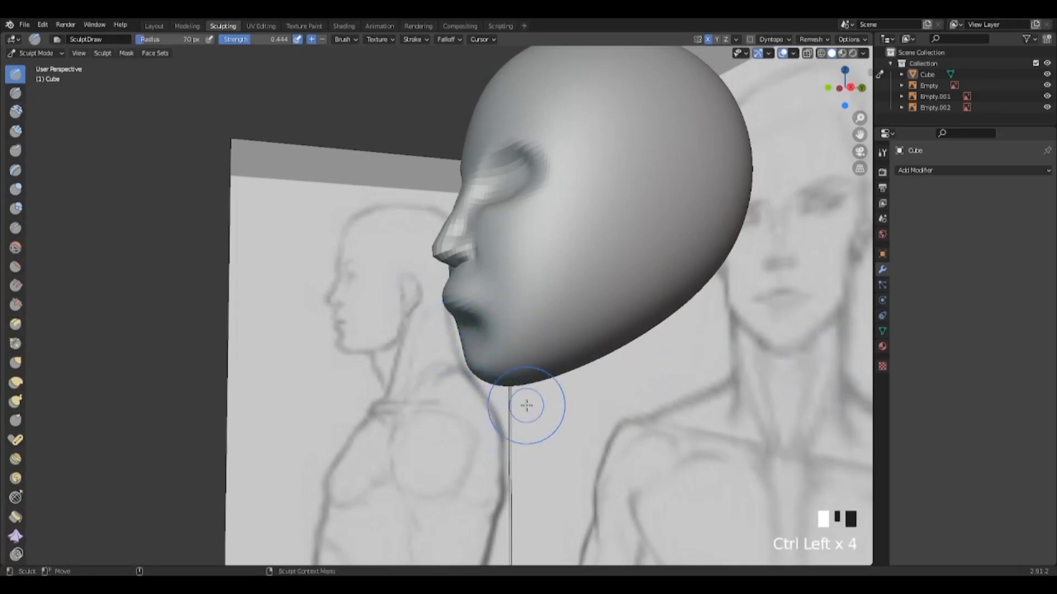
alt+drag(529, 405, 453, 366)
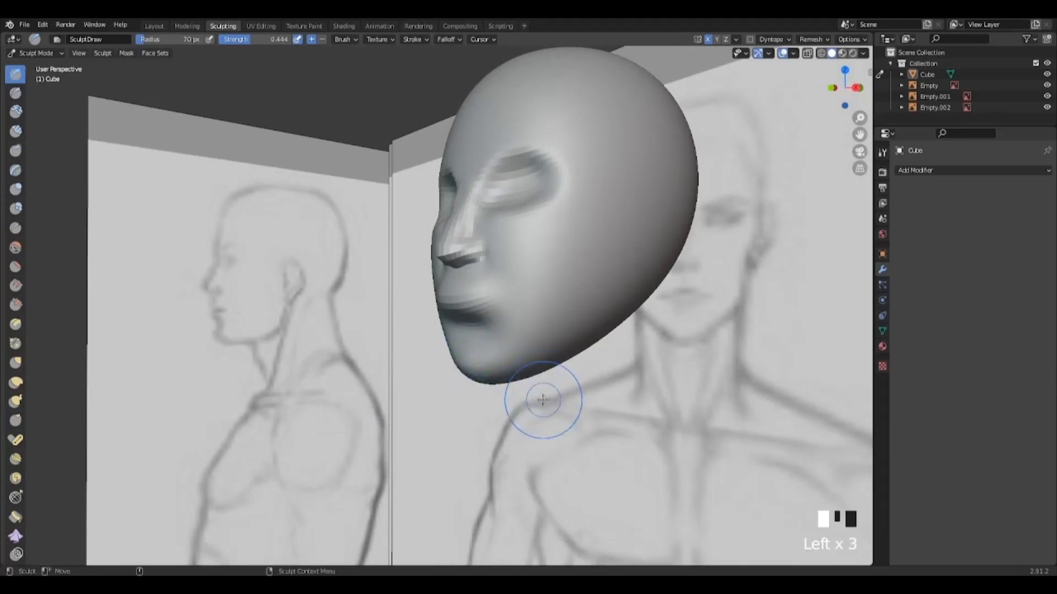
alt+drag(543, 399, 468, 388)
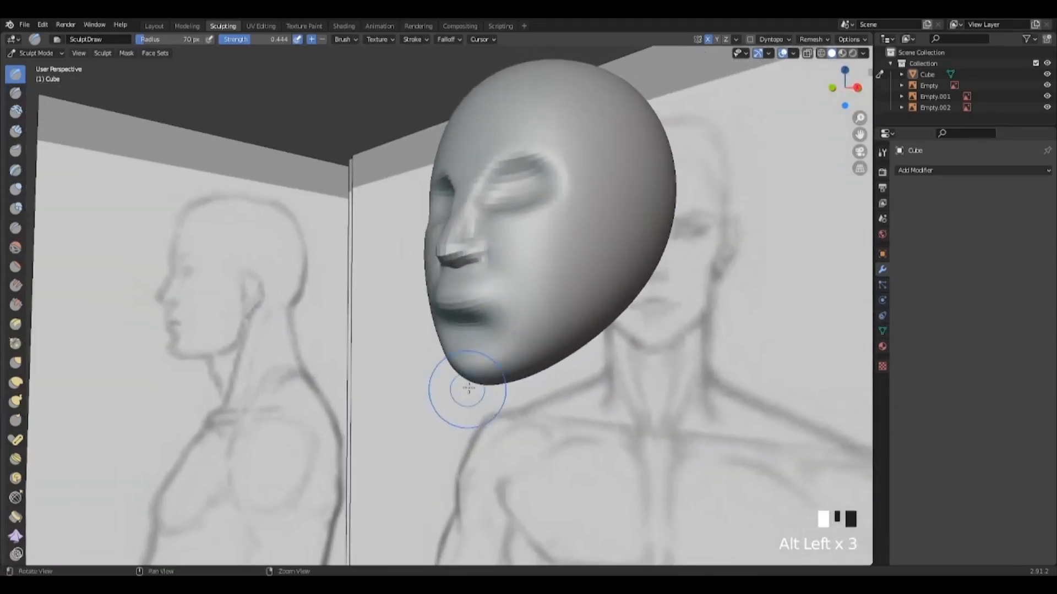
Reduce the Draw brush radius to 51 px and deepen the crease below the lower lip.
right_click(473, 318)
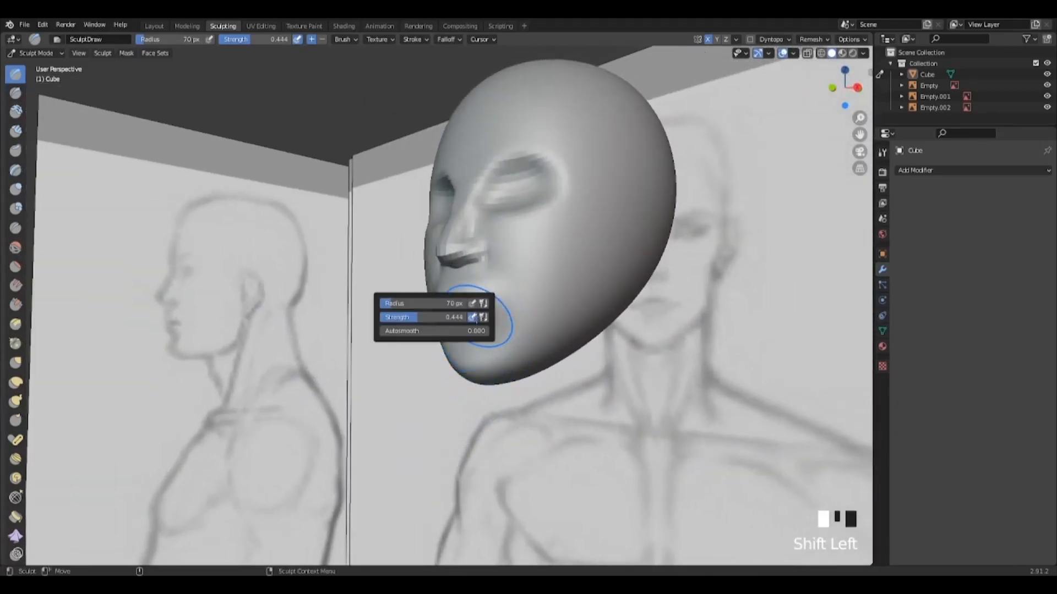
shift+drag(396, 303, 388, 304)
right_click(388, 303)
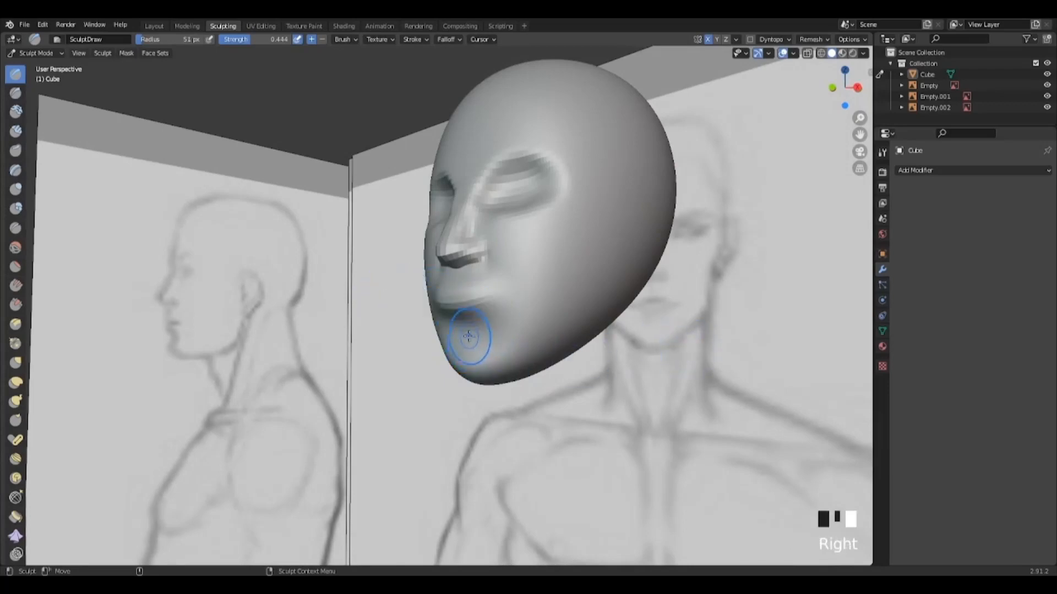
ctrl+drag(471, 331, 434, 325)
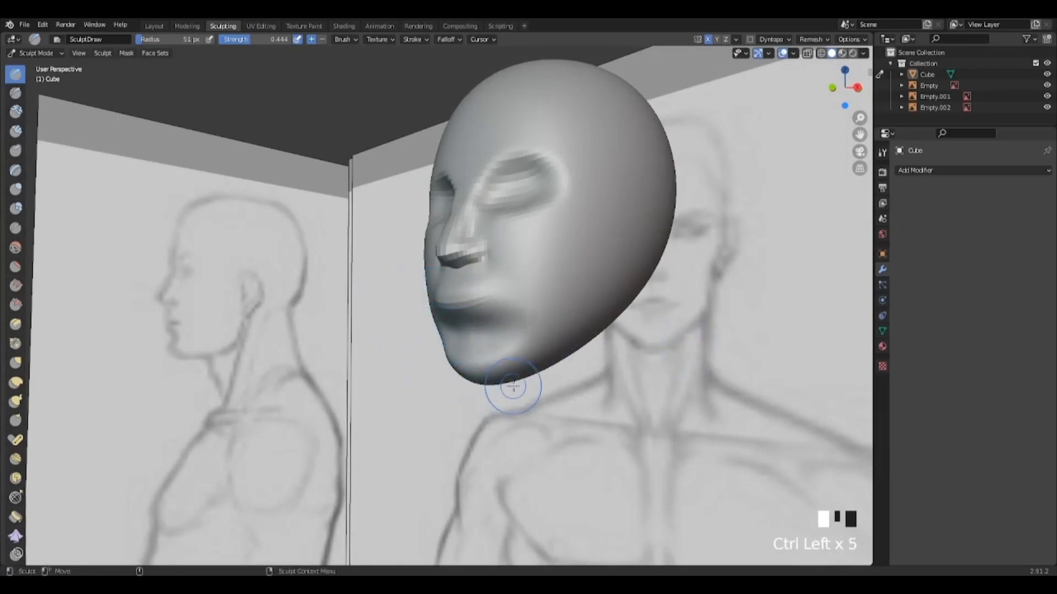
Build up the chin with the Draw brush and smooth the chin and mouth surfaces.
mouse_move(533, 394)
alt+mouse_down()
mouse_move(479, 402)
mouse_move(510, 404)
alt+mouse_up()
mouse_move(487, 353)
mouse_down()
mouse_move(458, 336)
mouse_move(533, 397)
mouse_move(427, 359)
mouse_move(520, 382)
mouse_up()
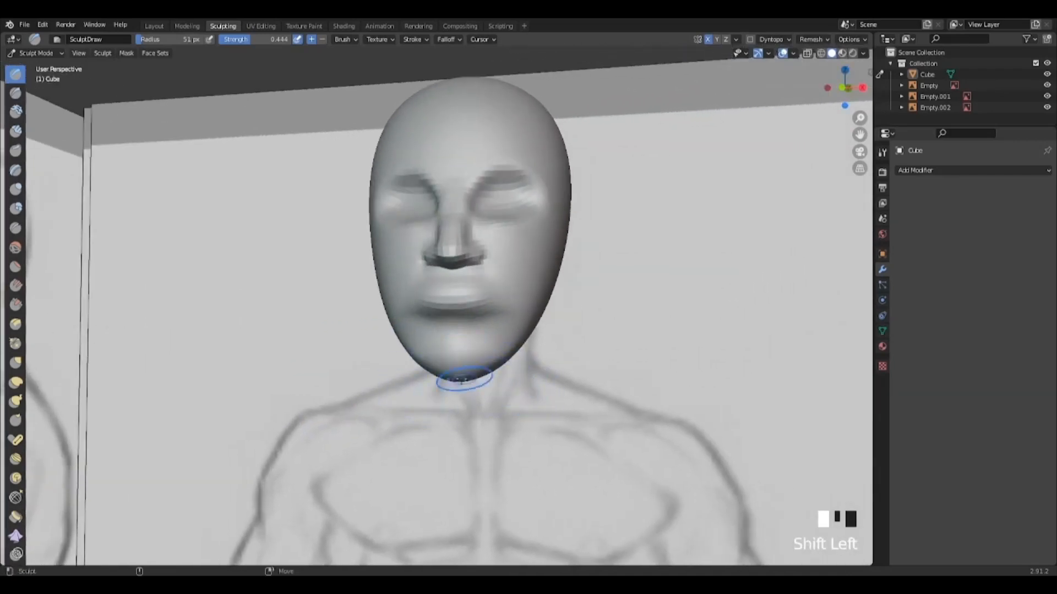
alt+drag(553, 415, 444, 420)
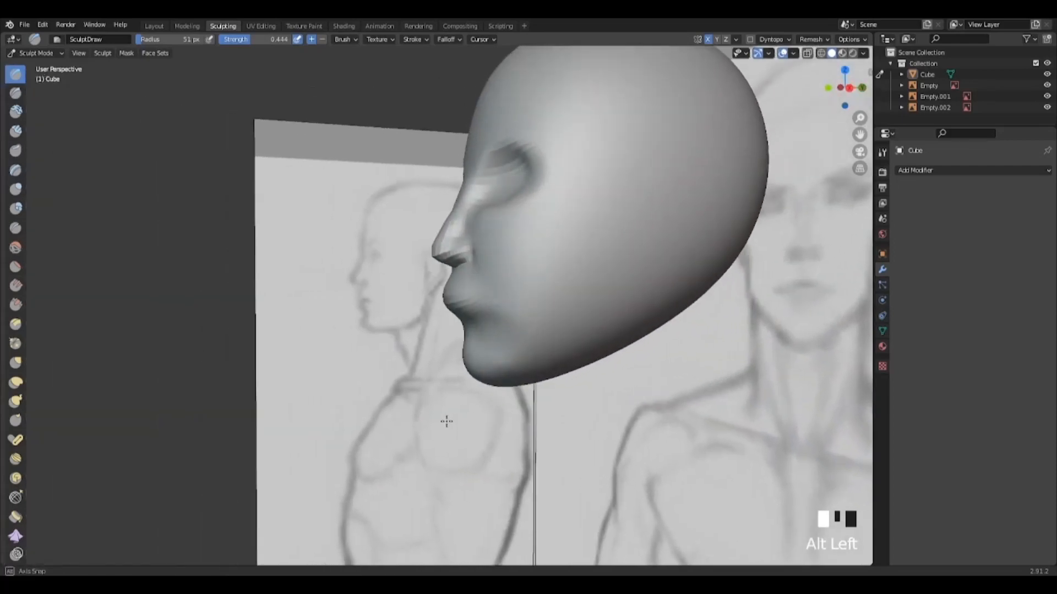
alt+middle_drag(446, 422, 473, 409)
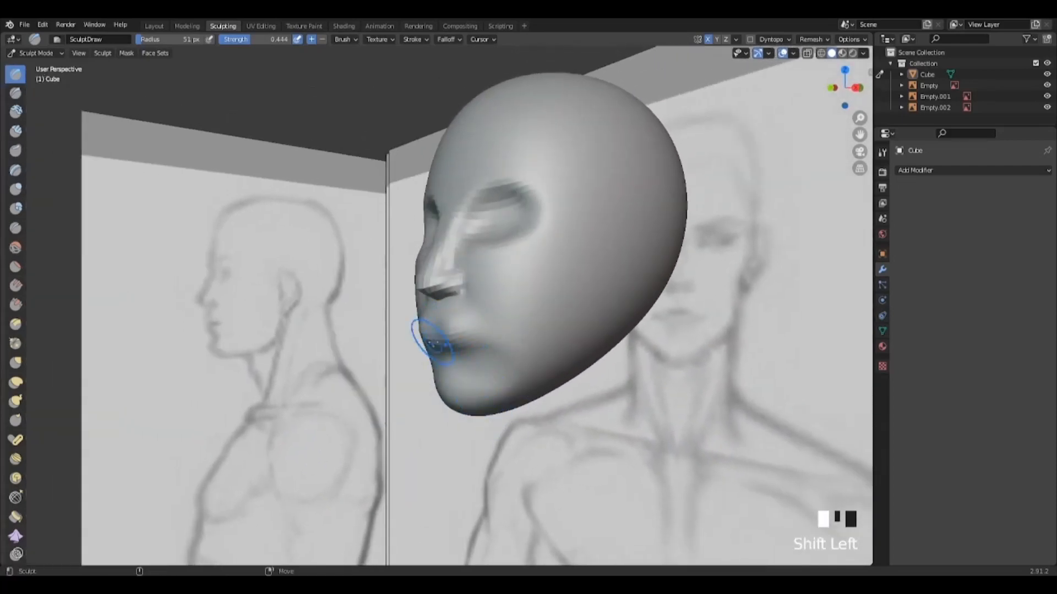
shift+drag(433, 341, 433, 342)
Enable dynamic topology (Dyntopo) for the head mesh and accept the loss of vertex data.
alt+middle_drag(515, 390, 453, 403)
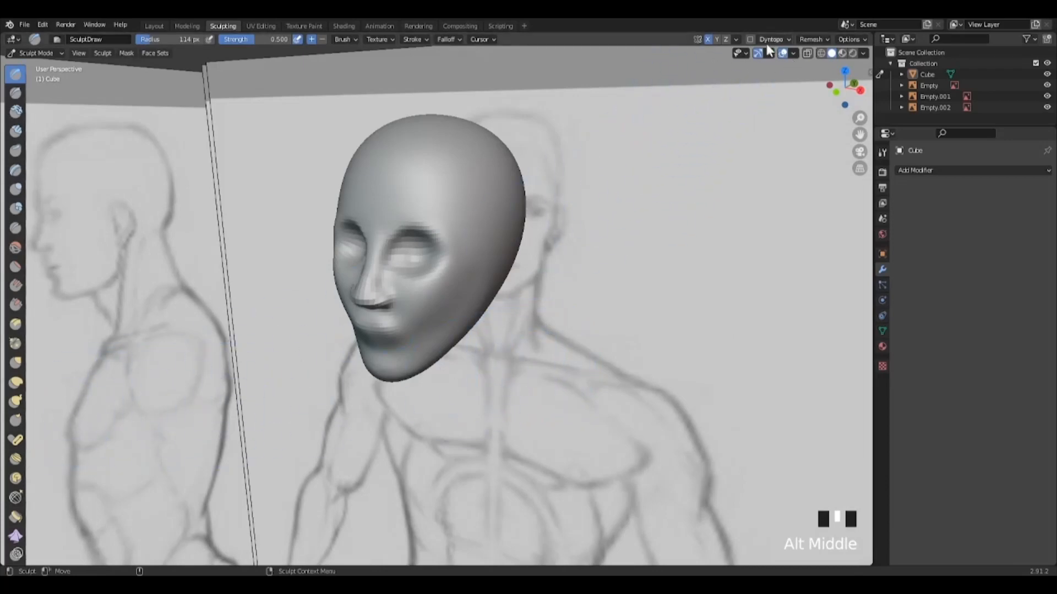
click(751, 39)
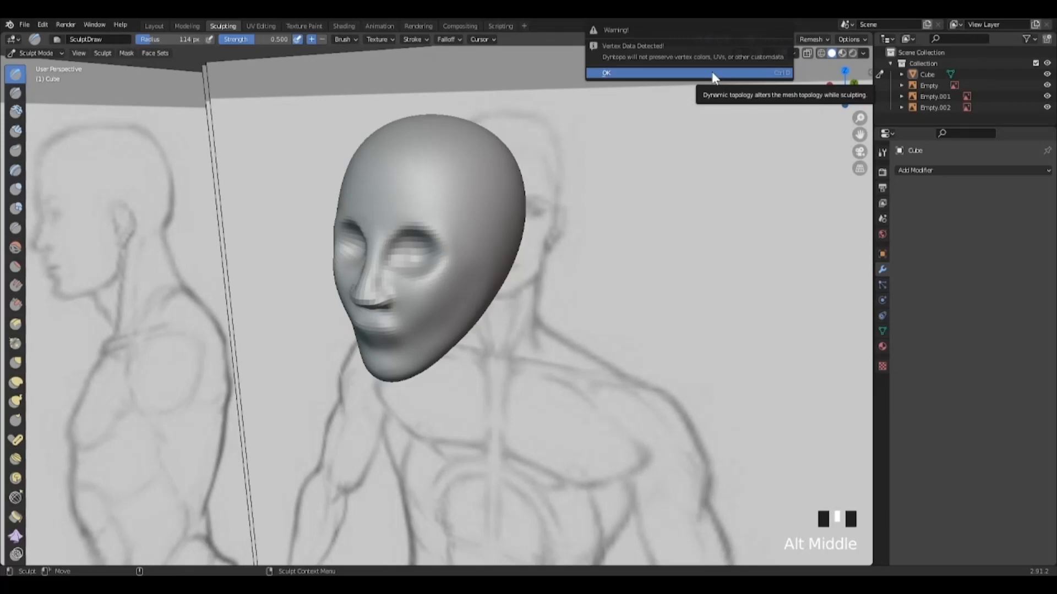
click(711, 71)
click(769, 39)
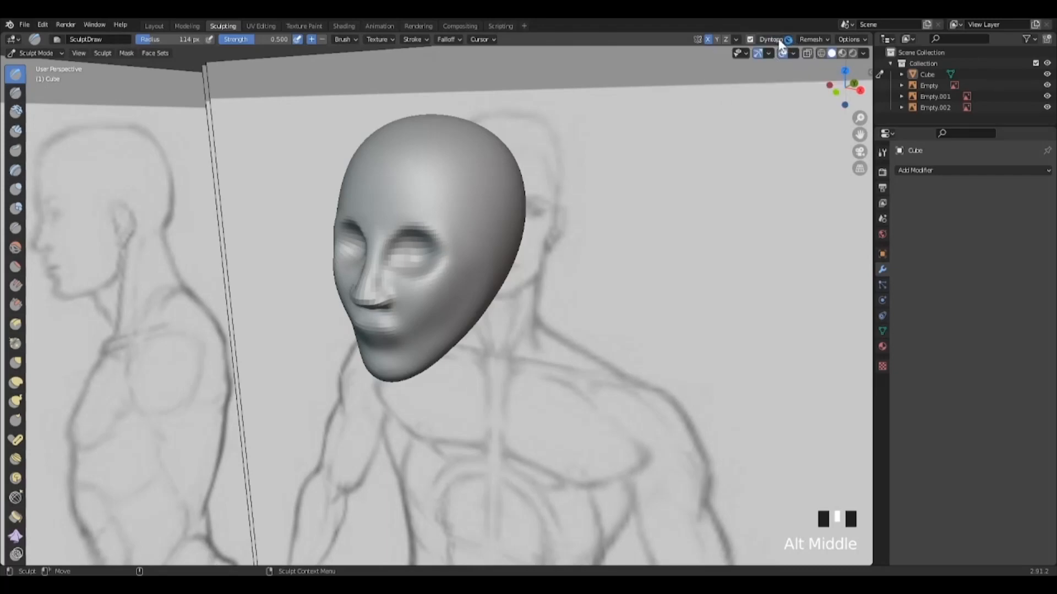
Build a thick neck stump out of the head's underside with repeated Draw strokes at a 114 px radius.
mouse_move(585, 349)
alt+mouse_down()
mouse_move(422, 279)
mouse_move(429, 295)
mouse_move(418, 295)
alt+mouse_up()
drag(416, 295, 406, 301)
drag(402, 300, 405, 305)
drag(400, 301, 405, 306)
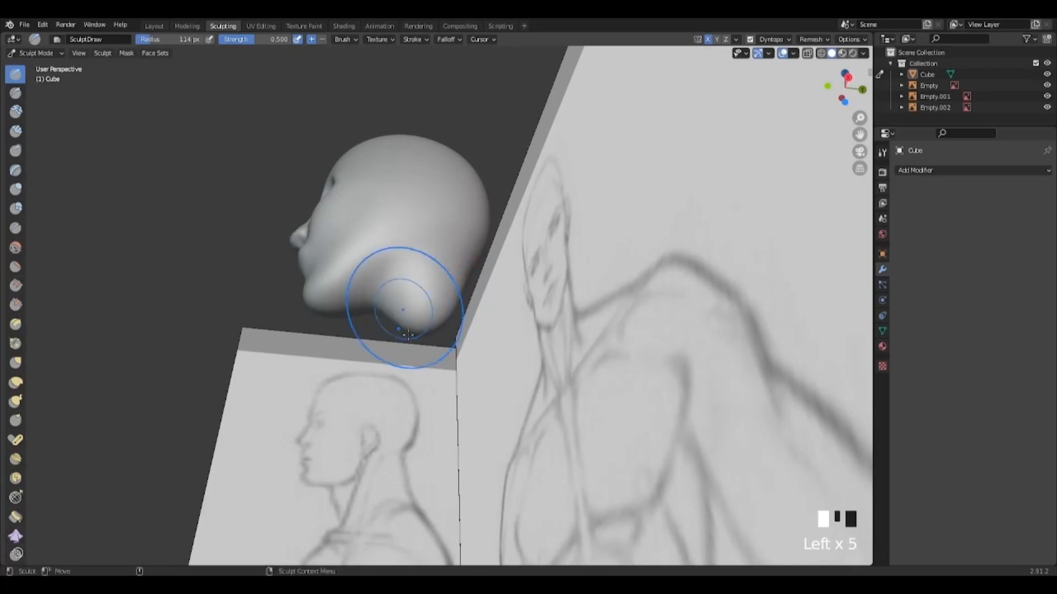
mouse_move(468, 319)
alt+mouse_down()
mouse_move(481, 375)
mouse_move(454, 347)
alt+mouse_up()
mouse_move(447, 327)
mouse_down()
mouse_move(456, 353)
mouse_move(437, 336)
mouse_up()
drag(440, 346, 435, 336)
drag(442, 346, 436, 339)
drag(404, 373, 406, 369)
drag(407, 353, 410, 370)
drag(408, 348, 414, 371)
mouse_move(463, 380)
alt+mouse_down()
mouse_move(517, 398)
mouse_move(583, 394)
alt+mouse_up()
alt+drag(385, 396, 504, 394)
alt+drag(379, 410, 468, 410)
alt+drag(407, 394, 489, 386)
mouse_move(490, 386)
alt+mouse_down()
mouse_move(432, 366)
mouse_move(450, 347)
alt+mouse_up()
drag(450, 347, 445, 352)
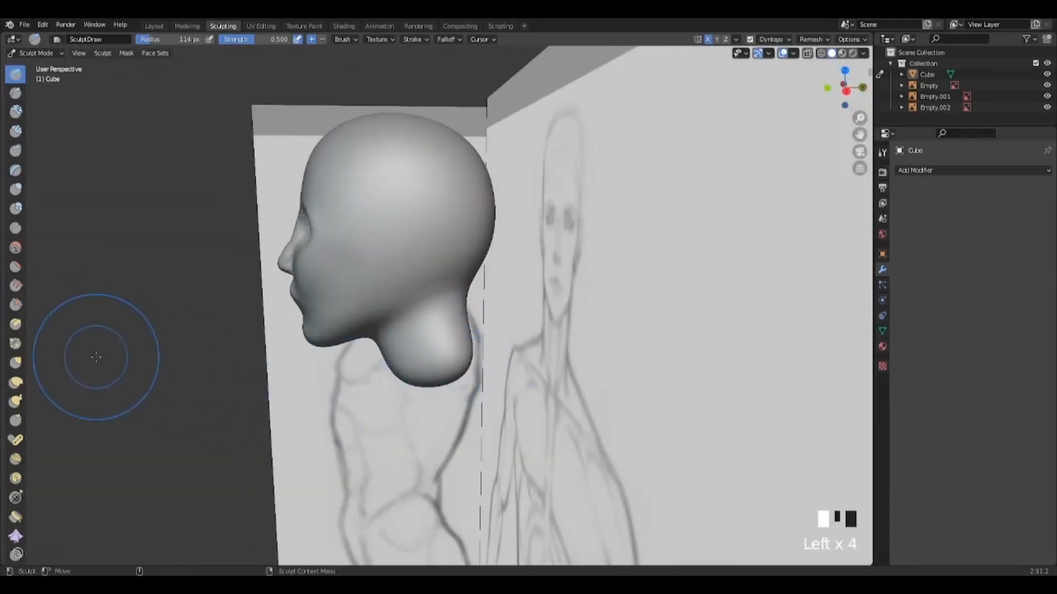
In the right view, pull the neck's back and front toward the profile reference using Grab at a 162 px radius.
click(15, 362)
alt+middle_drag(429, 343, 417, 290)
right_click(416, 290)
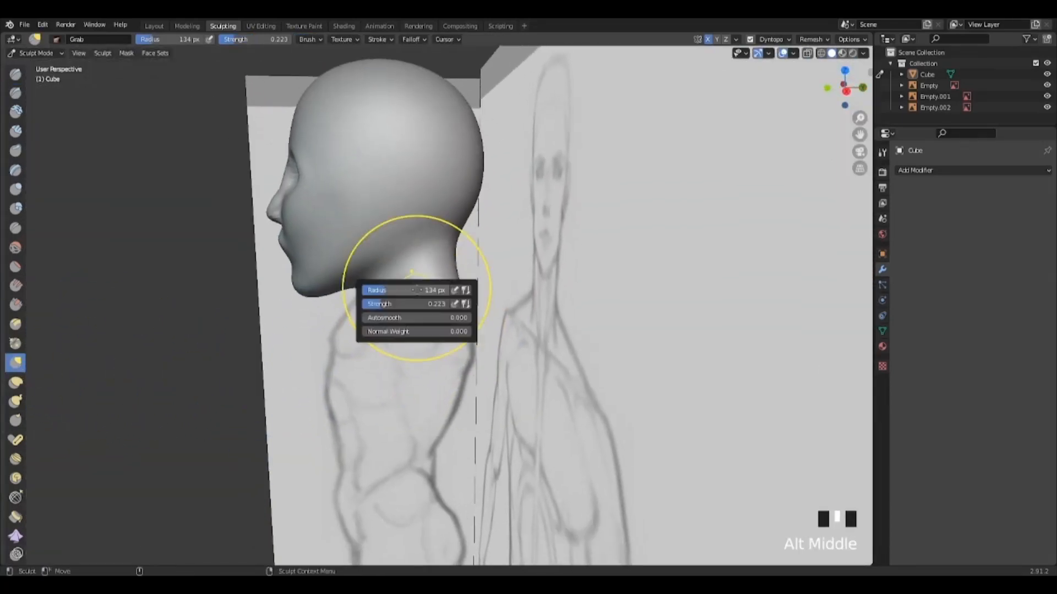
drag(387, 292, 401, 294)
key(space)
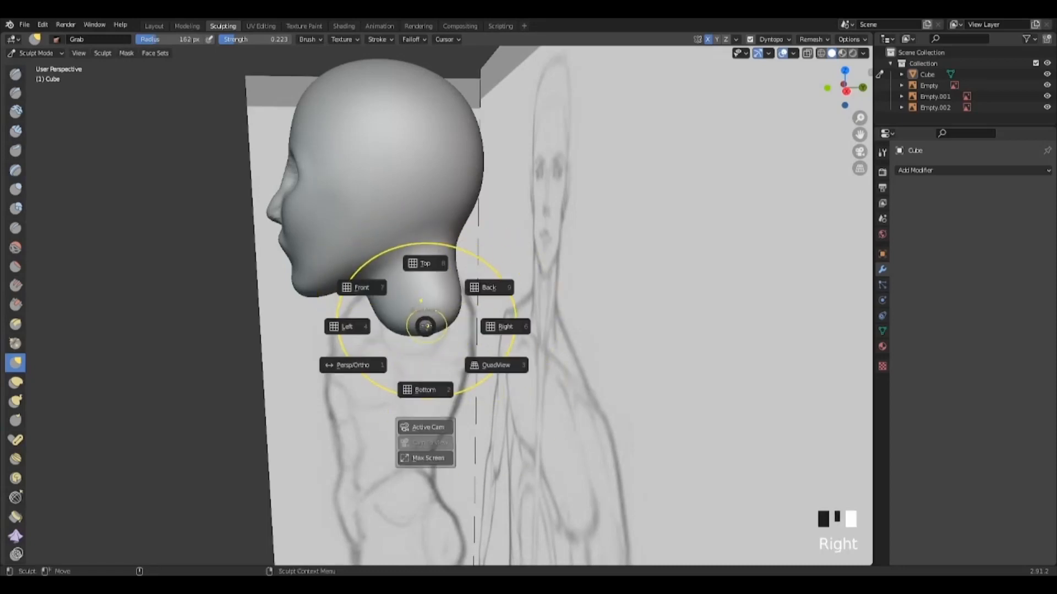
key(space)
mouse_move(394, 312)
mouse_down()
mouse_move(380, 341)
mouse_move(449, 300)
mouse_up()
drag(490, 330, 495, 325)
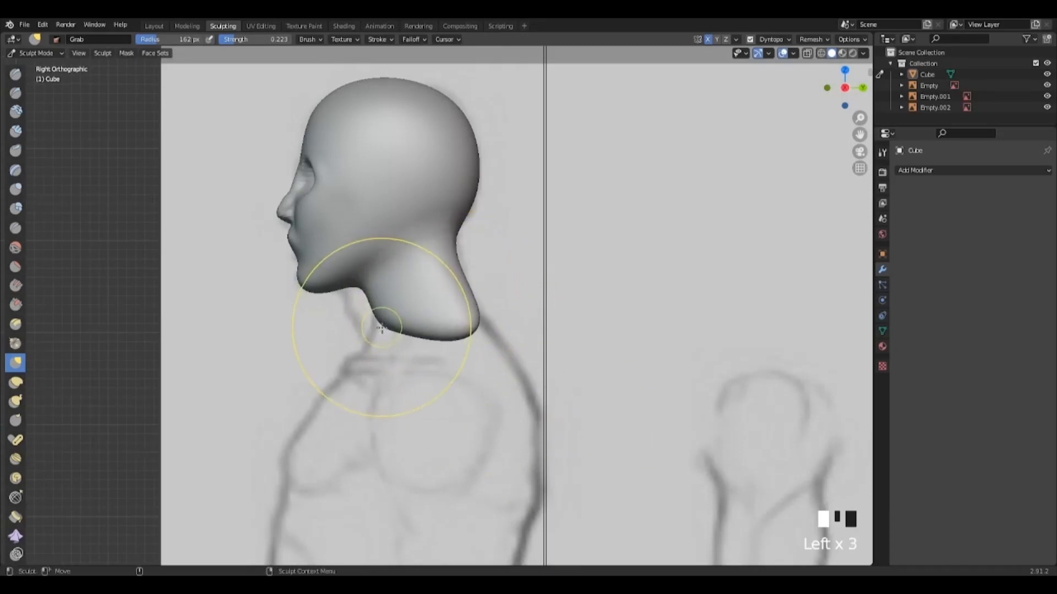
drag(386, 331, 370, 369)
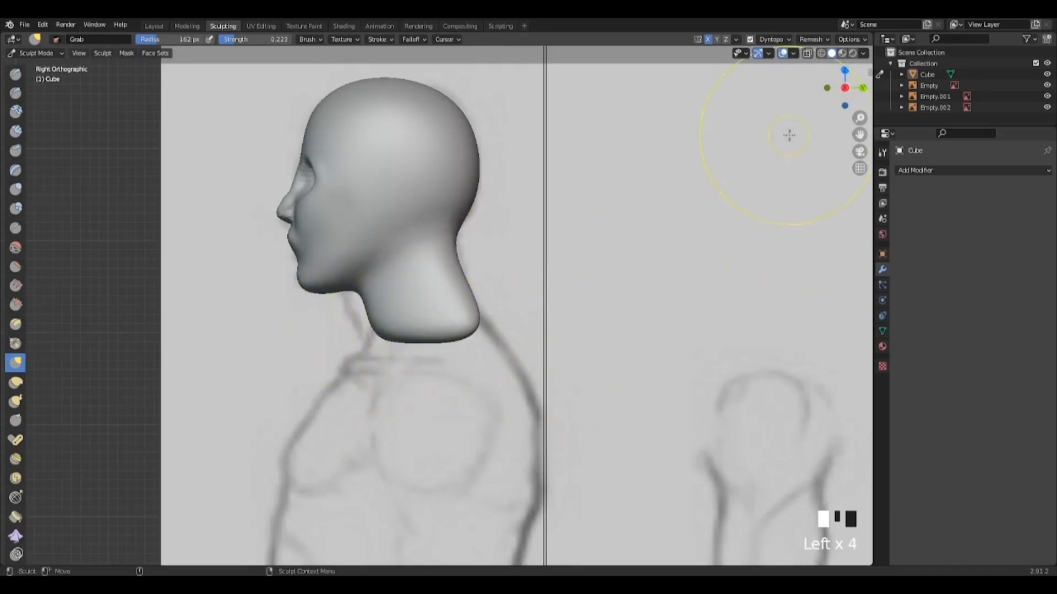
Adjust the neck base and pull its back edge down along the reference with Grab at a 125 px radius.
alt+middle_click(459, 330)
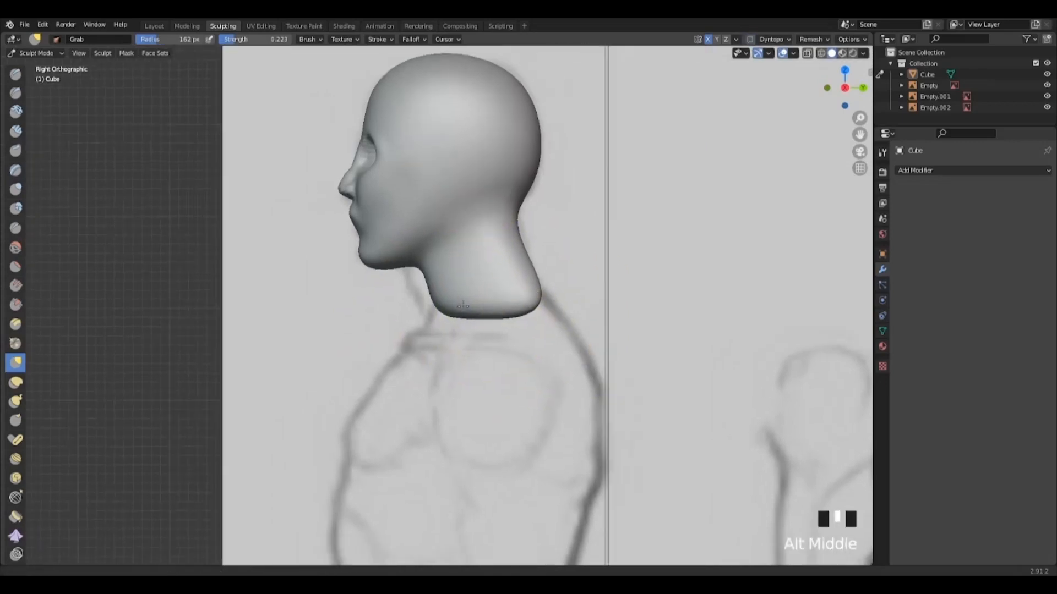
drag(464, 309, 464, 308)
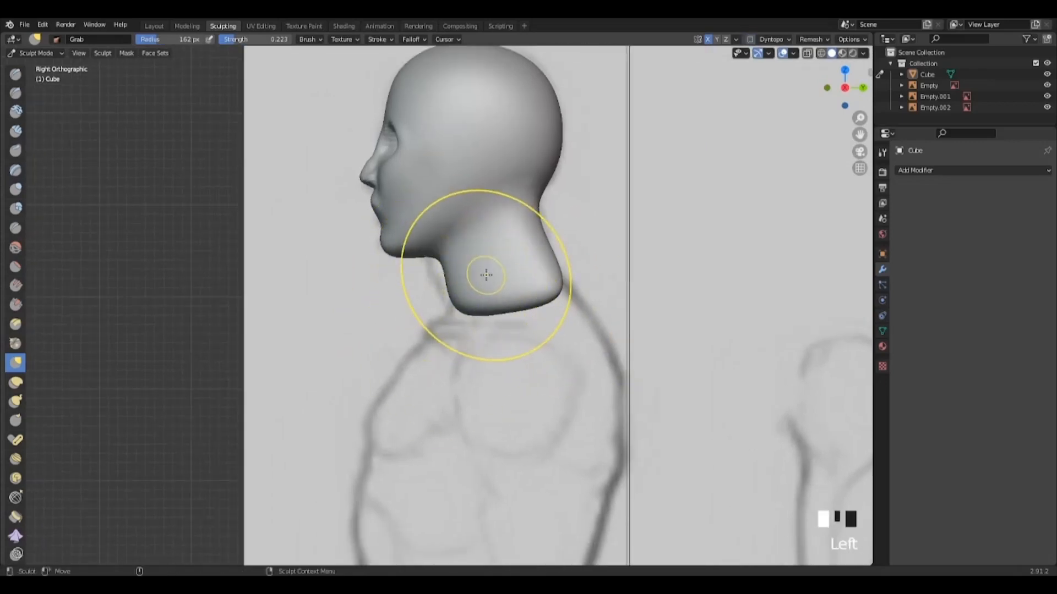
drag(455, 276, 444, 278)
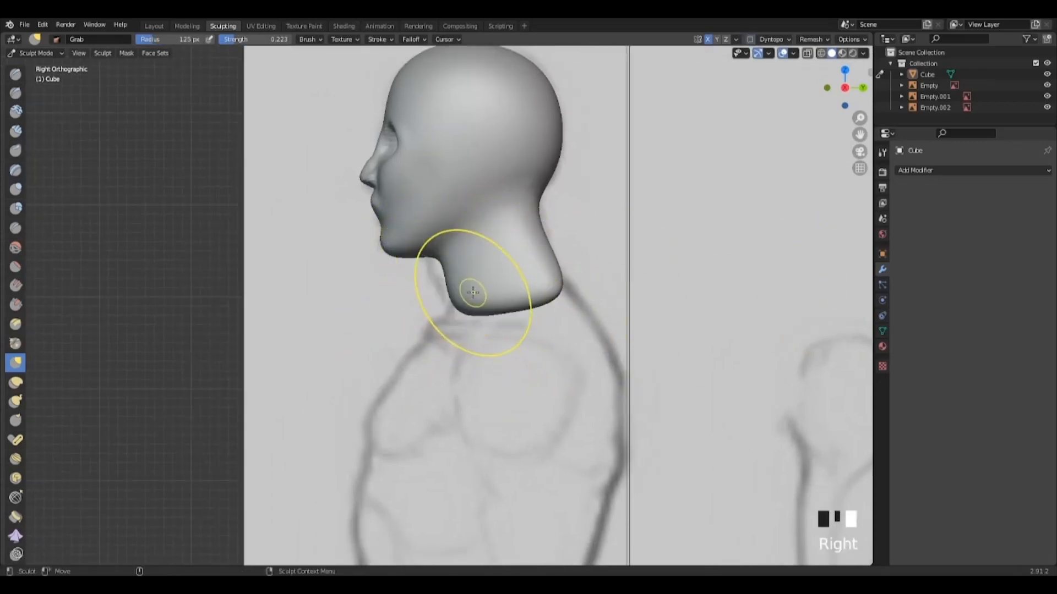
drag(542, 292, 552, 306)
drag(554, 297, 565, 311)
drag(545, 228, 550, 232)
drag(564, 284, 570, 305)
From the front, reshape the sides and lower edge of the neck base with the Grab brush.
alt+drag(569, 369, 754, 384)
mouse_move(391, 297)
mouse_down()
mouse_move(381, 308)
mouse_move(374, 294)
mouse_up()
mouse_move(484, 331)
alt+mouse_down()
mouse_move(387, 333)
mouse_move(424, 328)
alt+mouse_up()
drag(424, 308, 430, 317)
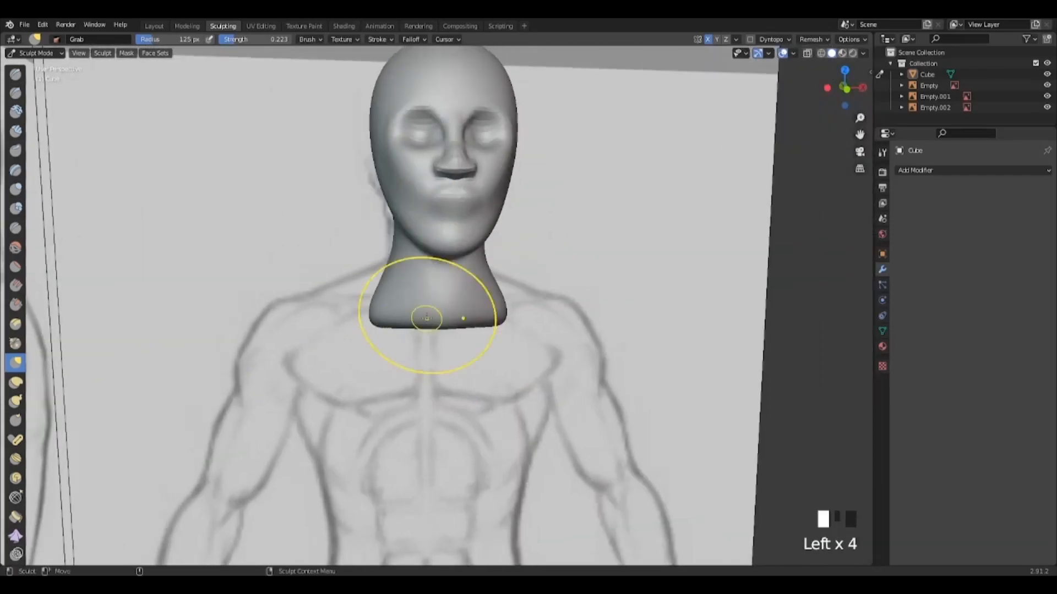
Smooth the transition between the jaw and the neck.
key(space)
mouse_move(305, 328)
alt+mouse_down()
mouse_move(374, 336)
mouse_move(418, 319)
mouse_move(494, 362)
alt+mouse_up()
mouse_move(462, 352)
alt+mouse_down()
mouse_move(529, 309)
mouse_move(550, 270)
alt+mouse_up()
shift+drag(490, 237, 501, 259)
shift+drag(487, 234, 503, 264)
mouse_move(490, 243)
shift+mouse_down()
mouse_move(506, 275)
mouse_move(523, 253)
mouse_move(600, 248)
mouse_move(650, 264)
shift+mouse_up()
Pull the neck base outward toward the shoulders and reshape its underside with the Grab brush.
drag(336, 319, 329, 333)
alt+drag(357, 341, 435, 357)
mouse_move(424, 380)
mouse_down()
mouse_move(427, 367)
mouse_move(379, 341)
mouse_up()
mouse_move(399, 344)
mouse_down()
mouse_move(420, 303)
mouse_move(405, 304)
mouse_up()
drag(435, 371, 434, 368)
In the right view, pull the throat forward below the chin using Grab at 81 px radius, and smooth it.
mouse_move(485, 358)
alt+mouse_down()
mouse_move(355, 328)
mouse_move(360, 337)
alt+mouse_up()
mouse_move(363, 308)
alt+mouse_down()
mouse_move(380, 341)
mouse_move(547, 316)
alt+mouse_up()
alt+middle_drag(547, 316, 435, 284)
alt+right_drag(435, 284, 385, 259)
drag(379, 266, 378, 263)
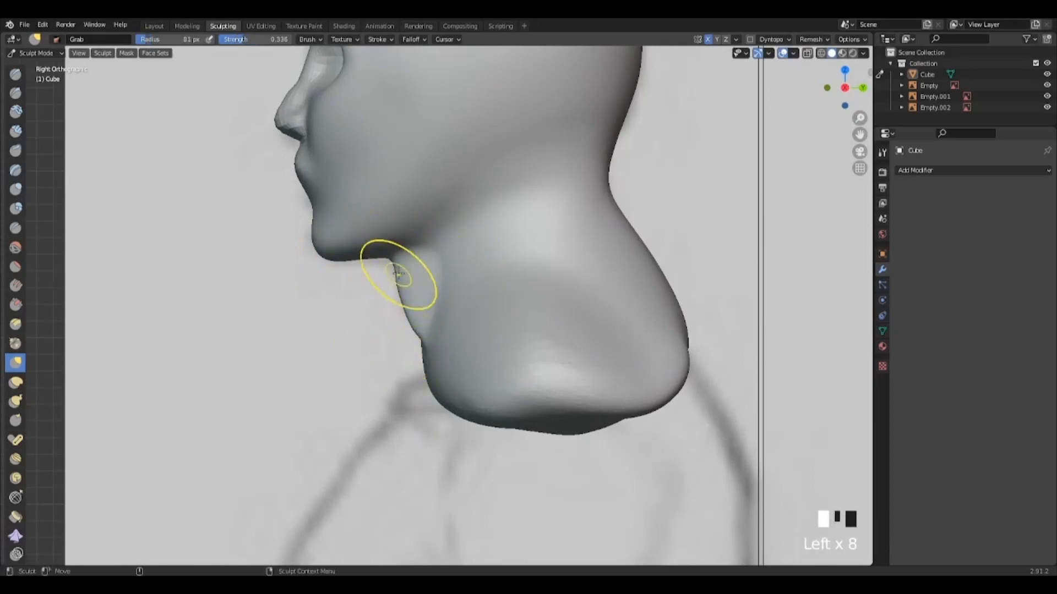
alt+drag(440, 266, 530, 318)
alt+drag(447, 337, 432, 284)
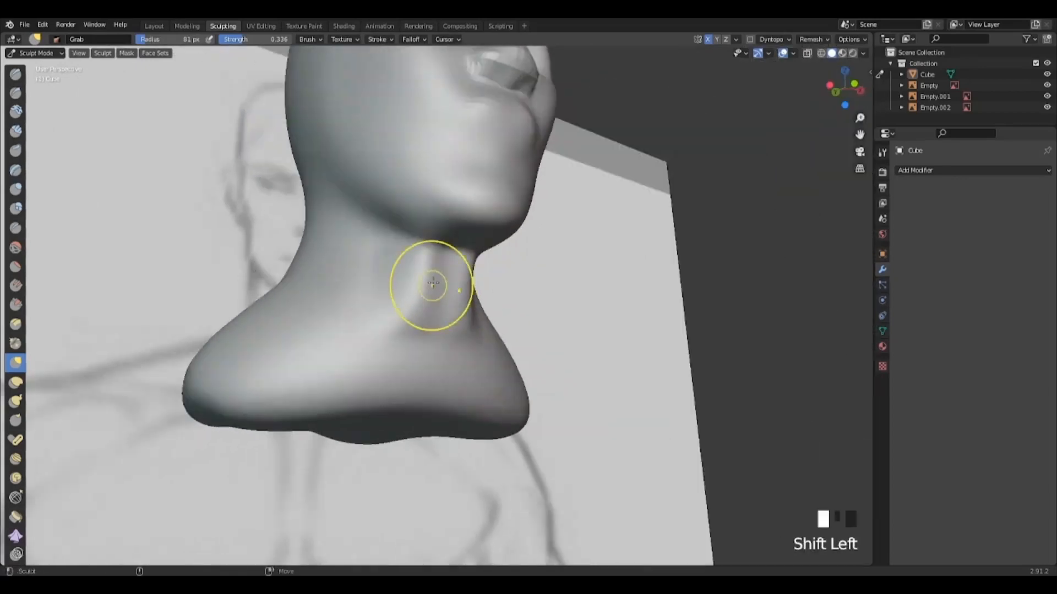
Smooth the front of the neck and carve into the throat below the chin with the Draw brush.
mouse_move(437, 329)
alt+mouse_down()
mouse_move(460, 352)
mouse_move(511, 330)
alt+mouse_up()
shift+drag(410, 294, 264, 297)
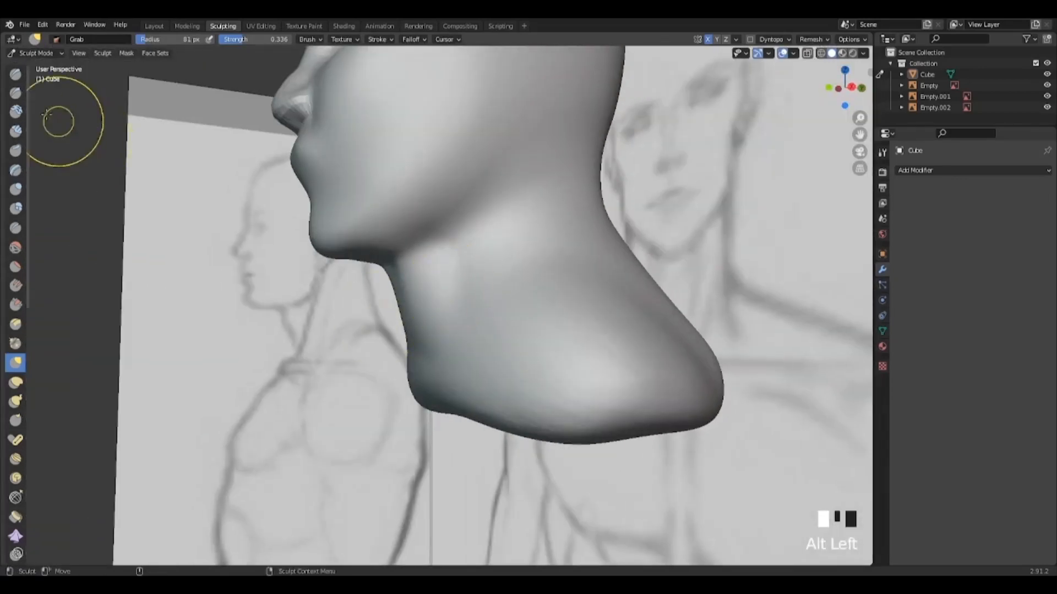
click(16, 74)
alt+drag(330, 352, 352, 314)
ctrl+drag(404, 314, 345, 315)
mouse_move(385, 287)
alt+mouse_down()
mouse_move(431, 319)
mouse_move(419, 286)
alt+mouse_up()
mouse_move(399, 297)
shift+mouse_down()
mouse_move(402, 341)
mouse_move(418, 369)
shift+mouse_up()
mouse_move(380, 347)
shift+mouse_down()
mouse_move(415, 372)
mouse_move(455, 349)
mouse_move(377, 326)
mouse_move(430, 332)
shift+mouse_up()
Set the Draw brush radius to 55 px, deepen the hollows of the throat below the jaw, and smooth them.
right_click(431, 332)
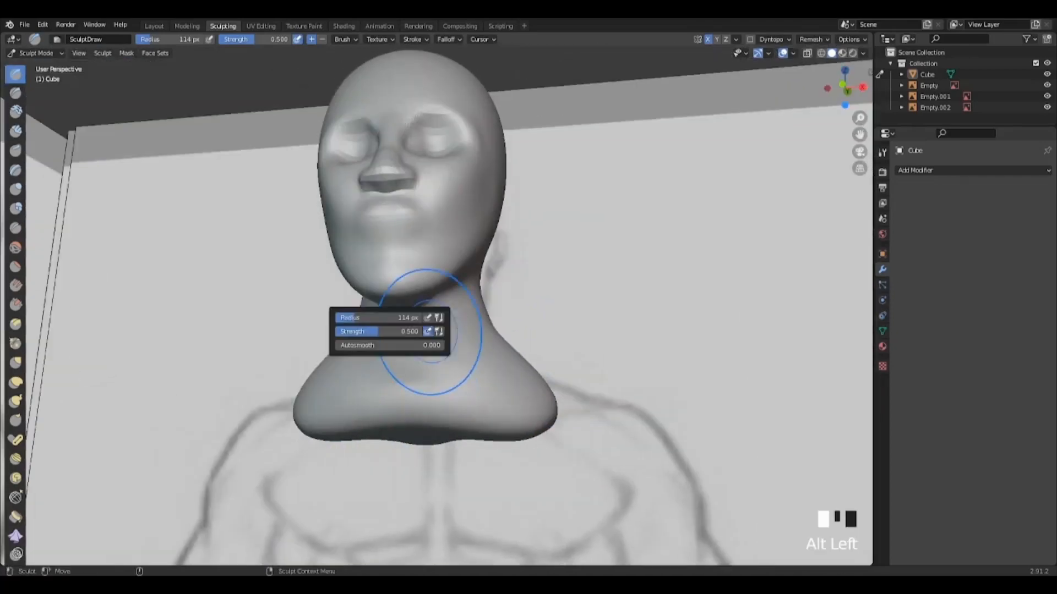
scroll(437, 366, up, 2)
alt+drag(490, 375, 478, 425)
key(ctrl+z)
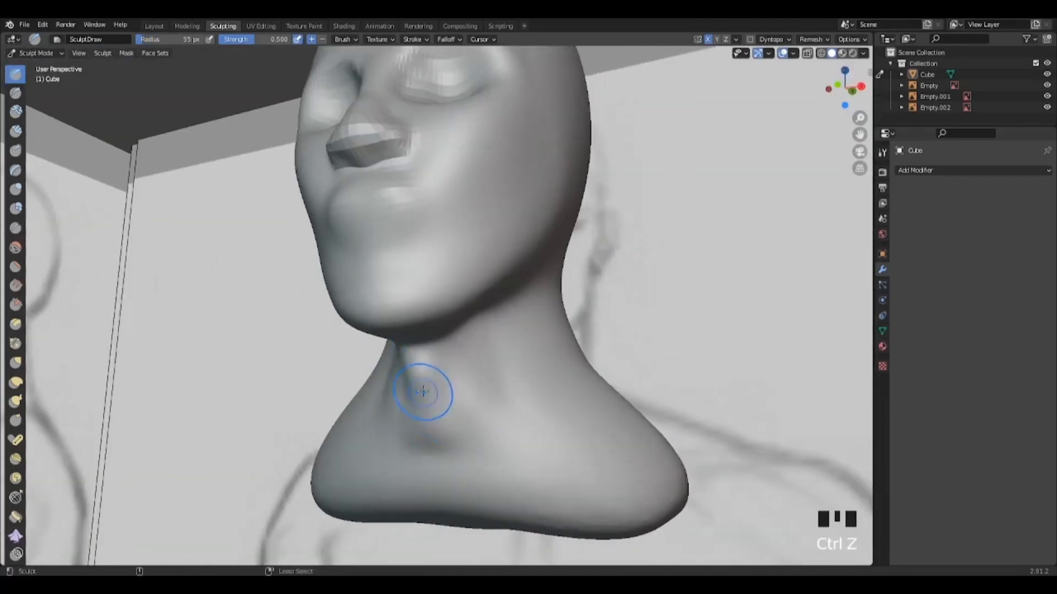
mouse_move(425, 389)
alt+mouse_down()
mouse_move(526, 405)
mouse_move(478, 392)
alt+mouse_up()
ctrl+drag(440, 353, 446, 396)
mouse_move(443, 358)
ctrl+mouse_down()
mouse_move(448, 399)
mouse_move(434, 374)
ctrl+mouse_up()
shift+drag(468, 353, 481, 368)
alt+right_drag(481, 368, 467, 406)
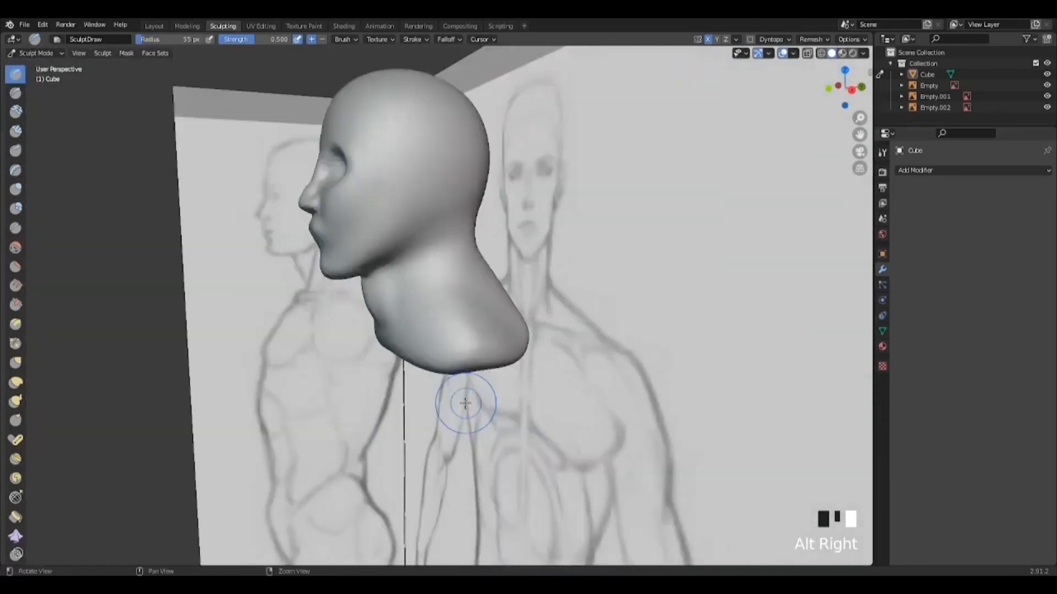
From the front view, smooth the area around the mouth and chin with the brush radius at 177 px.
mouse_move(440, 396)
alt+mouse_down()
mouse_move(508, 355)
mouse_move(576, 387)
mouse_move(585, 427)
mouse_move(604, 425)
alt+mouse_up()
alt+middle_drag(471, 442, 479, 402)
alt+right_drag(478, 402, 502, 377)
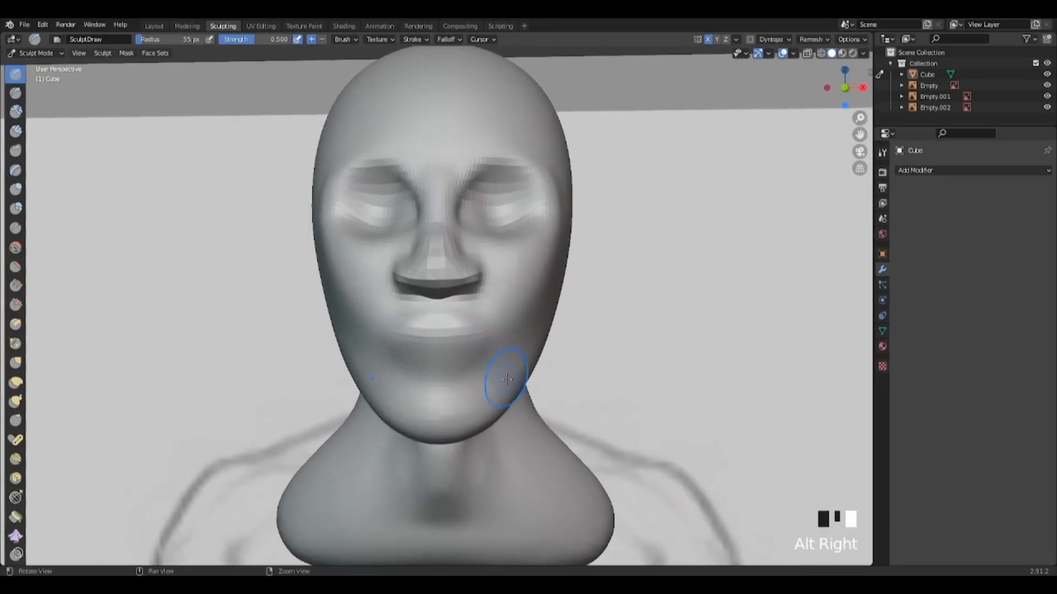
alt+middle_drag(502, 378, 511, 359)
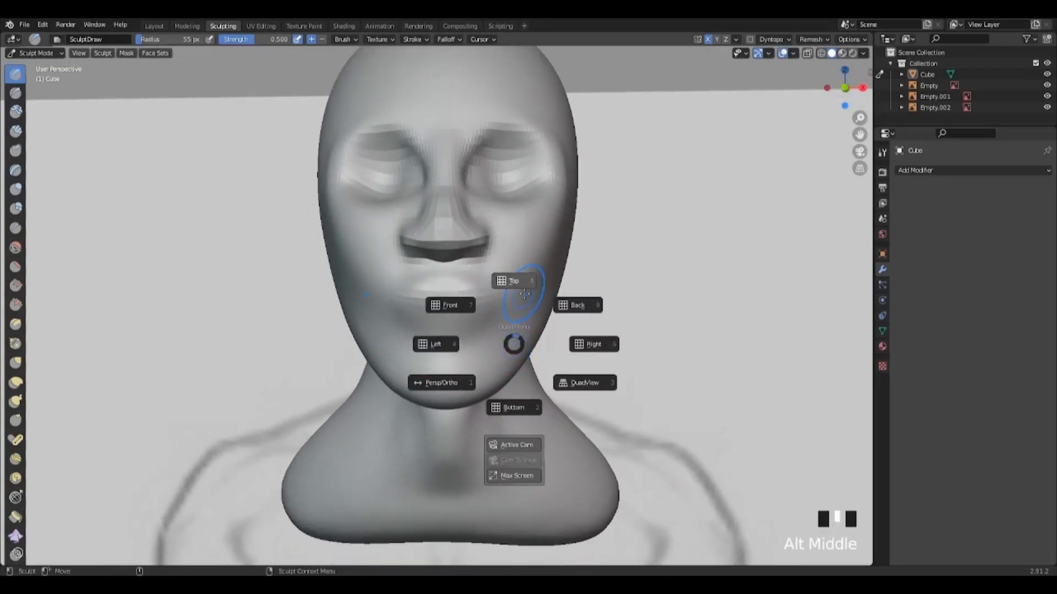
click(451, 305)
scroll(483, 311, up, 5)
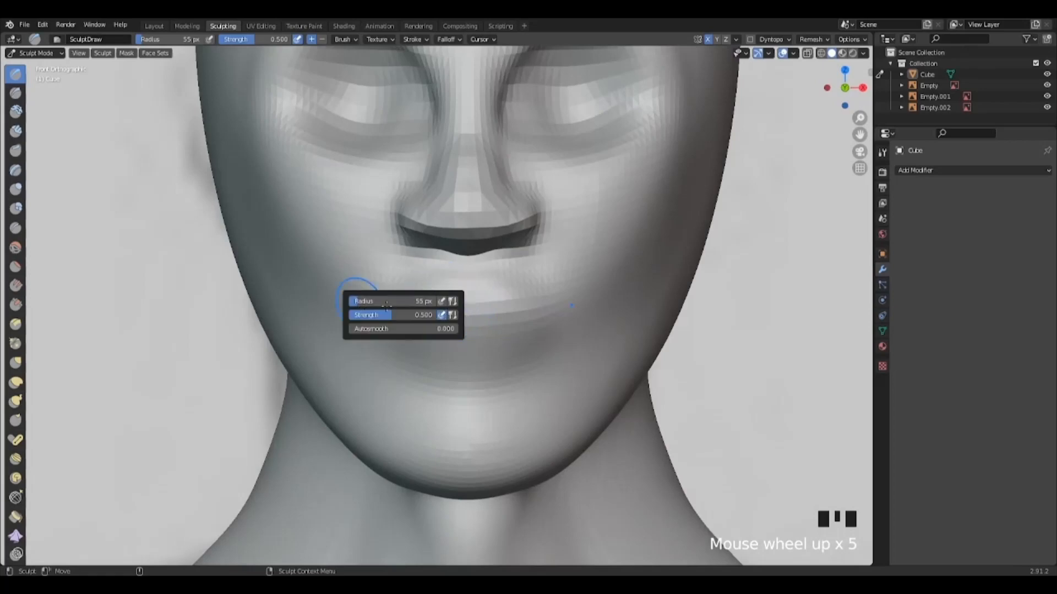
drag(363, 301, 384, 302)
mouse_move(453, 349)
shift+mouse_down()
mouse_move(474, 333)
mouse_move(523, 369)
shift+mouse_up()
alt+drag(597, 385, 589, 382)
scroll(531, 406, down, 5)
alt+drag(530, 405, 554, 337)
Return to the front view and reduce the Draw brush radius to 21 px for detailing the mouth.
key(grave)
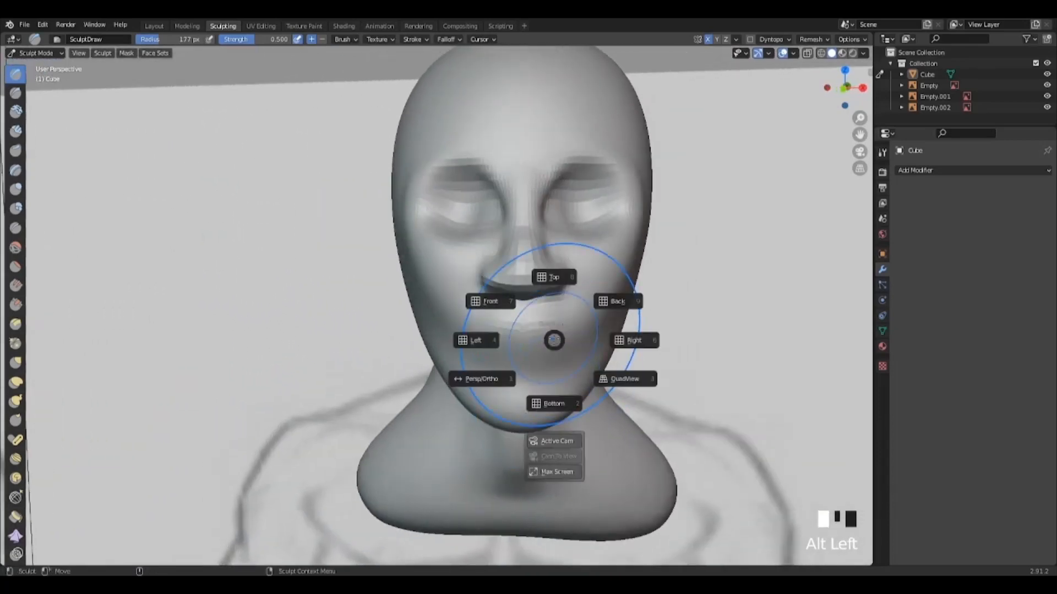
click(509, 304)
alt+middle_drag(551, 328, 491, 345)
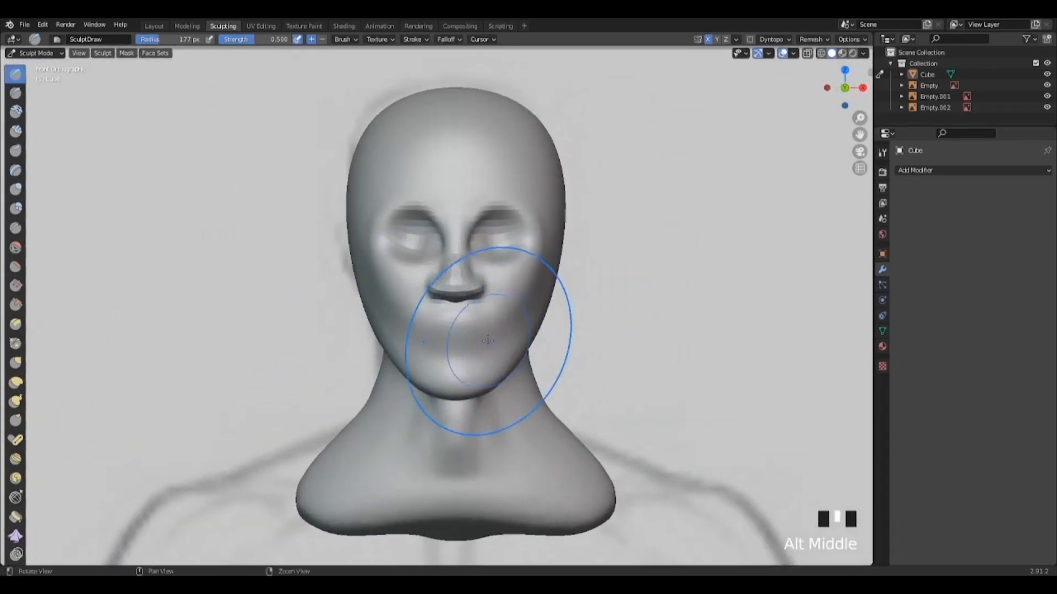
alt+right_drag(492, 345, 524, 313)
alt+middle_drag(525, 313, 425, 335)
right_click(381, 321)
drag(360, 319, 337, 318)
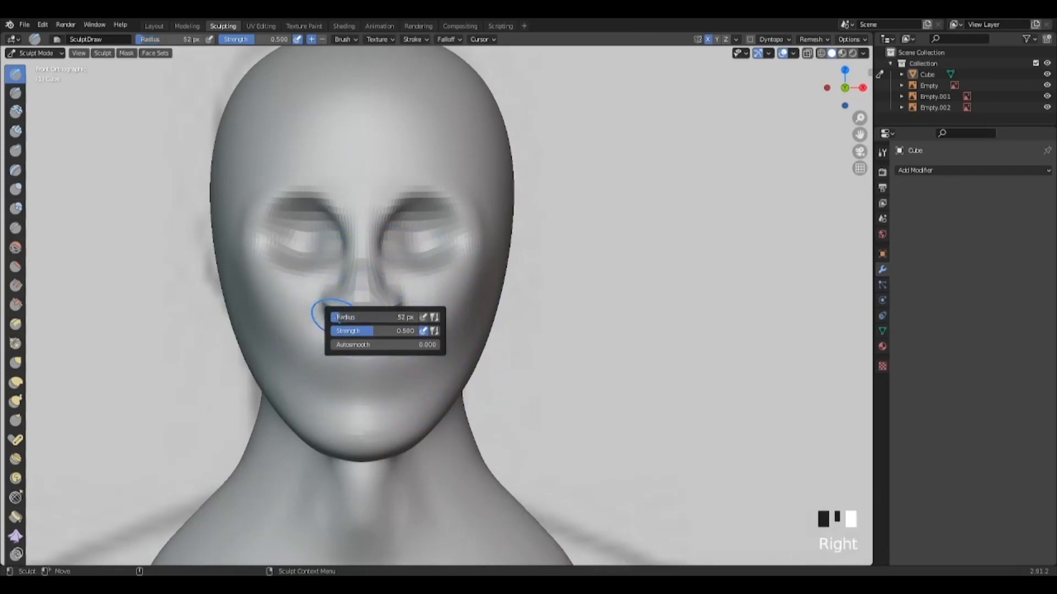
scroll(366, 378, up, 3)
alt+middle_drag(337, 396, 384, 366)
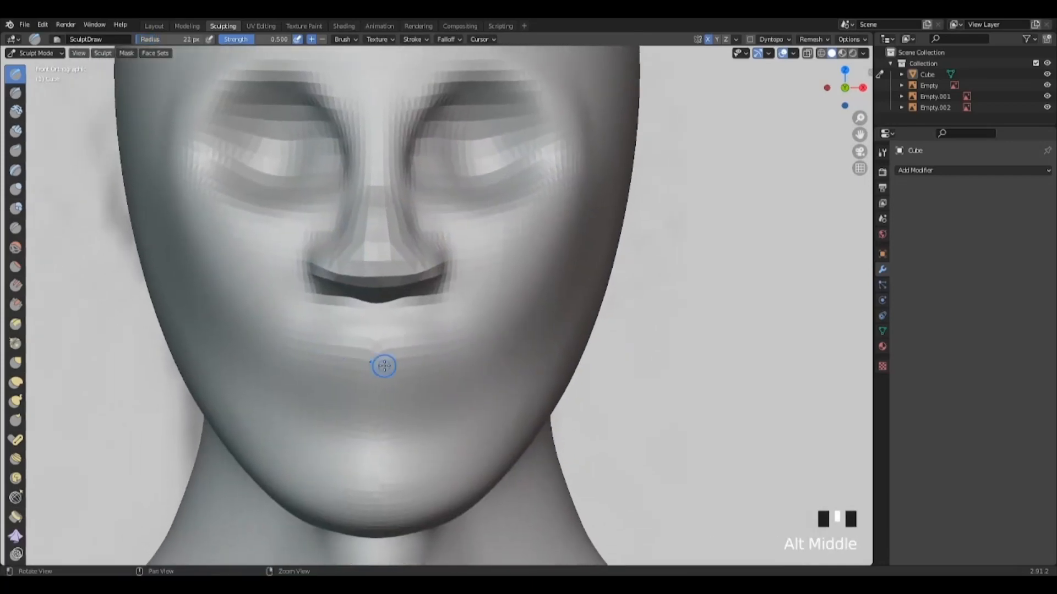
Carve the mouth line below the nose with the inverted Draw brush, using the wireframe display and returning to solid.
click(821, 53)
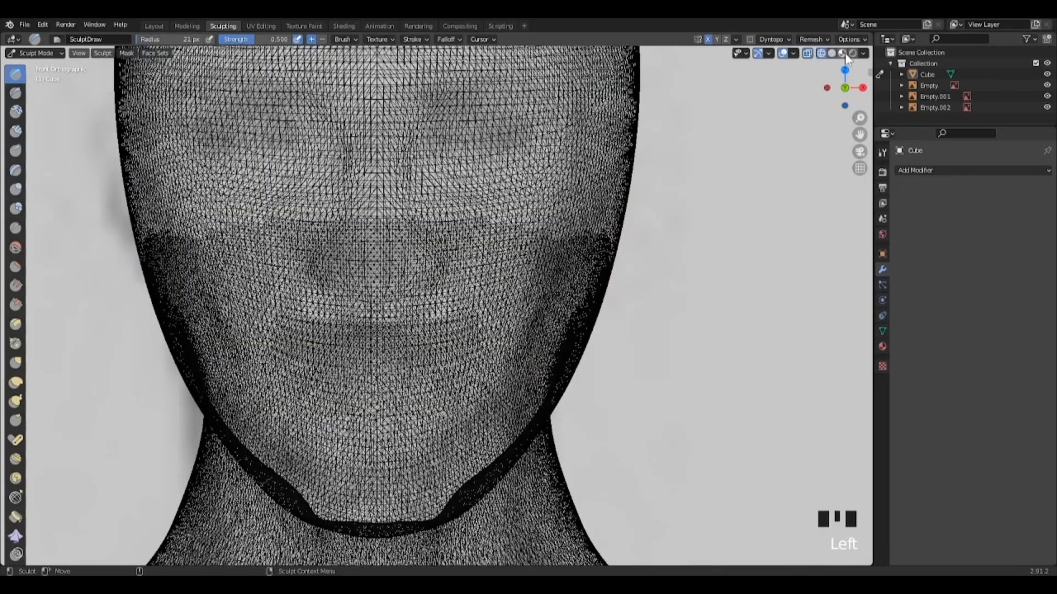
click(1048, 75)
click(1047, 74)
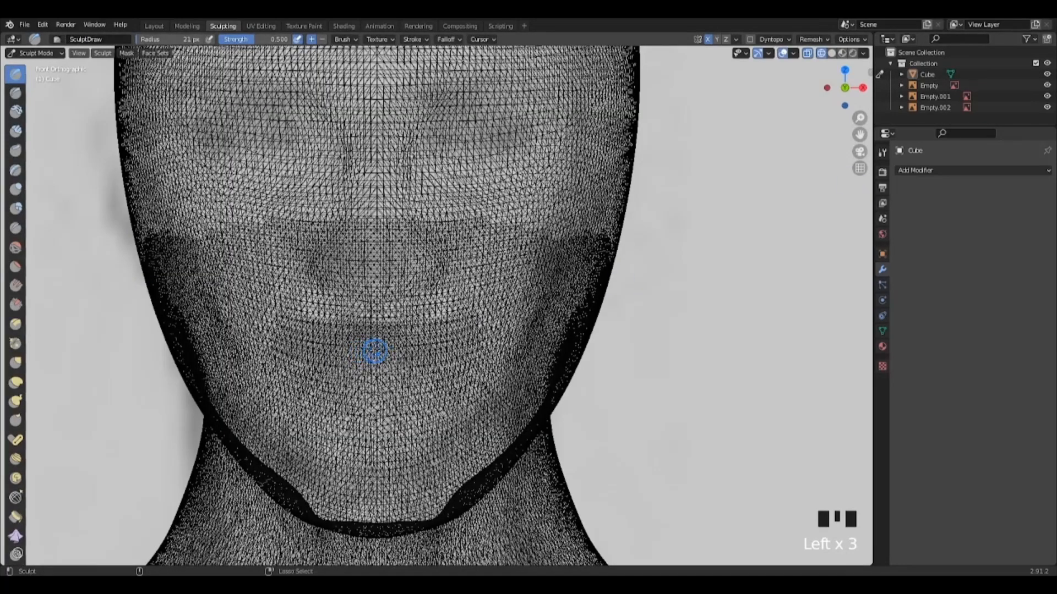
ctrl+drag(375, 351, 375, 351)
click(833, 54)
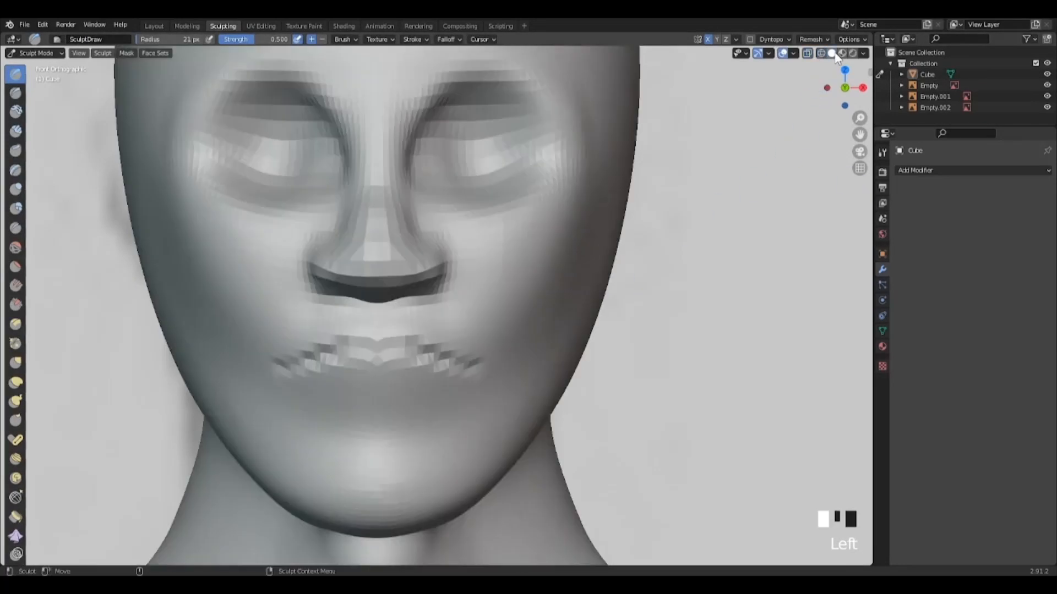
scroll(385, 344, down, 1)
ctrl+click(378, 349)
ctrl+click(345, 357)
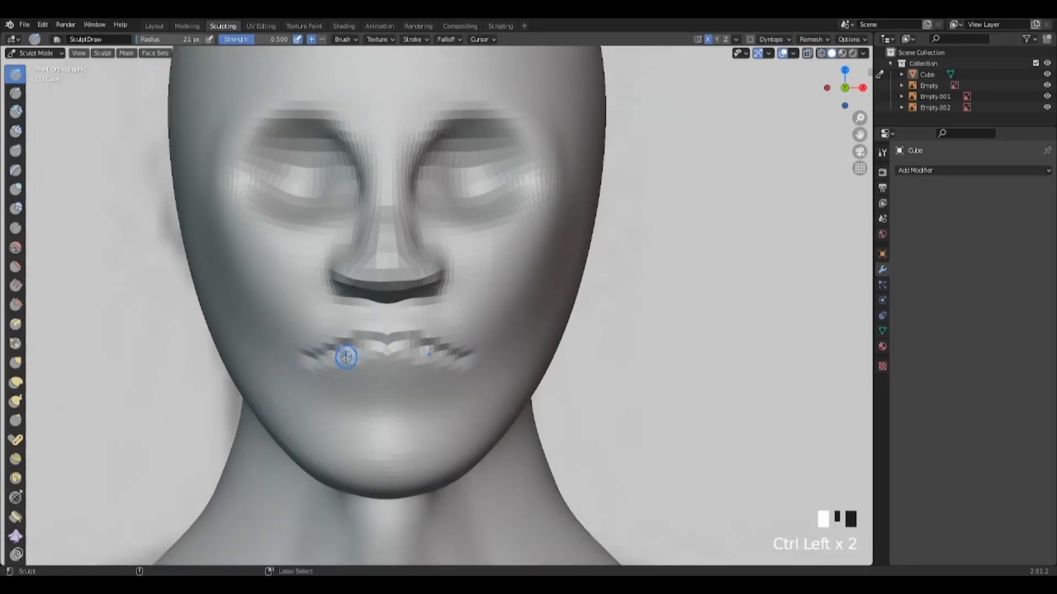
Build up the upper and lower lips from a three-quarter view with the Draw brush at 59 px radius.
alt+drag(530, 369, 446, 387)
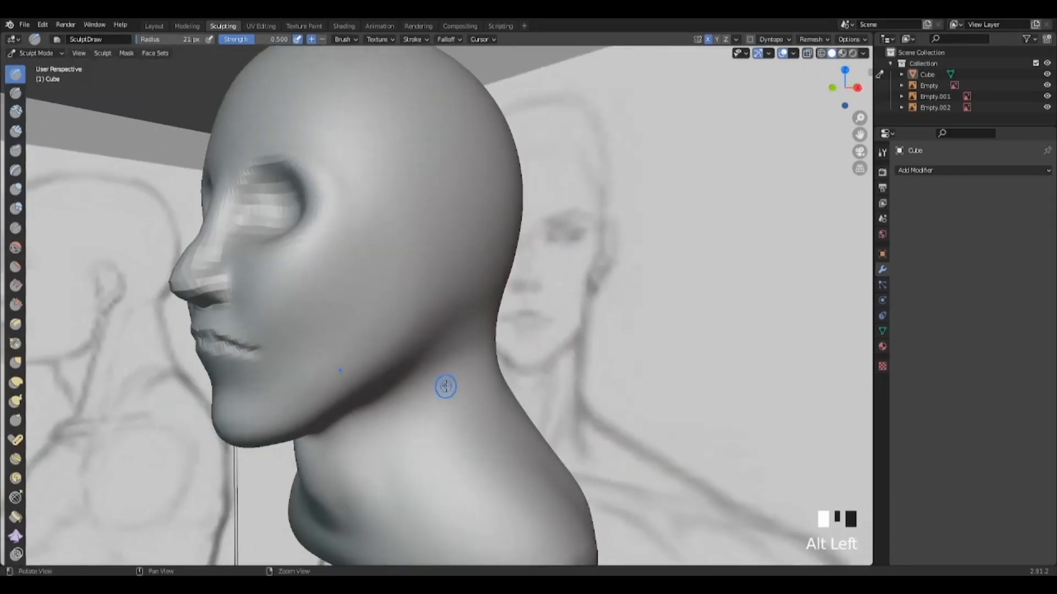
alt+middle_drag(441, 388, 455, 378)
alt+drag(456, 378, 439, 375)
alt+right_drag(439, 376, 438, 357)
alt+middle_drag(437, 357, 337, 372)
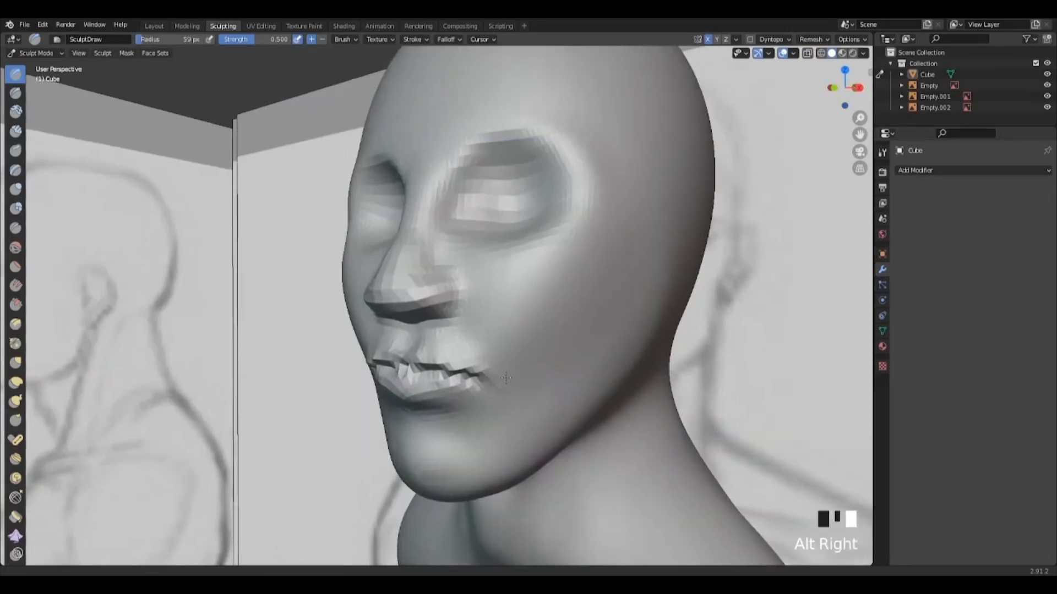
alt+drag(563, 363, 574, 349)
Enable Dyntopo and refine the upper lip and the center of the mouth with the Draw brush at 40 px radius.
click(750, 40)
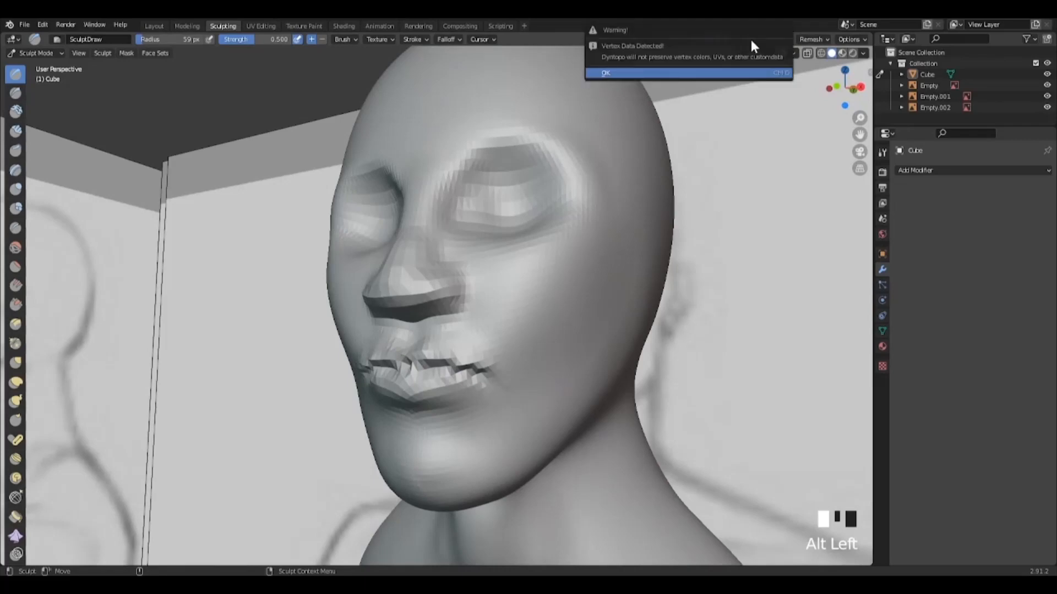
click(682, 71)
alt+drag(447, 388, 402, 378)
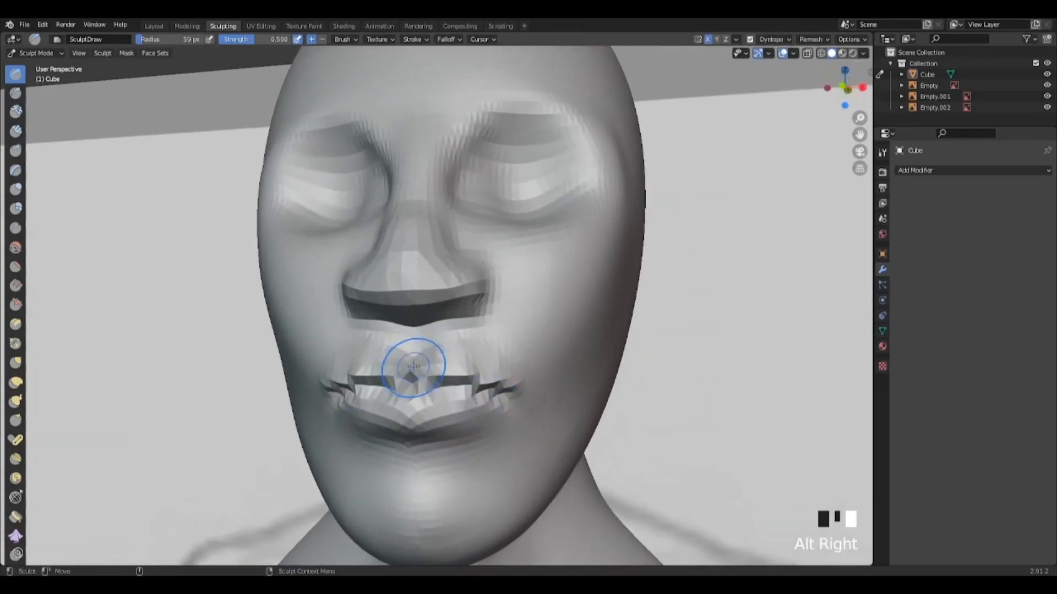
click(382, 372)
click(377, 366)
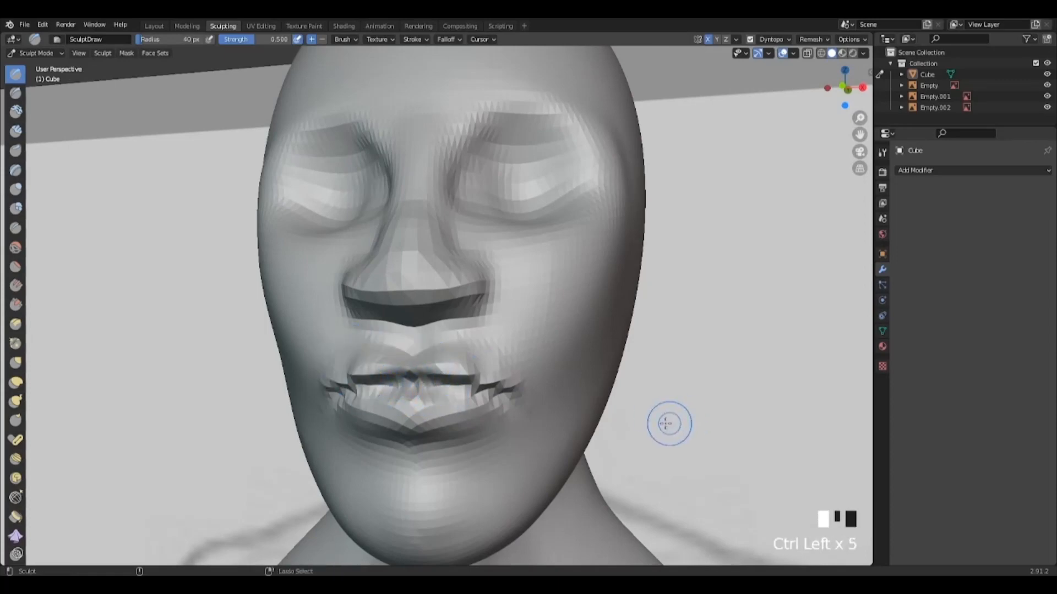
mouse_move(539, 387)
alt+mouse_down()
mouse_move(594, 385)
mouse_move(437, 408)
alt+mouse_up()
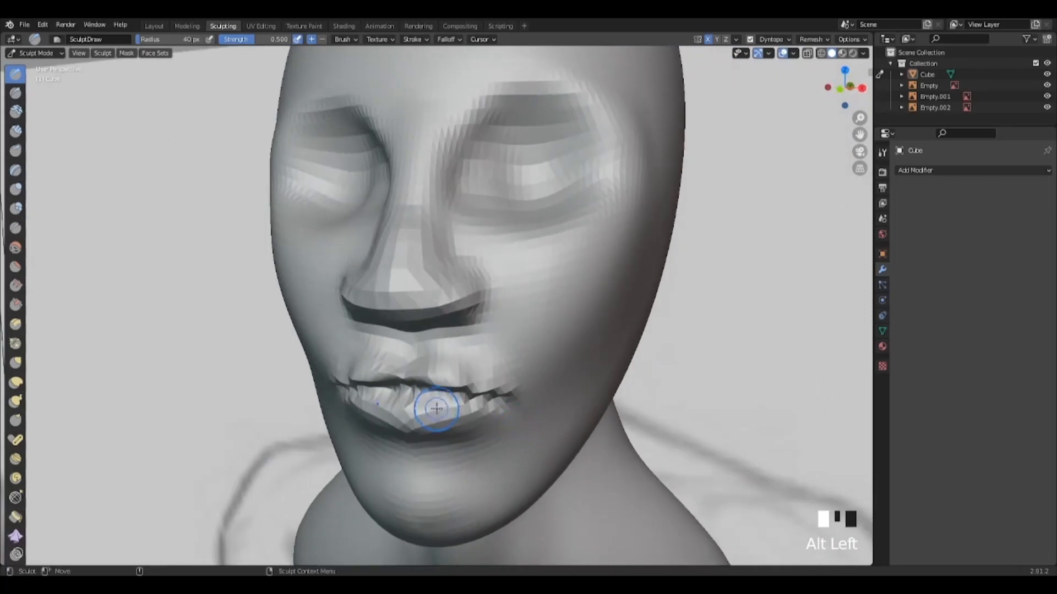
Smooth the jagged lips and mouth line, and plump the lips with the Inflate/Deflate brush.
right_click(425, 412)
drag(343, 397, 431, 394)
alt+drag(545, 377, 454, 385)
mouse_move(457, 402)
shift+mouse_down()
mouse_move(418, 385)
mouse_move(473, 375)
mouse_move(405, 354)
shift+mouse_up()
click(16, 189)
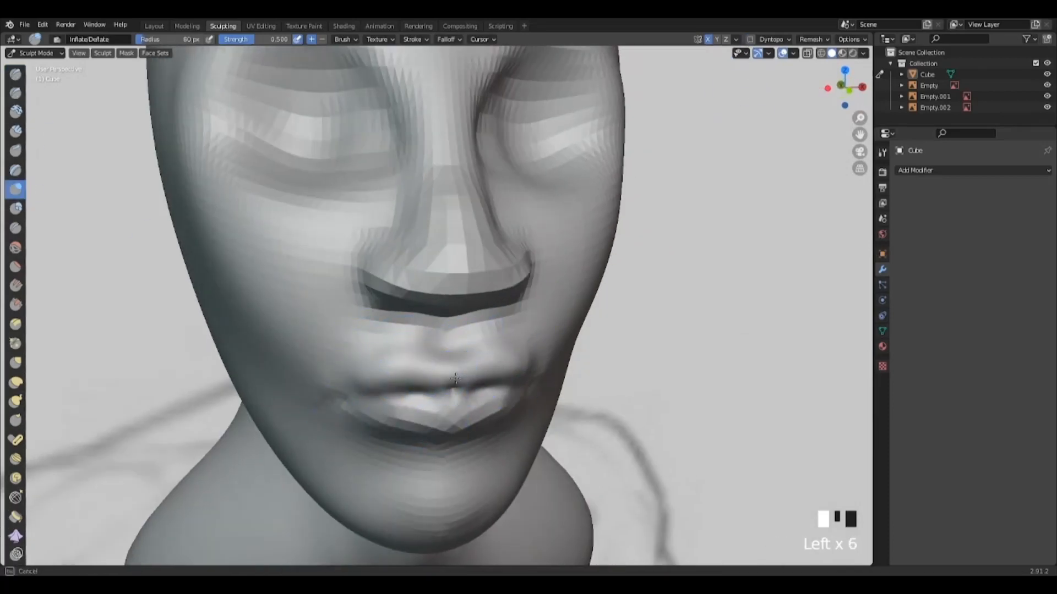
mouse_move(458, 396)
alt+mouse_down()
mouse_move(507, 398)
mouse_move(474, 404)
alt+mouse_up()
mouse_move(473, 405)
shift+mouse_down()
mouse_move(491, 418)
mouse_move(441, 411)
mouse_move(449, 394)
shift+mouse_up()
scroll(495, 348, down, 1)
Refine the parting line between the lips with the Draw brush and smooth the mouth corners at 93 px radius.
click(16, 73)
right_click(484, 338)
drag(485, 335, 468, 335)
mouse_move(416, 380)
alt+mouse_down()
mouse_move(448, 385)
mouse_move(421, 377)
mouse_move(526, 365)
mouse_move(454, 361)
mouse_move(551, 363)
mouse_move(531, 358)
alt+mouse_up()
key(ctrl+z)
right_click(356, 322)
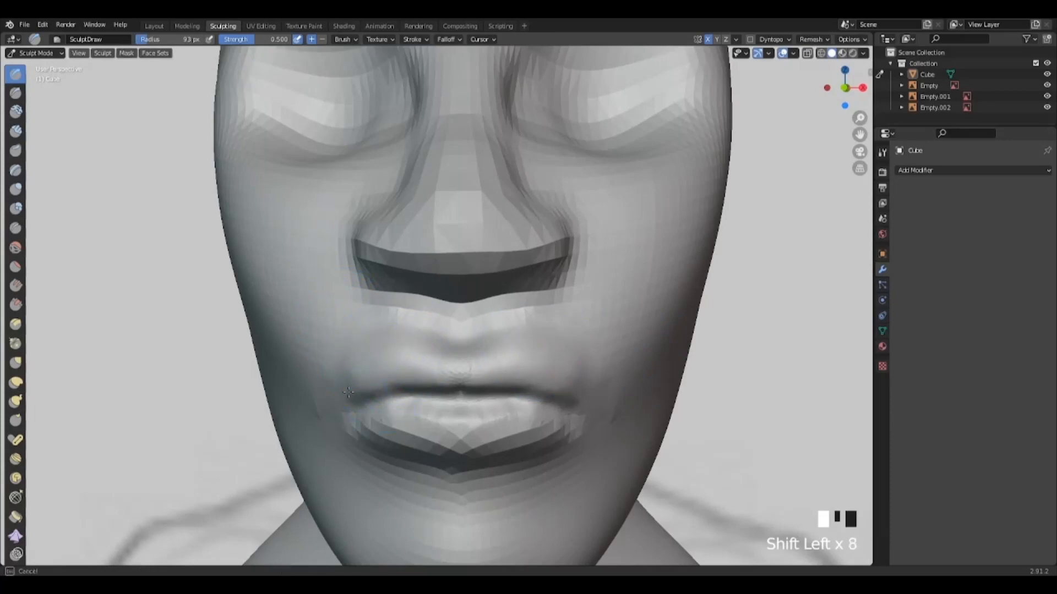
shift+drag(349, 392, 462, 448)
Check the mesh in wireframe, undo the last stroke, and smooth the mouth corner at 62 px radius.
key(shift+z)
key(shift+z)
scroll(460, 398, down, 1)
key(ctrl+z)
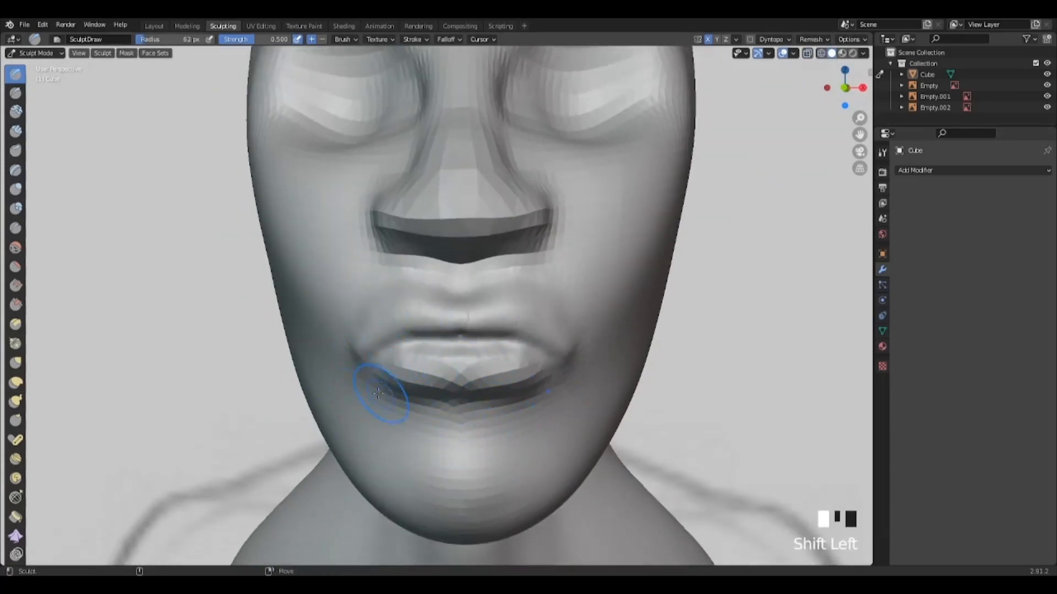
shift+drag(361, 341, 369, 352)
Inspect the lips in profile and refine the corners of the lower lip with the Draw brush at 28 px radius.
alt+drag(509, 410, 407, 418)
alt+right_drag(463, 380, 483, 425)
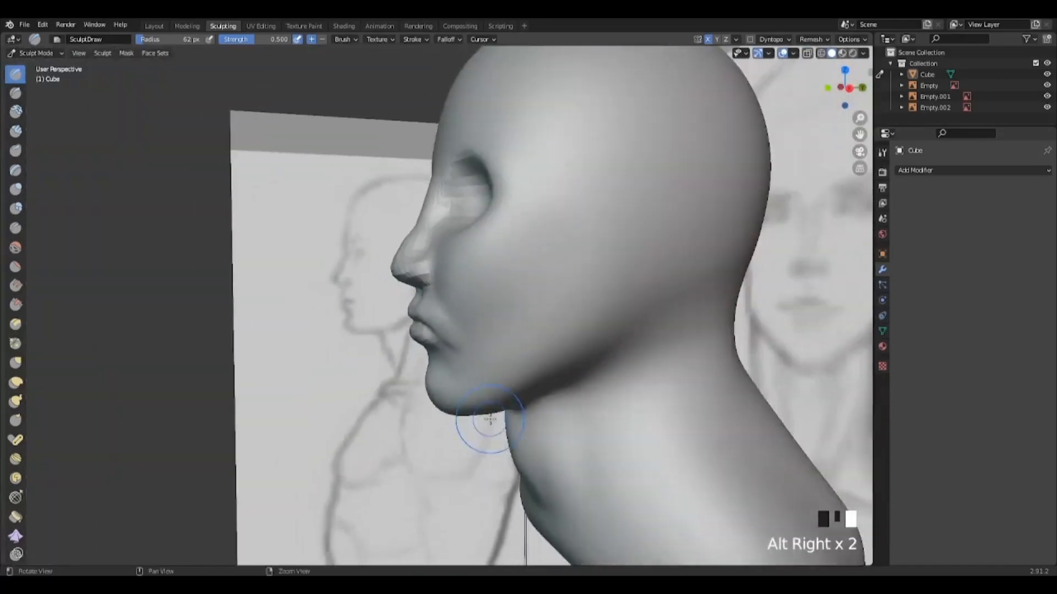
alt+drag(484, 424, 556, 412)
alt+right_drag(495, 397, 462, 336)
right_click(400, 324)
scroll(519, 385, down, 3)
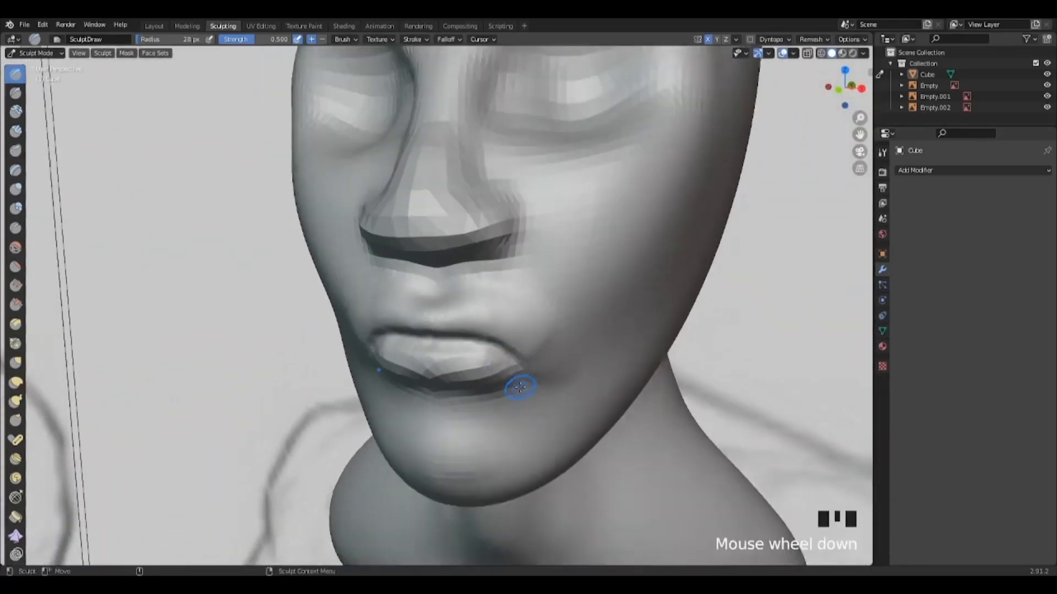
mouse_move(512, 383)
alt+mouse_down()
mouse_move(419, 383)
mouse_move(511, 380)
alt+mouse_up()
alt+right_drag(408, 364, 377, 292)
Set the brush radius to 118 px and smooth the underside of the lower lip into the chin.
right_click(337, 328)
drag(338, 327, 342, 329)
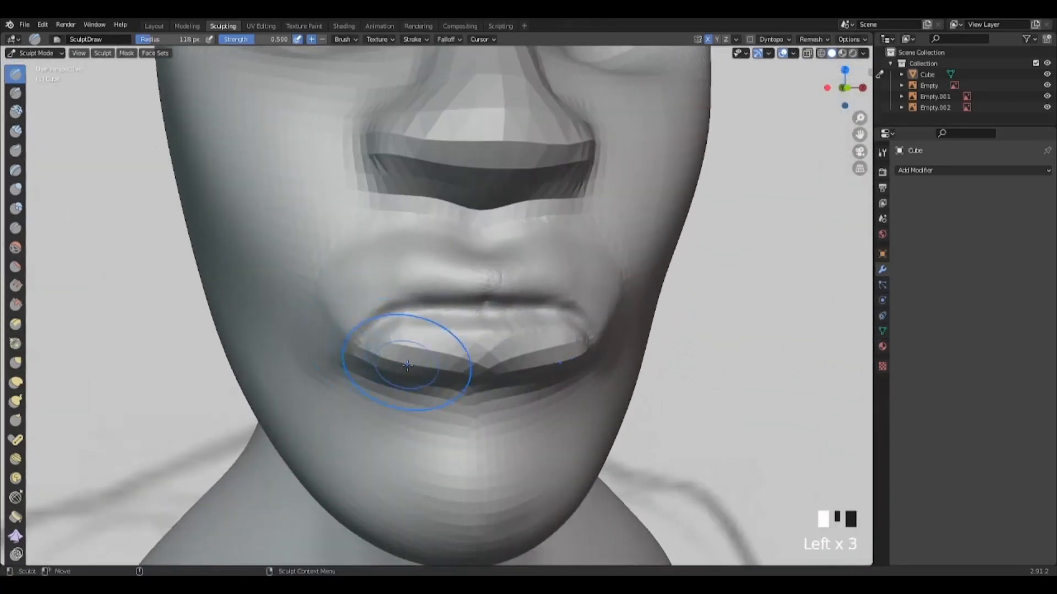
alt+middle_click(407, 366)
scroll(554, 388, down, 5)
alt+drag(553, 388, 537, 403)
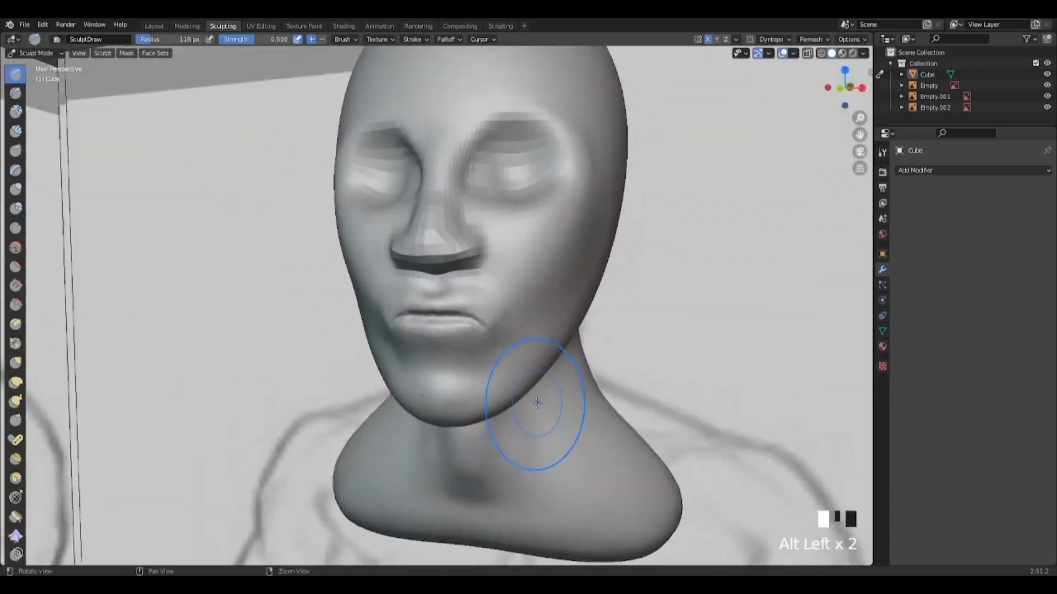
alt+right_drag(537, 403, 529, 366)
mouse_move(512, 361)
shift+mouse_down()
mouse_move(523, 373)
mouse_move(468, 374)
shift+mouse_up()
Try to reshape the corner of the mouth with a smaller Draw brush, and undo the strokes.
alt+right_drag(418, 363, 405, 330)
right_click(401, 322)
drag(402, 322, 382, 322)
mouse_move(330, 344)
alt+mouse_down()
mouse_move(389, 351)
mouse_move(357, 341)
alt+mouse_up()
key(ctrl+z)
key(ctrl+z)
key(ctrl+z)
key(ctrl+z)
Carve in the corners of the mouth with the inverted Draw brush at 34 px radius.
right_click(352, 342)
ctrl+drag(372, 335, 349, 348)
ctrl+drag(370, 337, 349, 348)
ctrl+drag(349, 348, 365, 358)
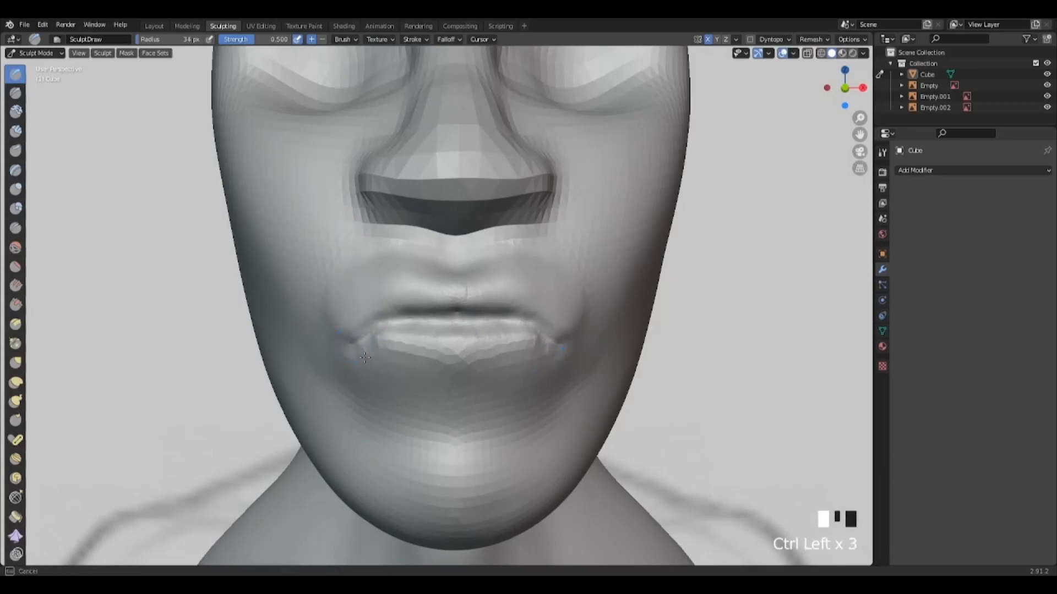
ctrl+drag(534, 424, 542, 414)
Build up the lower lip and its outer ends with the Draw brush at 34 px radius.
scroll(536, 396, down, 2)
mouse_move(536, 396)
alt+mouse_down()
mouse_move(457, 380)
mouse_move(512, 352)
alt+mouse_up()
drag(496, 341, 467, 345)
scroll(517, 363, down, 2)
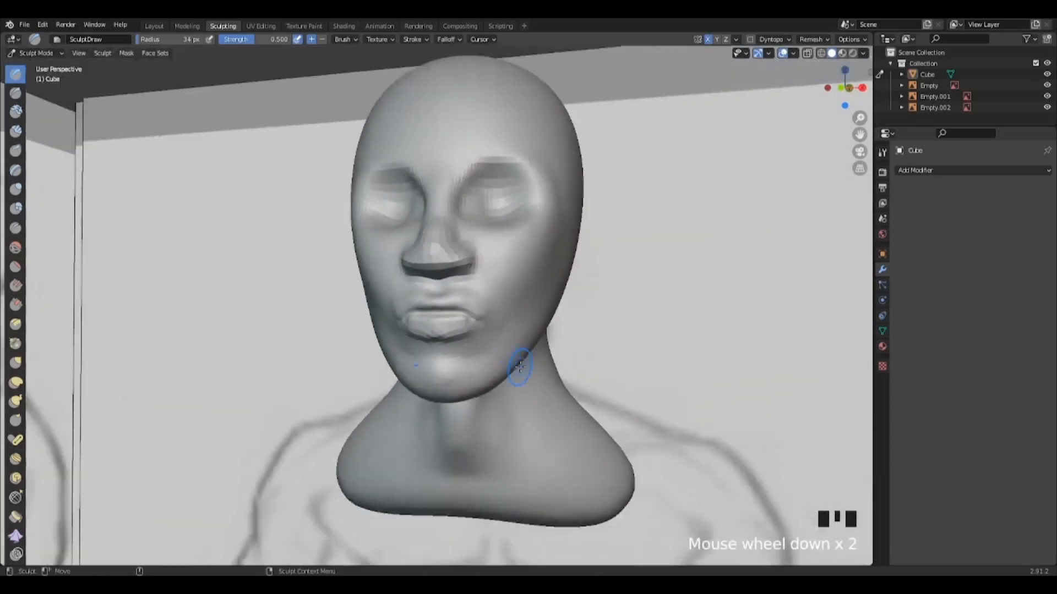
alt+right_drag(517, 363, 512, 325)
drag(534, 405, 453, 385)
Examine the lips, jaw and overall head shape from three-quarter and side angles.
scroll(388, 402, down, 2)
alt+drag(528, 424, 468, 435)
alt+right_drag(468, 441, 471, 420)
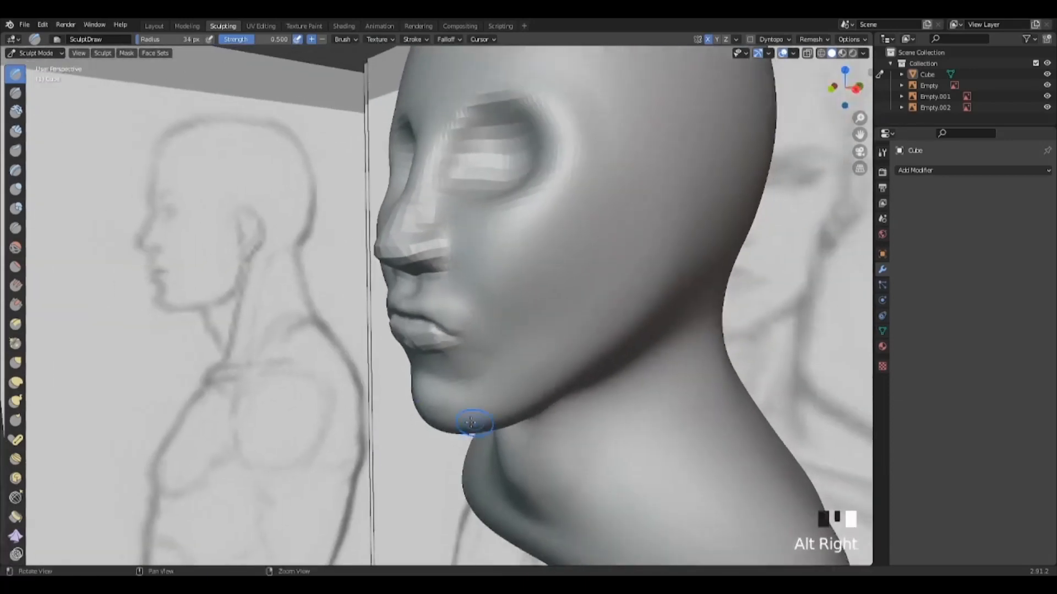
scroll(503, 399, down, 2)
mouse_move(472, 420)
alt+mouse_down()
mouse_move(502, 410)
mouse_move(452, 405)
mouse_move(478, 424)
alt+mouse_up()
alt+right_drag(518, 484, 524, 466)
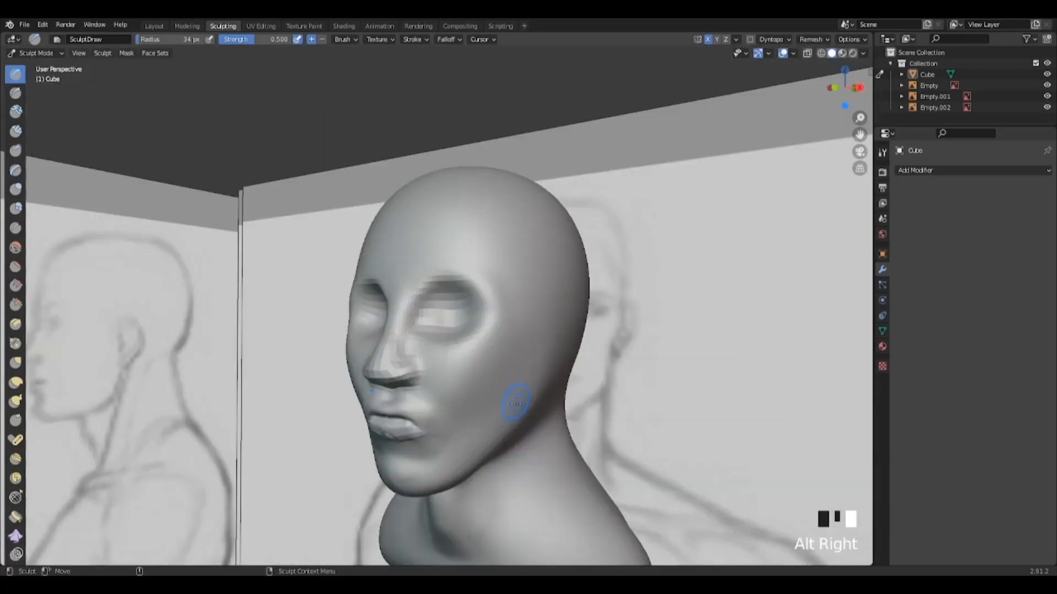
alt+middle_drag(516, 403, 488, 448)
alt+drag(495, 440, 479, 449)
alt+middle_drag(478, 392, 448, 351)
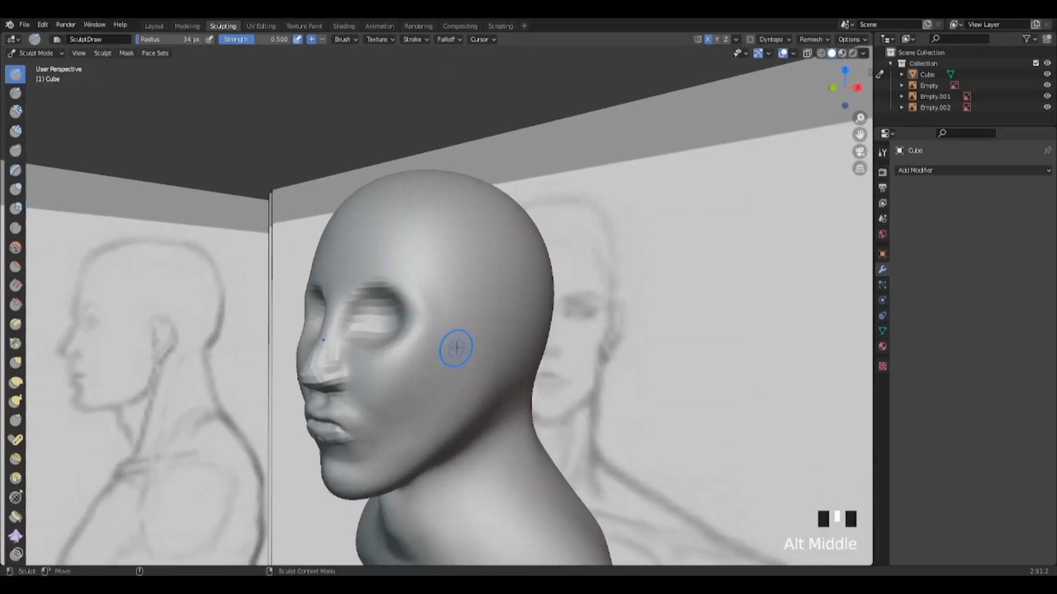
Paint a mask spot on the side of the head behind the eye, using the Mask brush at 63 px radius.
key(m)
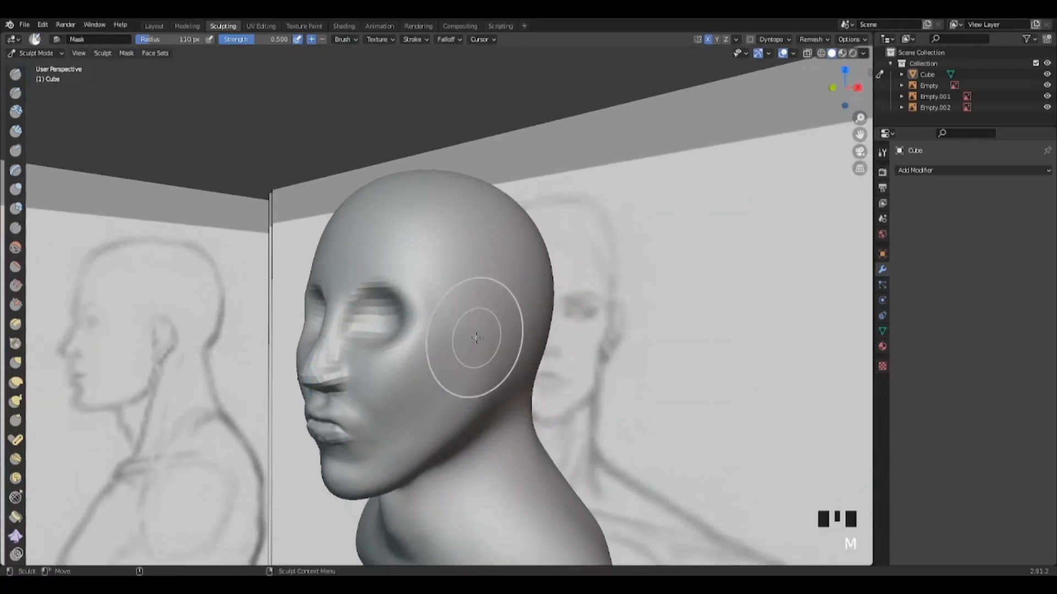
mouse_move(482, 324)
mouse_down()
mouse_move(480, 346)
mouse_move(481, 328)
mouse_up()
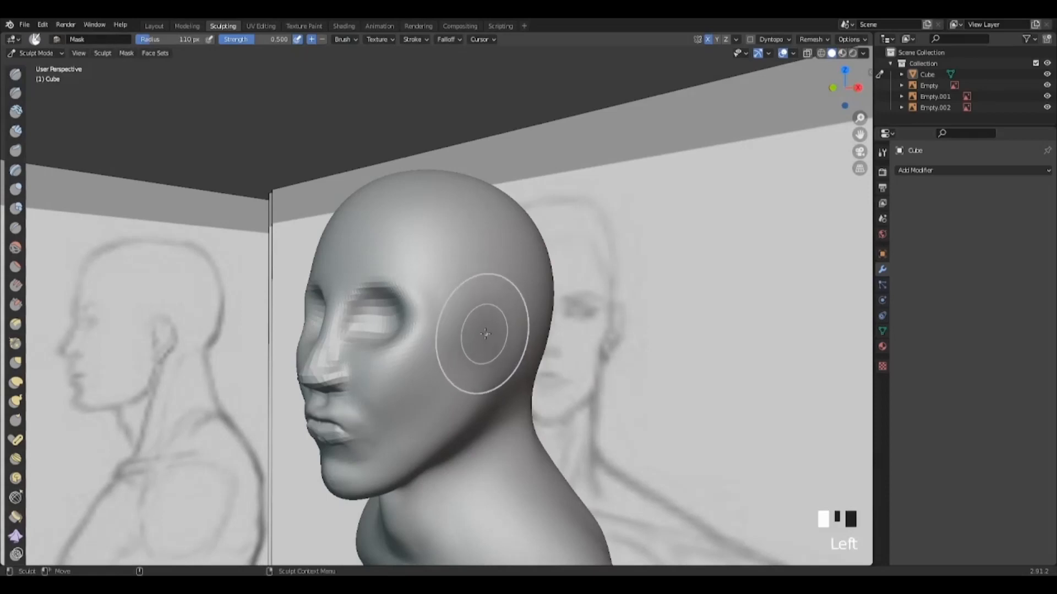
right_click(484, 333)
drag(417, 322, 406, 322)
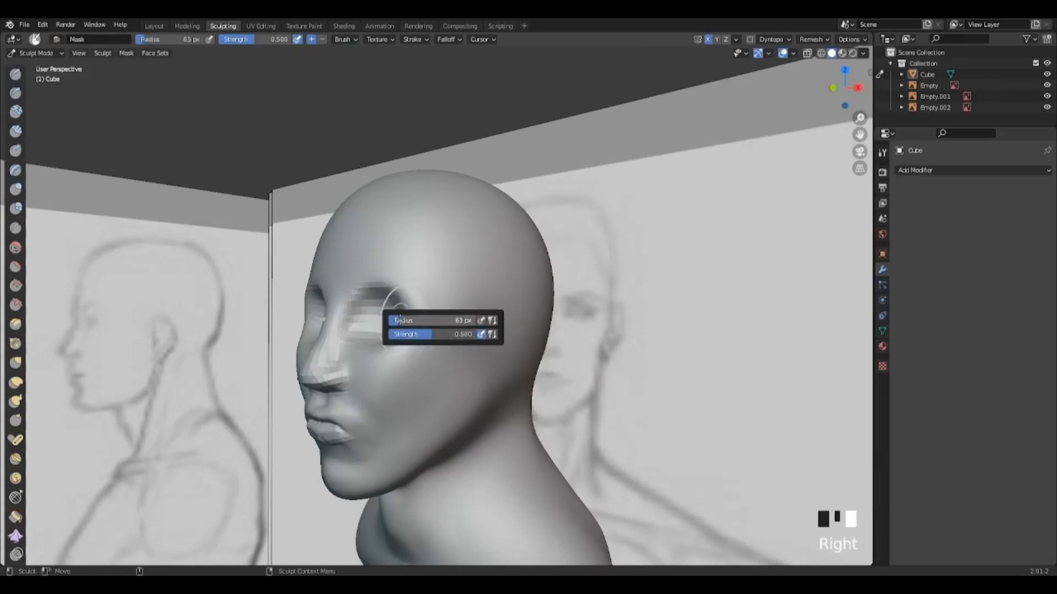
mouse_move(477, 331)
mouse_down()
mouse_move(485, 324)
mouse_move(504, 362)
mouse_move(488, 362)
mouse_up()
Switch to the right orthographic view and clear the mask from the head.
key(alt+q)
key(alt+q)
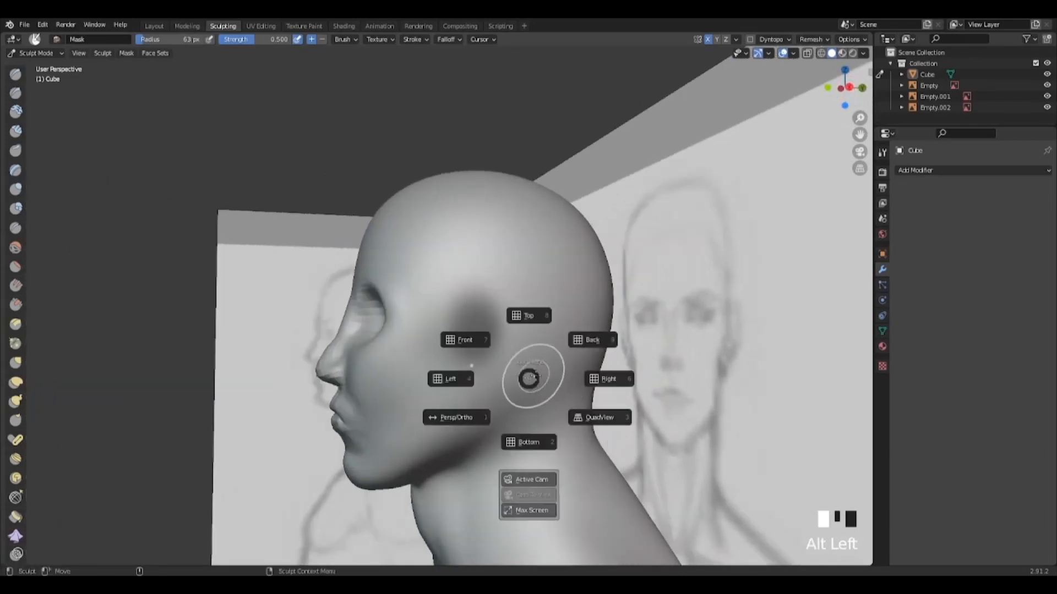
click(609, 378)
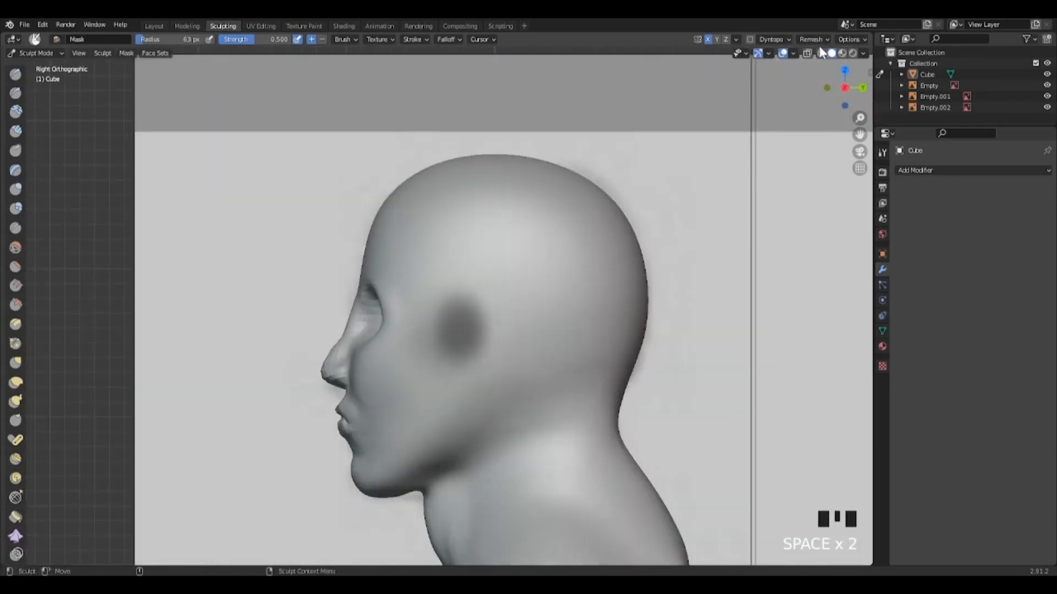
key(ctrl+m)
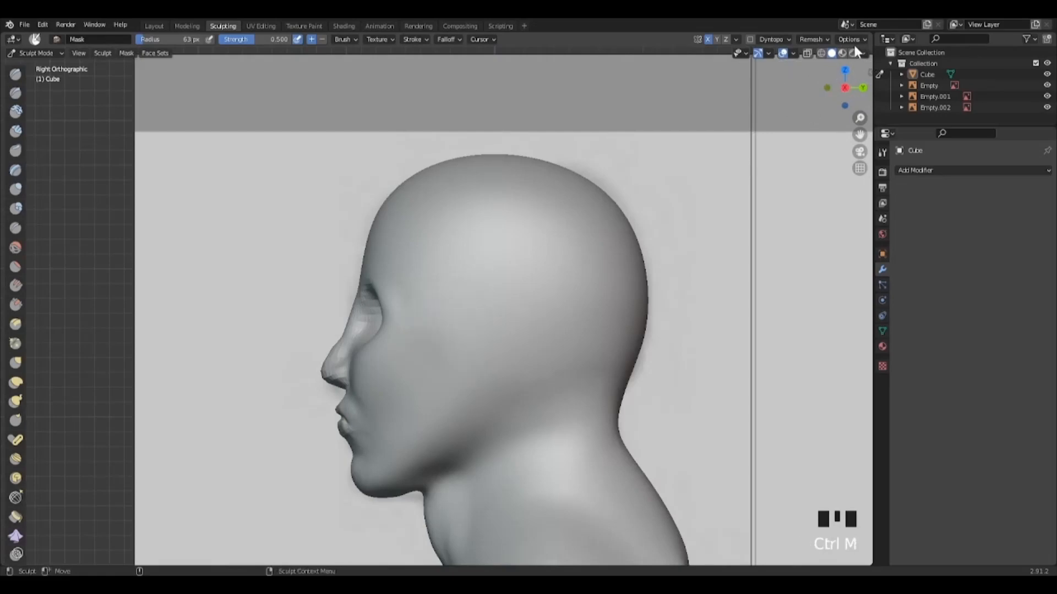
Check the ear's position on the side reference by displaying the Cube in wireframe and temporarily hiding it, and return to solid shading.
click(820, 53)
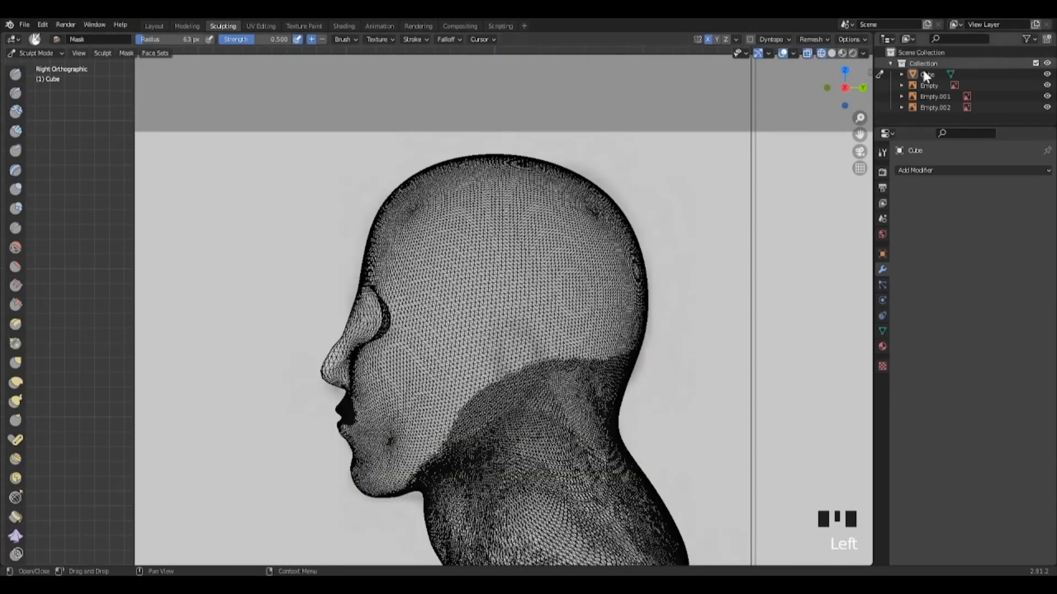
click(1047, 74)
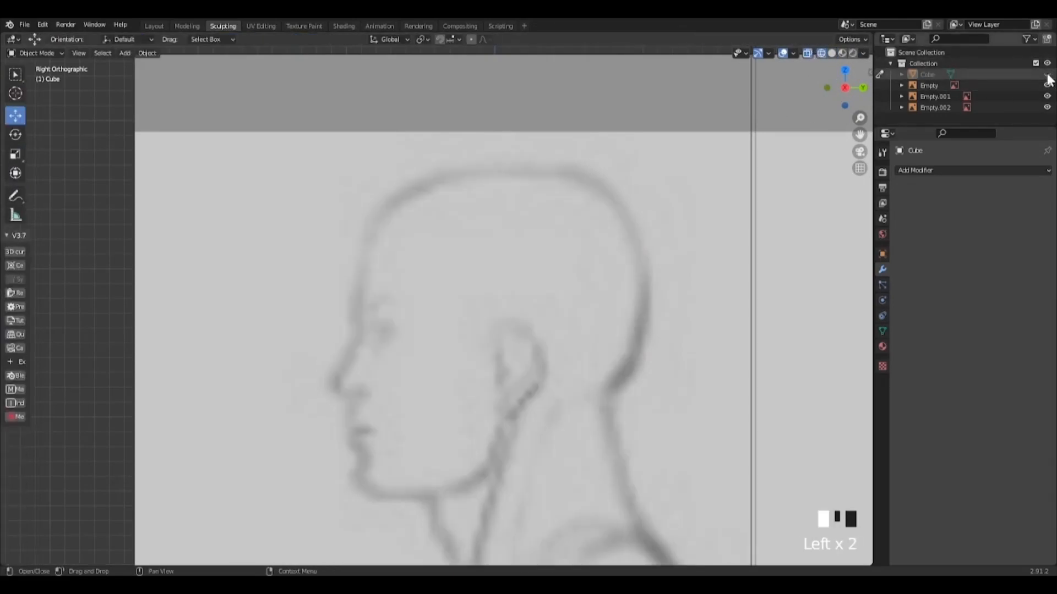
click(1047, 74)
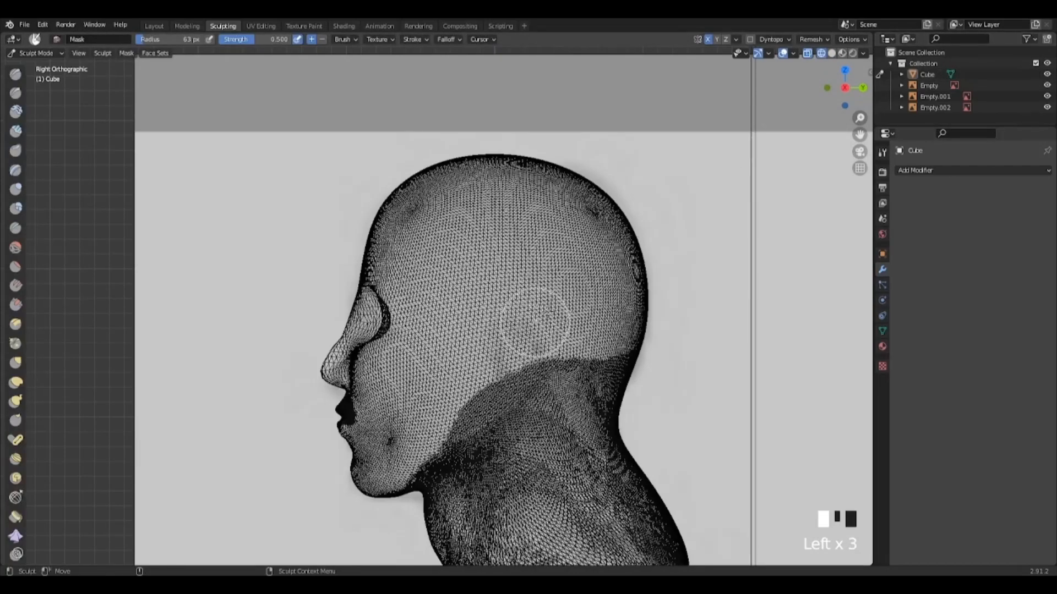
click(831, 53)
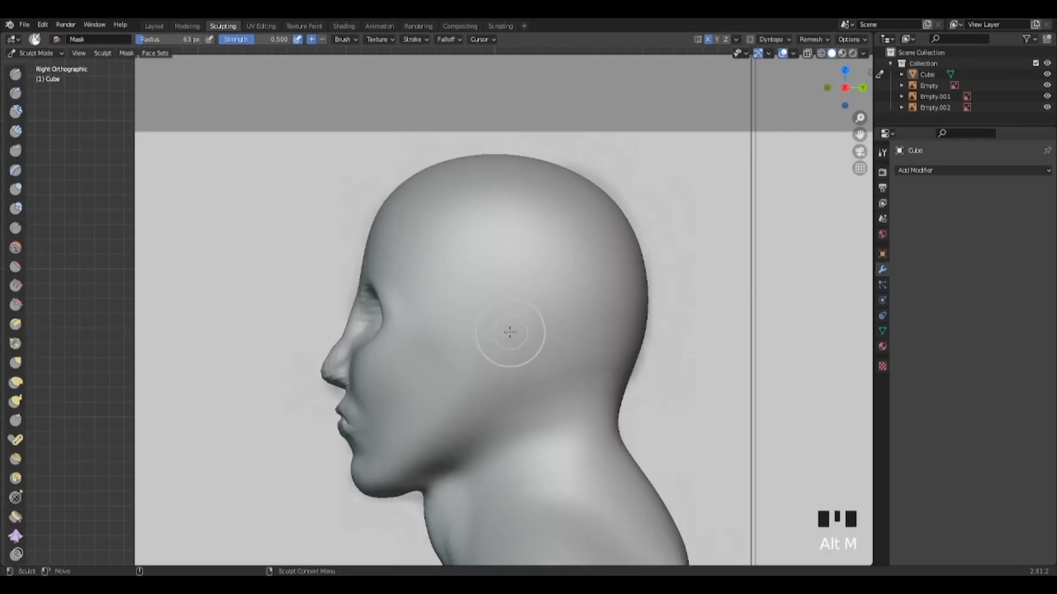
mouse_move(511, 319)
mouse_down()
mouse_move(507, 330)
mouse_move(510, 321)
mouse_up()
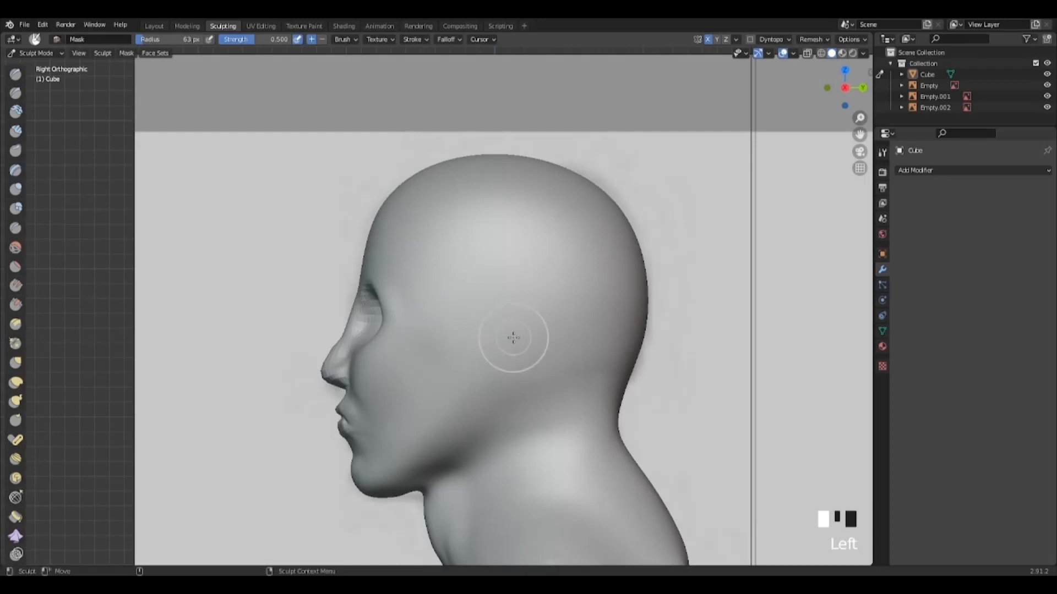
key(ctrl+m)
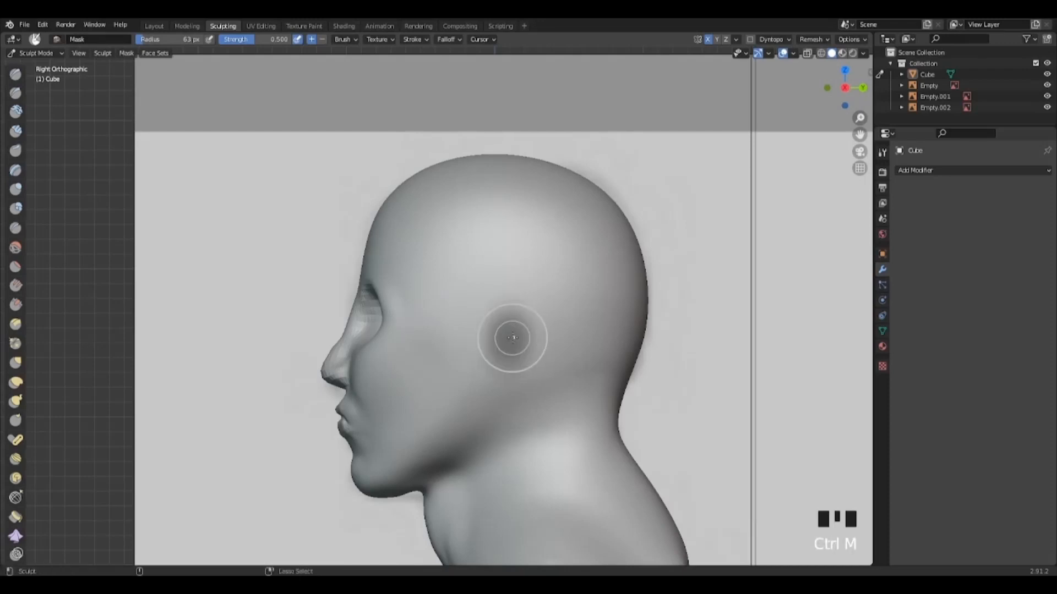
key(alt+m)
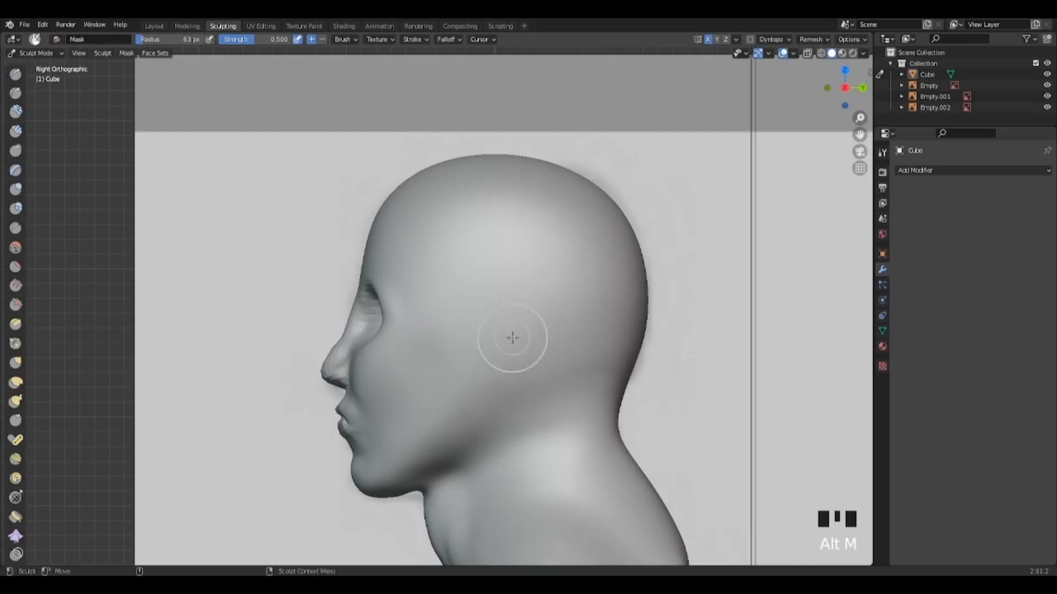
Paint an oval mask over the ear area on the side of the head, matching the reference, and invert the mask.
mouse_move(513, 320)
mouse_down()
mouse_move(509, 353)
mouse_move(518, 307)
mouse_move(512, 354)
mouse_move(529, 358)
mouse_move(516, 299)
mouse_up()
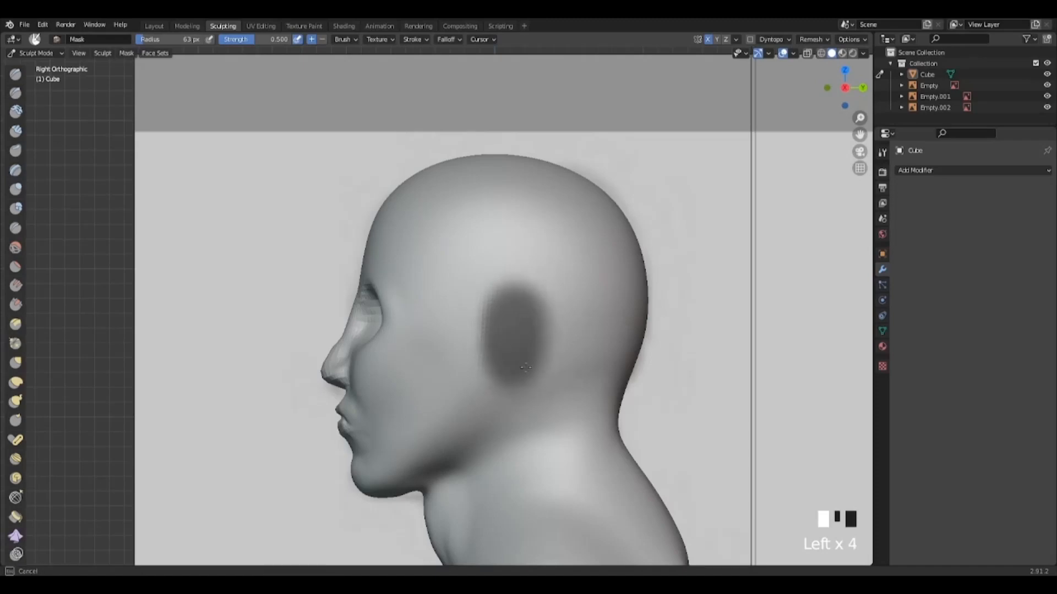
drag(526, 367, 527, 369)
click(821, 53)
drag(472, 342, 541, 369)
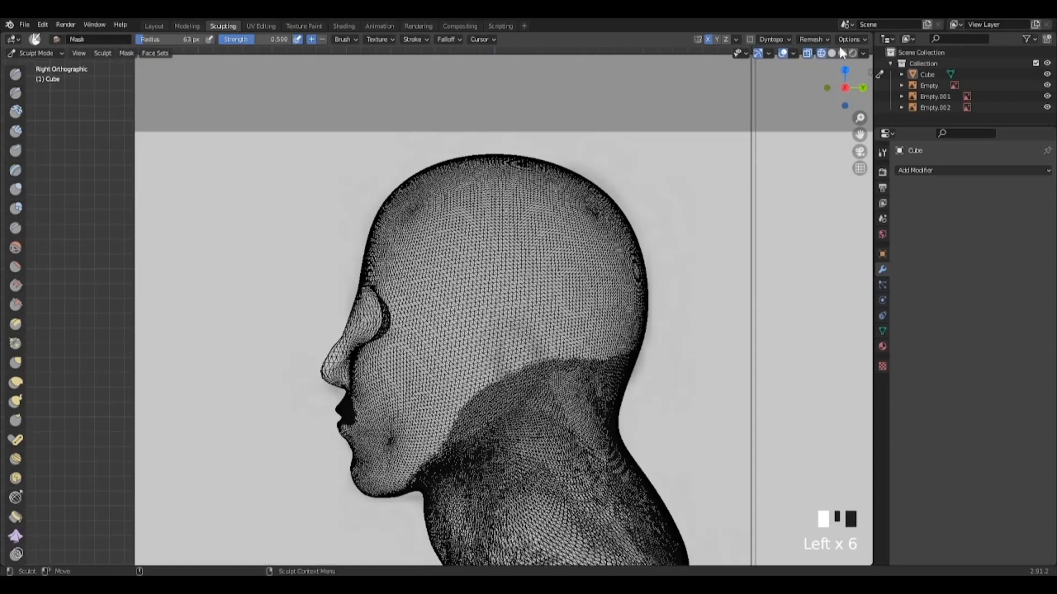
click(831, 53)
drag(506, 319, 508, 326)
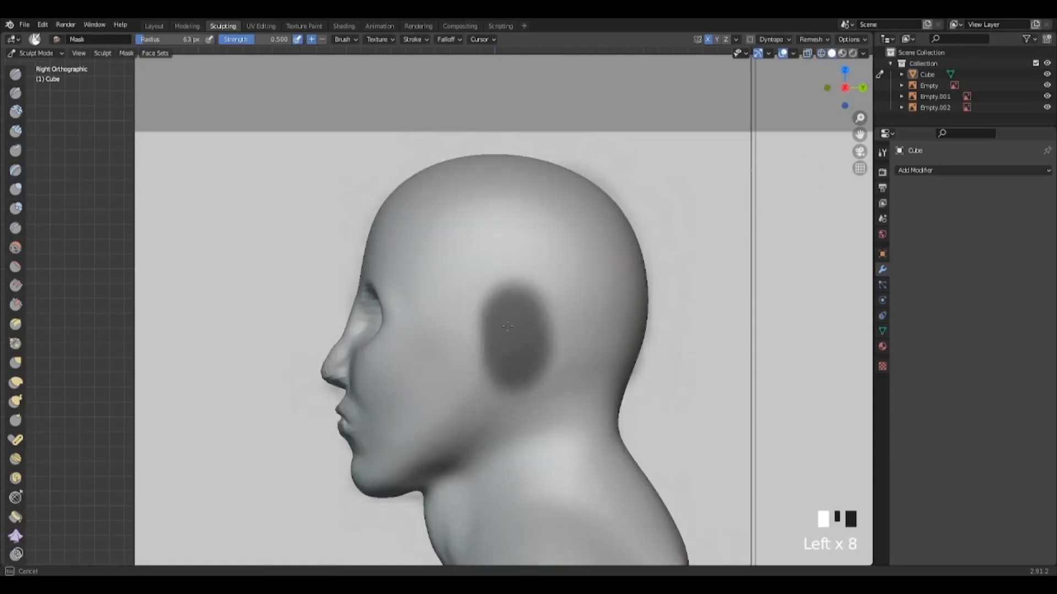
mouse_move(517, 376)
mouse_down()
mouse_move(502, 372)
mouse_move(526, 359)
mouse_up()
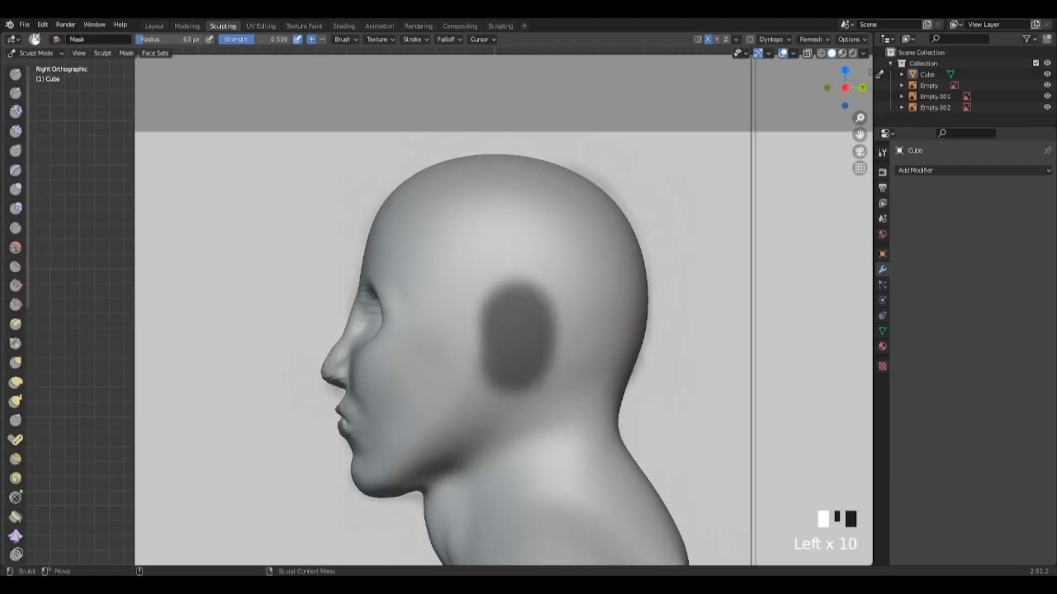
key(ctrl+i)
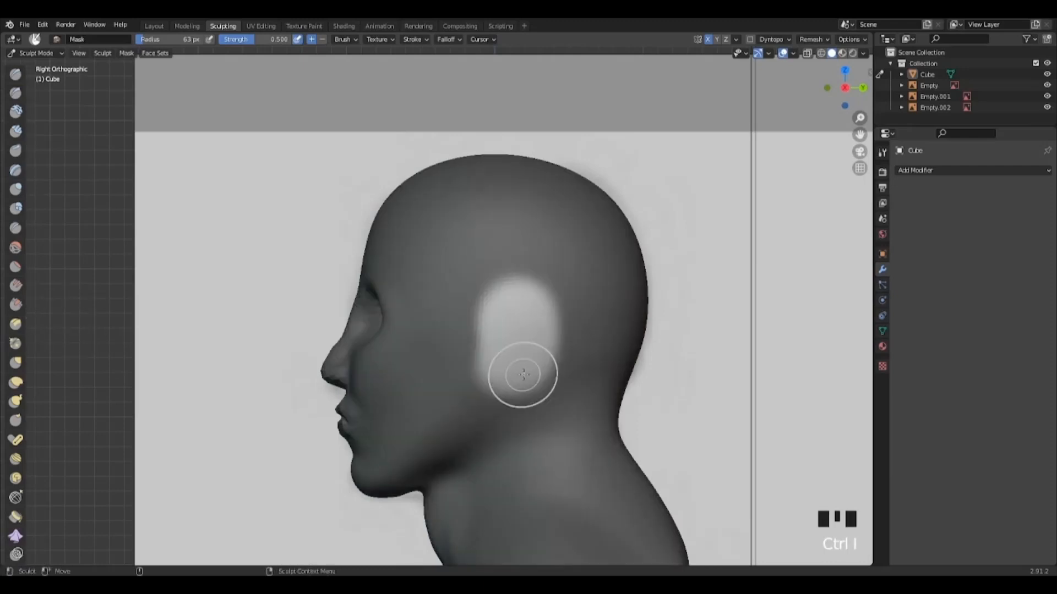
Inflate the unmasked ear area outward with the Inflate/Deflate brush at 110 px radius.
scroll(523, 375, down, 2)
alt+drag(519, 389, 514, 418)
alt+right_drag(514, 418, 512, 381)
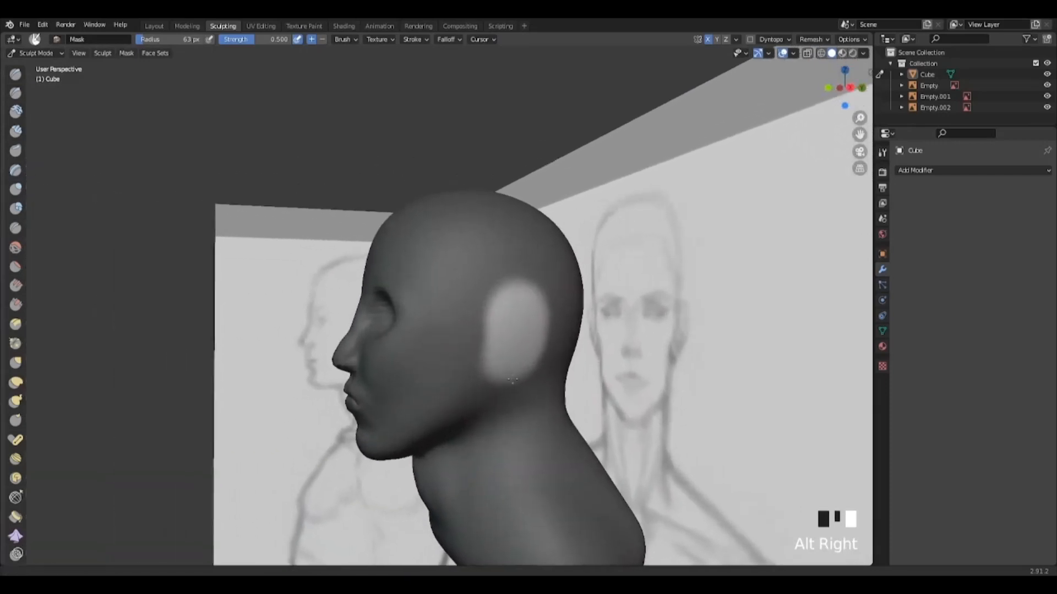
alt+middle_click(513, 381)
click(15, 189)
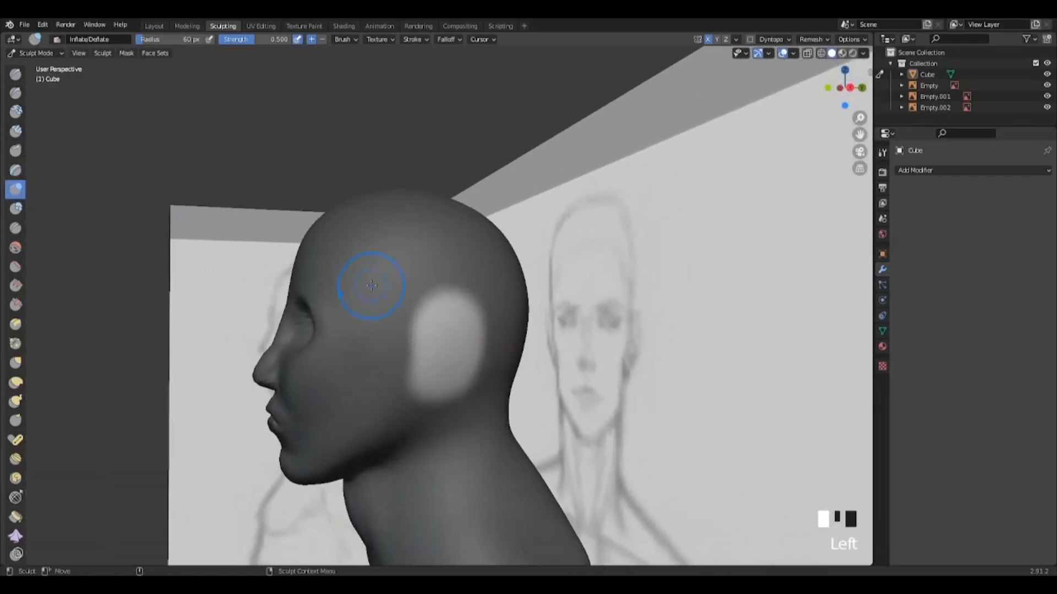
drag(430, 317, 444, 325)
right_click(444, 326)
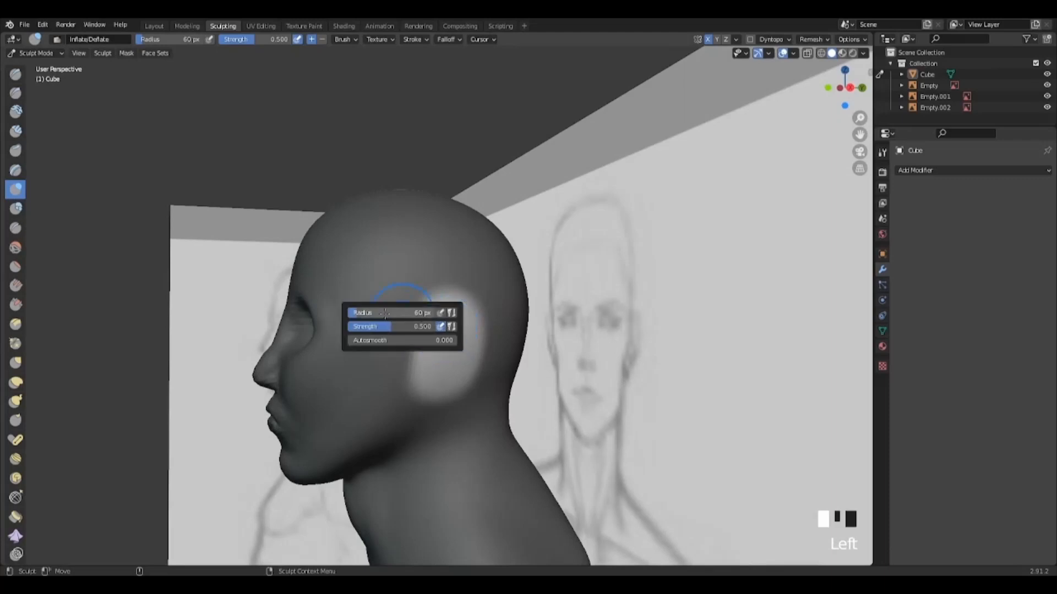
drag(374, 313, 384, 314)
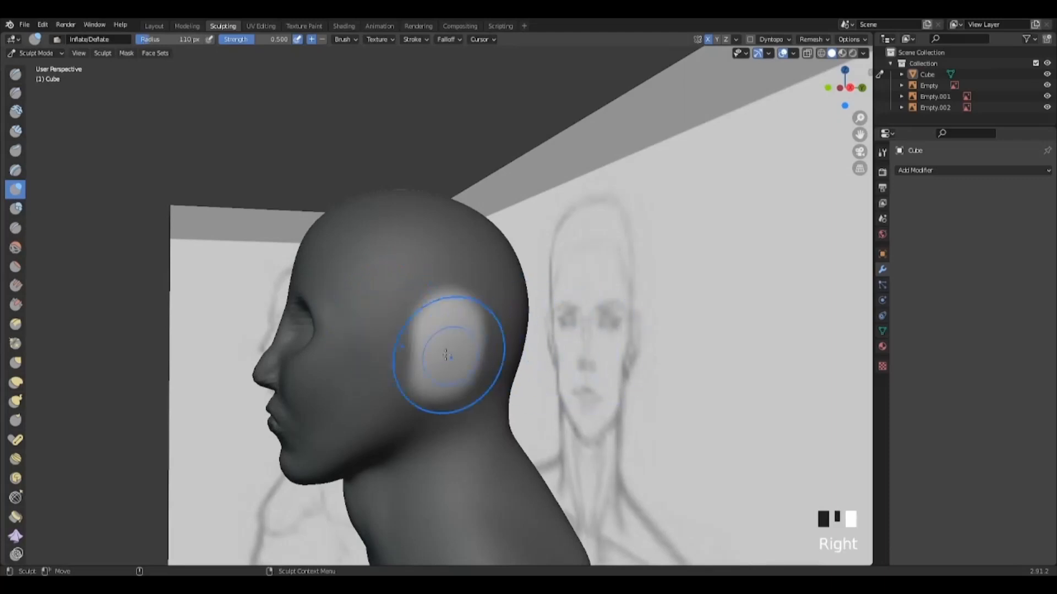
mouse_move(449, 354)
mouse_down()
mouse_move(443, 342)
mouse_move(438, 352)
mouse_move(467, 360)
mouse_up()
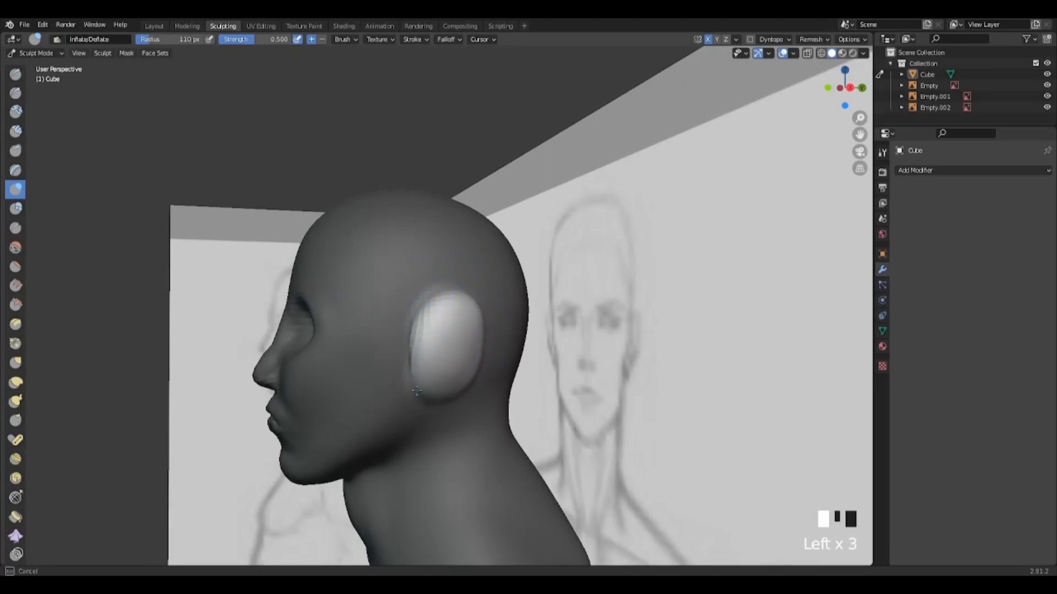
Refine the volume and edges of the raised ear shape with further Inflate/Deflate strokes from several angles.
alt+drag(478, 374, 442, 295)
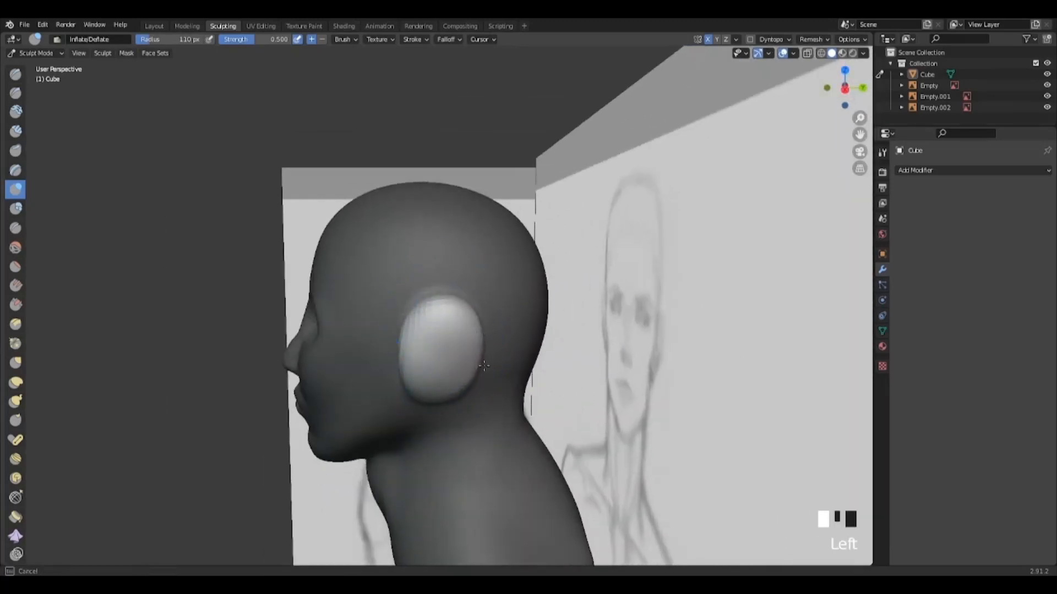
alt+drag(484, 366, 449, 351)
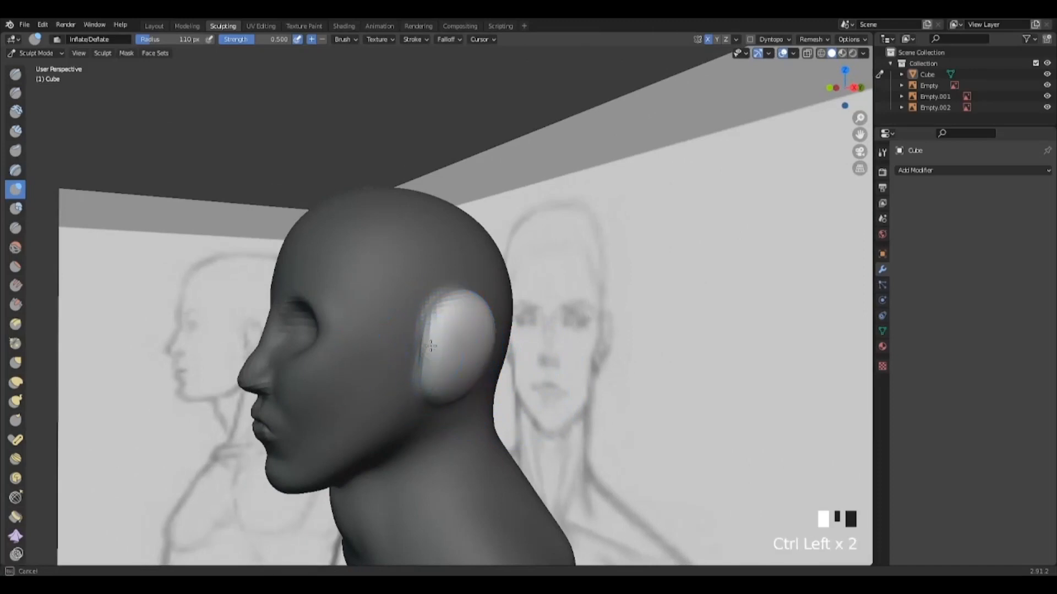
mouse_move(442, 438)
alt+mouse_down()
mouse_move(425, 431)
mouse_move(418, 363)
mouse_move(429, 347)
mouse_move(414, 382)
alt+mouse_up()
mouse_move(435, 374)
alt+mouse_down()
mouse_move(420, 328)
mouse_move(435, 366)
mouse_move(405, 360)
alt+mouse_up()
drag(448, 314, 473, 368)
mouse_move(474, 352)
mouse_down()
mouse_move(465, 396)
mouse_move(497, 405)
mouse_move(484, 385)
mouse_move(531, 380)
mouse_move(531, 402)
mouse_move(573, 413)
mouse_move(441, 408)
mouse_up()
scroll(531, 402, down, 2)
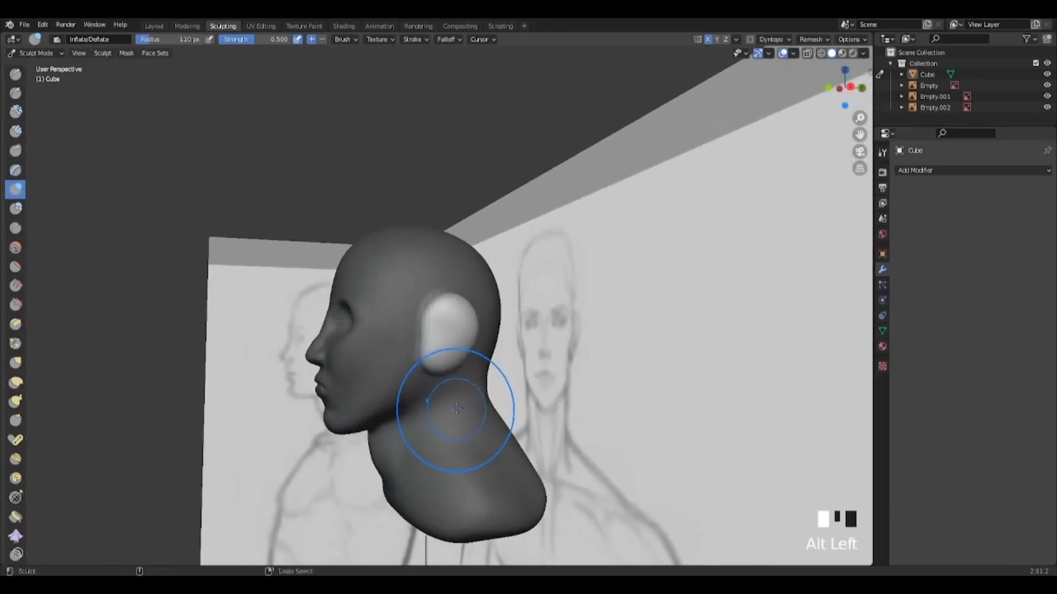
Clear the mask from the head and enable Dyntopo.
alt+right_drag(669, 430, 616, 349)
alt+middle_drag(502, 366, 478, 315)
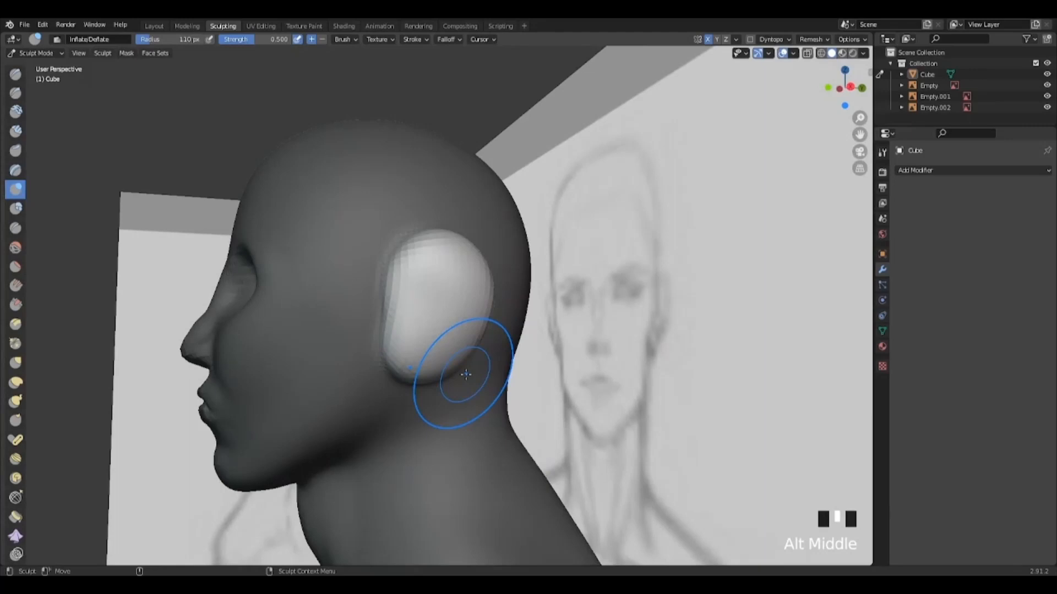
key(m)
key(alt+m)
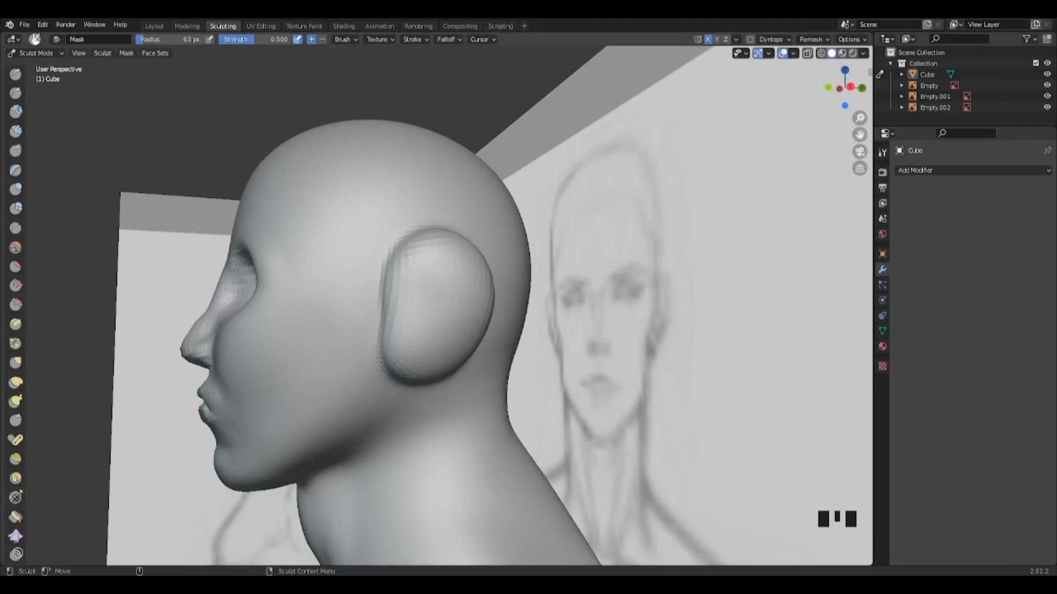
click(773, 40)
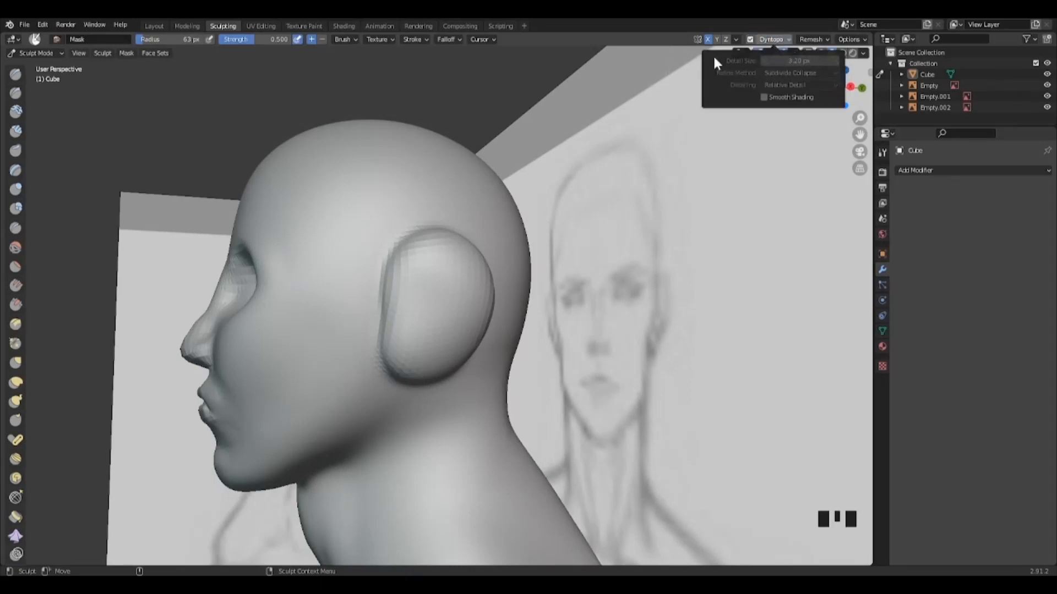
Choose the Draw brush and set its radius to 25 px.
click(17, 73)
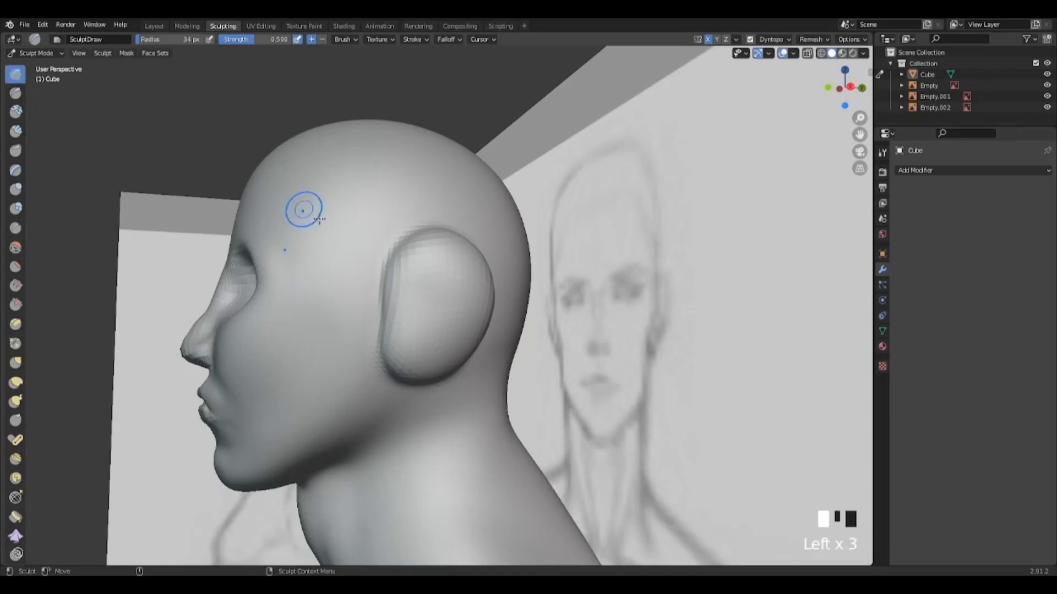
right_click(434, 291)
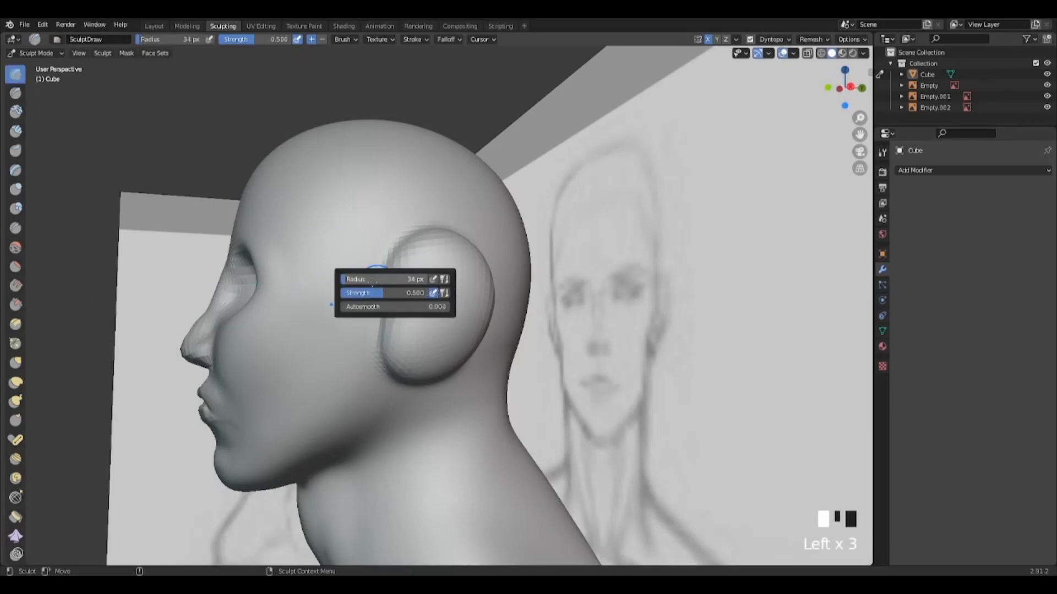
drag(361, 280, 359, 280)
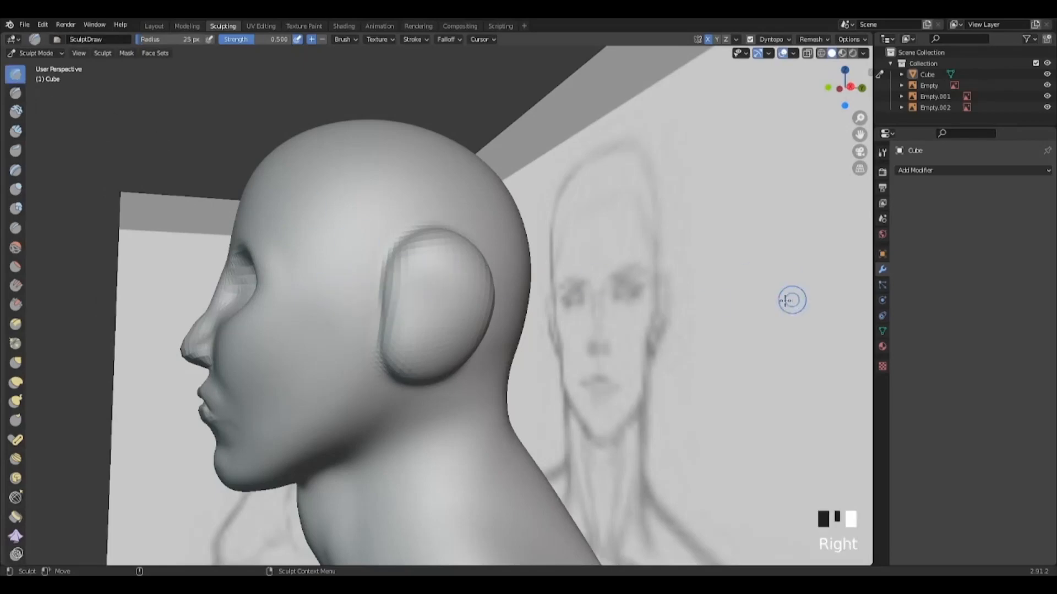
Try to carve the inner ear contour with the inverted Draw brush, and undo the strokes.
ctrl+drag(424, 270, 462, 259)
mouse_move(443, 255)
ctrl+mouse_down()
mouse_move(475, 267)
mouse_move(464, 342)
ctrl+mouse_up()
key(ctrl+z)
key(ctrl+z)
key(ctrl+z)
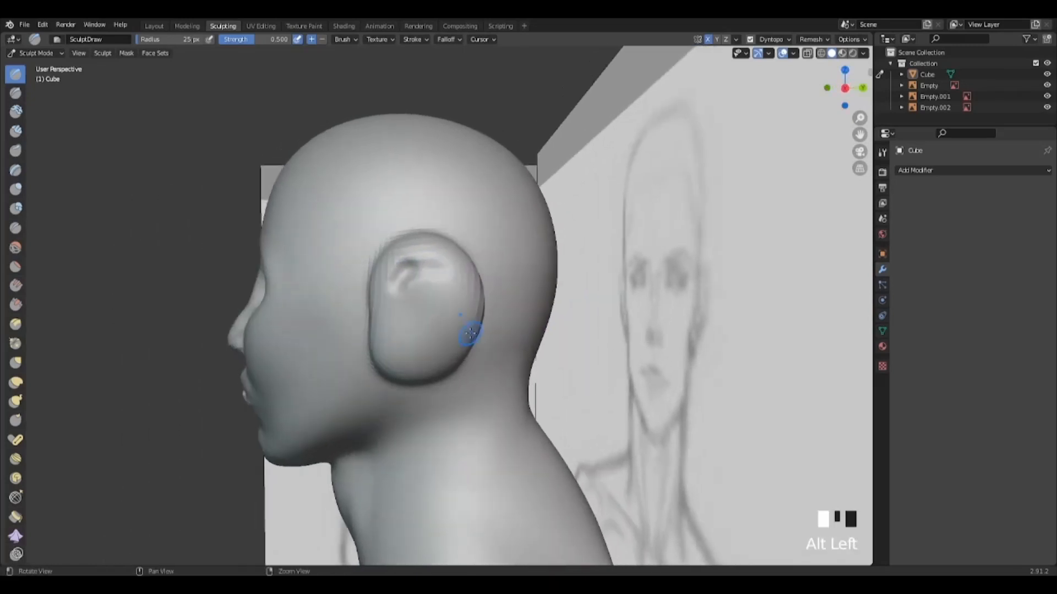
Carve the curved inner ear contour with the inverted Draw brush, undo the last excess strokes, and smooth the upper fold.
ctrl+drag(413, 267, 458, 273)
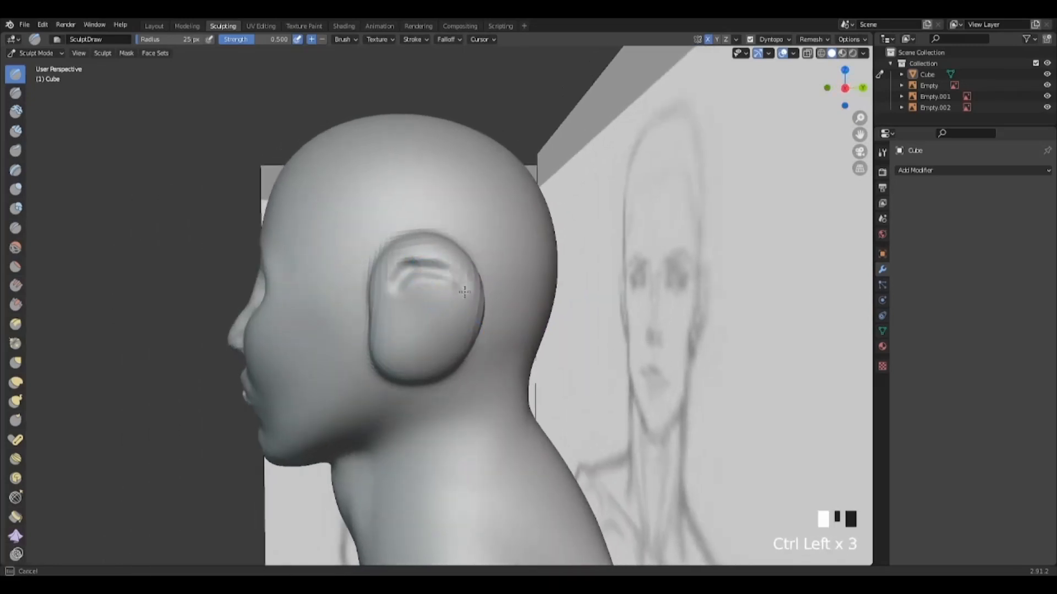
mouse_move(452, 335)
ctrl+mouse_down()
mouse_move(402, 355)
mouse_move(473, 316)
mouse_move(438, 272)
mouse_move(400, 283)
ctrl+mouse_up()
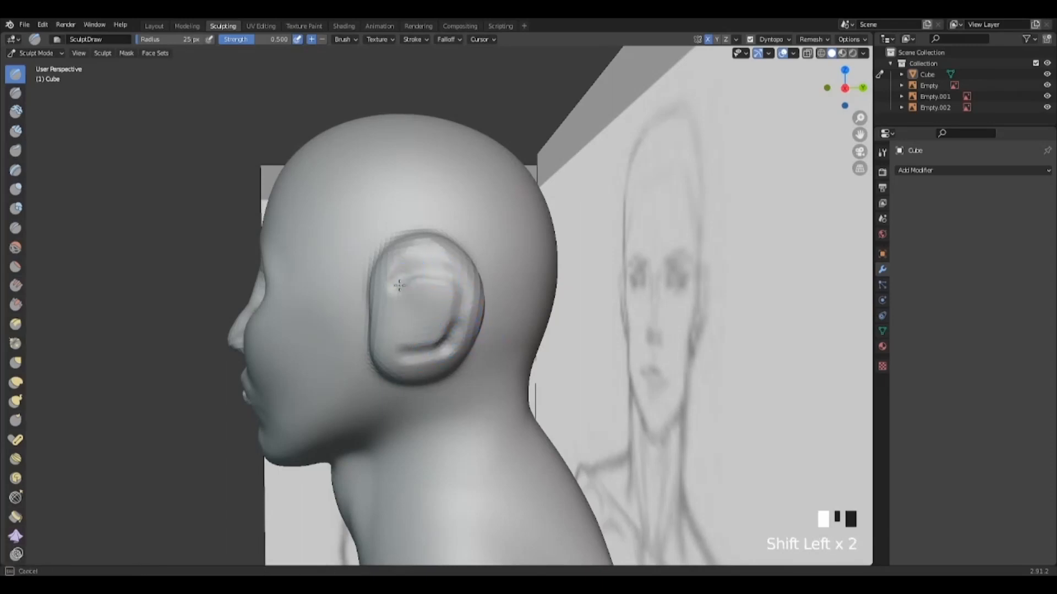
key(ctrl+z)
key(ctrl+z)
key(ctrl+z)
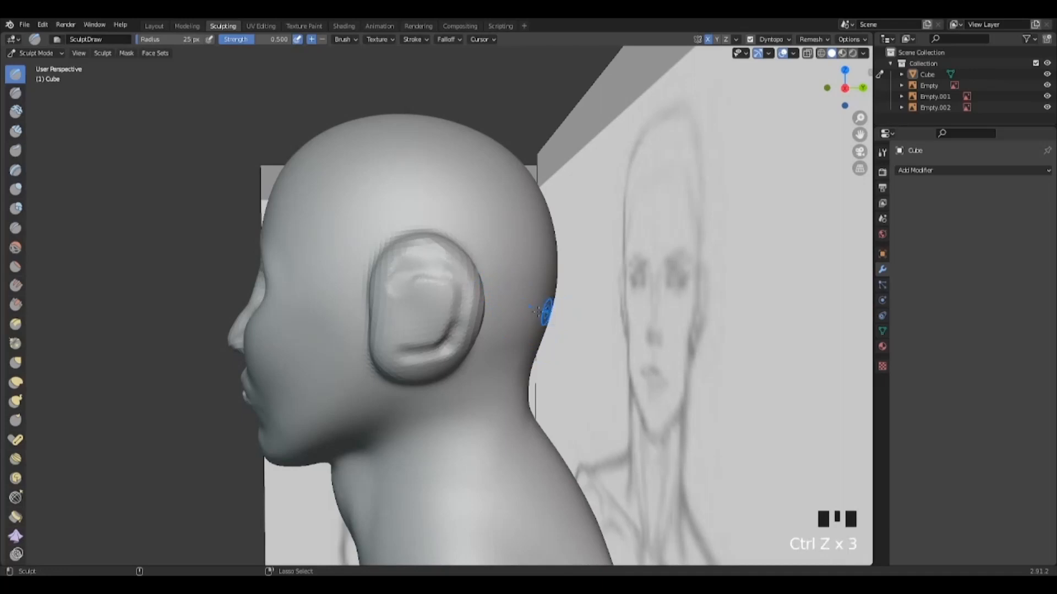
mouse_move(438, 278)
shift+mouse_down()
mouse_move(413, 273)
mouse_move(457, 284)
shift+mouse_up()
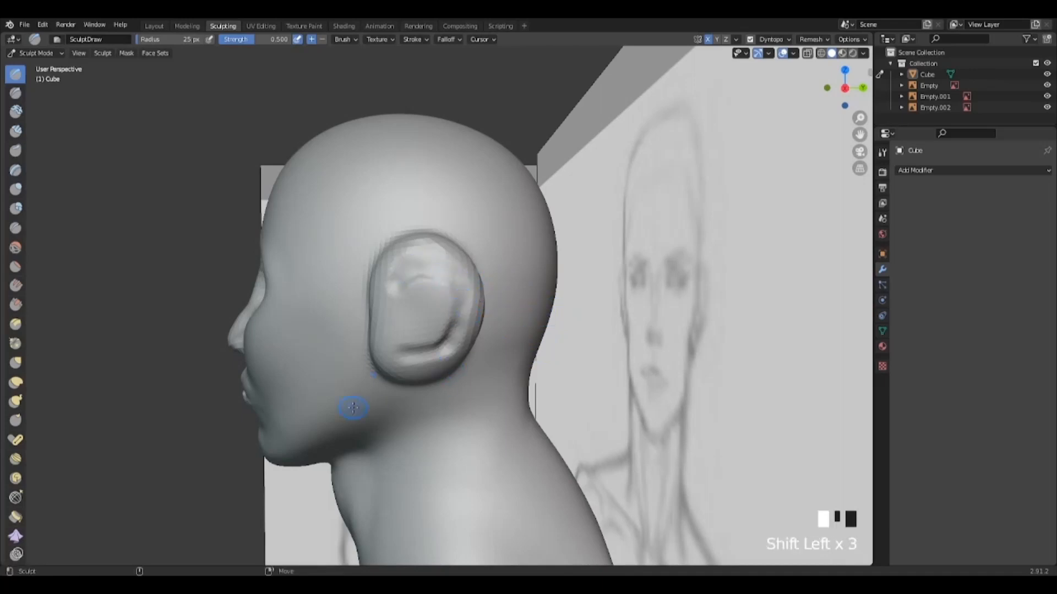
Carve the ear canal opening with the inverted Draw brush and build up the folds around it with Draw strokes.
mouse_move(380, 336)
alt+mouse_down()
mouse_move(402, 338)
mouse_move(391, 335)
alt+mouse_up()
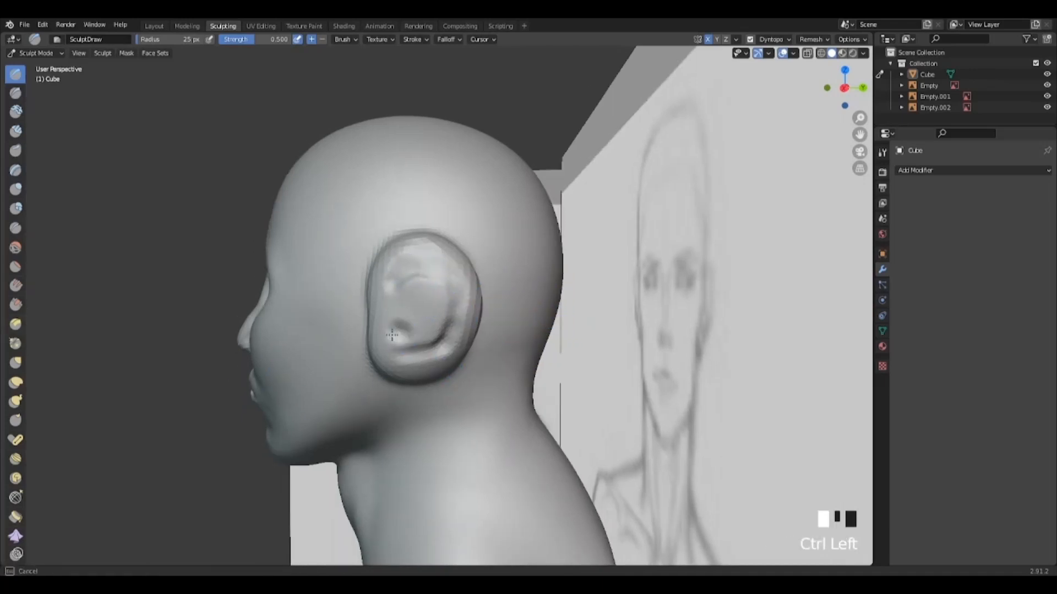
ctrl+click(395, 333)
ctrl+click(398, 338)
ctrl+click(401, 343)
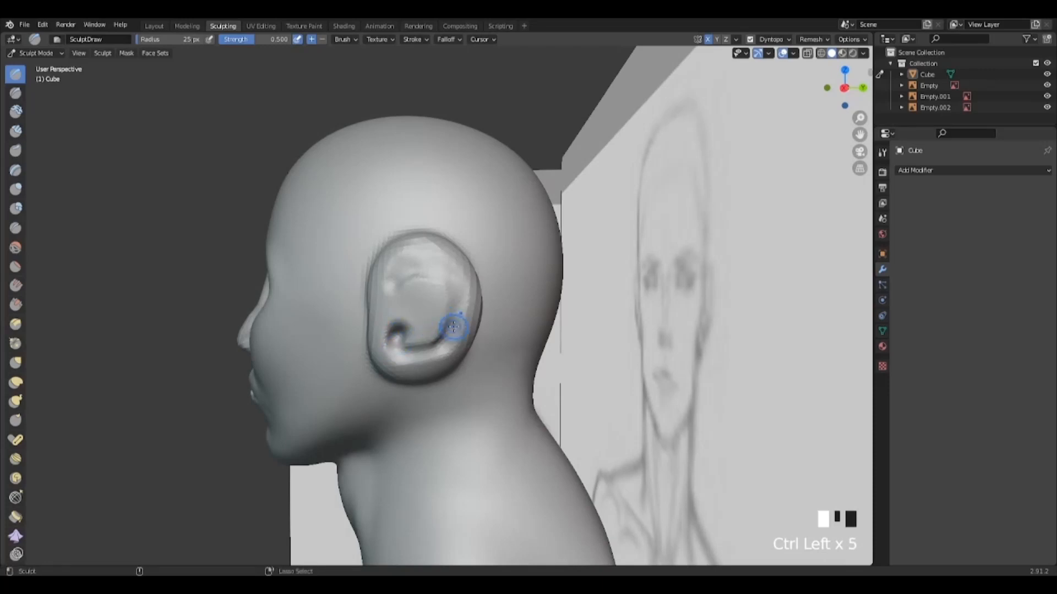
click(397, 353)
drag(429, 283, 384, 269)
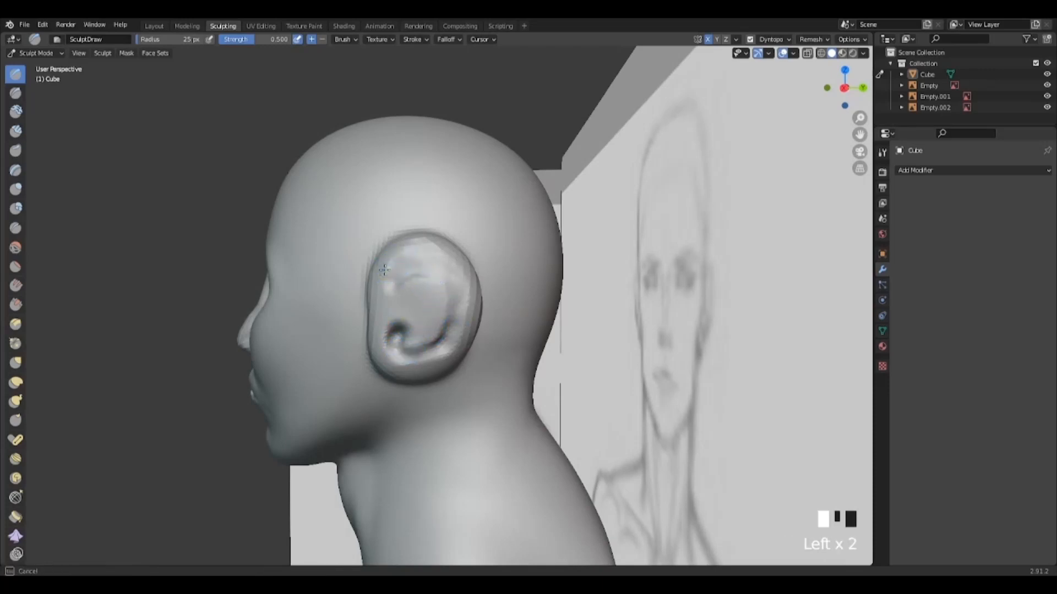
Set the Draw brush radius to 31 px and deepen the groove between the ear's outer rim and inner fold.
alt+drag(454, 282, 566, 349)
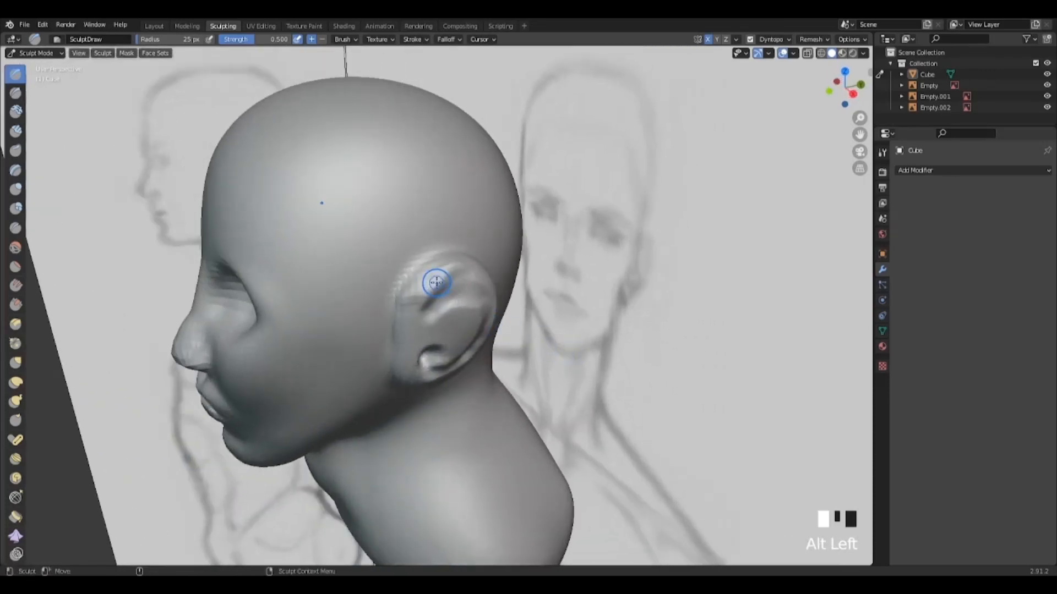
right_click(357, 281)
drag(358, 272, 364, 272)
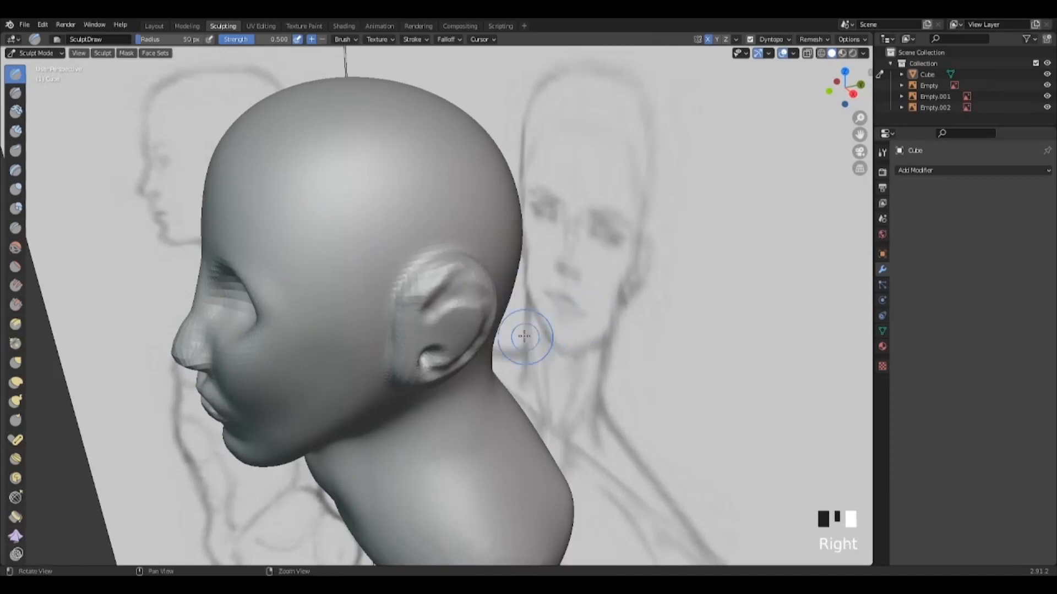
alt+drag(523, 340, 517, 324)
mouse_move(422, 276)
mouse_down()
mouse_move(446, 256)
mouse_move(473, 267)
mouse_move(484, 302)
mouse_up()
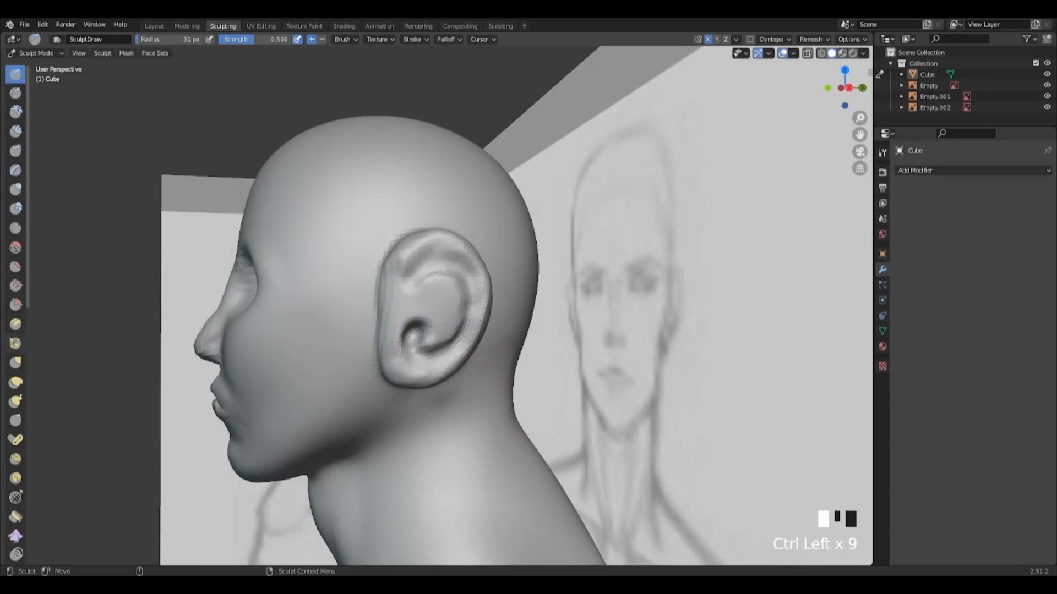
Choose the Grab brush with a 212 px radius and reshape the ear's outline in the right orthographic view.
alt+drag(485, 317, 462, 316)
key(grave)
click(505, 316)
scroll(462, 316, up, 2)
click(15, 363)
right_click(452, 341)
drag(335, 324, 347, 324)
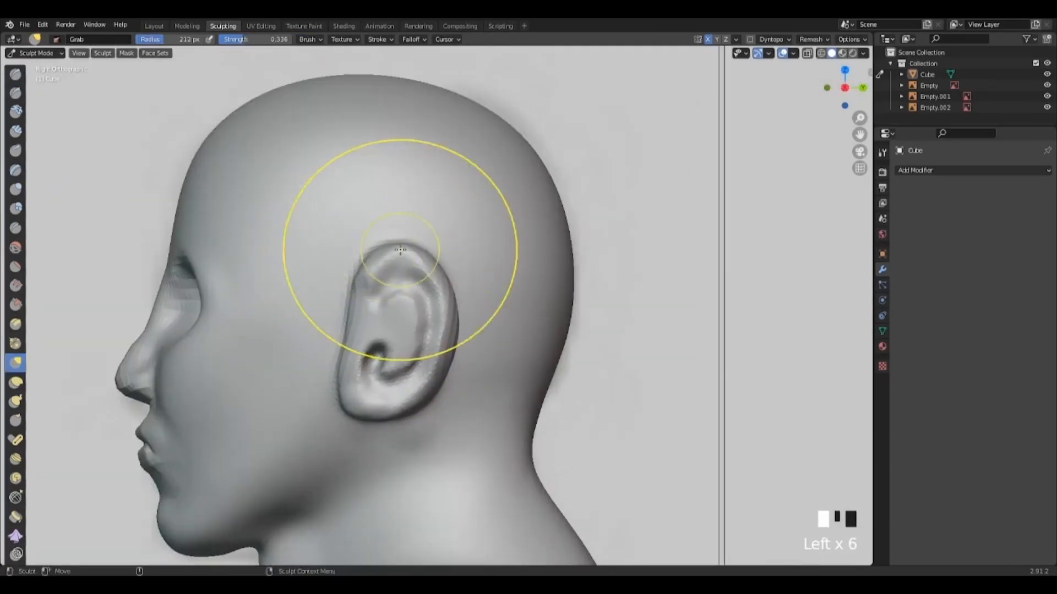
drag(334, 406, 341, 403)
drag(344, 320, 349, 318)
Adjust the ear's shape and placement with Grab strokes in the front view.
alt+drag(528, 388, 622, 407)
key(grave)
click(586, 380)
drag(470, 447, 469, 425)
drag(498, 237, 497, 254)
drag(489, 409, 477, 403)
alt+drag(622, 379, 452, 374)
Set the Grab brush radius to 103 px and pull the ear's rim and lobe into shape from several angles.
right_click(394, 315)
drag(394, 315, 376, 316)
drag(355, 364, 361, 361)
alt+drag(496, 358, 451, 359)
drag(345, 408, 355, 404)
drag(465, 343, 454, 355)
drag(449, 366, 503, 364)
mouse_move(394, 413)
mouse_down()
mouse_move(557, 390)
mouse_move(385, 379)
mouse_up()
scroll(397, 406, down, 6)
scroll(385, 380, up, 5)
alt+middle_drag(386, 380, 378, 390)
Build up the ear's lower edge with the Draw brush and smooth the lobe area.
click(15, 74)
alt+drag(500, 335, 466, 339)
drag(426, 395, 528, 403)
mouse_move(488, 395)
shift+mouse_down()
mouse_move(429, 410)
mouse_move(542, 420)
mouse_move(460, 368)
mouse_move(500, 373)
mouse_move(485, 374)
shift+mouse_up()
shift+drag(434, 395, 393, 380)
scroll(425, 397, up, 2)
scroll(423, 388, down, 3)
shift+drag(404, 368, 421, 366)
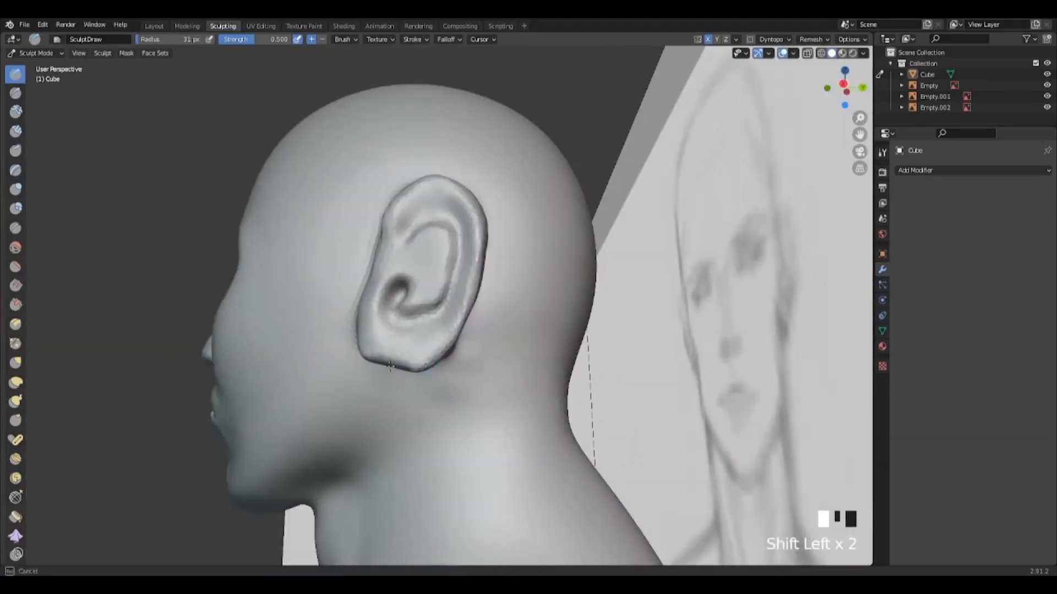
Smooth the inner ear and refine the lower ear with the Draw brush at 0.337 strength.
mouse_move(485, 374)
alt+mouse_down()
mouse_move(436, 342)
mouse_move(509, 352)
alt+mouse_up()
shift+drag(392, 342, 387, 337)
scroll(430, 399, up, 3)
mouse_move(434, 380)
alt+mouse_down()
mouse_move(407, 385)
mouse_move(452, 388)
alt+mouse_up()
alt+drag(452, 388, 461, 381)
mouse_move(456, 380)
mouse_down()
mouse_move(545, 405)
mouse_move(446, 374)
mouse_up()
alt+middle_drag(432, 346, 413, 309)
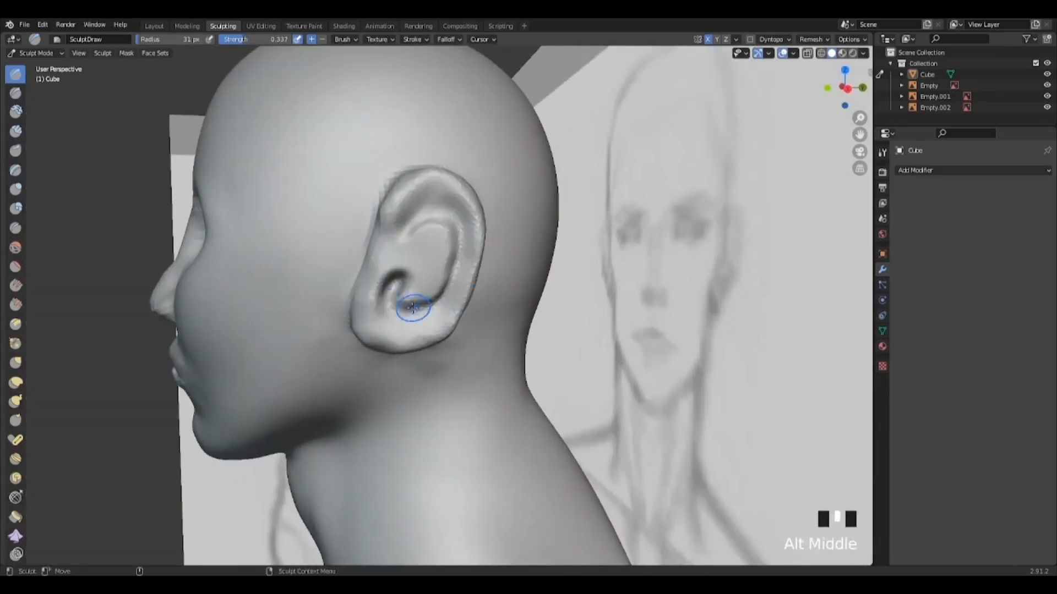
mouse_move(498, 344)
alt+mouse_down()
mouse_move(437, 353)
mouse_move(509, 350)
alt+mouse_up()
alt+middle_drag(468, 308, 468, 352)
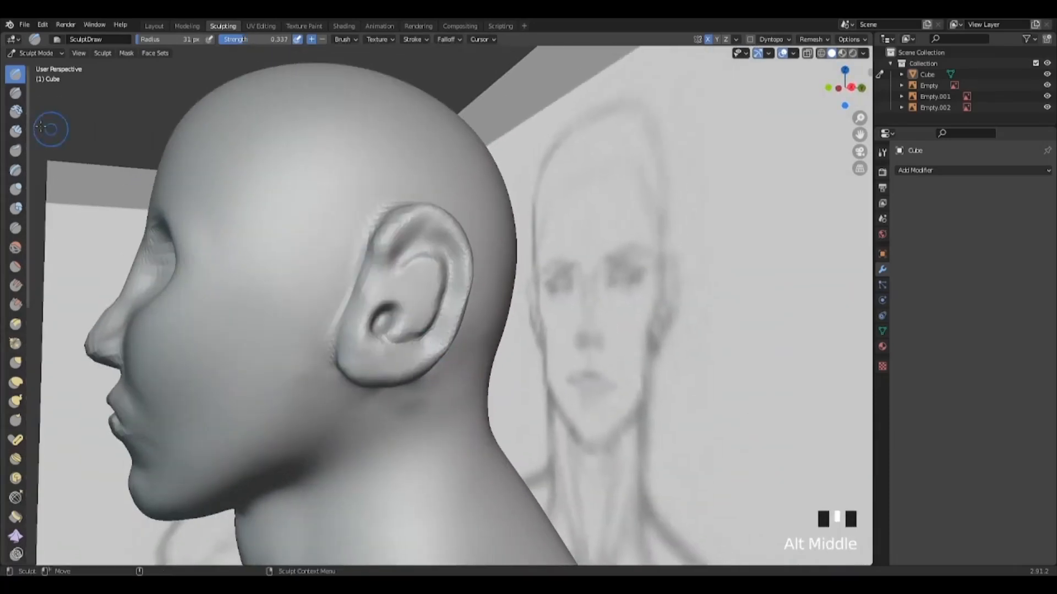
Choose the Grab brush and reshape the lower part of the ear and its lobe.
click(15, 363)
drag(420, 322, 420, 311)
alt+drag(420, 341, 393, 353)
mouse_move(387, 374)
mouse_down()
mouse_move(535, 391)
mouse_move(490, 323)
mouse_move(404, 319)
mouse_up()
drag(405, 319, 408, 328)
alt+drag(409, 328, 485, 330)
Smooth the surface below and behind the ear and the ear's inner folds.
alt+middle_drag(440, 330, 424, 292)
alt+drag(423, 308, 457, 220)
alt+drag(457, 352, 420, 366)
shift+drag(420, 366, 420, 370)
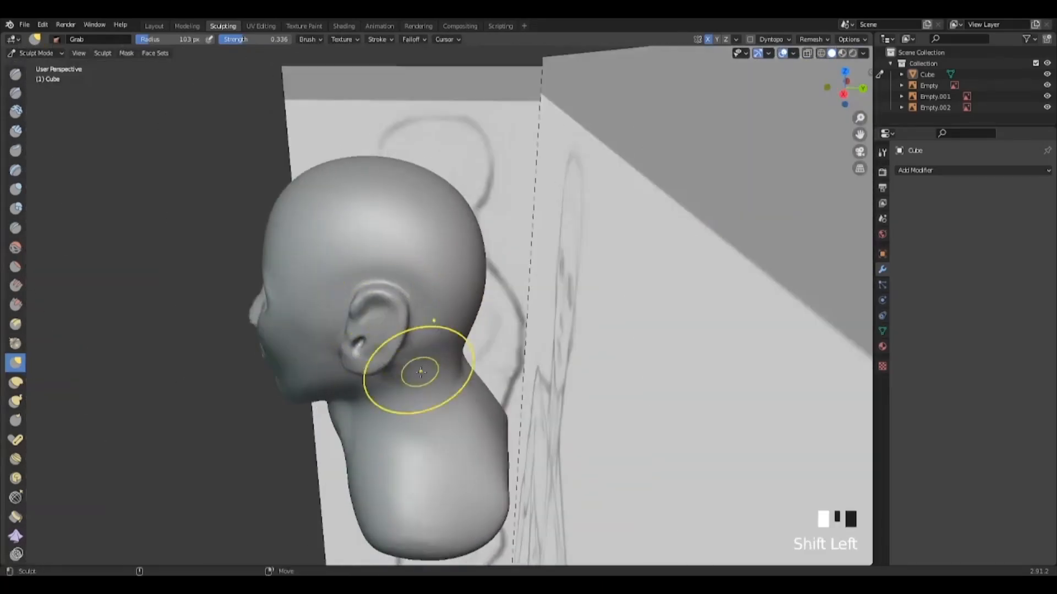
alt+drag(380, 331, 402, 319)
shift+drag(388, 319, 392, 283)
Deepen the ear's inner hollow with the inverted Draw brush and smooth the carved area.
alt+right_drag(331, 300, 368, 302)
click(15, 75)
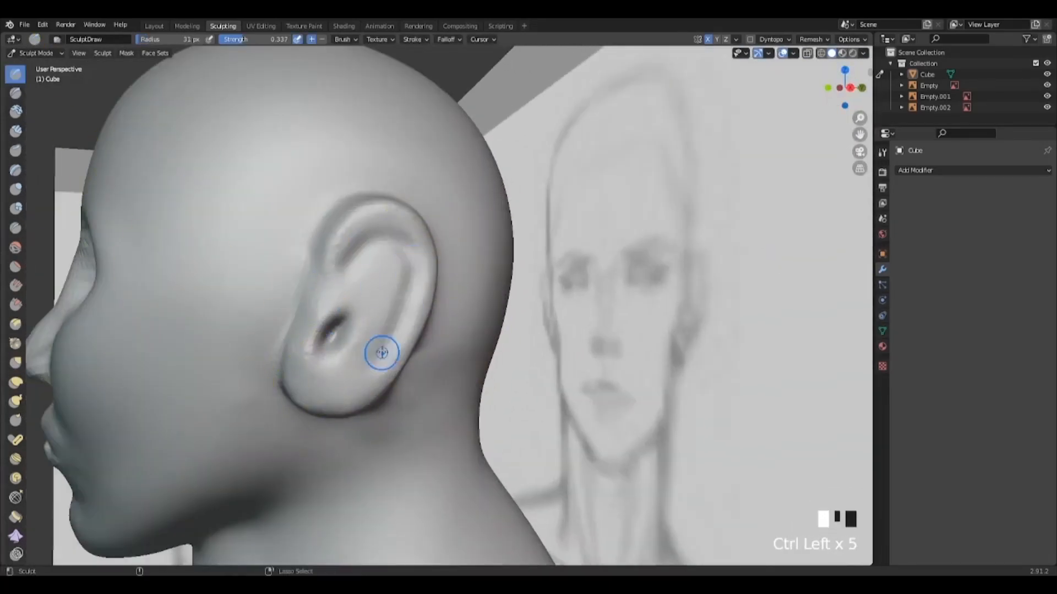
ctrl+drag(347, 349, 352, 348)
scroll(352, 347, down, 1)
shift+drag(352, 344, 346, 341)
scroll(341, 341, down, 2)
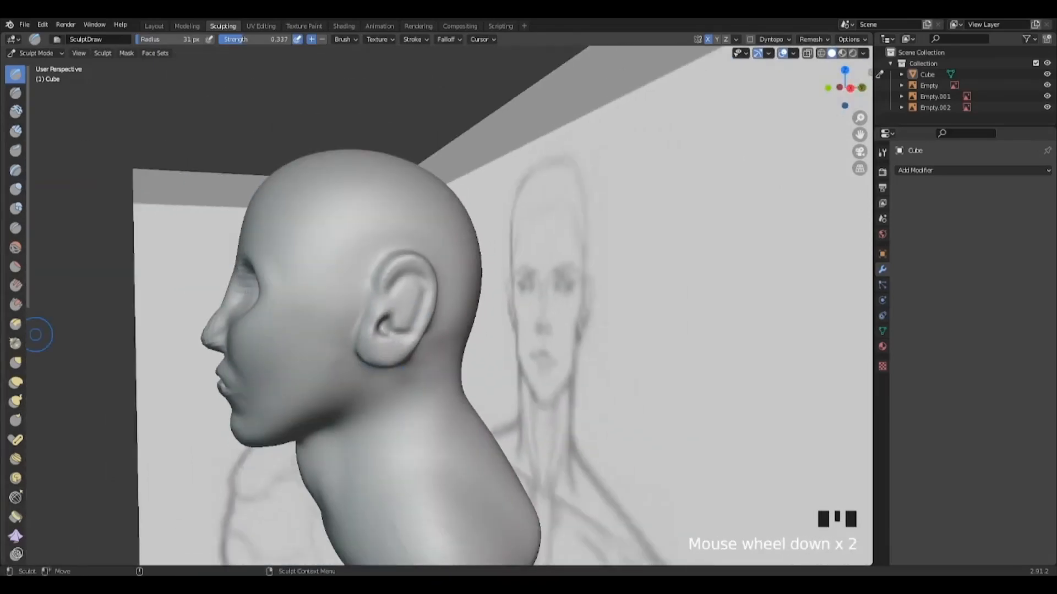
Add volume to the earlobe and the front of the ear with Draw strokes.
mouse_move(66, 276)
alt+mouse_down()
mouse_move(99, 297)
mouse_move(126, 286)
alt+mouse_up()
alt+right_drag(264, 342, 319, 352)
drag(352, 374, 385, 380)
mouse_move(386, 363)
alt+mouse_down()
mouse_move(400, 376)
mouse_move(380, 380)
mouse_move(441, 369)
alt+mouse_up()
mouse_move(396, 363)
mouse_down()
mouse_move(404, 371)
mouse_move(370, 374)
mouse_up()
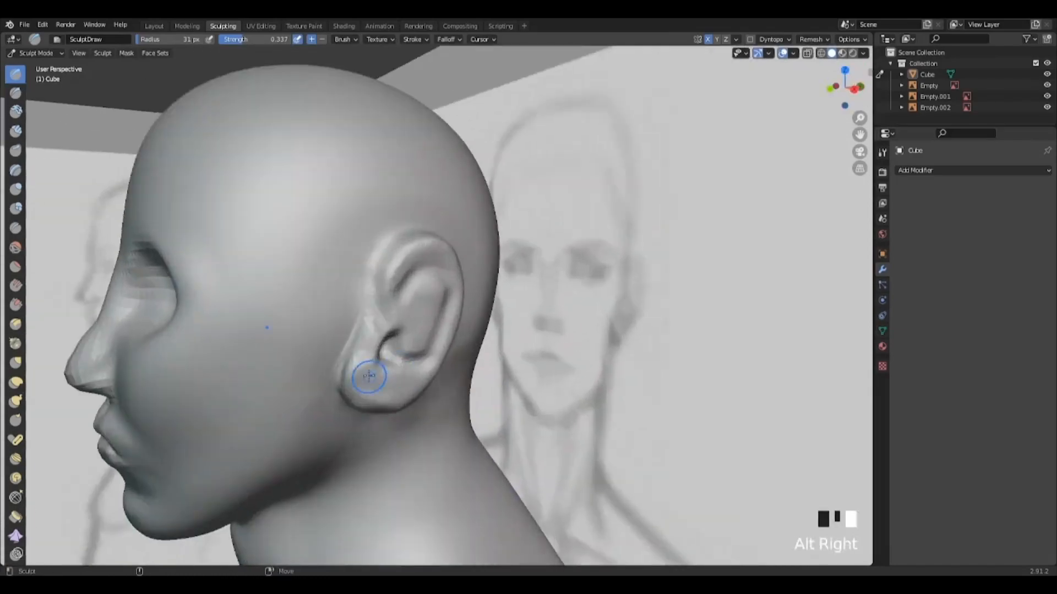
Set the Draw brush radius to 81 px, add volume to the jaw below the ear, and smooth it into the neck.
alt+right_drag(371, 375, 55, 368)
alt+drag(55, 368, 1, 365)
alt+drag(409, 431, 468, 429)
alt+right_drag(441, 419, 473, 407)
alt+middle_drag(473, 407, 469, 389)
alt+drag(470, 389, 407, 380)
right_click(331, 253)
drag(331, 254, 341, 253)
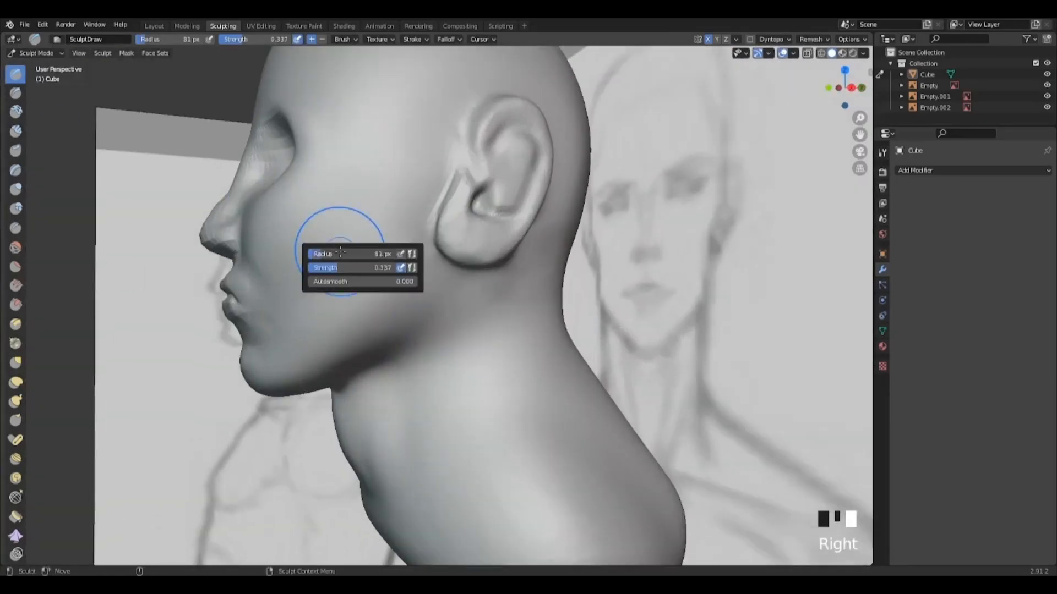
mouse_move(423, 245)
mouse_down()
mouse_move(415, 252)
mouse_move(391, 223)
mouse_move(435, 237)
mouse_up()
mouse_move(440, 275)
shift+mouse_down()
mouse_move(425, 290)
mouse_move(502, 356)
mouse_move(429, 330)
shift+mouse_up()
Define the underside of the jaw with the Draw brush at 0.231 strength and smooth its transition into the neck.
alt+right_drag(429, 331, 415, 314)
alt+drag(415, 314, 457, 330)
mouse_move(434, 369)
shift+mouse_down()
mouse_move(410, 387)
mouse_move(414, 319)
shift+mouse_up()
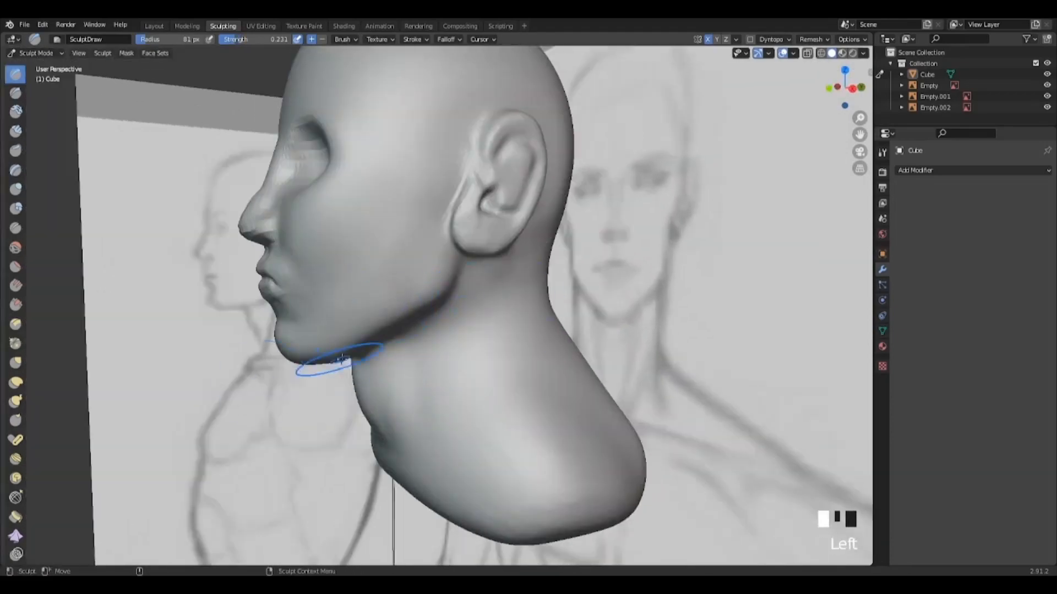
drag(342, 359, 388, 344)
mouse_move(441, 363)
alt+mouse_down()
mouse_move(523, 382)
mouse_move(474, 379)
alt+mouse_up()
shift+drag(418, 353, 380, 369)
mouse_move(397, 361)
shift+mouse_down()
mouse_move(370, 371)
mouse_move(472, 389)
mouse_move(435, 376)
mouse_move(361, 434)
mouse_move(396, 410)
shift+mouse_up()
Add another Draw stroke along the jawline toward the chin.
alt+drag(444, 280, 506, 325)
alt+right_drag(507, 325, 536, 356)
alt+drag(363, 374, 474, 380)
mouse_move(434, 372)
mouse_down()
mouse_move(408, 354)
mouse_move(344, 399)
mouse_move(352, 374)
mouse_move(283, 389)
mouse_move(338, 401)
mouse_up()
scroll(337, 401, up, 2)
Choose the Grab brush, try to smooth the upper lip from the front, and undo the stroke.
click(16, 363)
mouse_move(306, 349)
alt+mouse_down()
mouse_move(410, 399)
mouse_move(488, 380)
mouse_move(435, 374)
mouse_move(535, 370)
mouse_move(472, 405)
mouse_move(474, 384)
alt+mouse_up()
scroll(488, 380, down, 3)
scroll(494, 362, up, 4)
scroll(494, 362, up, 1)
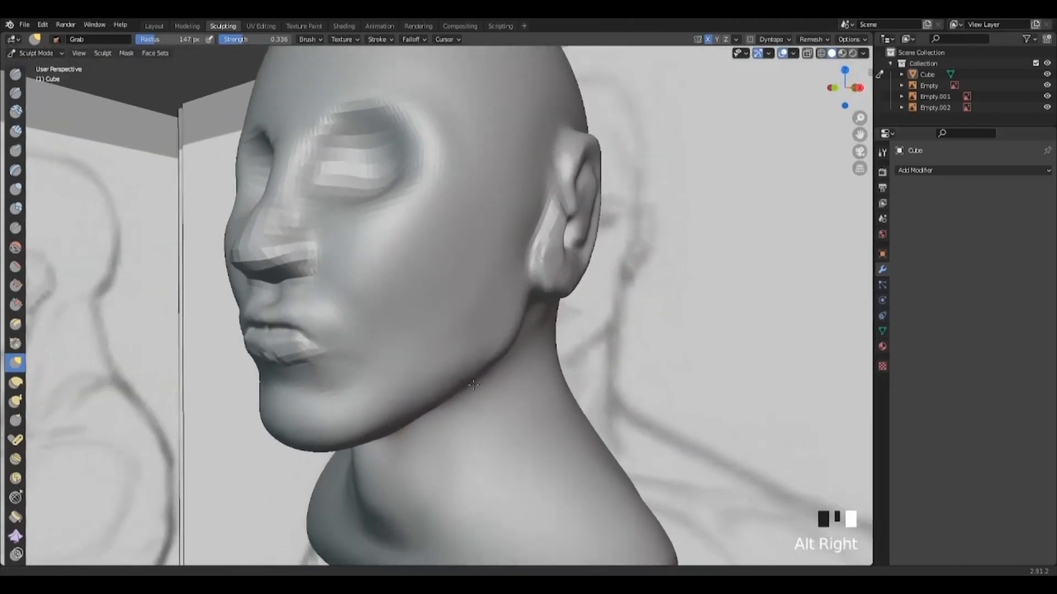
alt+right_drag(473, 384, 467, 387)
alt+middle_drag(467, 387, 525, 380)
mouse_move(449, 379)
alt+mouse_down()
mouse_move(498, 384)
mouse_move(515, 364)
alt+mouse_up()
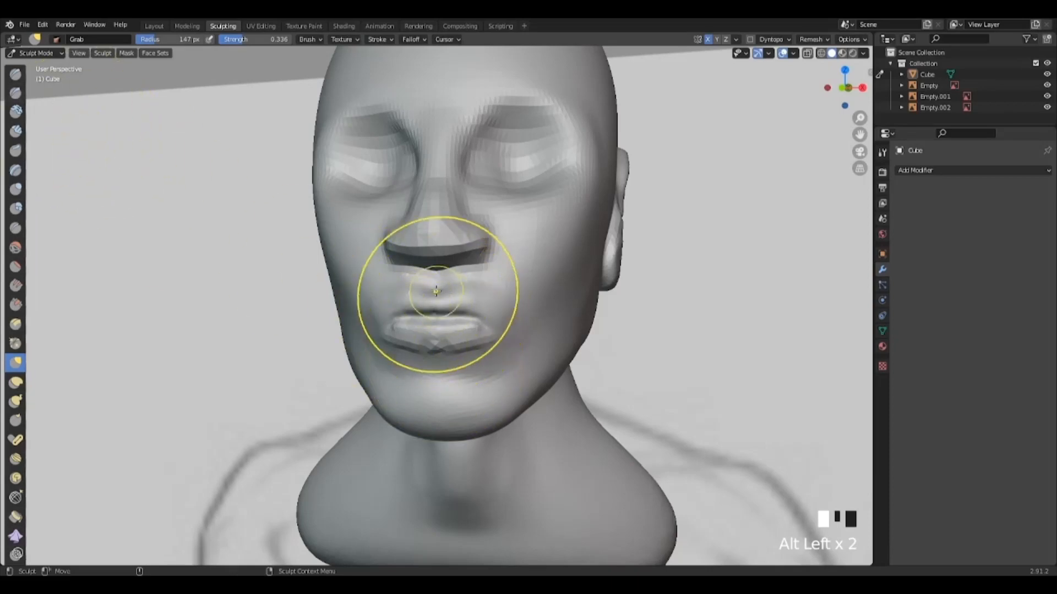
shift+click(420, 315)
key(ctrl+z)
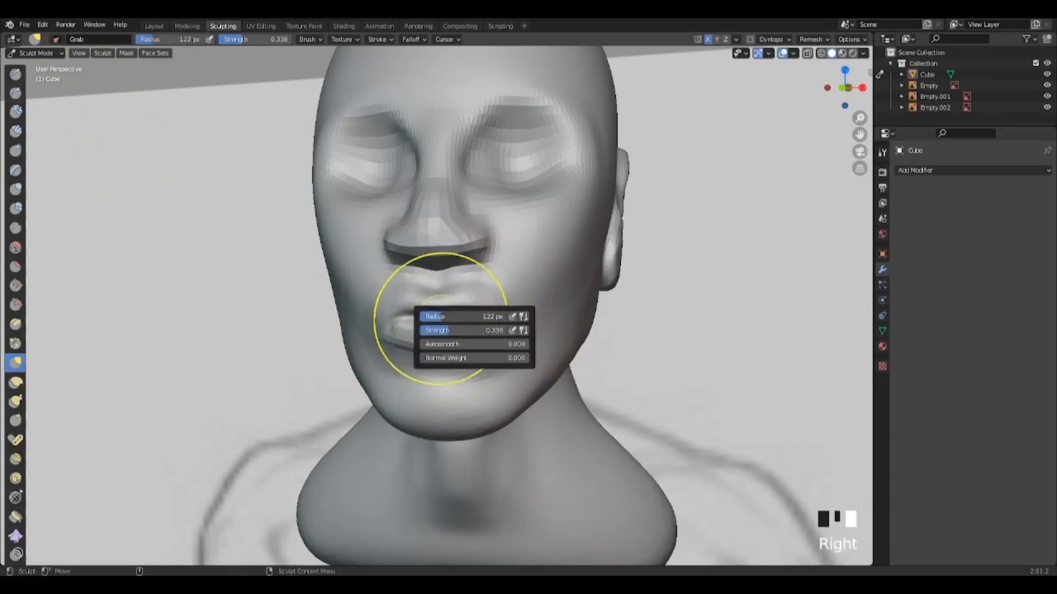
Set the Grab brush radius to 57 px, smooth the area between nose and upper lip, and undo the last stroke.
shift+click(422, 293)
shift+drag(418, 293, 403, 293)
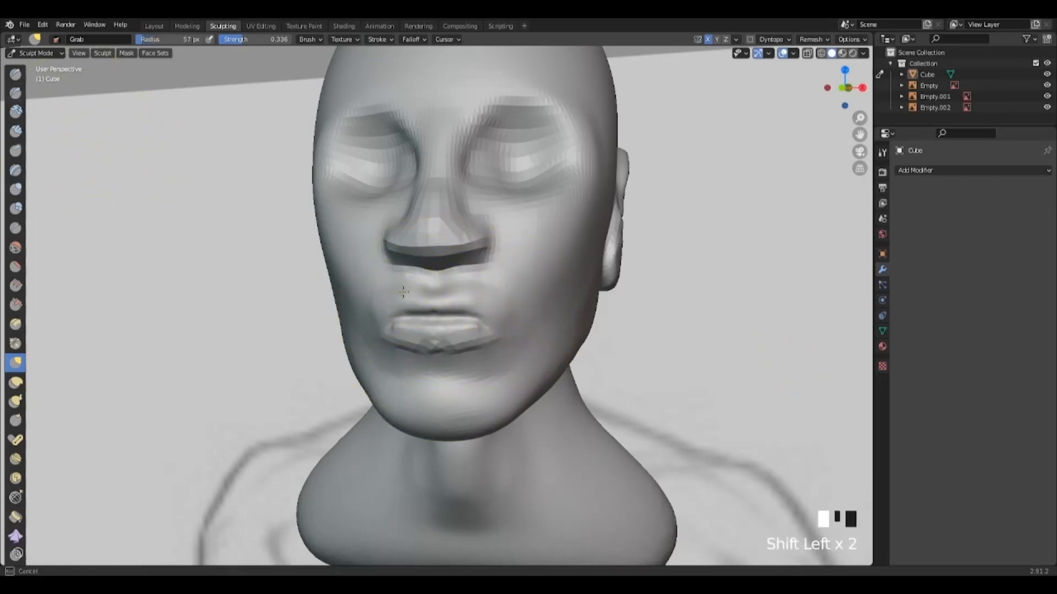
alt+drag(471, 324, 546, 308)
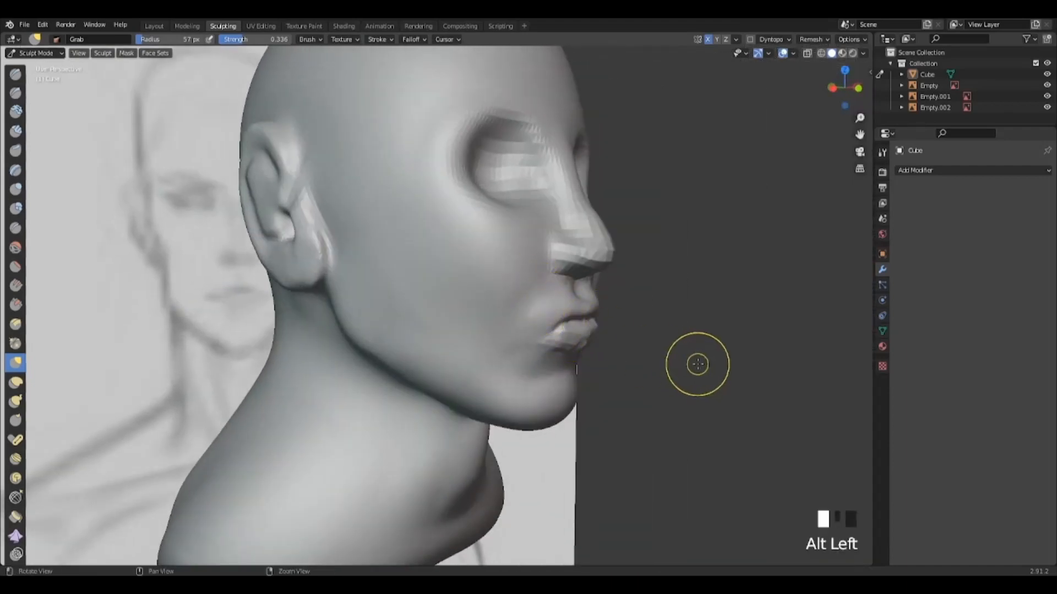
alt+drag(698, 365, 566, 290)
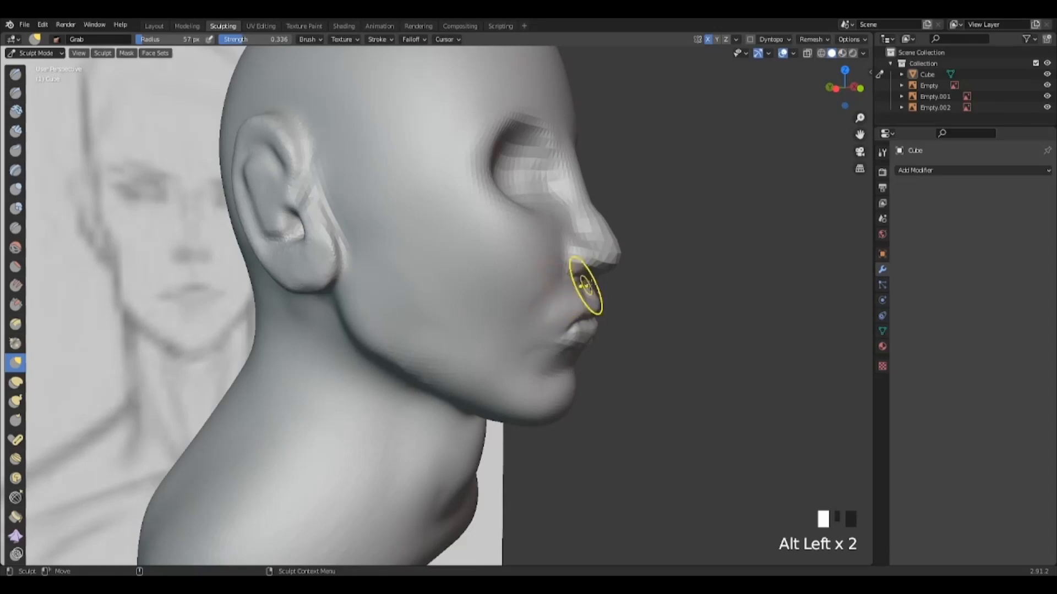
alt+drag(585, 286, 376, 282)
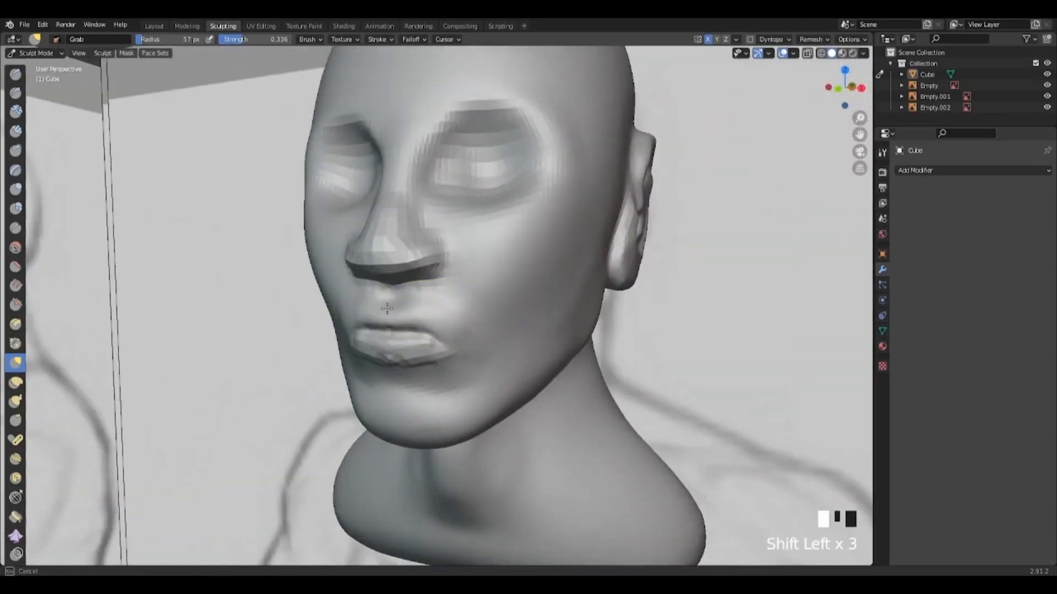
mouse_move(434, 304)
alt+mouse_down()
mouse_move(365, 319)
mouse_move(411, 304)
alt+mouse_up()
drag(411, 303, 411, 293)
key(ctrl+z)
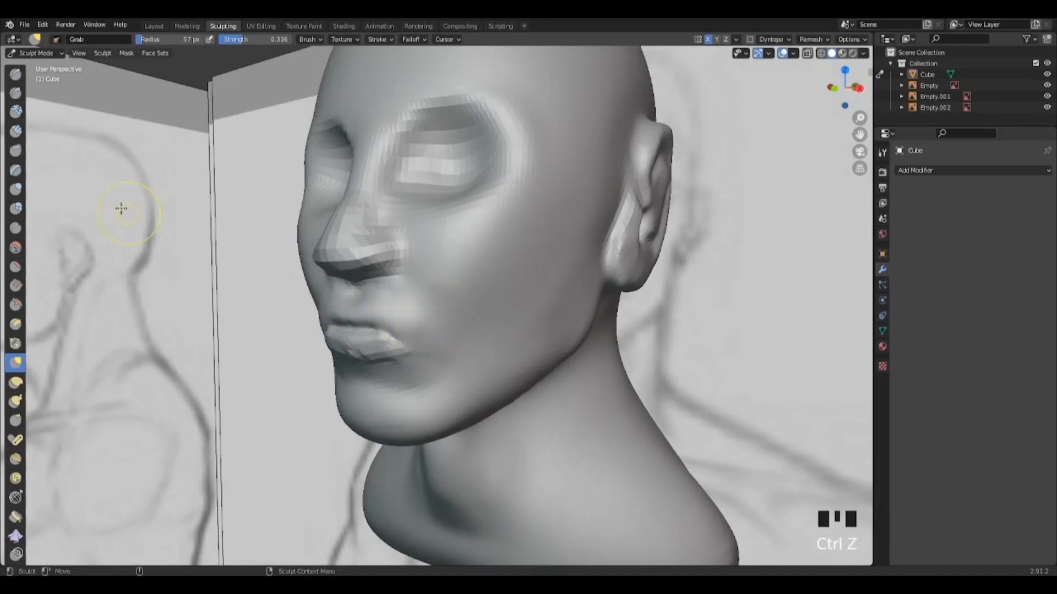
Choose the Draw brush and examine the mouth, nose and cheek from several angles.
click(16, 73)
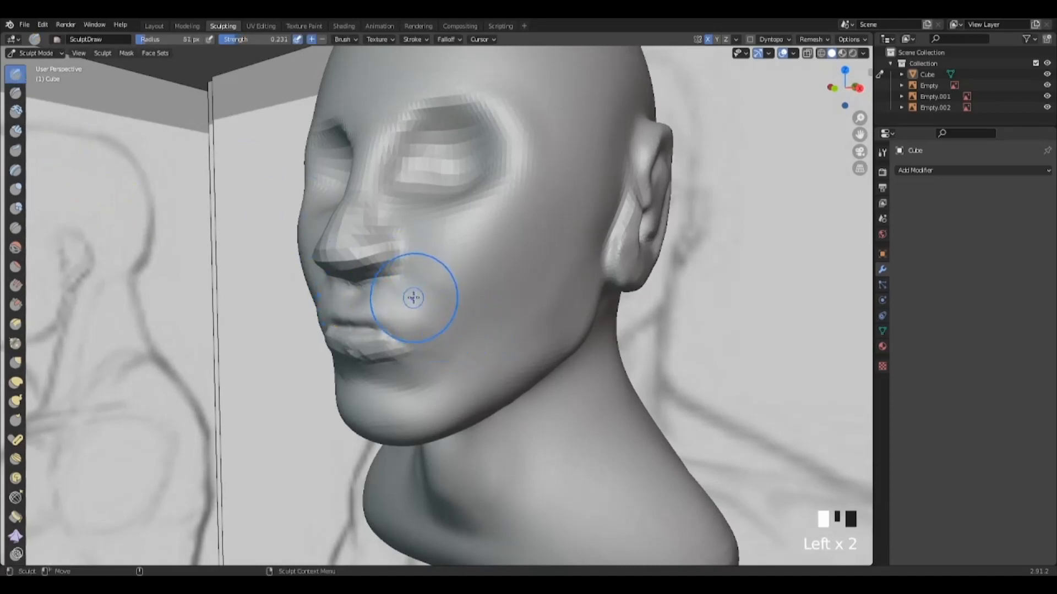
alt+drag(438, 329, 322, 315)
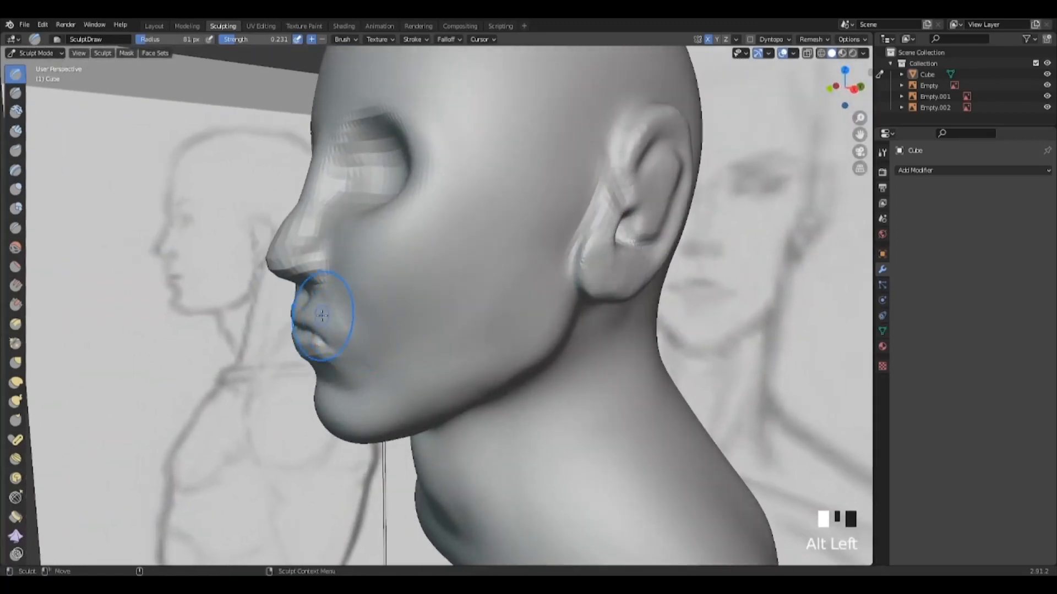
alt+drag(395, 348, 419, 380)
alt+right_drag(418, 379, 457, 377)
alt+middle_drag(456, 377, 460, 369)
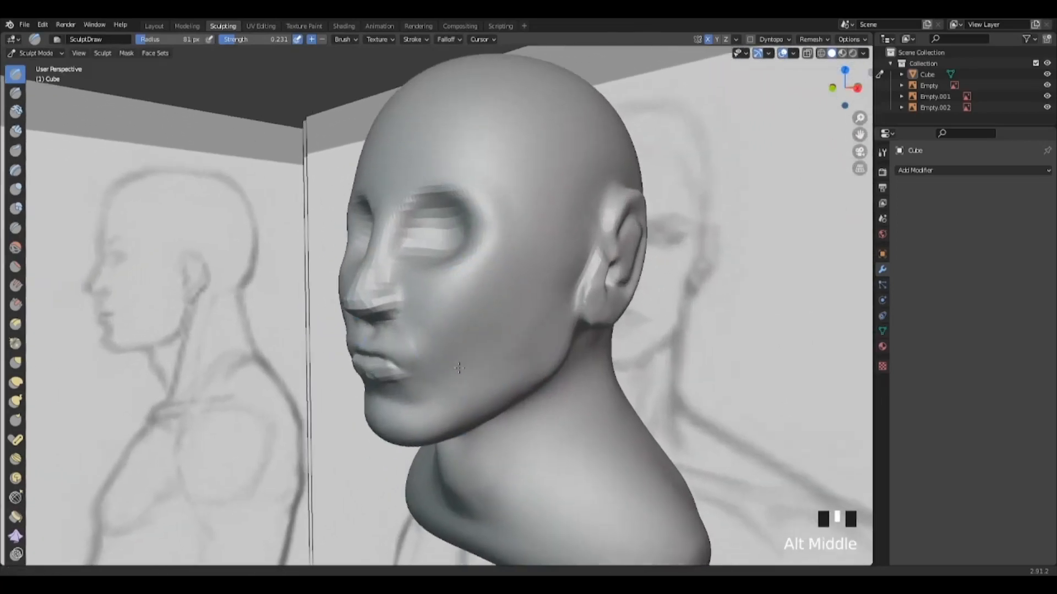
alt+drag(461, 368, 512, 354)
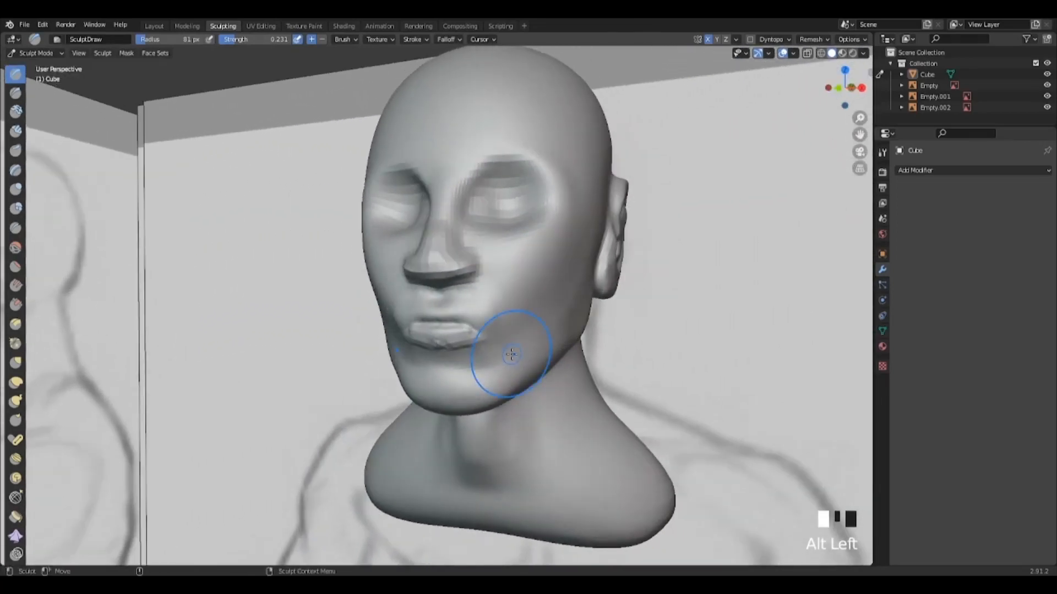
alt+right_drag(511, 355, 543, 307)
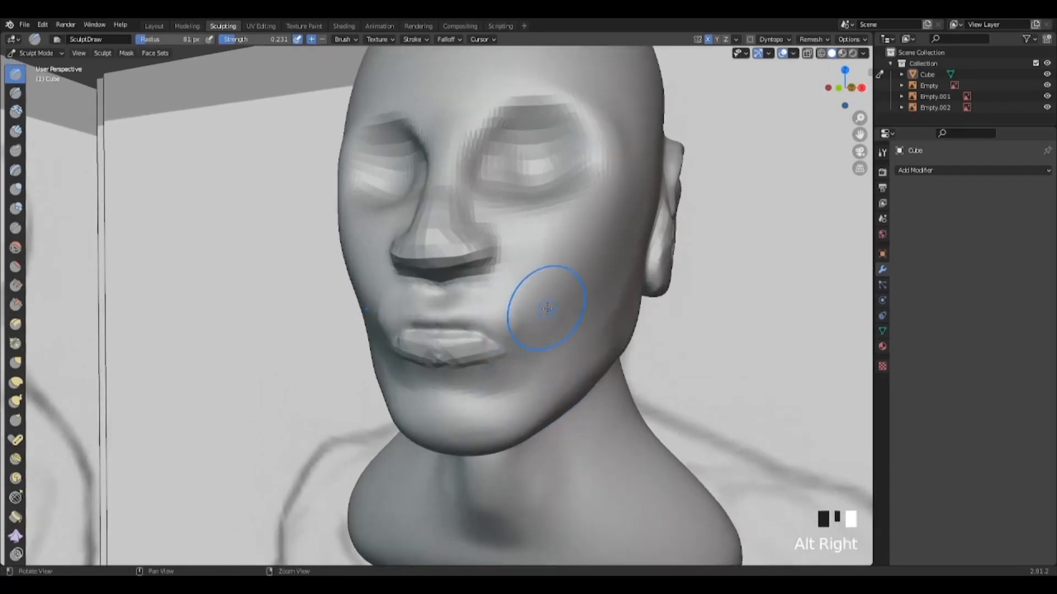
alt+middle_drag(543, 307, 496, 383)
alt+drag(496, 382, 451, 380)
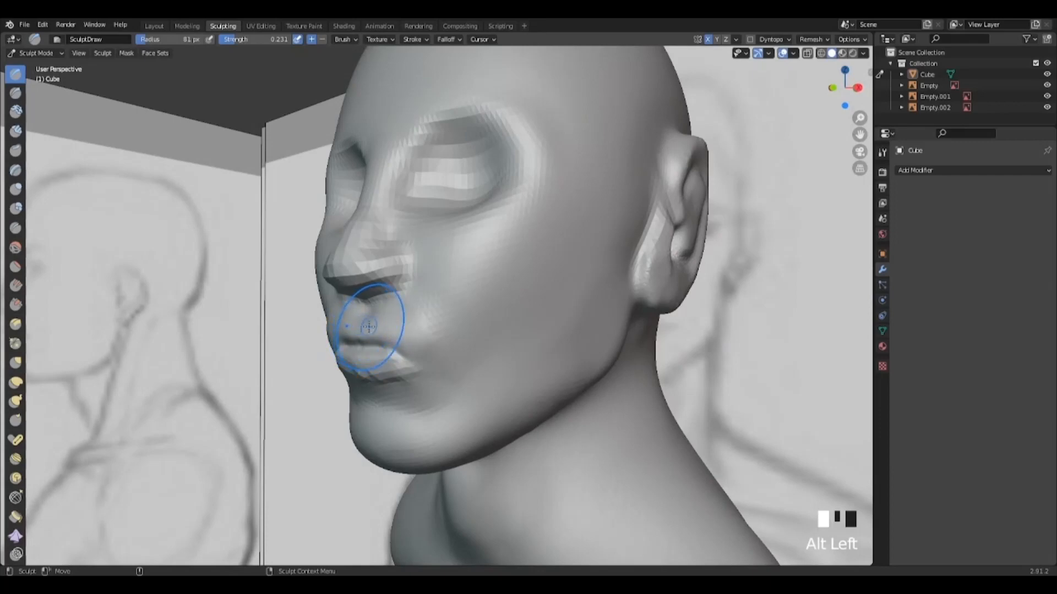
alt+drag(417, 360, 389, 267)
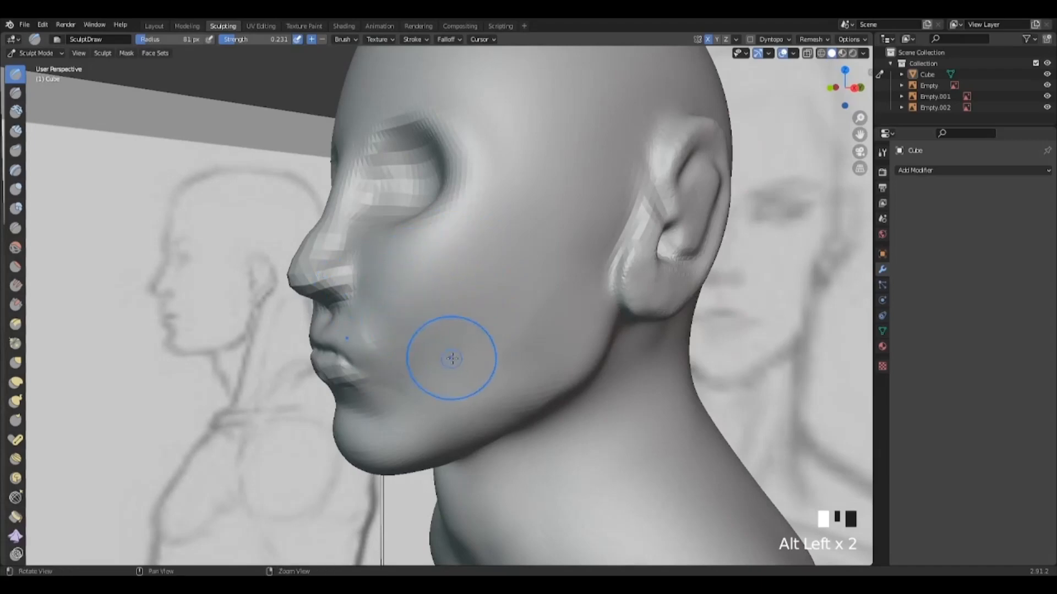
Examine the cheek, jawline, nose and mouth from front, side and three-quarter angles.
mouse_move(449, 349)
alt+mouse_down()
mouse_move(401, 255)
mouse_move(459, 292)
mouse_move(415, 270)
alt+mouse_up()
drag(416, 270, 432, 295)
alt+drag(573, 352, 486, 363)
alt+right_drag(486, 363, 523, 428)
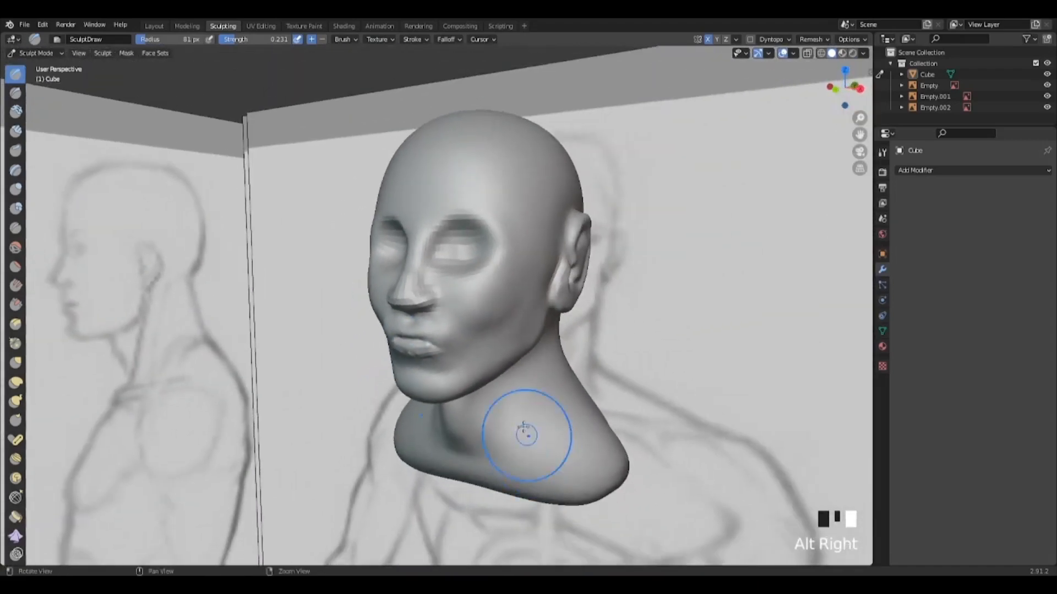
alt+drag(524, 428, 455, 413)
alt+right_drag(414, 405, 423, 291)
alt+middle_drag(391, 421, 442, 379)
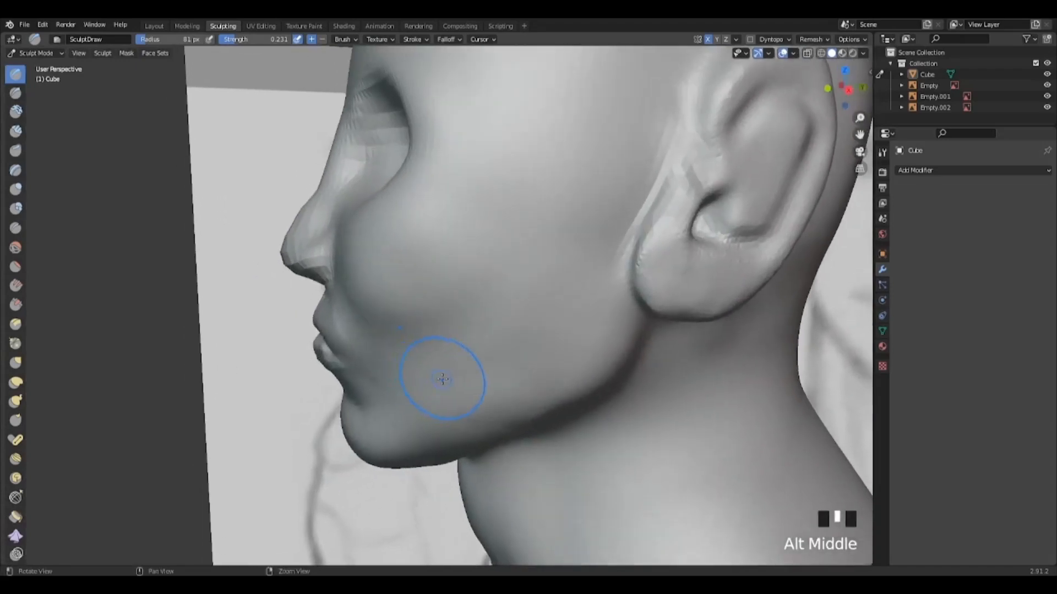
alt+drag(442, 380, 424, 363)
alt+right_drag(424, 364, 471, 335)
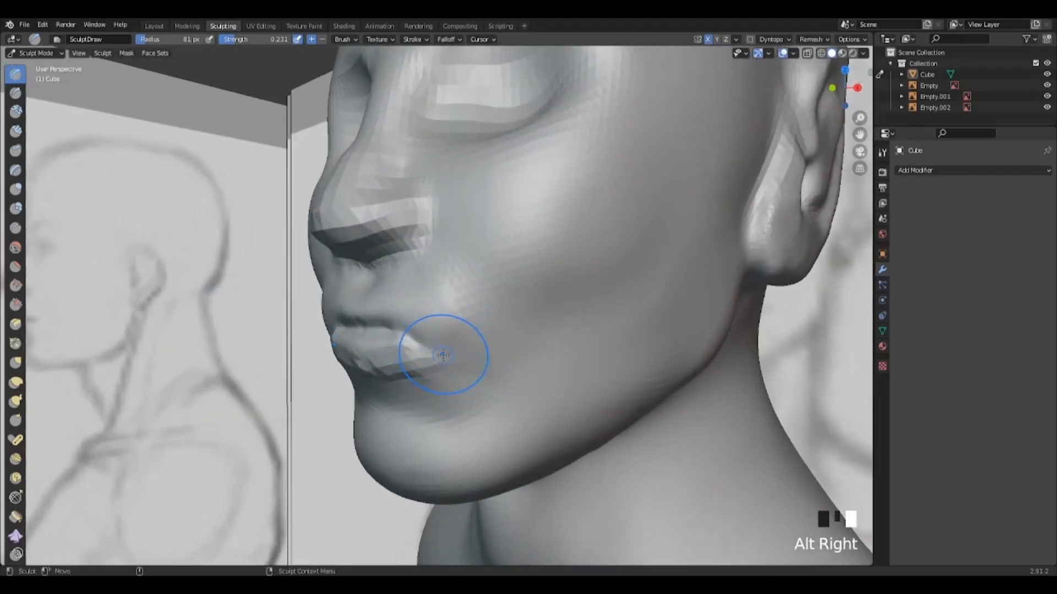
alt+drag(479, 378, 504, 360)
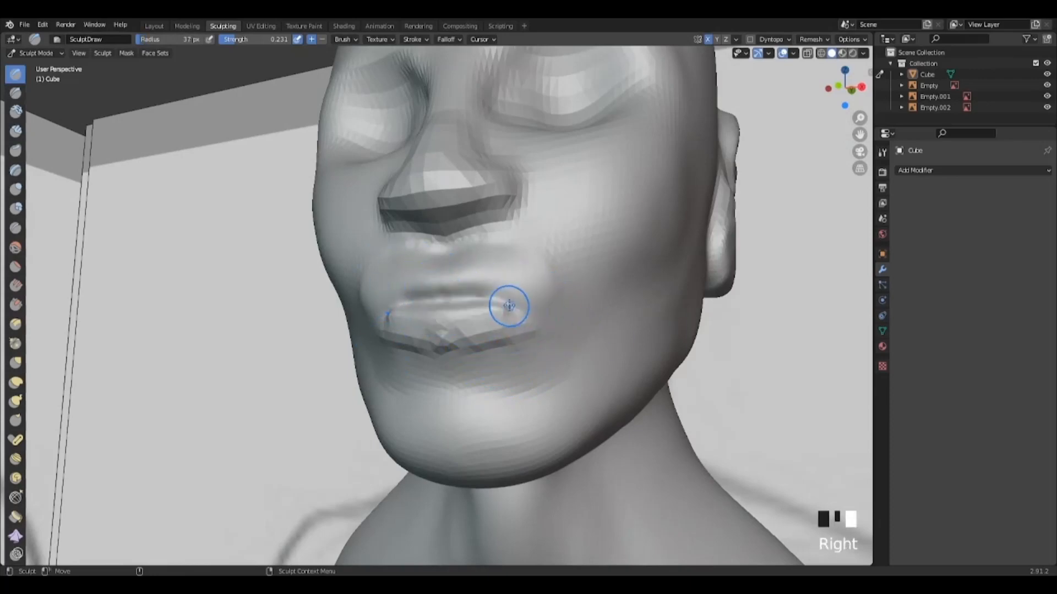
Reduce the Draw brush radius to 21 px and carve the upper edge of the lips toward the mouth corners.
ctrl+drag(509, 306, 519, 314)
ctrl+drag(523, 314, 461, 308)
right_click(520, 313)
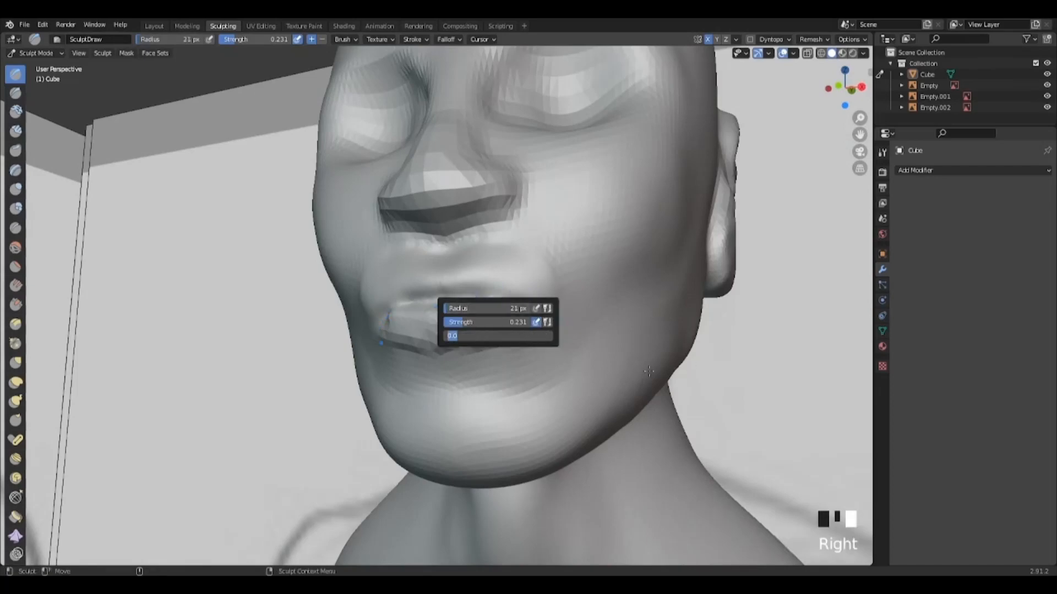
alt+drag(719, 342, 439, 325)
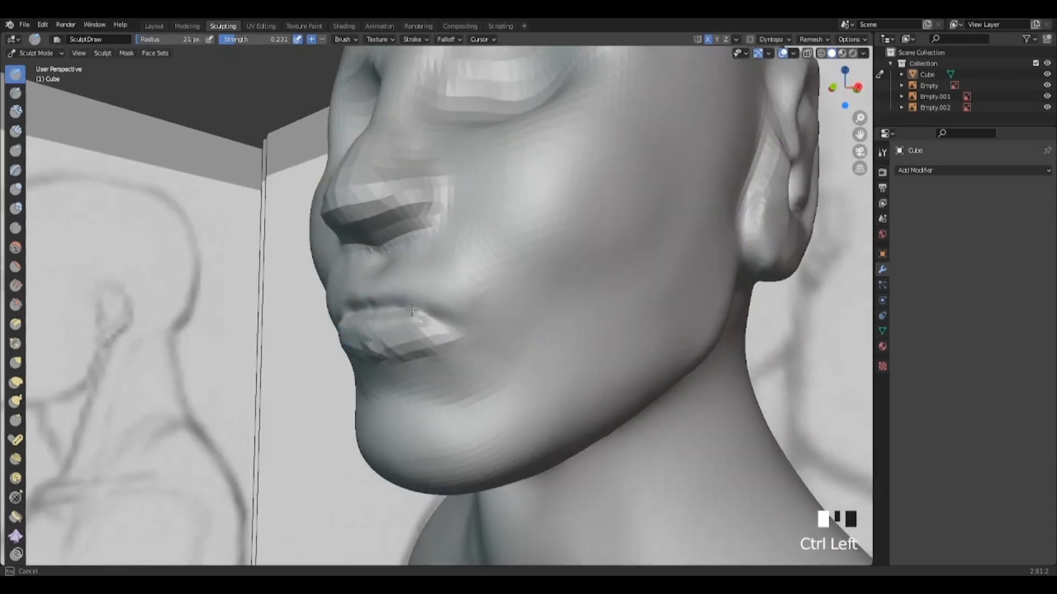
ctrl+click(411, 311)
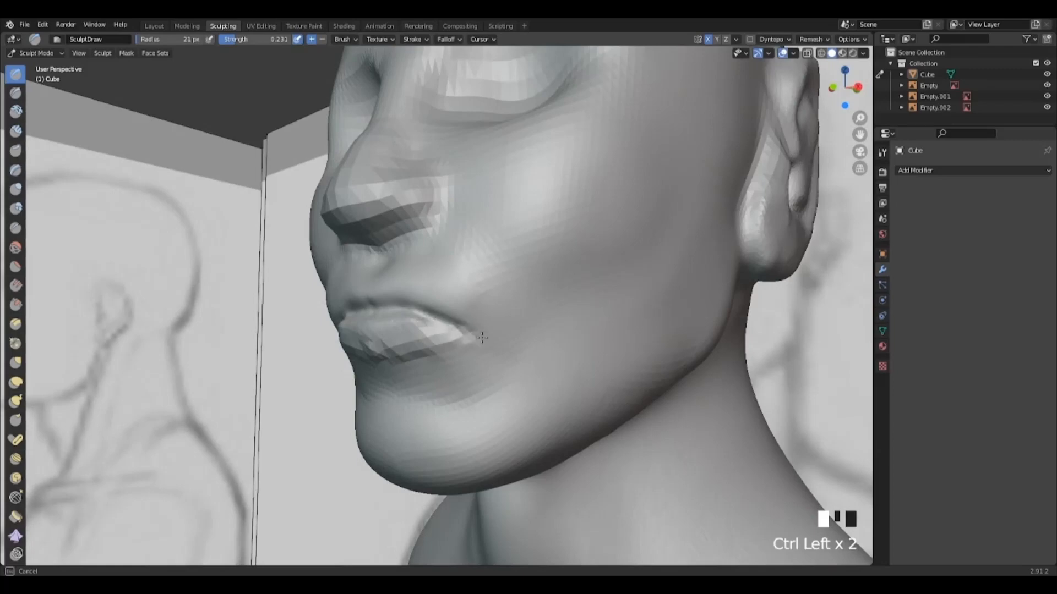
Choose the Grab brush and pull the lip outline and mouth corners into shape from the front.
alt+right_drag(476, 344, 478, 379)
mouse_move(478, 379)
alt+mouse_down()
mouse_move(571, 376)
mouse_move(492, 368)
alt+mouse_up()
alt+right_drag(492, 368, 460, 346)
mouse_move(460, 346)
alt+mouse_down()
mouse_move(469, 337)
mouse_move(447, 330)
alt+mouse_up()
right_click(426, 290)
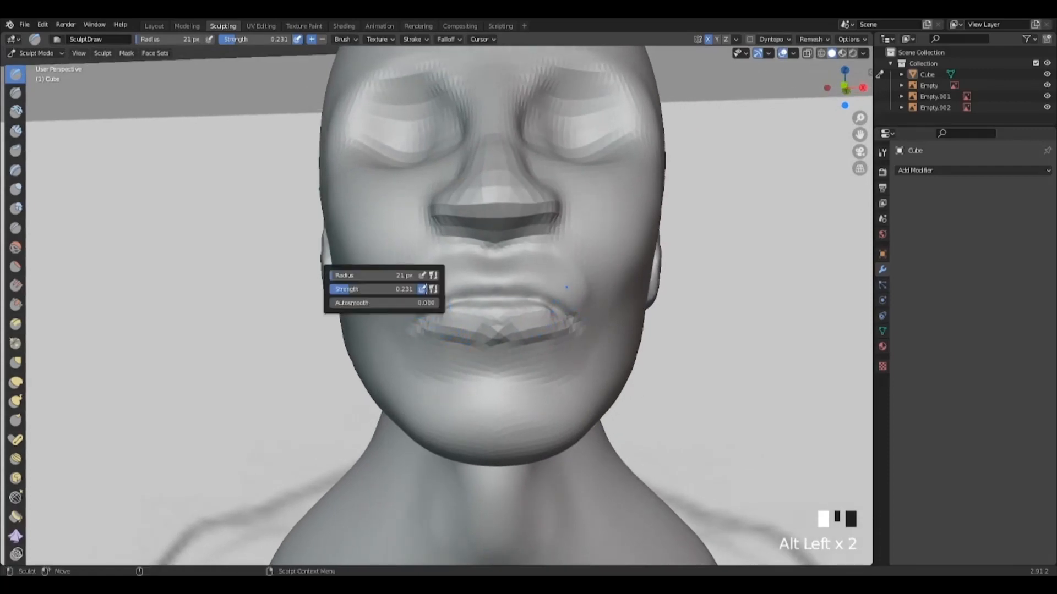
mouse_move(357, 276)
mouse_down()
mouse_move(383, 275)
mouse_move(365, 276)
mouse_move(367, 309)
mouse_move(408, 305)
mouse_move(417, 280)
mouse_move(405, 309)
mouse_move(419, 328)
mouse_move(454, 325)
mouse_up()
click(16, 364)
right_click(347, 309)
drag(425, 321, 433, 325)
scroll(547, 351, down, 1)
mouse_move(547, 352)
alt+mouse_down()
mouse_move(488, 385)
mouse_move(557, 381)
alt+mouse_up()
mouse_move(445, 322)
mouse_down()
mouse_move(439, 330)
mouse_move(539, 330)
mouse_move(461, 326)
mouse_up()
right_click(460, 326)
Choose the Draw brush with a 58 px radius, fill out the lower lip and smooth the area around the mouth.
click(15, 73)
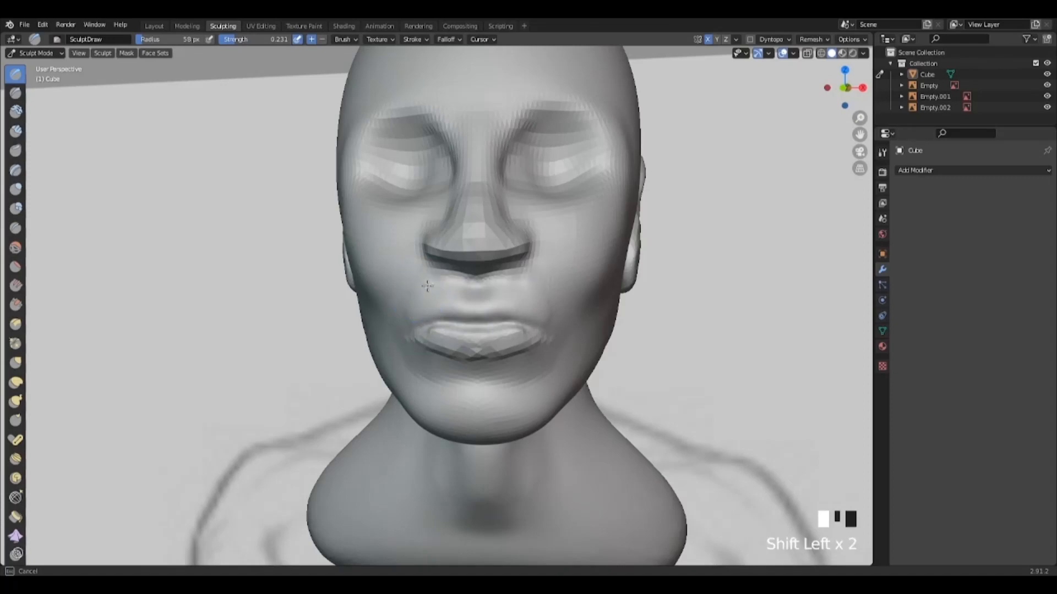
mouse_move(506, 355)
alt+mouse_down()
mouse_move(625, 358)
mouse_move(452, 355)
mouse_move(522, 353)
mouse_move(491, 349)
alt+mouse_up()
alt+right_drag(491, 349, 489, 325)
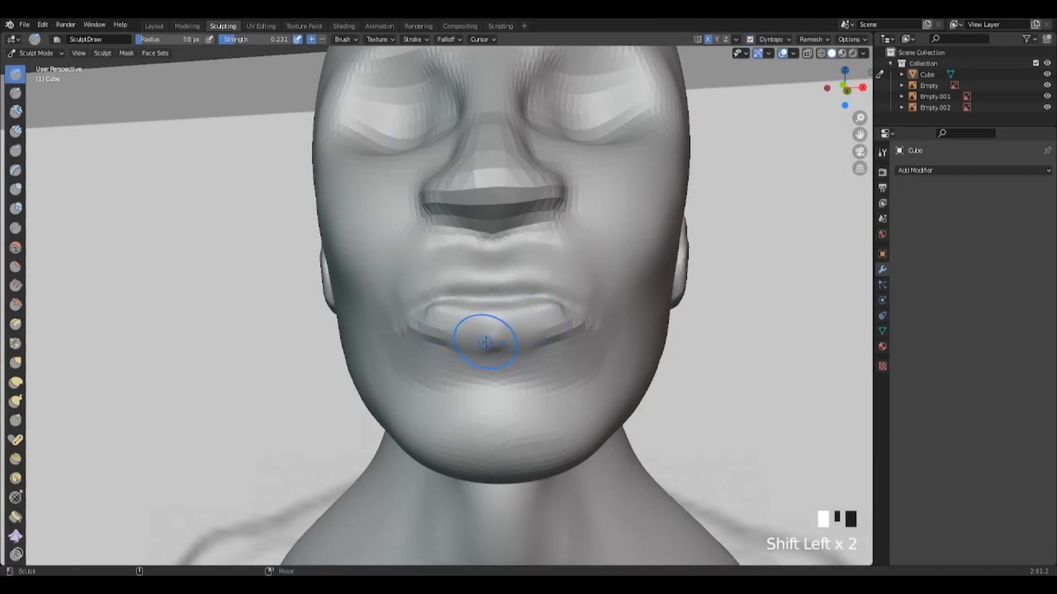
alt+drag(563, 362, 547, 377)
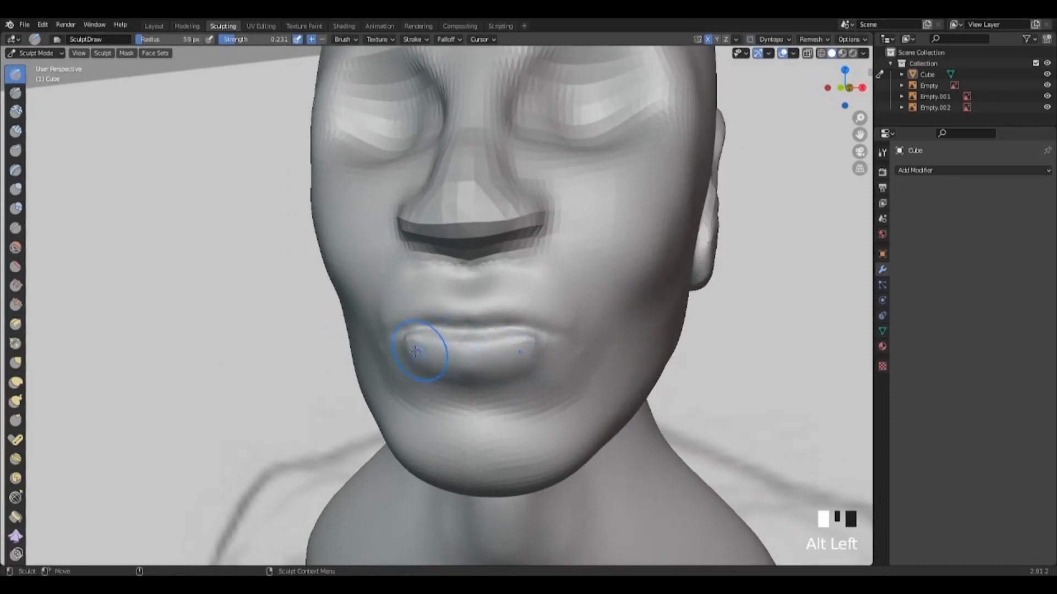
drag(412, 356, 432, 370)
mouse_move(528, 372)
alt+mouse_down()
mouse_move(613, 398)
mouse_move(594, 388)
alt+mouse_up()
shift+drag(597, 344, 611, 355)
shift+drag(611, 344, 473, 391)
Set the Draw brush radius to 21 px and carve in the mouth corners.
mouse_move(474, 391)
alt+right_down()
mouse_move(463, 369)
mouse_move(449, 382)
alt+right_up()
alt+drag(435, 379, 490, 387)
right_click(418, 294)
drag(418, 285, 408, 286)
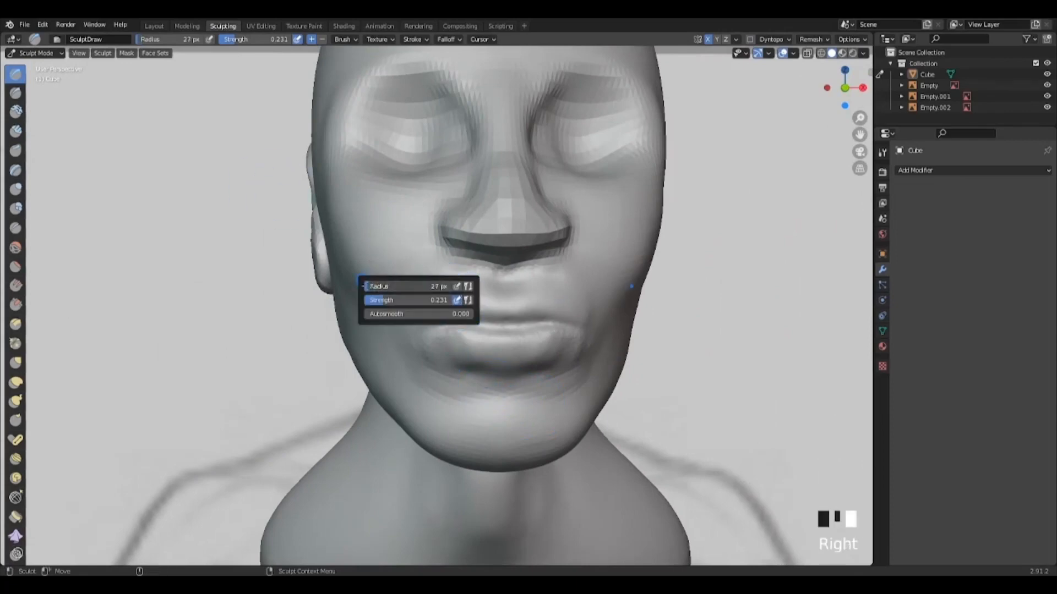
ctrl+drag(421, 328, 424, 351)
ctrl+drag(421, 336, 423, 352)
scroll(542, 382, down, 3)
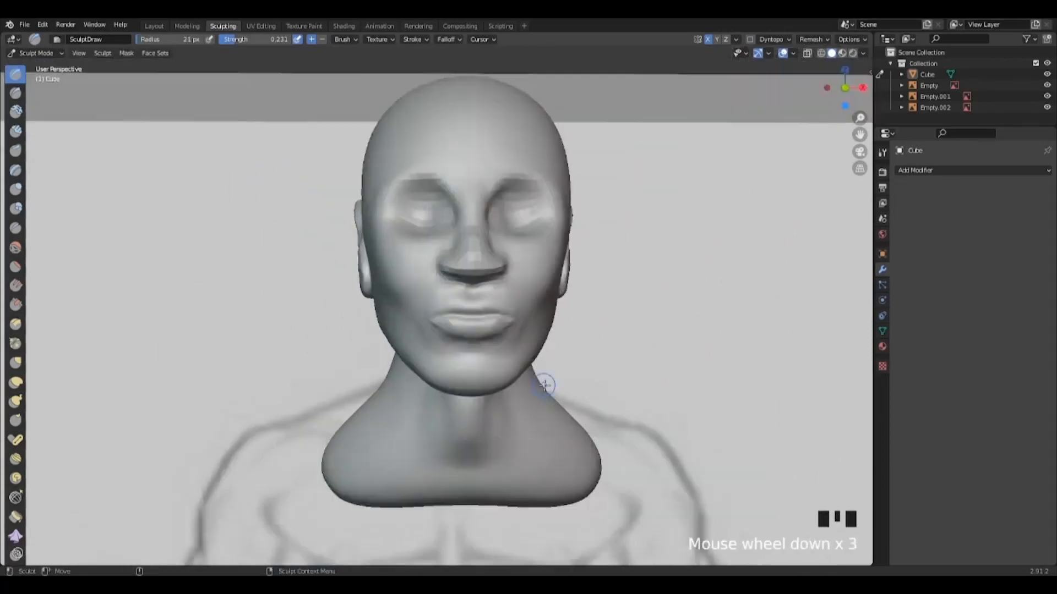
Smooth the skin around the lower lip and carve the lip line out toward the mouth corners.
alt+drag(543, 382, 522, 360)
shift+drag(450, 354, 461, 361)
alt+drag(465, 366, 515, 350)
ctrl+drag(498, 328, 531, 337)
mouse_move(502, 329)
ctrl+mouse_down()
mouse_move(535, 338)
mouse_move(448, 336)
ctrl+mouse_up()
ctrl+drag(451, 340, 471, 349)
alt+drag(471, 349, 408, 347)
Examine the head and reshaped lips from the side, three-quarter and front angles.
alt+right_drag(495, 352, 451, 379)
mouse_move(484, 363)
alt+mouse_down()
mouse_move(528, 374)
mouse_move(473, 364)
alt+mouse_up()
alt+middle_drag(545, 375, 566, 395)
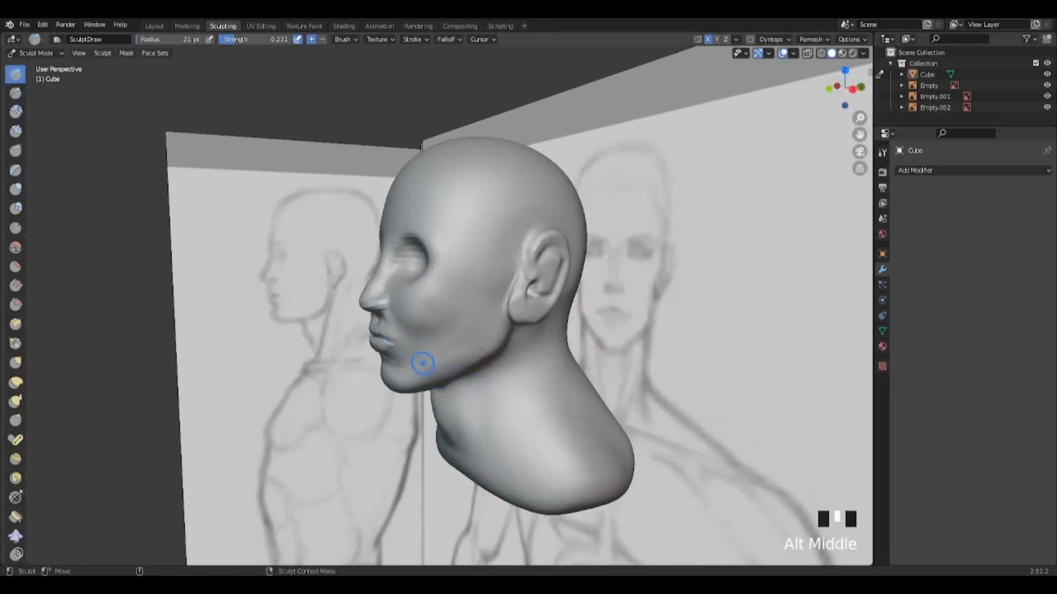
alt+middle_drag(428, 382, 435, 427)
alt+drag(434, 427, 517, 421)
alt+right_drag(517, 421, 519, 363)
alt+middle_drag(526, 434, 509, 399)
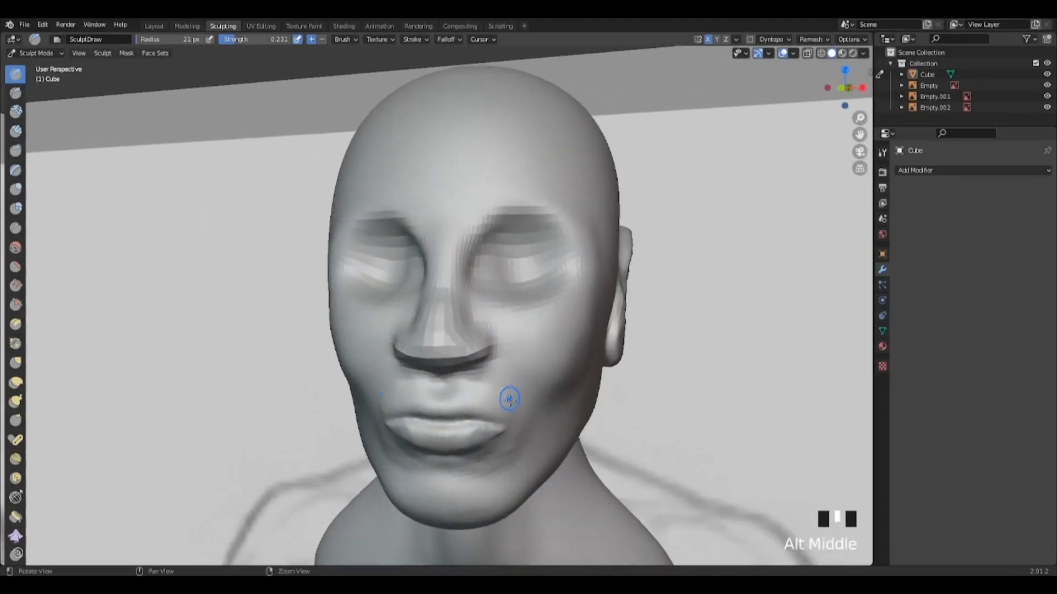
alt+drag(510, 399, 568, 406)
alt+right_drag(569, 406, 568, 374)
alt+middle_drag(556, 380, 528, 421)
mouse_move(528, 421)
alt+mouse_down()
mouse_move(425, 421)
mouse_move(576, 327)
alt+mouse_up()
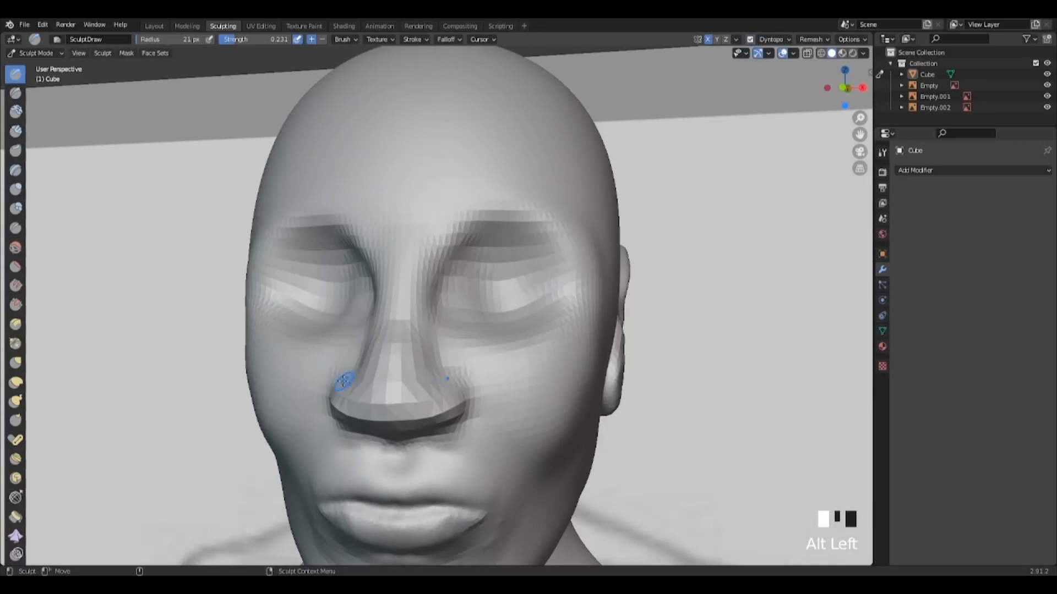
Set the Draw brush radius to 152 px and smooth the blocky tip and sides of the nose.
right_click(388, 379)
drag(310, 362, 380, 363)
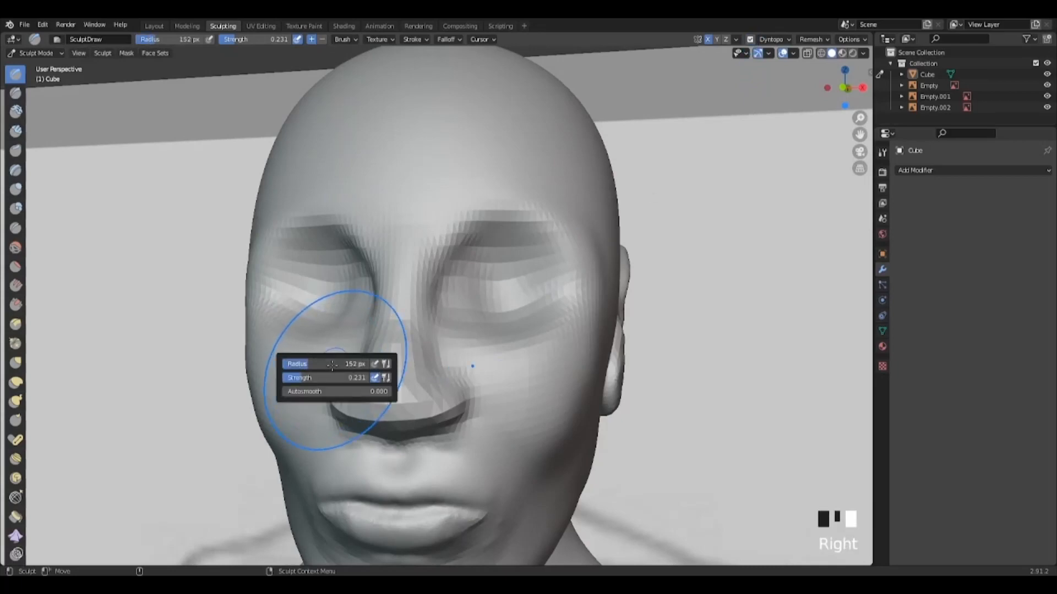
click(781, 41)
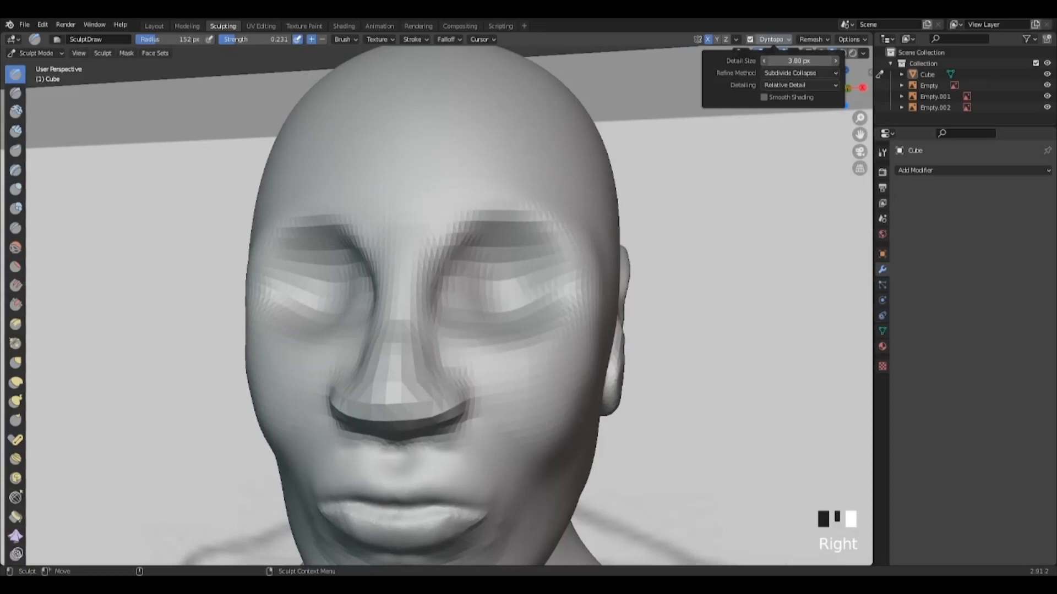
alt+middle_drag(468, 421, 509, 394)
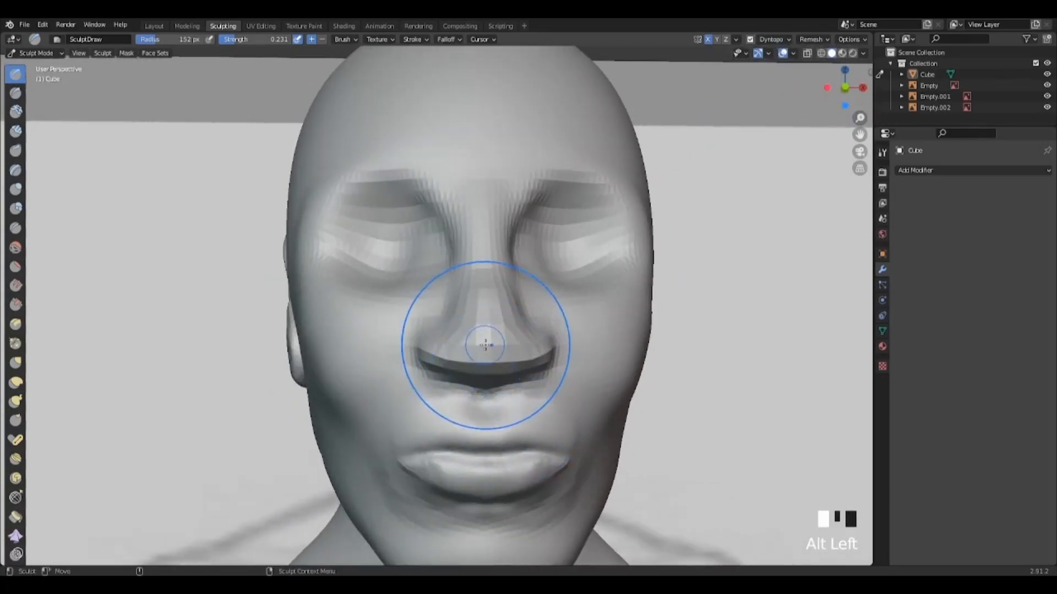
shift+drag(486, 347, 466, 350)
alt+drag(595, 423, 641, 396)
mouse_move(553, 366)
alt+mouse_down()
mouse_move(451, 344)
mouse_move(434, 311)
alt+mouse_up()
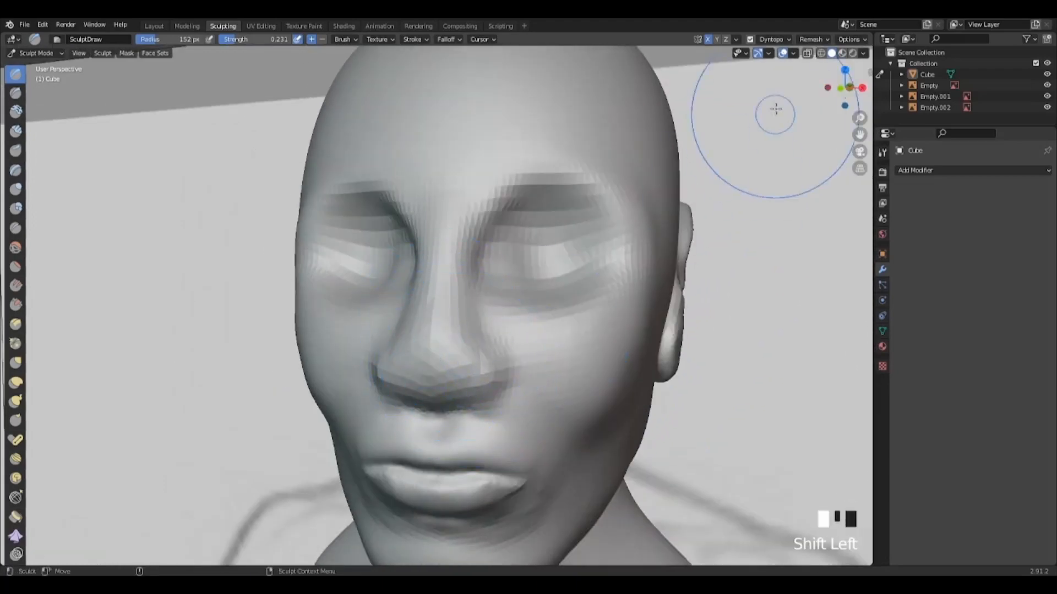
Turn on Dyntopo and build up the nostril wings using the Draw brush with a 65 px radius.
click(750, 39)
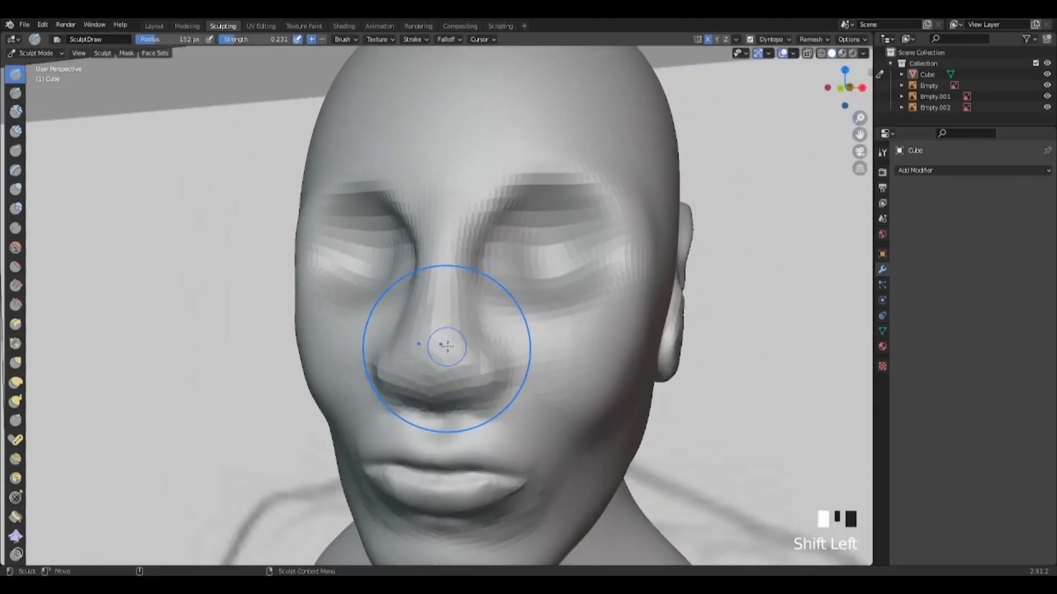
drag(391, 335, 374, 334)
alt+drag(426, 355, 532, 366)
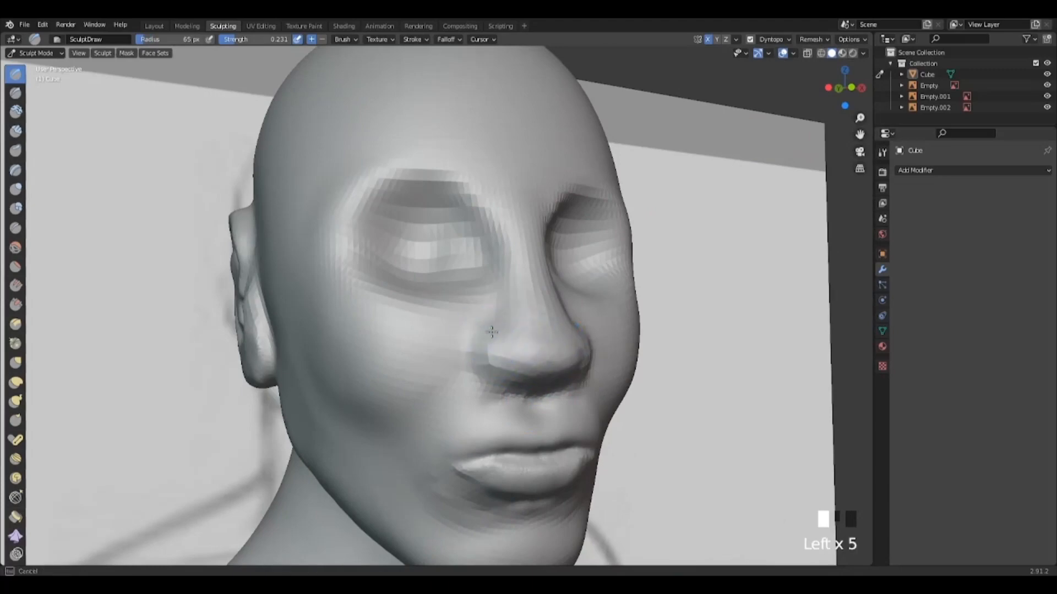
mouse_move(492, 332)
alt+mouse_down()
mouse_move(493, 355)
mouse_move(420, 365)
mouse_move(432, 358)
alt+mouse_up()
mouse_move(380, 366)
mouse_down()
mouse_move(370, 372)
mouse_move(484, 358)
mouse_up()
mouse_move(498, 355)
mouse_down()
mouse_move(512, 358)
mouse_move(465, 388)
mouse_move(356, 344)
mouse_move(505, 366)
mouse_move(453, 418)
mouse_up()
Add more Draw strokes to round out the nose tip and nostril wings.
scroll(453, 418, down, 2)
alt+drag(352, 379, 418, 352)
scroll(418, 353, up, 4)
mouse_move(412, 336)
mouse_down()
mouse_move(388, 330)
mouse_move(399, 331)
mouse_up()
mouse_move(399, 331)
alt+mouse_down()
mouse_move(358, 342)
mouse_move(468, 360)
alt+mouse_up()
drag(468, 360, 534, 352)
Carve the nostrils into the underside of the nose and add volume around them.
mouse_move(583, 379)
ctrl+mouse_down()
mouse_move(598, 384)
mouse_move(512, 407)
ctrl+mouse_up()
alt+middle_drag(512, 408, 535, 411)
mouse_move(535, 412)
alt+mouse_down()
mouse_move(584, 391)
mouse_move(528, 407)
alt+mouse_up()
mouse_move(495, 371)
mouse_down()
mouse_move(484, 380)
mouse_move(512, 331)
mouse_up()
mouse_move(468, 399)
mouse_down()
mouse_move(479, 404)
mouse_move(456, 363)
mouse_up()
alt+right_drag(457, 363, 504, 364)
alt+drag(473, 365, 498, 361)
mouse_move(440, 363)
ctrl+mouse_down()
mouse_move(432, 361)
mouse_move(503, 460)
mouse_move(498, 439)
mouse_move(545, 415)
mouse_move(472, 380)
mouse_move(510, 358)
ctrl+mouse_up()
Set the brush radius to 21 px, carve the crease around the nostril wing and smooth it.
right_click(413, 286)
drag(413, 287, 407, 287)
alt+drag(448, 327, 476, 354)
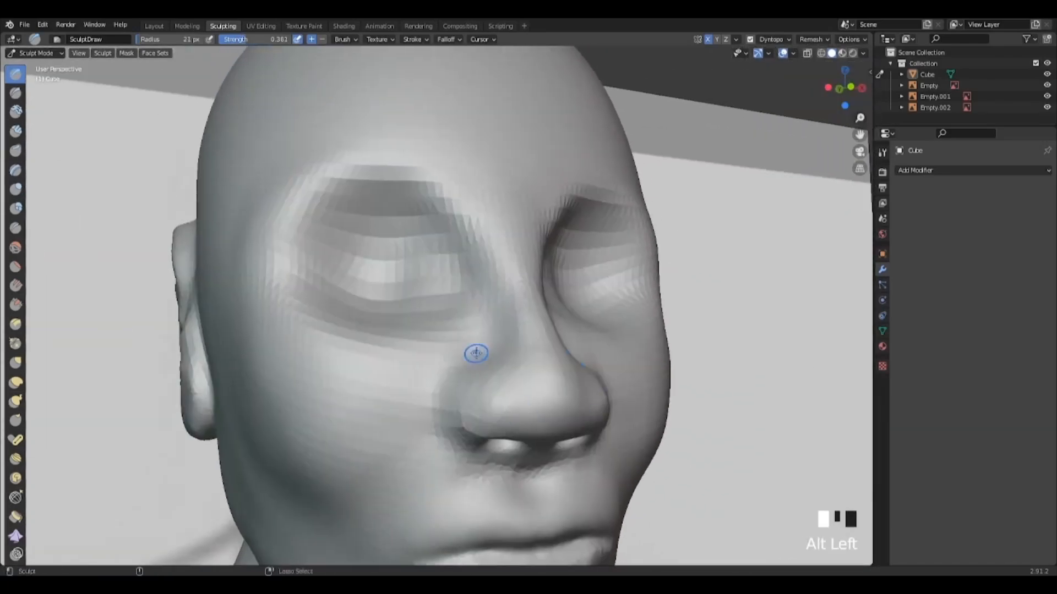
alt+drag(526, 472, 468, 314)
mouse_move(460, 301)
ctrl+mouse_down()
mouse_move(501, 379)
mouse_move(490, 352)
ctrl+mouse_up()
ctrl+drag(484, 322, 483, 308)
mouse_move(424, 346)
alt+mouse_down()
mouse_move(460, 361)
mouse_move(385, 346)
mouse_move(445, 355)
alt+mouse_up()
mouse_move(449, 330)
ctrl+mouse_down()
mouse_move(454, 319)
mouse_move(440, 341)
ctrl+mouse_up()
shift+drag(454, 336, 458, 348)
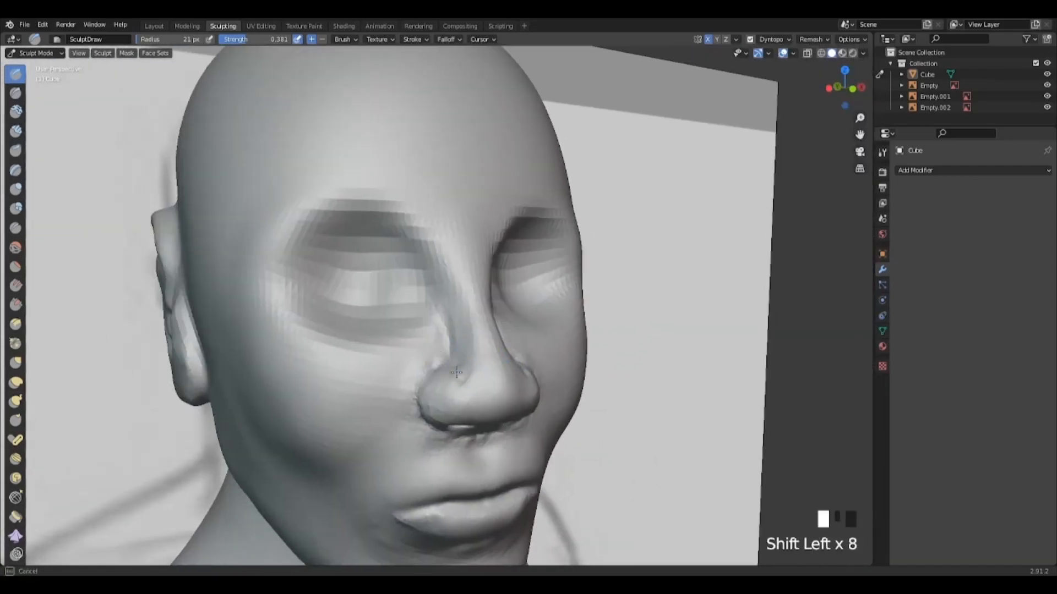
Enlarge the brush slightly, then add one Draw stroke and one carving stroke around the nostril.
alt+drag(600, 364, 483, 383)
right_click(329, 345)
drag(329, 346, 338, 346)
alt+drag(419, 369, 457, 377)
drag(467, 372, 551, 366)
mouse_move(550, 335)
ctrl+mouse_down()
mouse_move(543, 351)
mouse_move(703, 398)
mouse_move(422, 397)
mouse_move(633, 399)
ctrl+mouse_up()
scroll(468, 414, down, 2)
Set the brush radius to 18 px and deepen the crease around the nostril with short carving strokes.
alt+right_drag(550, 399, 542, 404)
alt+drag(418, 399, 485, 388)
alt+middle_drag(479, 388, 448, 401)
alt+right_drag(429, 408, 468, 408)
right_click(338, 349)
drag(338, 349, 330, 349)
alt+middle_drag(427, 424, 431, 410)
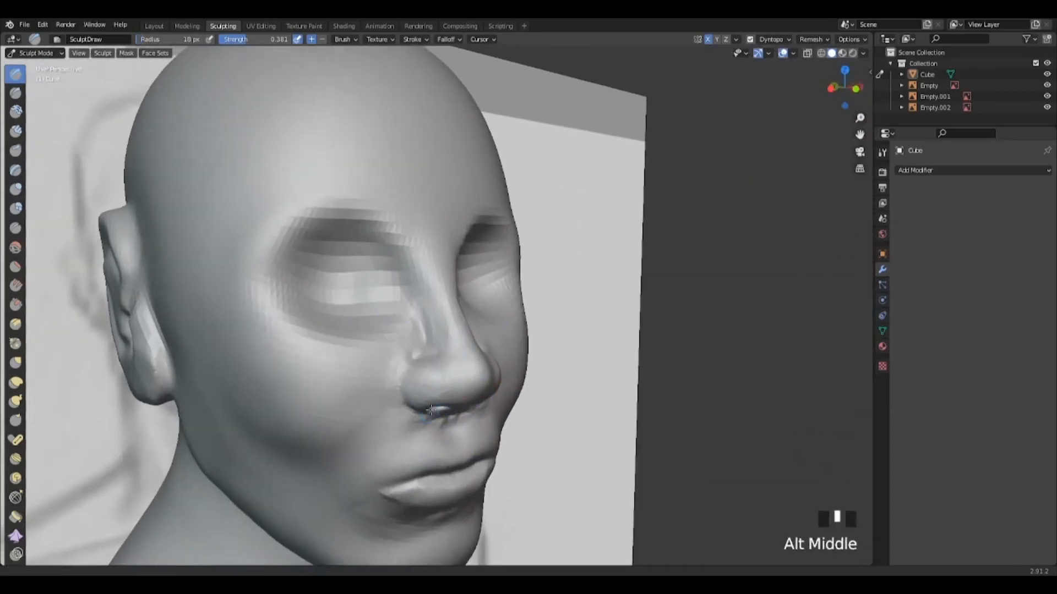
alt+right_drag(431, 411, 435, 386)
ctrl+drag(410, 369, 421, 352)
ctrl+drag(421, 352, 420, 358)
Examine the nose and nostrils from both sides, the front and below.
alt+right_drag(429, 358, 424, 396)
alt+drag(551, 369, 385, 363)
alt+right_drag(396, 396, 405, 348)
alt+drag(406, 358, 489, 375)
alt+right_drag(490, 380, 481, 438)
alt+drag(523, 390, 578, 369)
alt+right_drag(529, 352, 523, 330)
alt+drag(528, 396, 490, 325)
alt+middle_drag(495, 325, 505, 349)
alt+drag(467, 341, 404, 355)
alt+right_drag(405, 355, 408, 333)
mouse_move(407, 334)
alt+mouse_down()
mouse_move(454, 339)
mouse_move(457, 360)
alt+mouse_up()
Smooth beside the nostril, then set the Draw brush radius to 74 px and strength to 0.206.
mouse_move(406, 355)
shift+mouse_down()
mouse_move(413, 361)
mouse_move(382, 364)
shift+mouse_up()
right_click(453, 347)
alt+drag(473, 358, 425, 333)
right_click(440, 292)
mouse_move(449, 344)
alt+mouse_down()
mouse_move(440, 295)
mouse_move(407, 294)
alt+mouse_up()
alt+drag(419, 274, 429, 264)
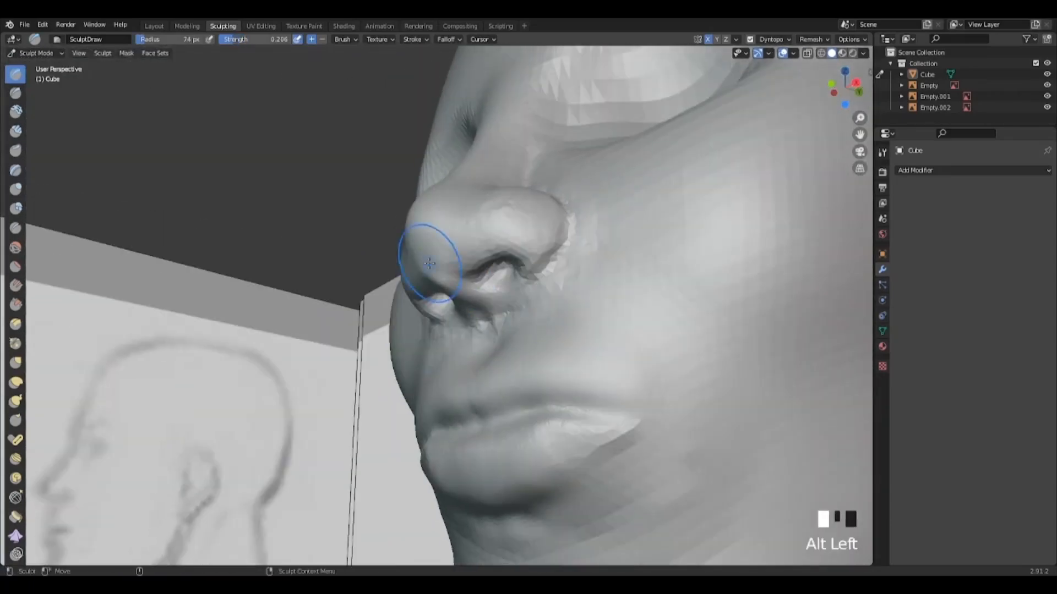
Add Draw strokes on the underside of the nose and smooth the nostril rims.
drag(464, 303, 474, 306)
alt+drag(434, 308, 517, 317)
mouse_move(514, 317)
shift+mouse_down()
mouse_move(602, 365)
mouse_move(495, 352)
shift+mouse_up()
mouse_move(512, 339)
shift+mouse_down()
mouse_move(523, 338)
mouse_move(424, 319)
shift+mouse_up()
drag(410, 316, 403, 309)
Set the Draw brush radius to 52 px and carve the philtrum between the nose and upper lip.
alt+right_drag(440, 336, 396, 336)
alt+drag(419, 347, 504, 366)
alt+right_drag(505, 366, 468, 366)
alt+drag(473, 369, 424, 358)
alt+middle_drag(424, 357, 457, 347)
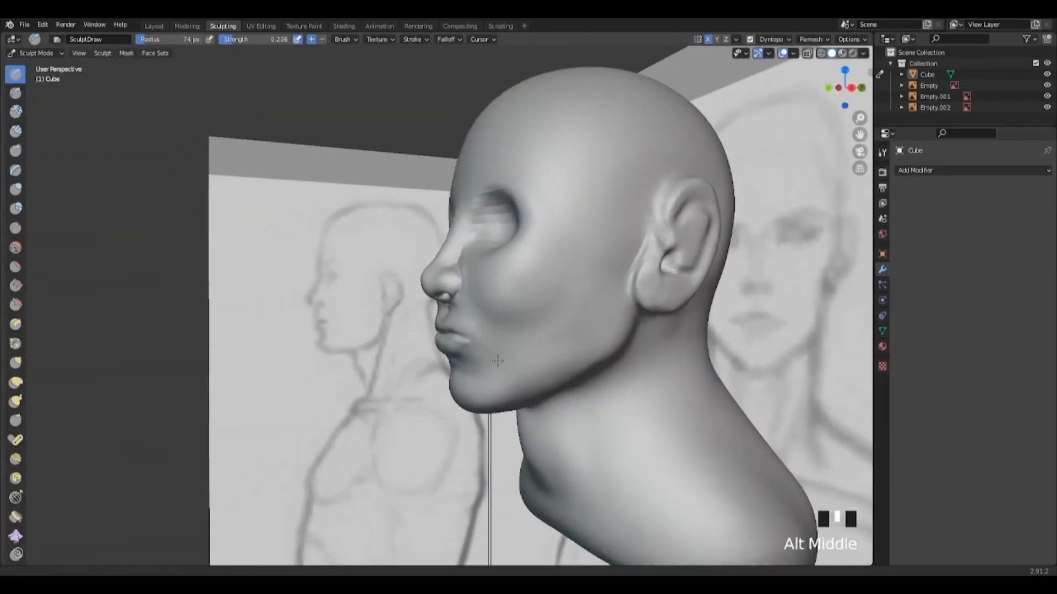
alt+right_drag(452, 347, 502, 344)
alt+drag(502, 344, 470, 358)
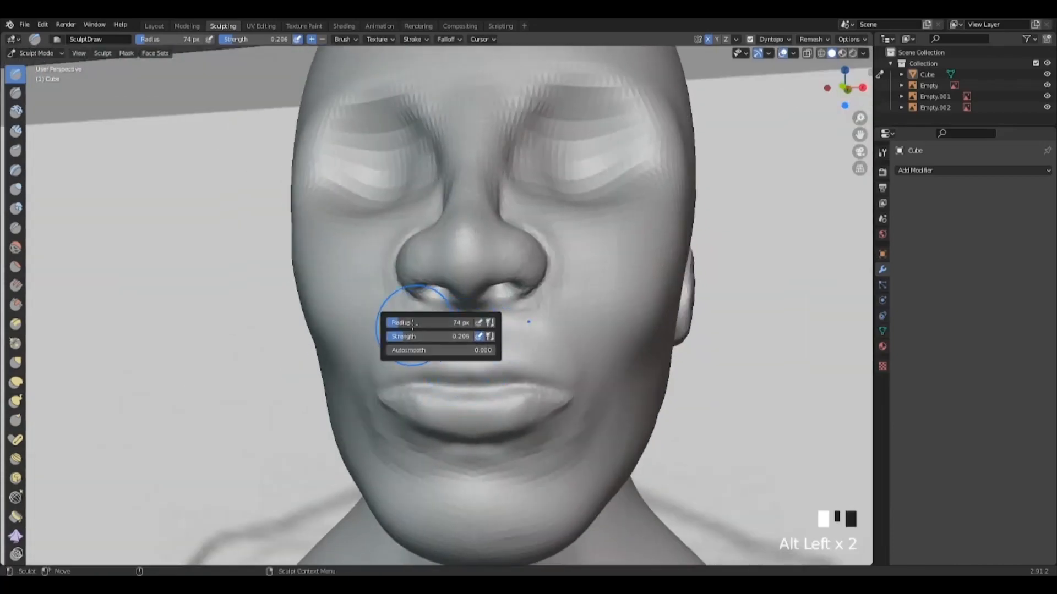
scroll(487, 350, up, 2)
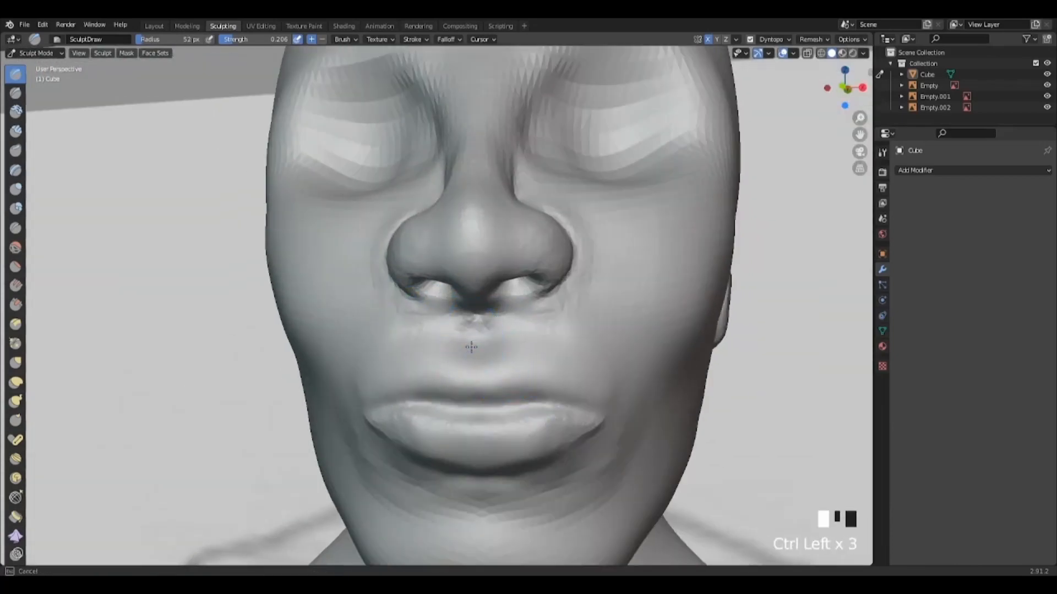
alt+drag(471, 363, 477, 331)
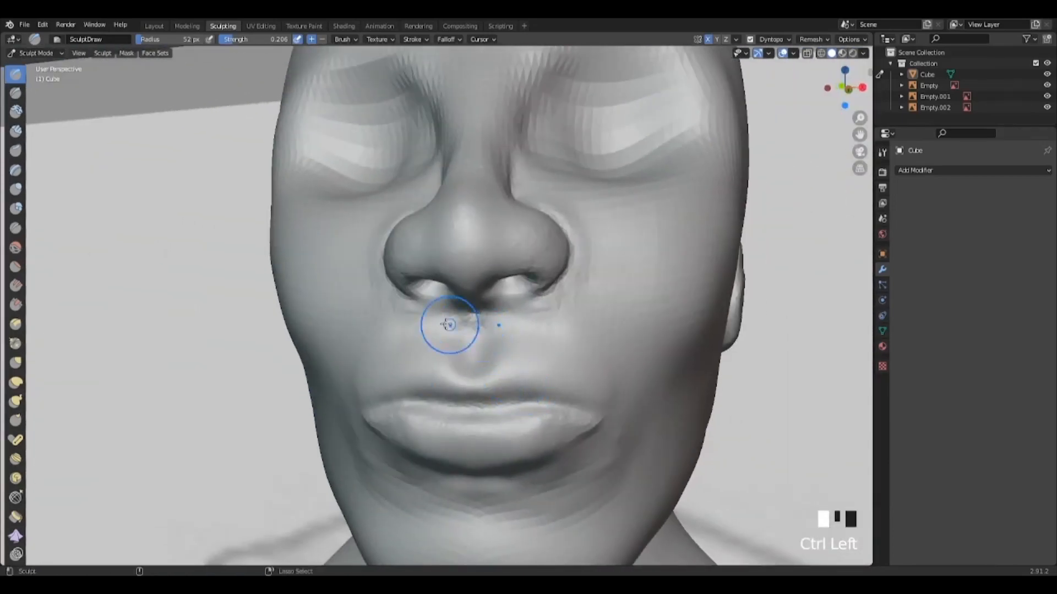
Smooth the philtrum groove and its transition to the base of the nose.
alt+drag(565, 344, 510, 405)
alt+right_drag(509, 404, 488, 352)
shift+drag(474, 341, 478, 352)
scroll(630, 396, down, 2)
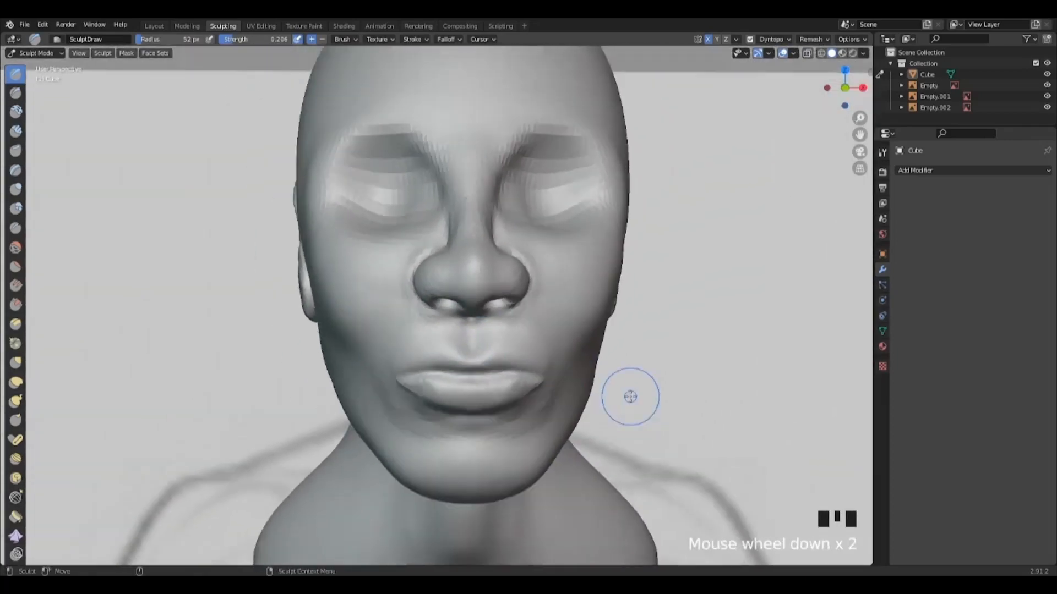
Examine the nose, philtrum and lips from a three-quarter angle.
alt+drag(629, 397, 485, 423)
alt+right_drag(485, 422, 501, 448)
alt+drag(501, 449, 590, 435)
alt+right_drag(590, 434, 505, 365)
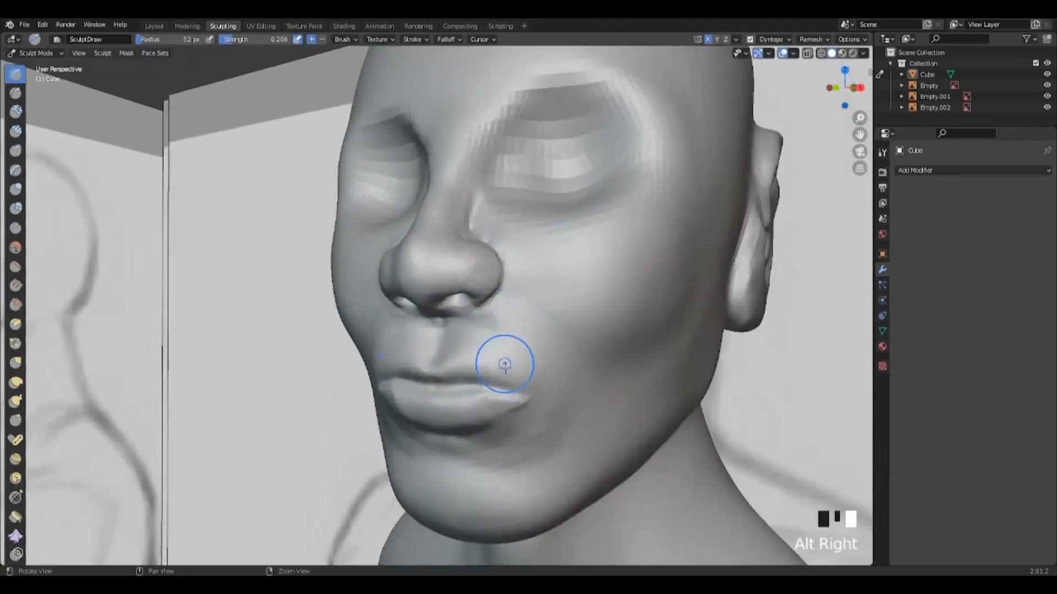
Shape the area around the mouth corners and below the lips with the Draw brush.
alt+drag(504, 365, 556, 333)
mouse_move(477, 347)
mouse_down()
mouse_move(487, 357)
mouse_move(469, 364)
mouse_move(660, 418)
mouse_move(503, 413)
mouse_move(463, 442)
mouse_move(472, 451)
mouse_up()
alt+right_drag(471, 450, 484, 336)
alt+middle_drag(512, 429, 579, 359)
mouse_move(526, 387)
alt+mouse_down()
mouse_move(665, 401)
mouse_move(542, 389)
alt+mouse_up()
scroll(609, 394, down, 6)
alt+drag(609, 394, 496, 401)
alt+right_drag(496, 401, 502, 371)
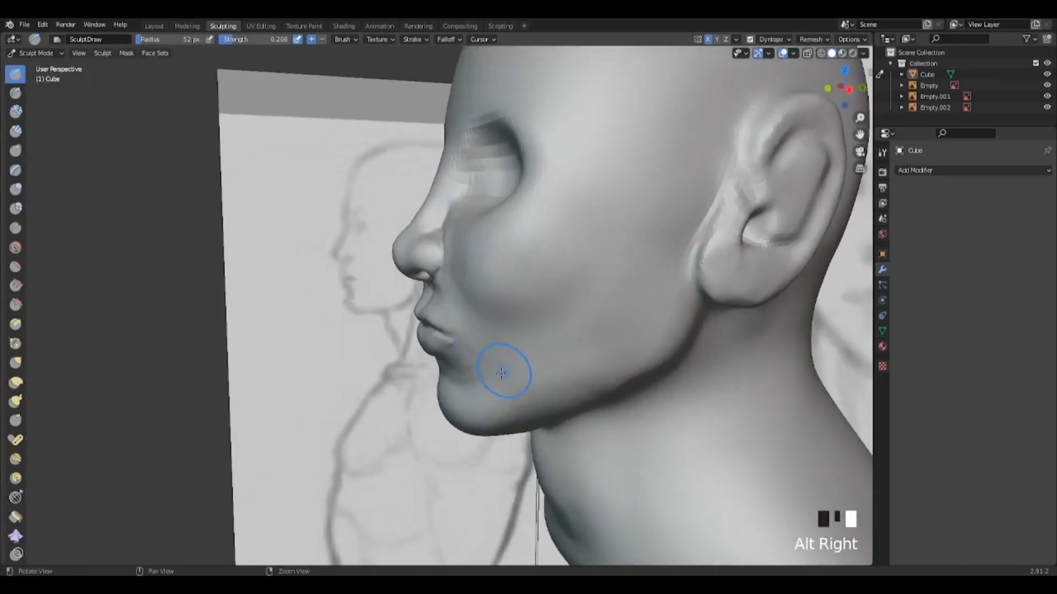
Smooth the surface between the nose and the mouth corner, undoing the last stroke.
alt+drag(502, 370, 556, 360)
alt+right_drag(556, 360, 525, 294)
shift+drag(485, 304, 542, 328)
mouse_move(583, 338)
alt+mouse_down()
mouse_move(643, 353)
mouse_move(644, 364)
mouse_move(515, 348)
mouse_move(514, 330)
alt+mouse_up()
key(ctrl+z)
Set the Draw brush radius to 21 px and carve the line between the lips toward the mouth corners.
right_click(513, 329)
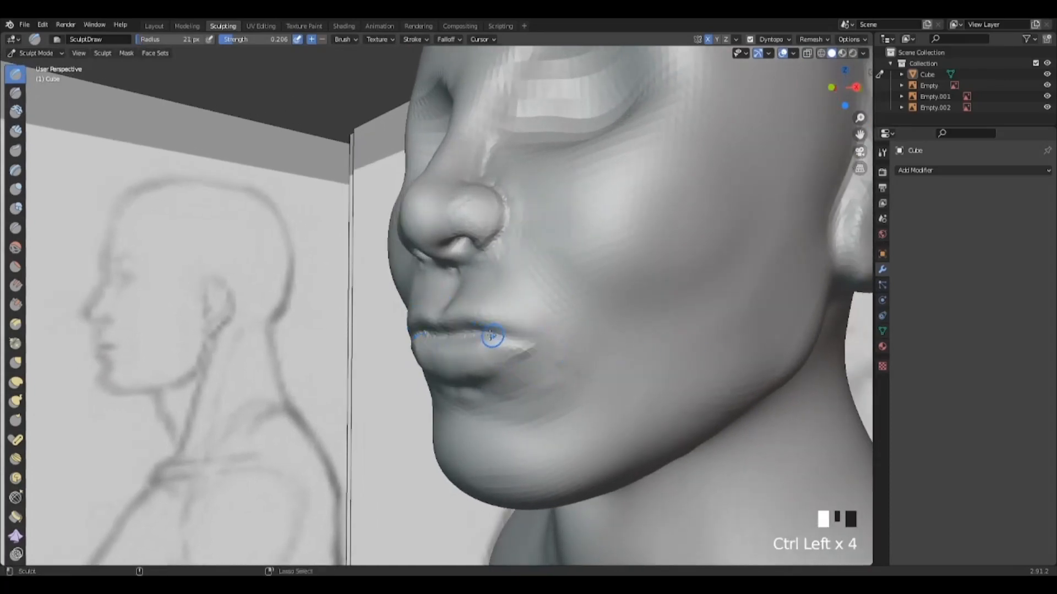
scroll(504, 337, down, 5)
alt+drag(534, 356, 561, 398)
alt+right_drag(561, 398, 544, 376)
alt+drag(545, 376, 600, 337)
alt+right_drag(600, 337, 571, 304)
alt+drag(490, 367, 518, 357)
alt+right_drag(501, 374, 483, 352)
Set the Draw brush radius to 86 px and shape the lower lip and the hollow beneath it.
right_click(482, 351)
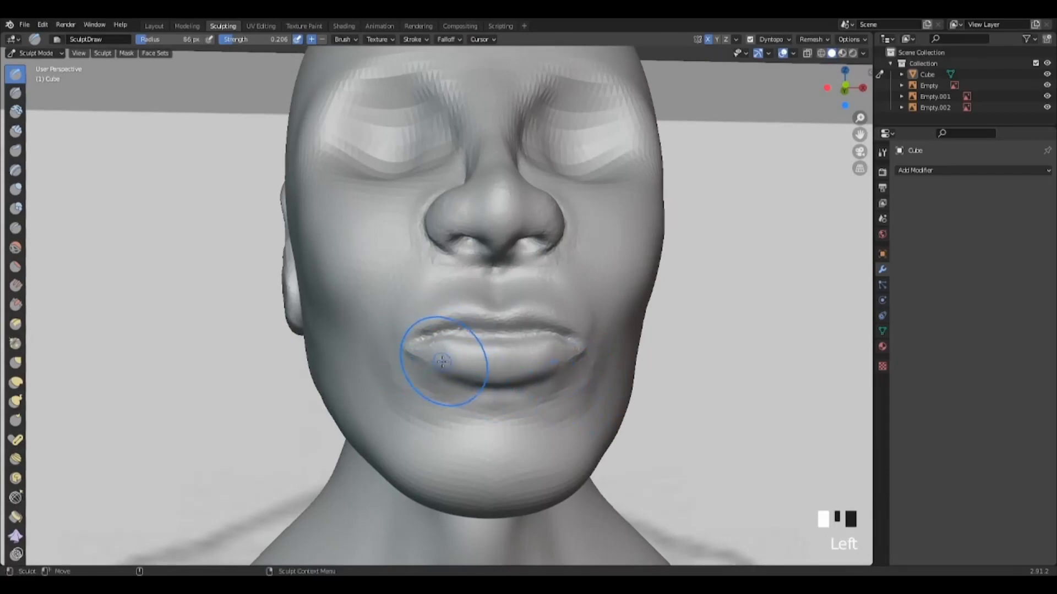
alt+drag(490, 402, 396, 420)
scroll(496, 424, down, 4)
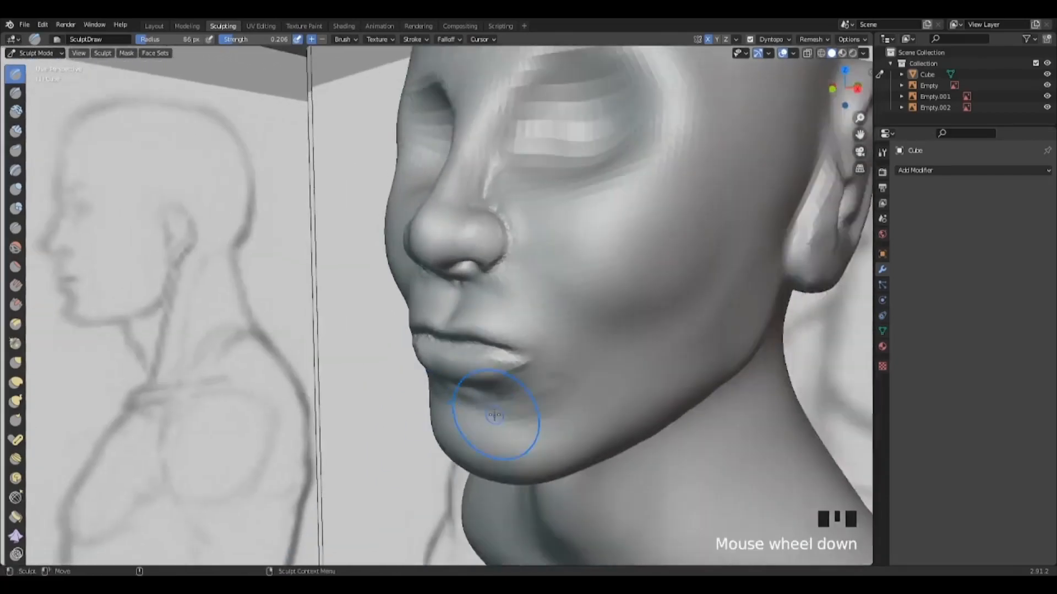
alt+drag(495, 424, 597, 404)
alt+right_drag(597, 404, 576, 359)
alt+drag(576, 358, 548, 321)
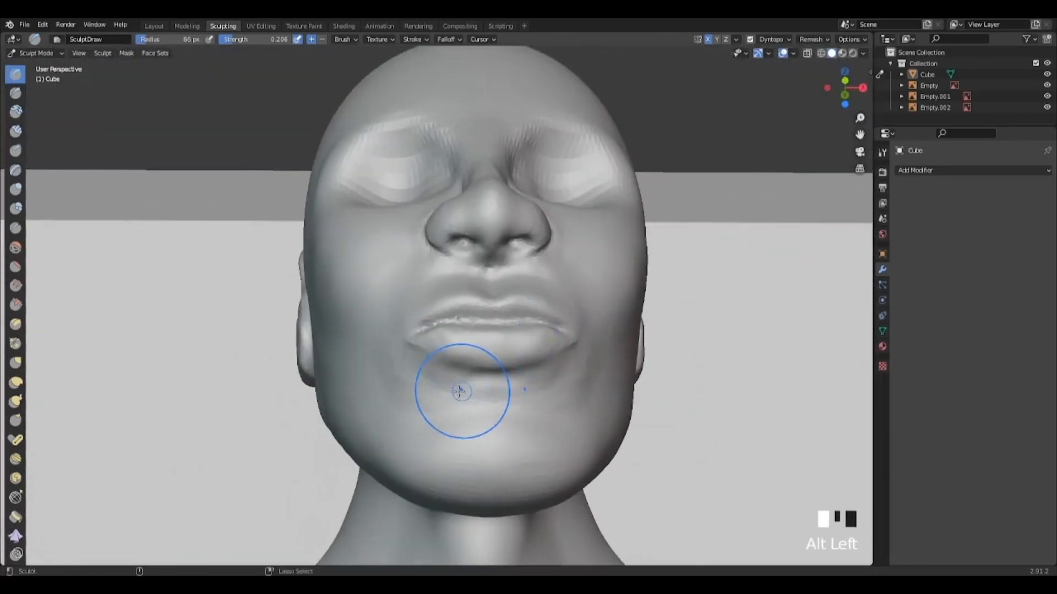
Examine the mouth and the whole head's proportions from below, the side and three-quarter angles.
scroll(576, 410, down, 5)
alt+drag(576, 410, 542, 421)
scroll(495, 389, up, 3)
alt+drag(496, 389, 484, 313)
scroll(549, 367, down, 5)
mouse_move(448, 380)
middle_down()
mouse_move(609, 343)
mouse_move(477, 344)
middle_up()
scroll(633, 356, up, 2)
alt+drag(477, 345, 493, 287)
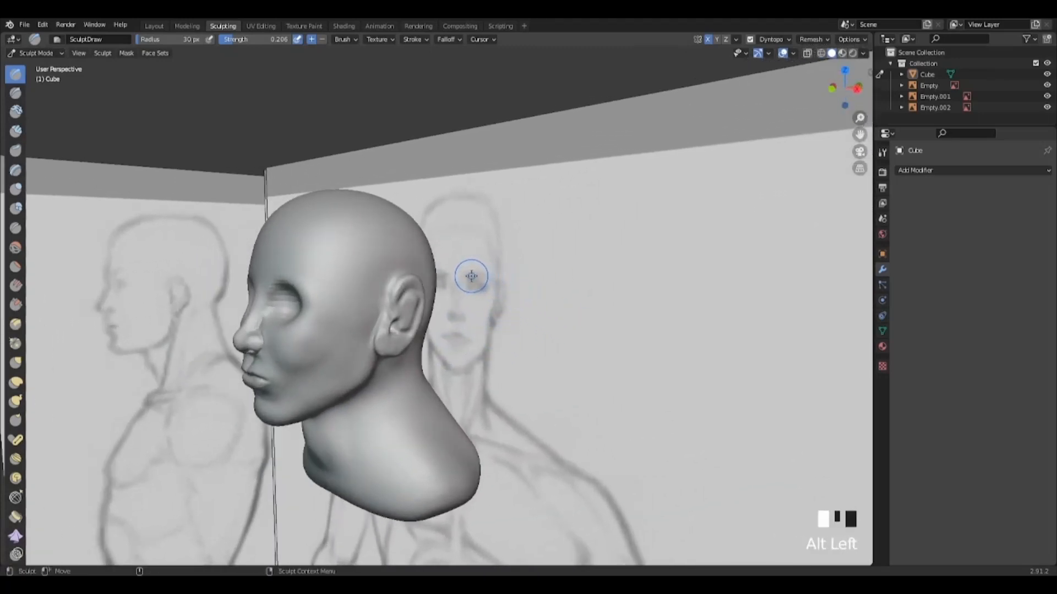
alt+drag(451, 289, 520, 298)
alt+right_drag(369, 311, 397, 316)
alt+drag(504, 326, 472, 333)
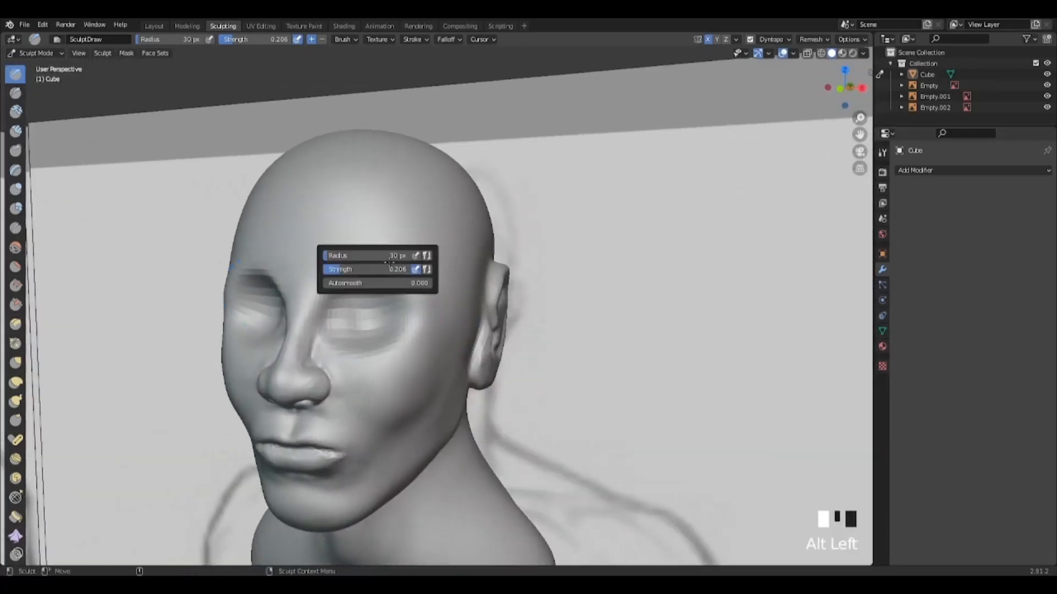
Switch to the Grab brush at 107 px radius and pull the brow ridge down over the eye sockets.
click(17, 364)
right_click(331, 229)
right_click(567, 264)
mouse_move(305, 228)
mouse_down()
mouse_move(327, 255)
mouse_move(502, 330)
mouse_move(514, 349)
mouse_move(465, 327)
mouse_move(426, 354)
mouse_up()
scroll(498, 354, down, 3)
alt+right_drag(413, 354, 430, 354)
alt+middle_drag(467, 390, 493, 381)
alt+drag(380, 385, 443, 394)
scroll(444, 394, up, 2)
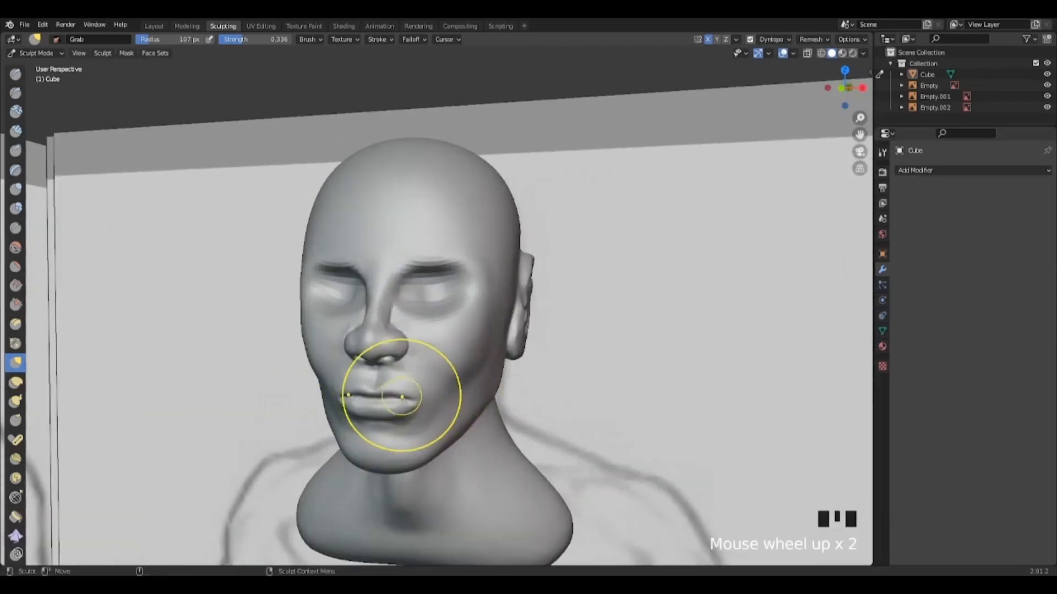
Smooth the sides of the nose where they meet the cheeks.
alt+drag(363, 385, 440, 391)
alt+middle_drag(419, 394, 363, 361)
alt+right_drag(364, 360, 413, 286)
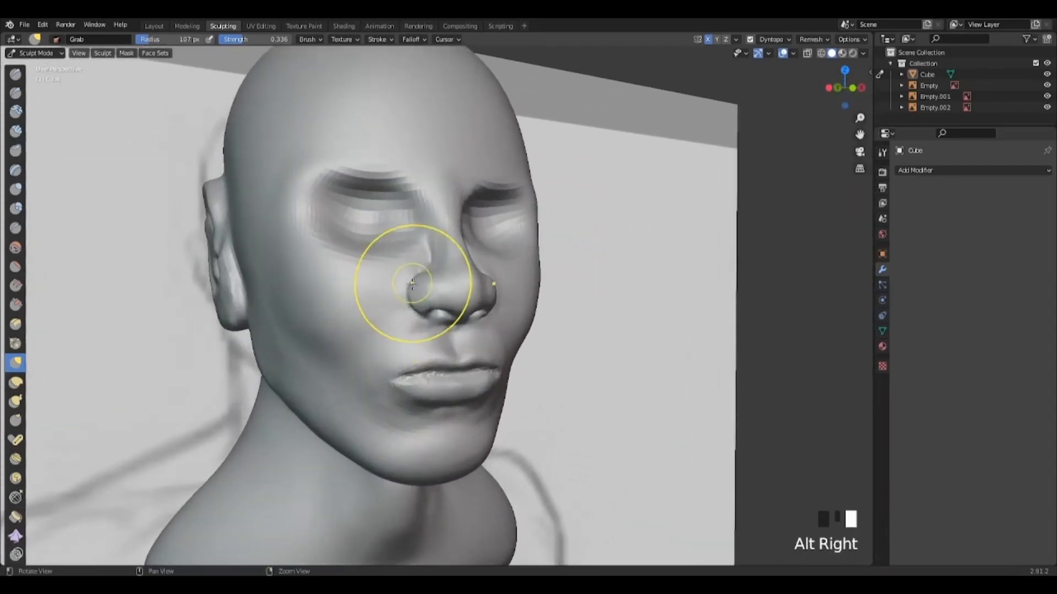
alt+middle_drag(413, 286, 279, 352)
mouse_move(279, 351)
alt+mouse_down()
mouse_move(163, 377)
mouse_move(284, 370)
alt+mouse_up()
alt+middle_drag(284, 370, 308, 357)
mouse_move(308, 358)
alt+right_down()
mouse_move(312, 339)
mouse_move(288, 279)
alt+right_up()
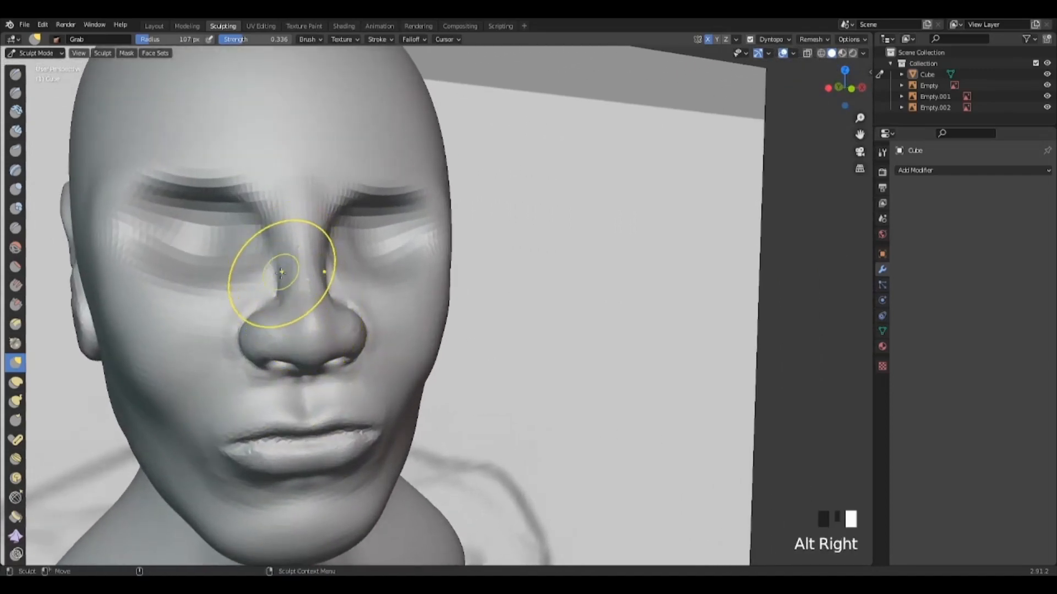
scroll(354, 358, down, 3)
alt+drag(354, 358, 435, 366)
alt+right_drag(435, 366, 441, 380)
alt+drag(440, 379, 350, 371)
alt+middle_drag(350, 371, 469, 382)
alt+right_drag(470, 382, 471, 364)
alt+drag(471, 365, 416, 363)
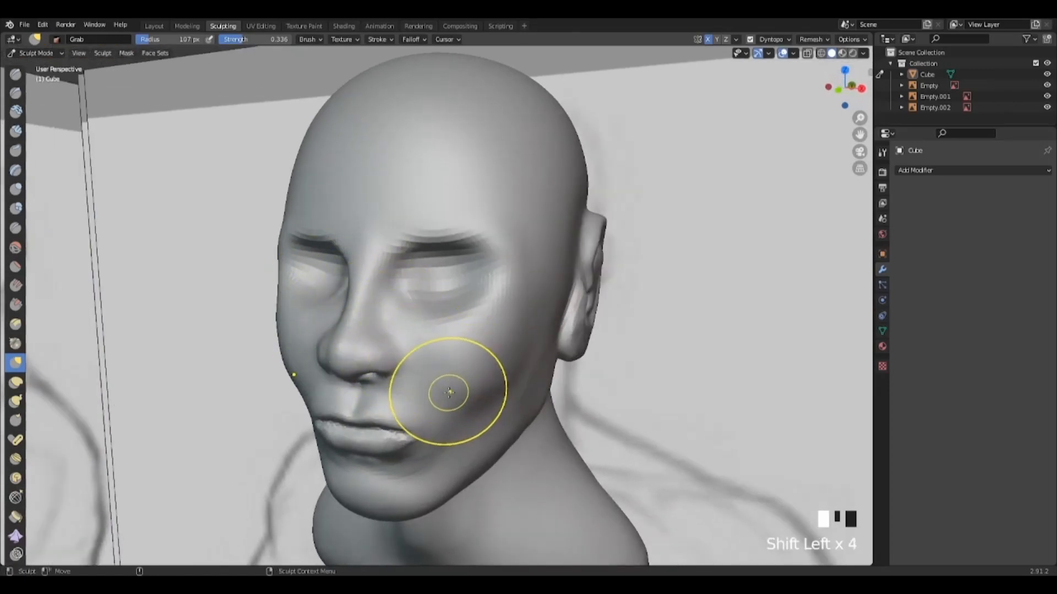
Smooth the nose bridge and the cheek below the eye socket.
scroll(458, 406, down, 2)
mouse_move(461, 408)
alt+mouse_down()
mouse_move(542, 403)
mouse_move(464, 400)
alt+mouse_up()
alt+right_drag(463, 401, 468, 355)
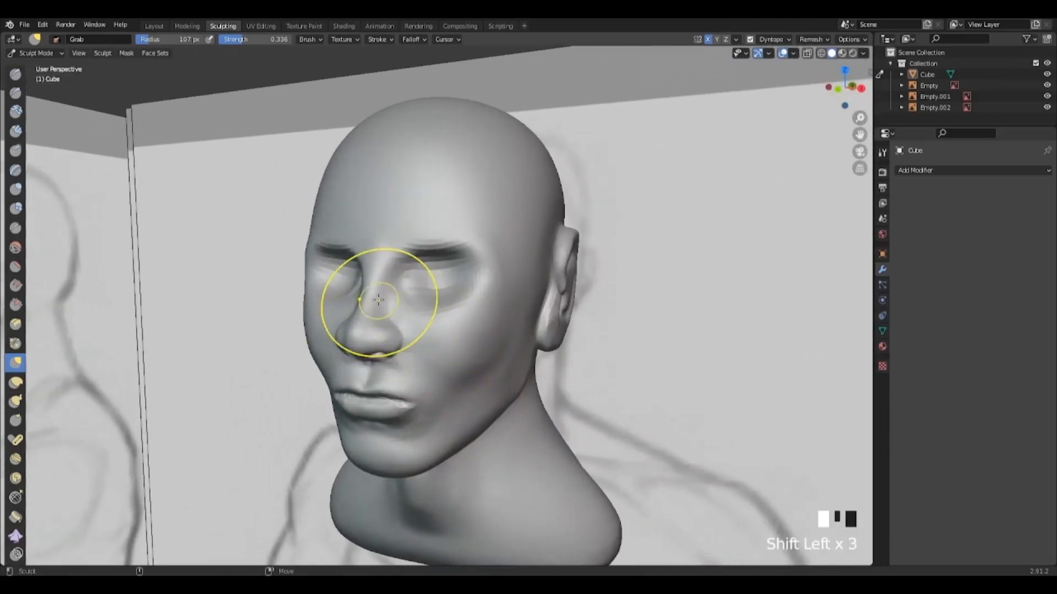
shift+drag(368, 285, 370, 291)
mouse_move(451, 355)
alt+mouse_down()
mouse_move(528, 351)
mouse_move(437, 333)
alt+mouse_up()
shift+drag(431, 331, 430, 330)
alt+drag(500, 377, 476, 417)
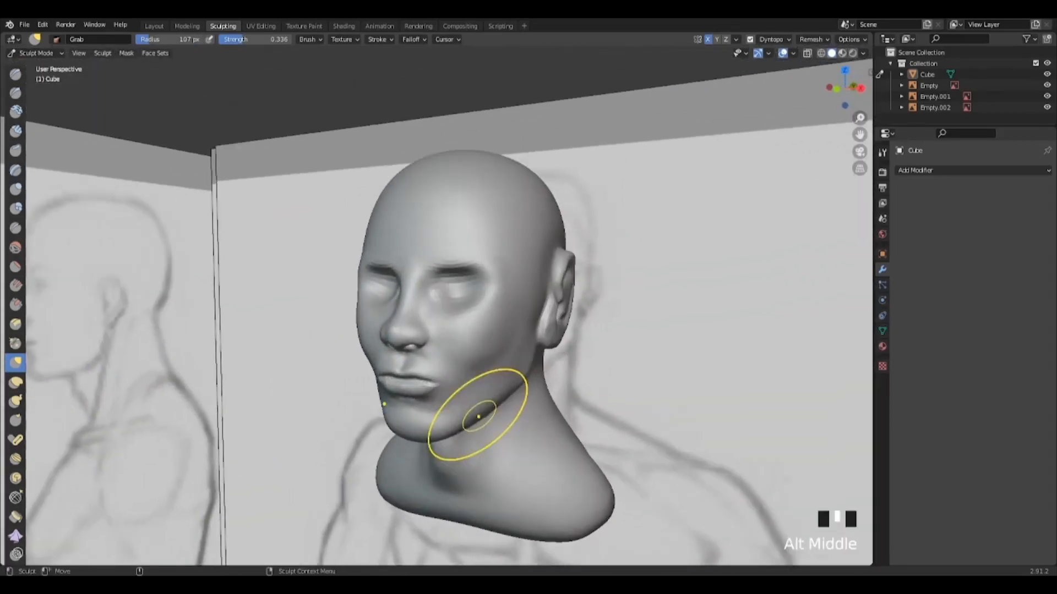
Set the Grab brush radius to 29 px and reshape the outline of the lips.
alt+middle_drag(476, 418, 500, 382)
alt+drag(500, 382, 550, 378)
alt+right_drag(549, 378, 548, 324)
alt+middle_drag(548, 324, 548, 311)
mouse_move(548, 311)
alt+mouse_down()
mouse_move(517, 322)
mouse_move(468, 316)
alt+mouse_up()
right_click(517, 315)
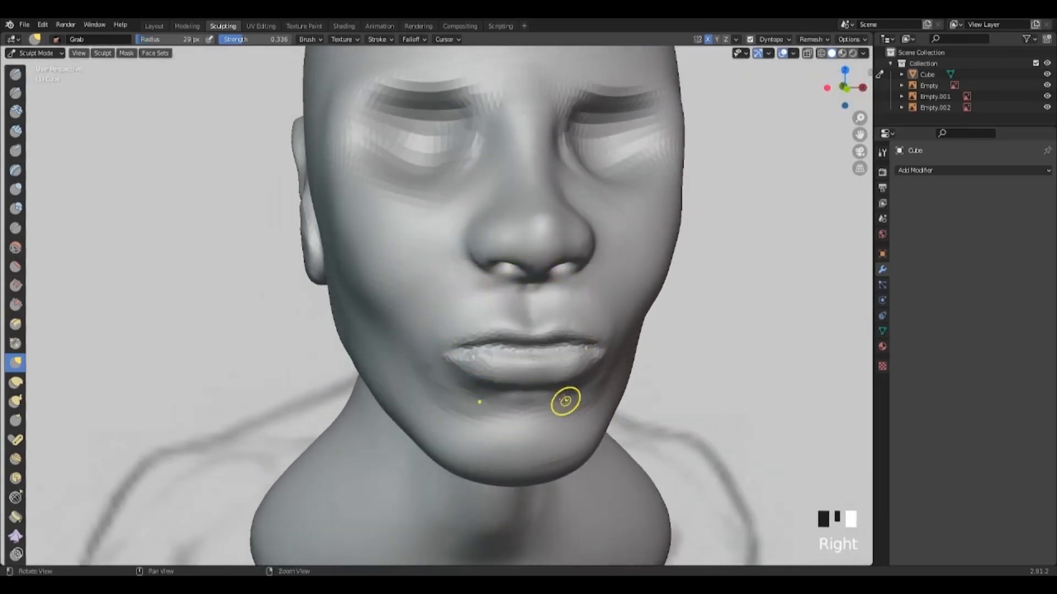
alt+drag(564, 399, 487, 314)
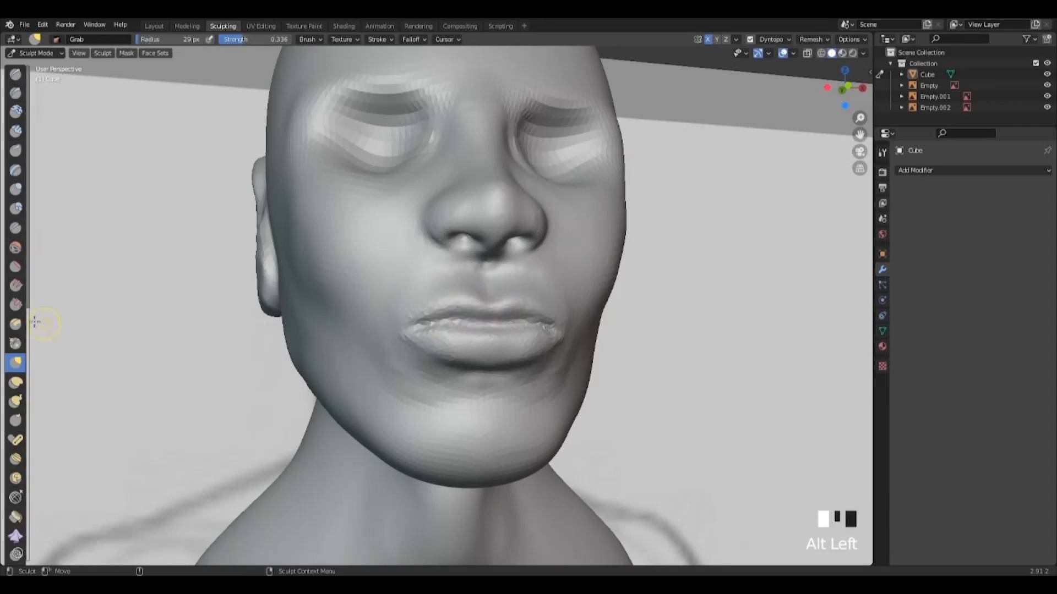
Switch to the Flatten/Contrast brush, reduce its radius to 7 px and flatten the middle of the upper lip.
click(15, 267)
right_click(467, 310)
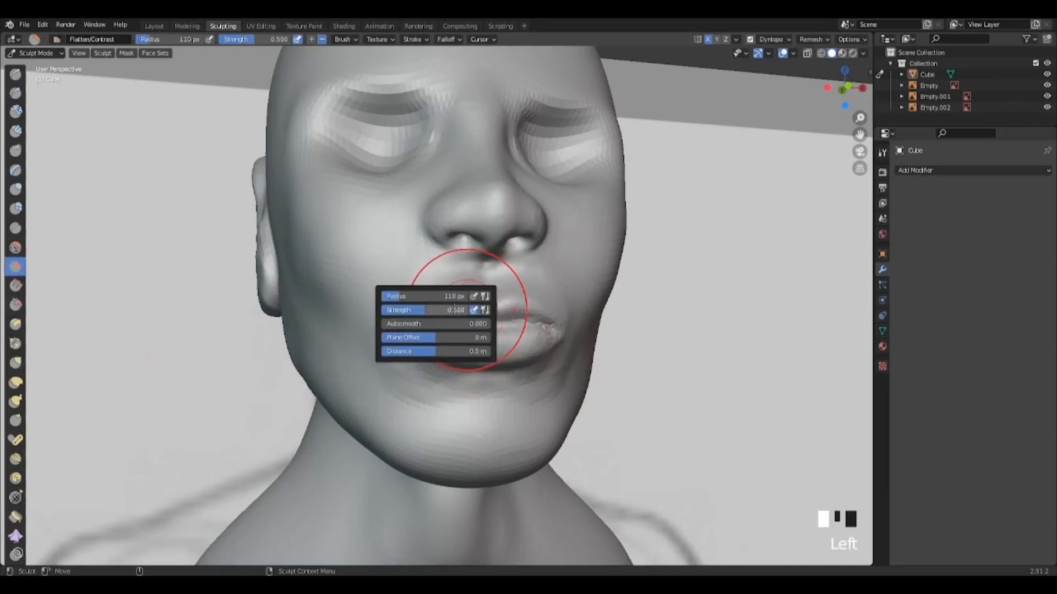
drag(400, 297, 382, 296)
drag(484, 318, 495, 322)
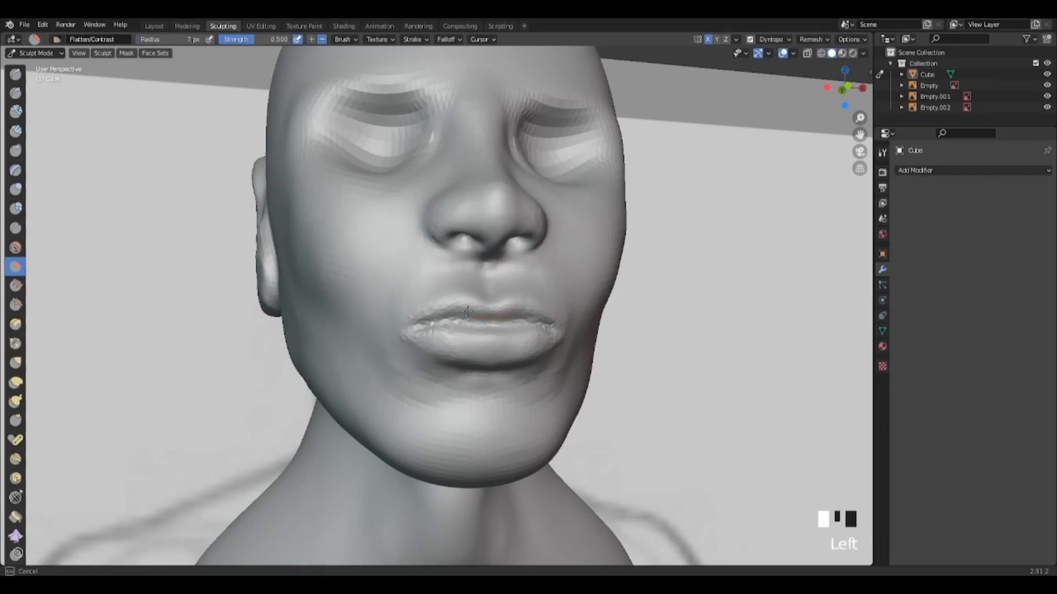
scroll(497, 340, up, 1)
Enlarge the Flatten/Contrast brush radius to 38 px and flatten the upper lip toward its corner.
alt+middle_click(497, 339)
right_click(465, 298)
drag(379, 284, 424, 285)
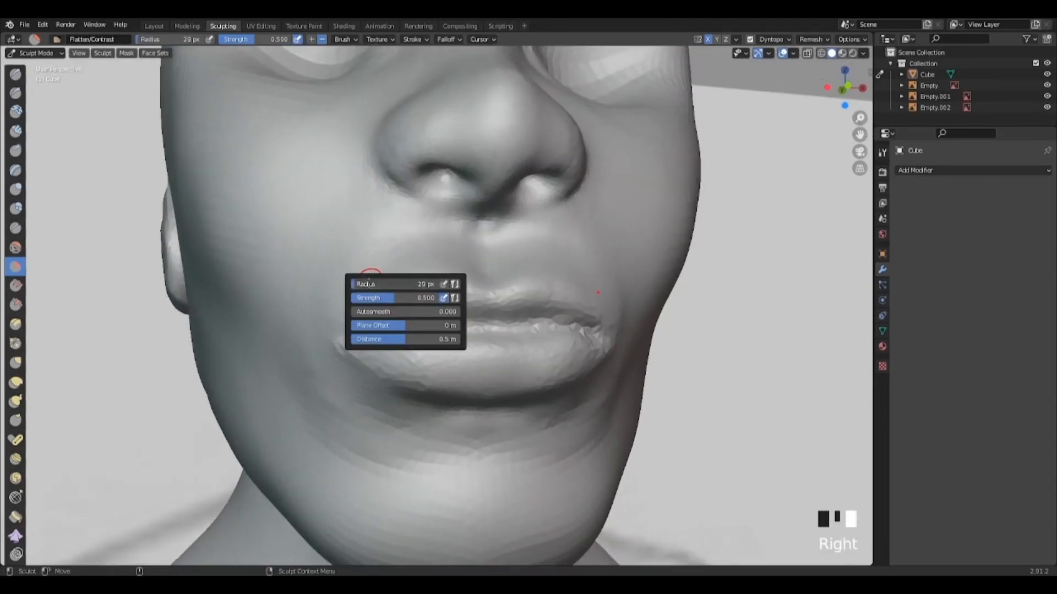
mouse_move(477, 307)
mouse_down()
mouse_move(419, 309)
mouse_move(486, 311)
mouse_up()
drag(377, 324, 438, 312)
scroll(504, 332, down, 3)
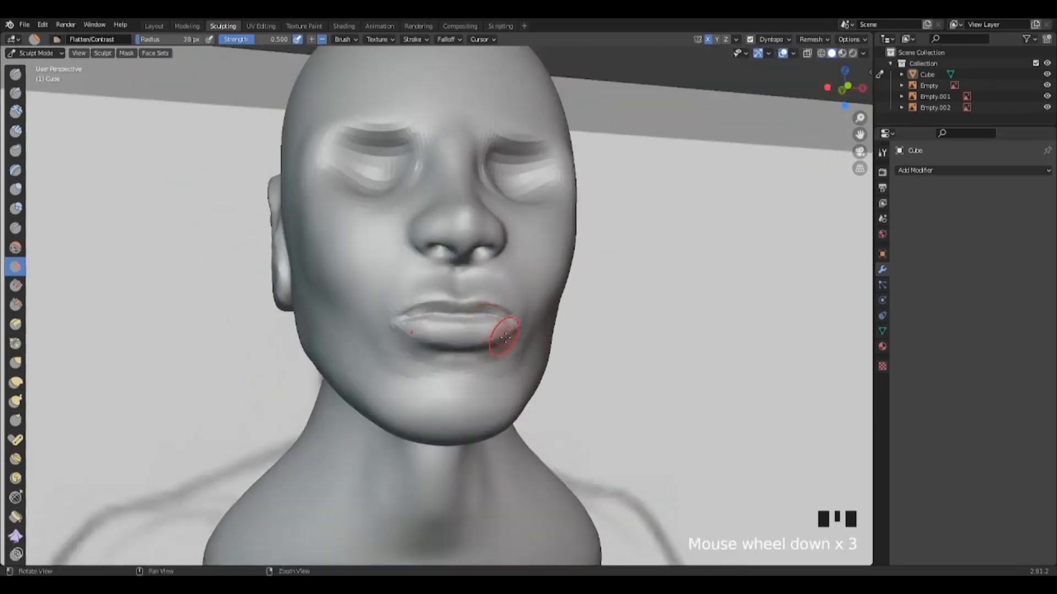
Flatten the surfaces of both lips along the mouth line with further Flatten/Contrast strokes.
mouse_move(505, 333)
alt+mouse_down()
mouse_move(421, 349)
mouse_move(523, 363)
alt+mouse_up()
scroll(520, 358, up, 3)
alt+middle_click(505, 324)
alt+middle_drag(504, 324, 443, 323)
alt+drag(443, 323, 425, 333)
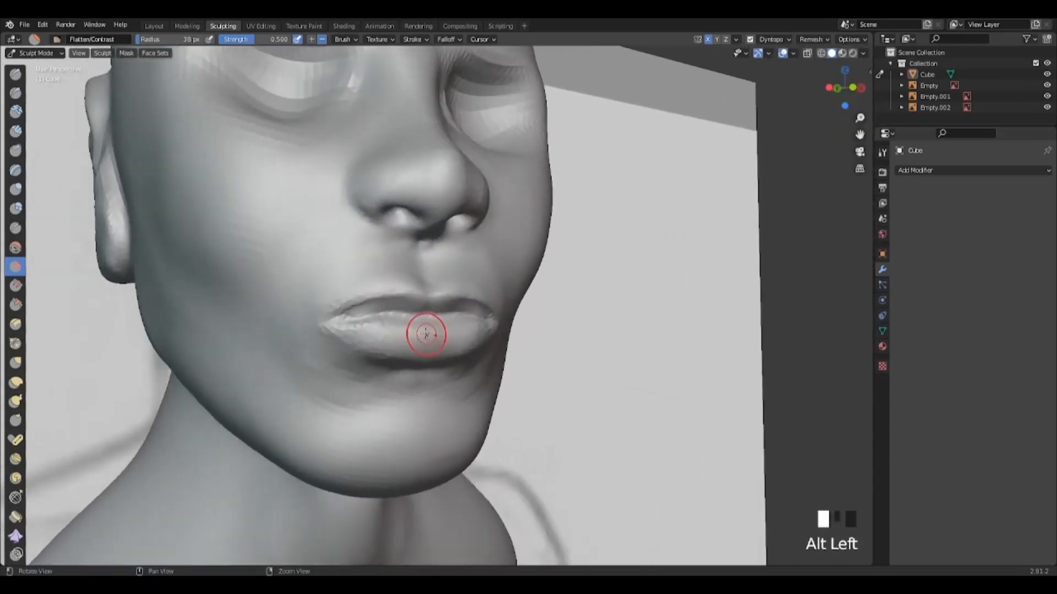
alt+right_drag(425, 332, 440, 281)
drag(401, 309, 441, 309)
drag(396, 309, 434, 310)
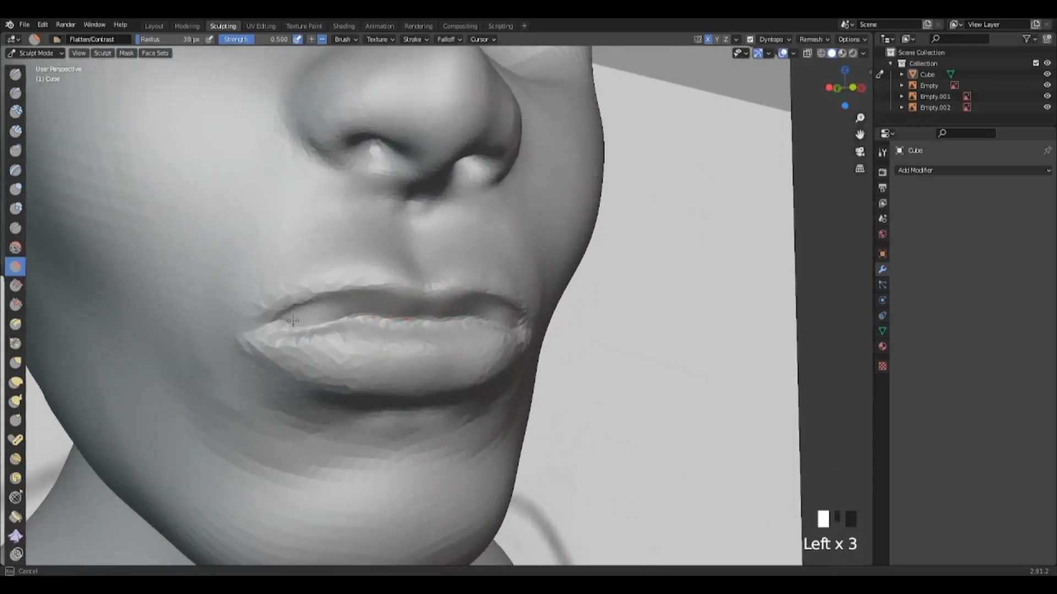
mouse_move(293, 320)
alt+mouse_down()
mouse_move(330, 385)
mouse_move(353, 465)
mouse_move(483, 448)
alt+mouse_up()
mouse_move(483, 448)
alt+mouse_down()
mouse_move(424, 414)
mouse_move(380, 435)
alt+mouse_up()
alt+middle_drag(380, 435, 470, 441)
mouse_move(469, 441)
alt+mouse_down()
mouse_move(550, 424)
mouse_move(540, 438)
mouse_move(471, 432)
alt+mouse_up()
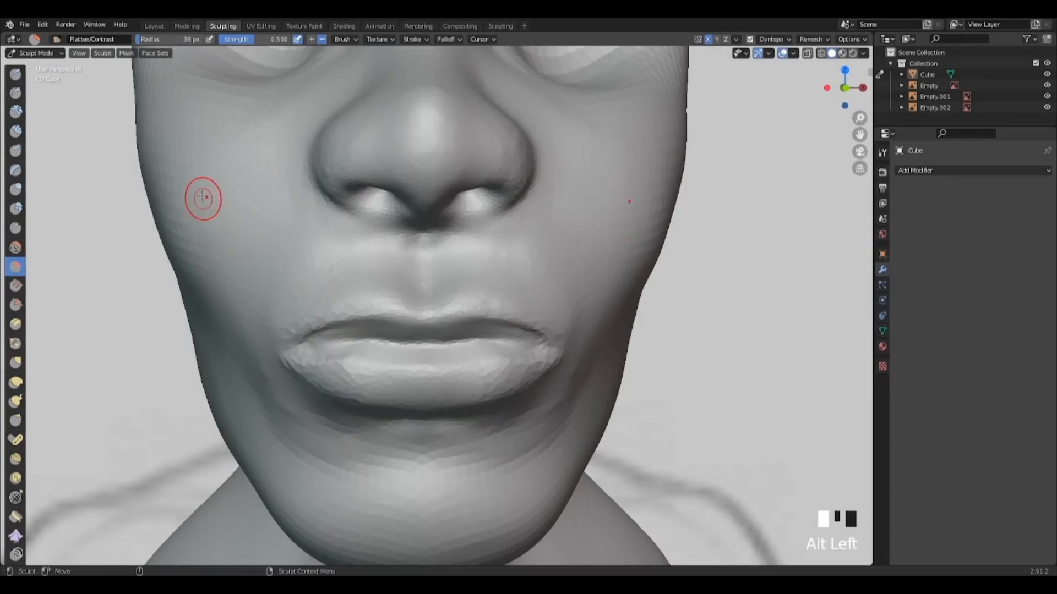
Carve a crisp mouth line out to the corners with the Draw Sharp brush at 35 px radius and 0.500 strength.
click(16, 94)
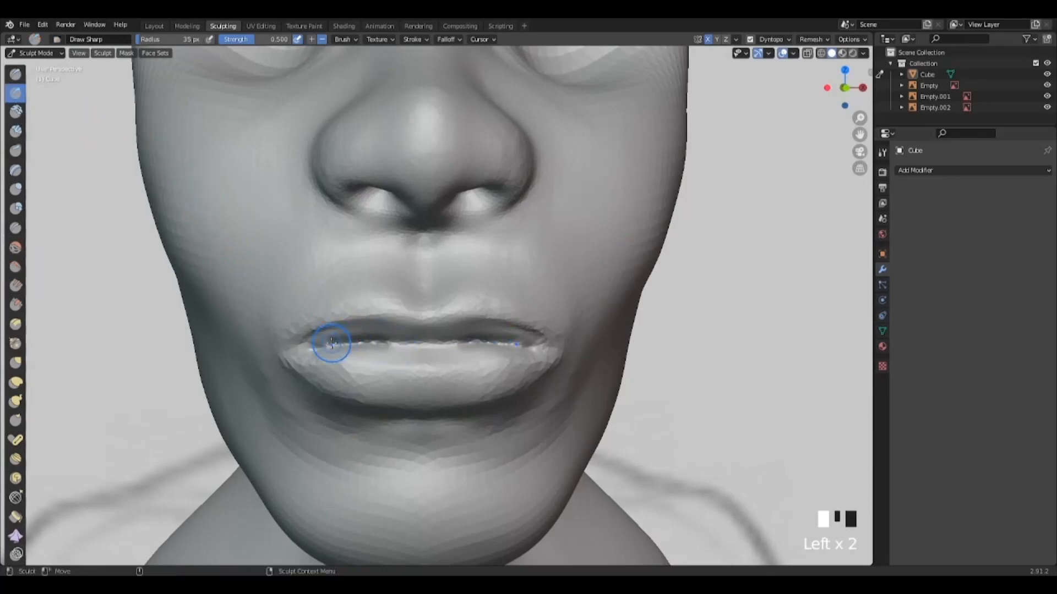
mouse_move(445, 340)
alt+mouse_down()
mouse_move(566, 373)
mouse_move(526, 377)
mouse_move(569, 374)
alt+mouse_up()
alt+right_drag(570, 374, 545, 314)
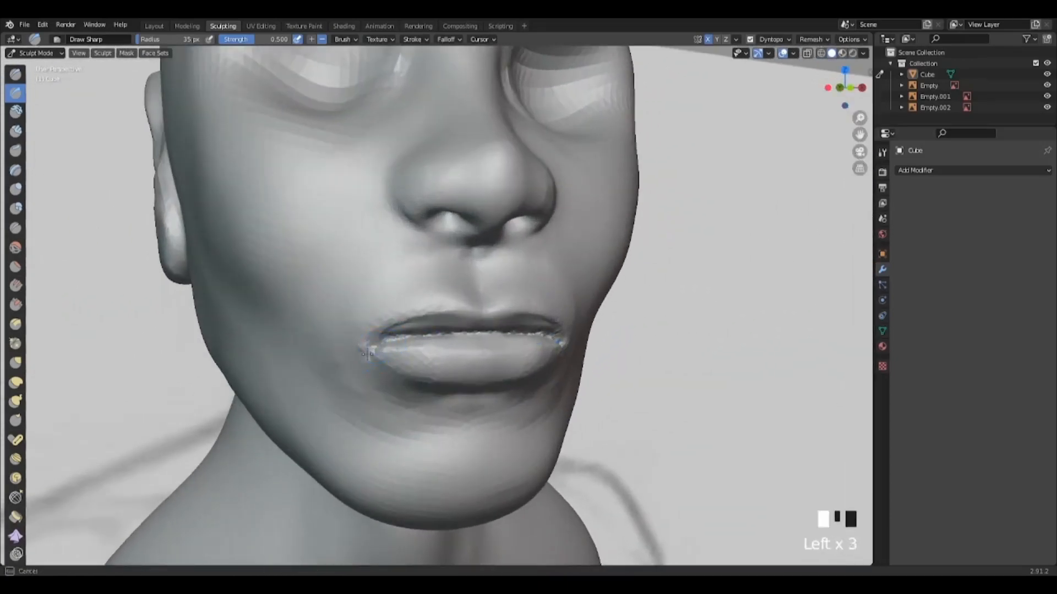
alt+drag(550, 379, 470, 391)
alt+right_drag(470, 392, 421, 336)
mouse_move(330, 314)
mouse_down()
mouse_move(413, 300)
mouse_move(463, 275)
mouse_up()
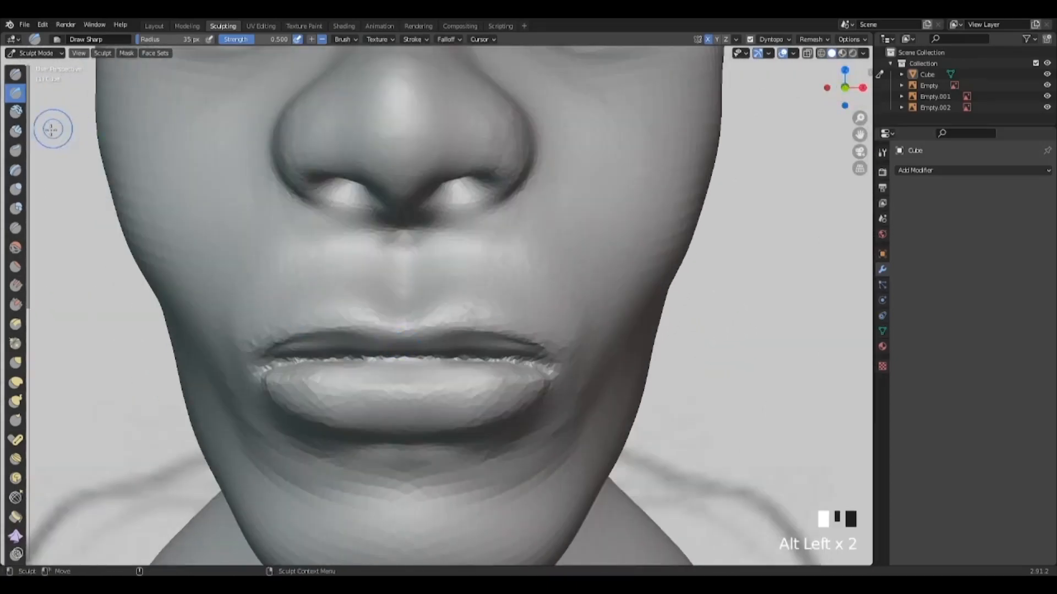
Build up the lips around the mouth line with the Draw brush at 86 px radius.
click(15, 74)
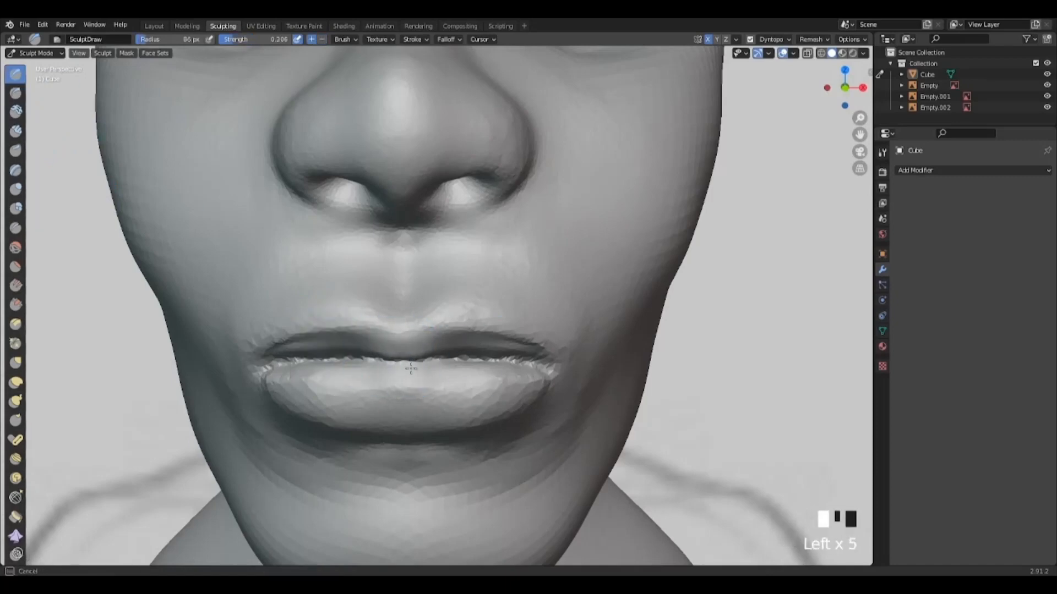
mouse_move(411, 367)
alt+mouse_down()
mouse_move(360, 388)
mouse_move(400, 364)
alt+mouse_up()
drag(357, 295, 421, 304)
Adjust the mouth line near the lip corners and center with the Grab brush at 29 px radius.
click(16, 362)
drag(326, 301, 326, 310)
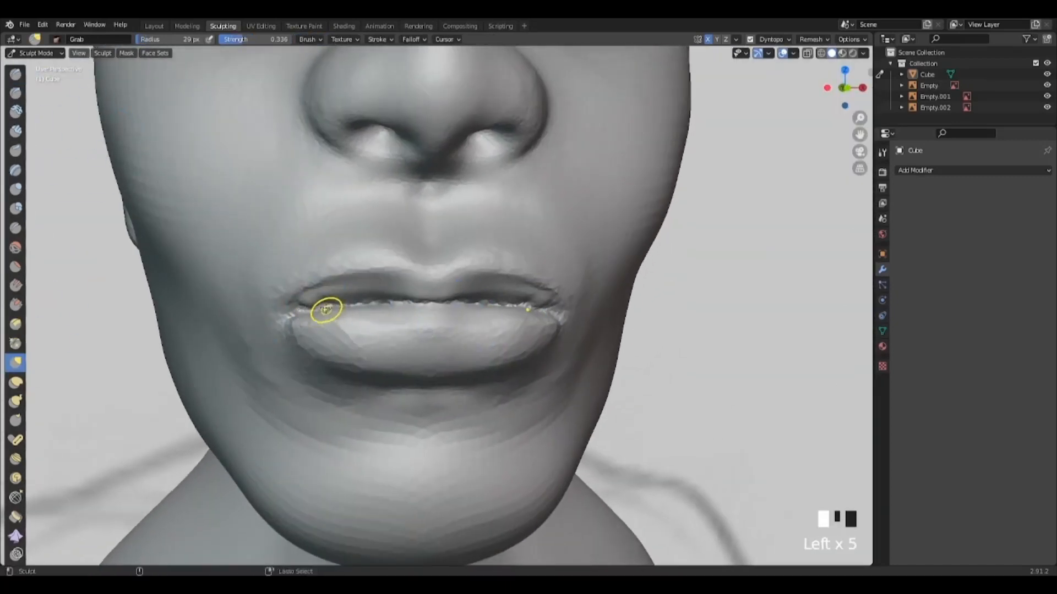
scroll(307, 333, down, 6)
mouse_move(462, 308)
alt+mouse_down()
mouse_move(380, 335)
mouse_move(450, 289)
alt+mouse_up()
scroll(441, 309, up, 5)
scroll(380, 335, up, 3)
drag(441, 286, 441, 293)
Refine the upper lip's shape with the Grab brush and sharpen the mouth line with Draw Sharp.
scroll(441, 297, down, 4)
mouse_move(495, 319)
alt+mouse_down()
mouse_move(429, 335)
mouse_move(418, 375)
mouse_move(429, 342)
alt+mouse_up()
scroll(418, 352, up, 3)
right_drag(503, 348, 485, 348)
alt+drag(484, 347, 443, 341)
mouse_move(394, 275)
mouse_down()
mouse_move(455, 300)
mouse_move(668, 333)
mouse_move(544, 327)
mouse_move(570, 325)
mouse_up()
alt+right_drag(550, 325, 572, 324)
click(16, 93)
mouse_move(495, 308)
alt+mouse_down()
mouse_move(412, 313)
mouse_move(462, 319)
alt+mouse_up()
Add fullness to the lips with the Inflate/Deflate brush at 110 px radius and 0.500 strength.
click(15, 190)
alt+right_drag(547, 325, 518, 328)
alt+drag(517, 327, 611, 336)
alt+right_drag(611, 336, 573, 336)
mouse_move(573, 336)
alt+mouse_down()
mouse_move(435, 331)
mouse_move(556, 330)
alt+mouse_up()
alt+right_drag(496, 330, 551, 330)
alt+drag(496, 330, 468, 292)
drag(449, 248, 443, 309)
ctrl+drag(443, 272, 430, 281)
Define the lower lip's bottom edge with Draw Sharp at 63 px radius and 0.213 strength, undoing the stroke at its corner.
click(15, 90)
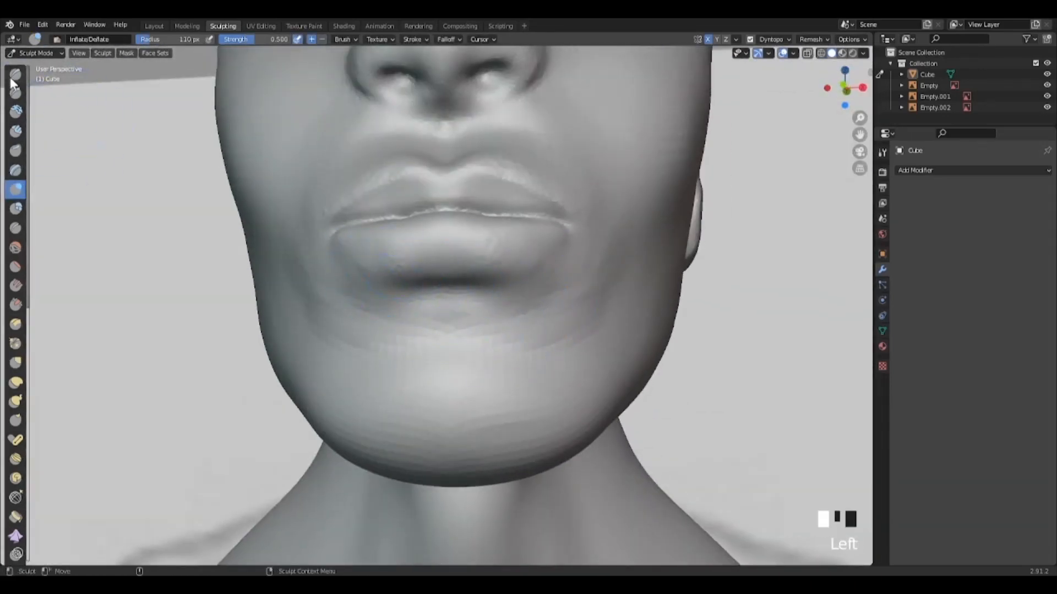
mouse_move(340, 267)
ctrl+mouse_down()
mouse_move(361, 283)
mouse_move(357, 304)
mouse_move(338, 288)
ctrl+mouse_up()
key(ctrl+z)
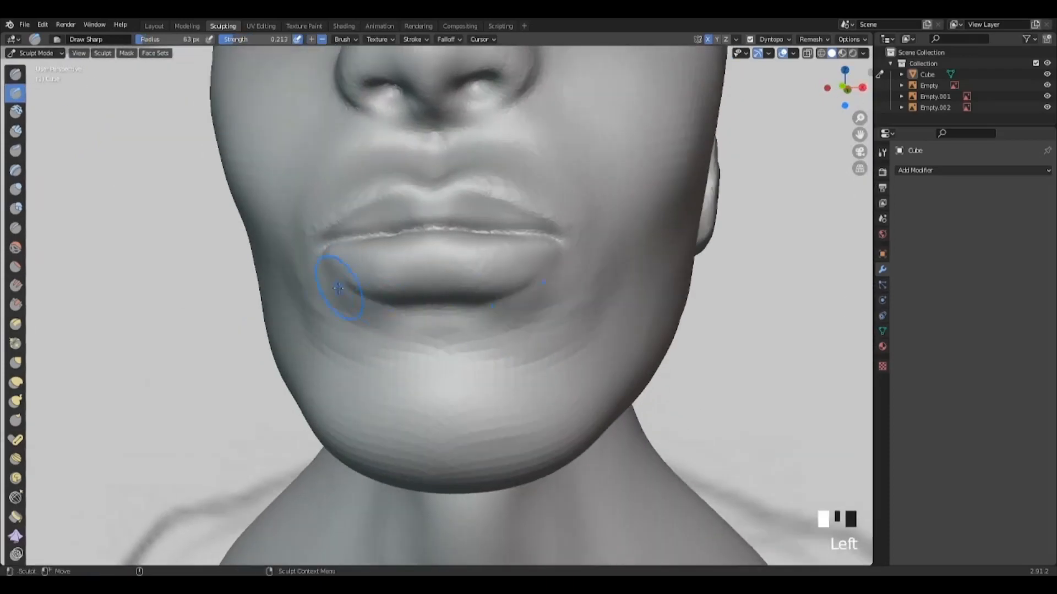
drag(417, 304, 438, 306)
alt+right_drag(437, 307, 408, 314)
alt+drag(358, 314, 417, 318)
Smooth the crease between the lower lip and the chin.
alt+drag(540, 313, 484, 322)
alt+right_drag(484, 322, 441, 342)
alt+drag(440, 342, 495, 373)
scroll(448, 303, up, 4)
scroll(453, 305, down, 2)
shift+drag(439, 299, 458, 298)
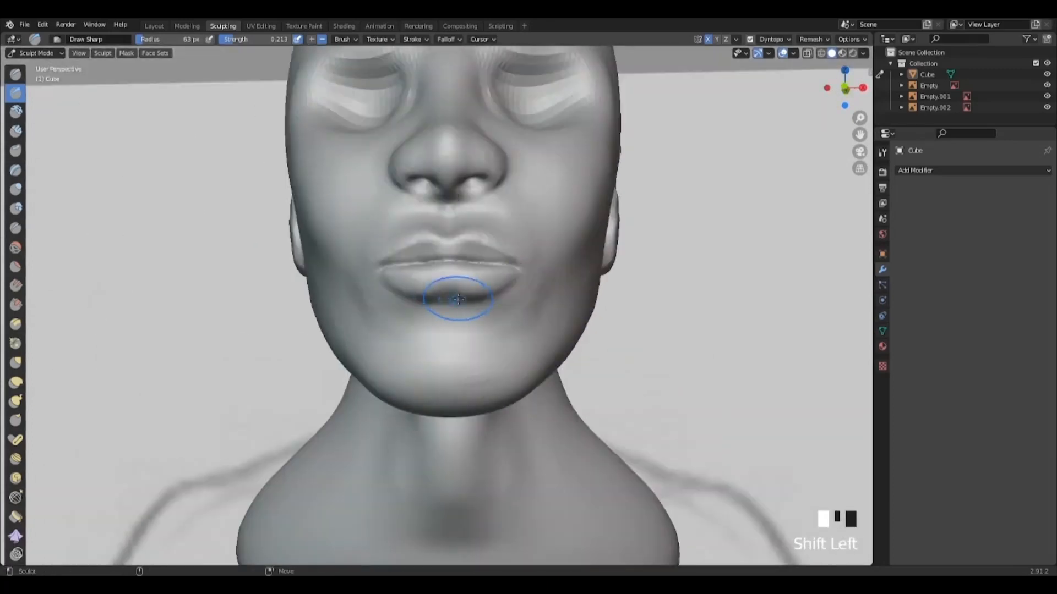
Examine the whole head from three-quarter and side angles, ending on a close view of the ear.
alt+right_drag(446, 293, 419, 330)
alt+drag(600, 352, 493, 415)
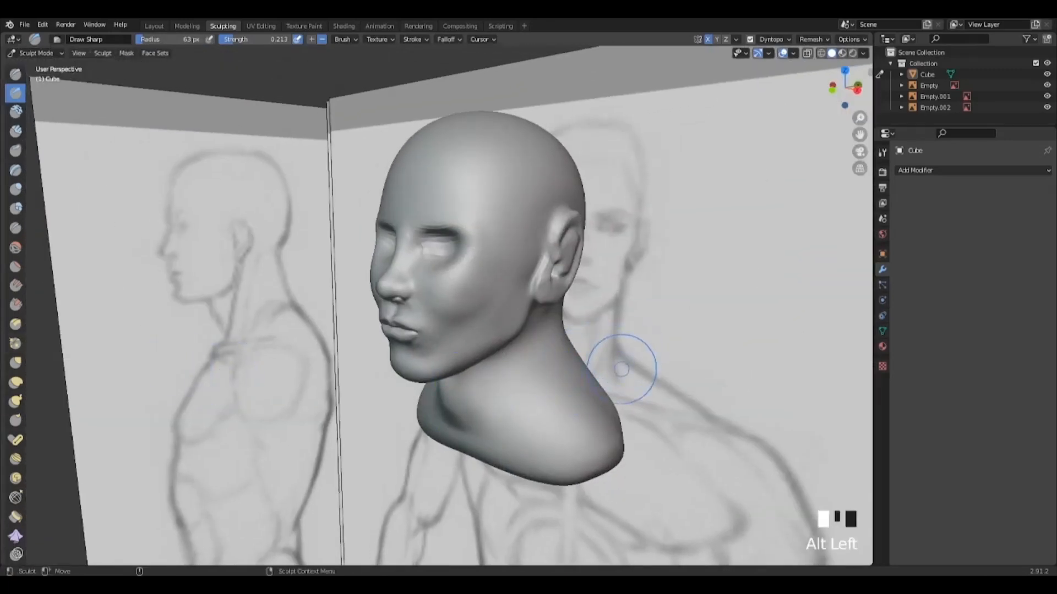
alt+middle_drag(623, 363, 599, 401)
mouse_move(562, 414)
alt+mouse_down()
mouse_move(658, 400)
mouse_move(566, 396)
alt+mouse_up()
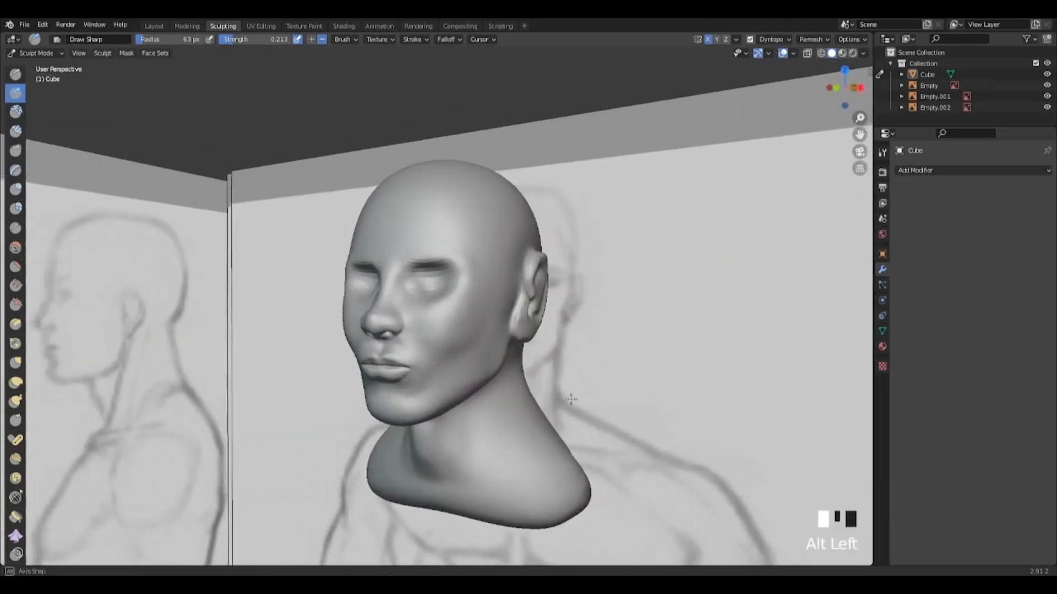
alt+middle_drag(502, 385, 512, 396)
alt+drag(512, 396, 490, 405)
alt+middle_drag(490, 406, 472, 406)
alt+drag(534, 418, 547, 417)
alt+right_drag(547, 417, 545, 384)
alt+middle_drag(545, 384, 470, 404)
alt+drag(471, 404, 448, 406)
alt+right_drag(449, 406, 444, 371)
alt+middle_drag(444, 372, 499, 323)
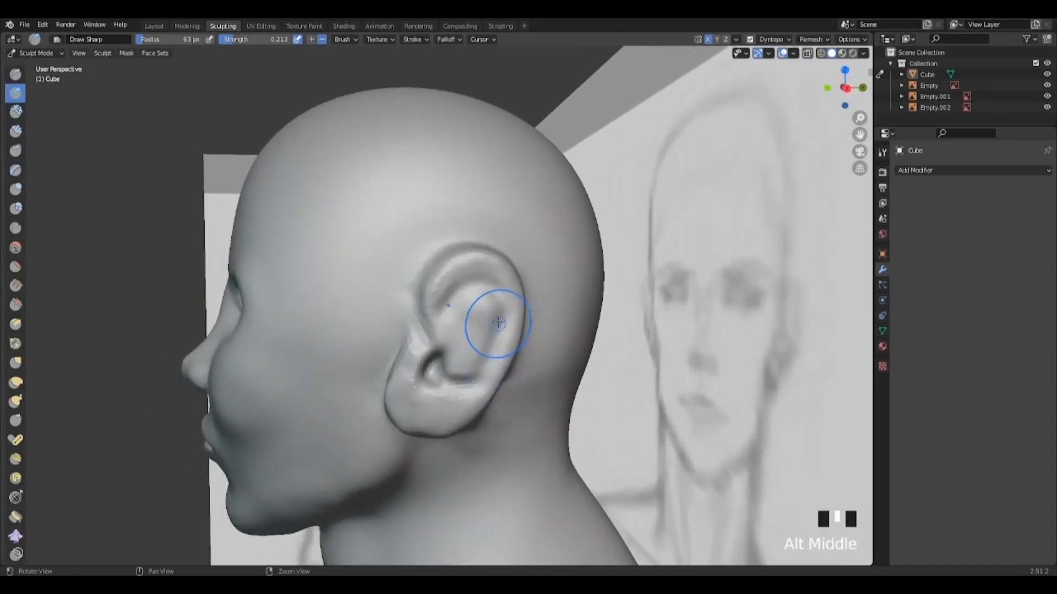
Build up the ear's inner ridges with the Draw brush at 0.181 strength, smoothing down toward the earlobe.
click(16, 73)
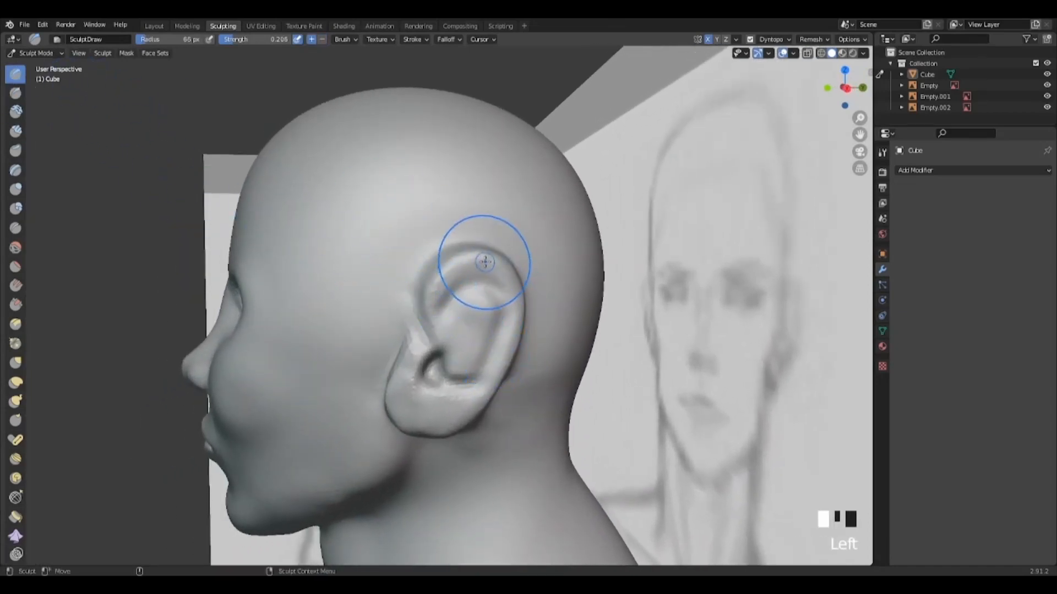
drag(396, 265, 397, 265)
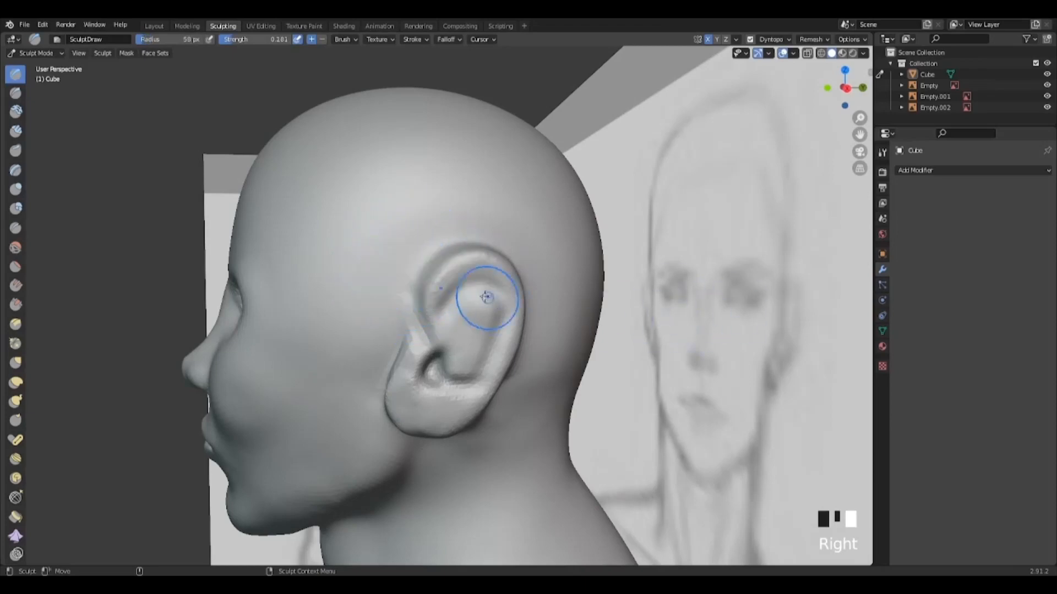
drag(487, 297, 454, 270)
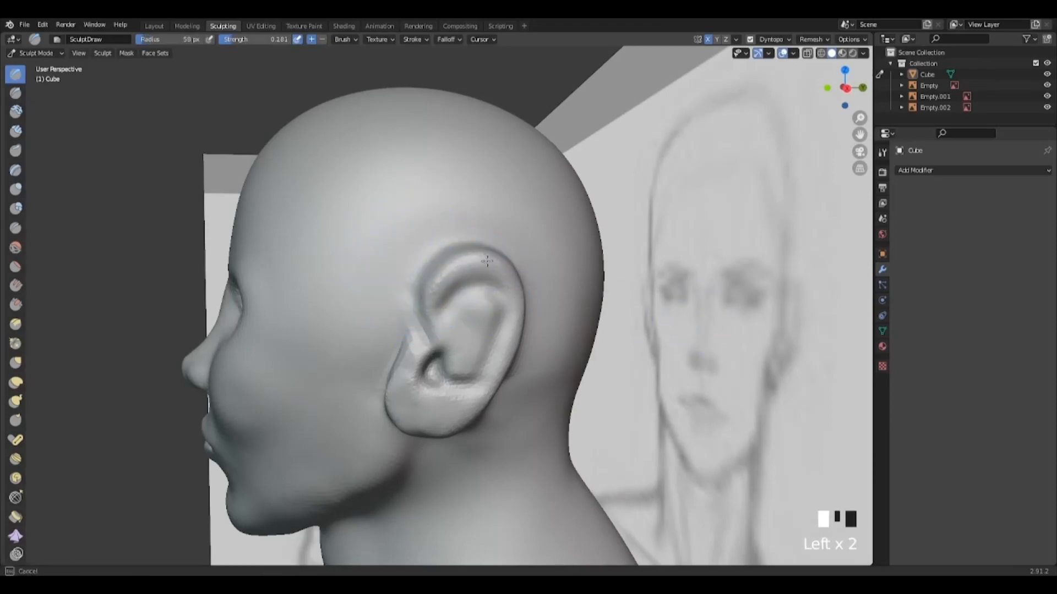
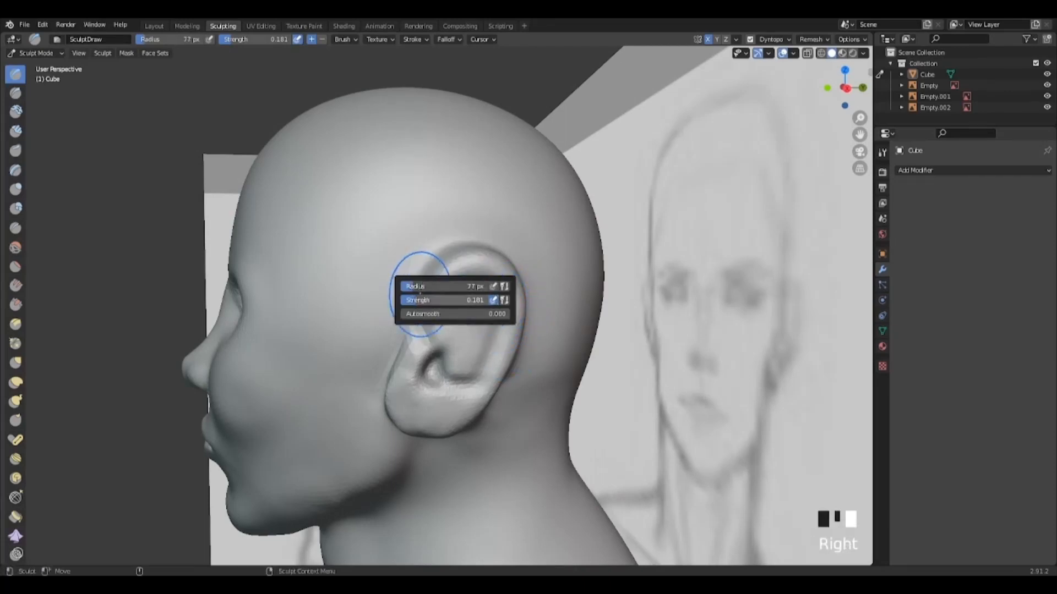
alt+right_drag(394, 287, 501, 303)
mouse_move(501, 304)
alt+mouse_down()
mouse_move(455, 283)
mouse_move(498, 297)
alt+mouse_up()
mouse_move(498, 297)
shift+mouse_down()
mouse_move(501, 307)
mouse_move(390, 389)
mouse_move(405, 385)
shift+mouse_up()
Pull the ear's outline into shape with the Grab brush at 187 px radius and 0.336 strength.
right_click(454, 332)
key(g)
right_click(389, 389)
mouse_move(405, 385)
alt+mouse_down()
mouse_move(424, 363)
mouse_move(443, 292)
mouse_move(384, 370)
mouse_move(468, 330)
alt+mouse_up()
alt+right_drag(467, 330, 430, 352)
alt+drag(429, 352, 396, 396)
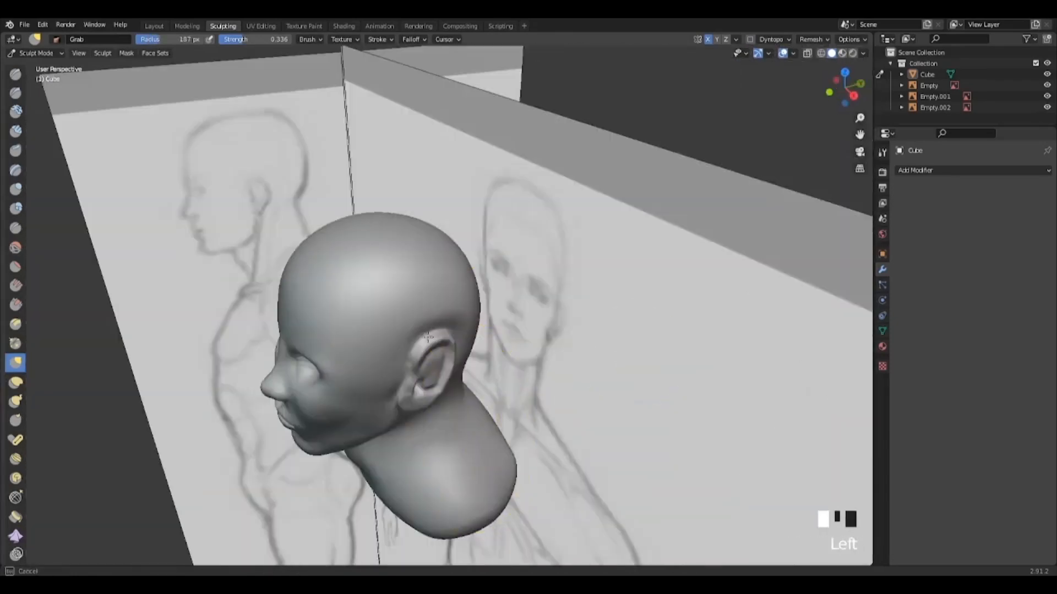
Refine the ear's rear contour with the Grab brush at 131 px radius.
key(space)
mouse_move(524, 361)
alt+mouse_down()
mouse_move(459, 343)
mouse_move(523, 325)
alt+mouse_up()
alt+right_drag(523, 325, 496, 341)
alt+drag(496, 342, 448, 354)
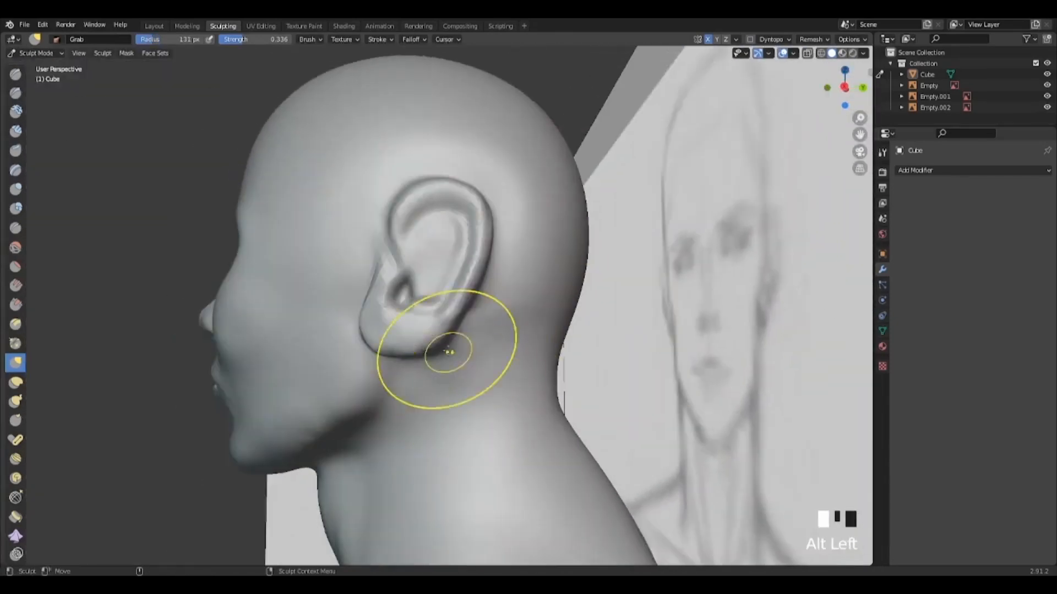
alt+right_drag(448, 354, 479, 363)
alt+drag(479, 363, 517, 371)
alt+right_drag(517, 370, 496, 309)
drag(496, 297, 485, 285)
mouse_move(485, 285)
alt+right_down()
mouse_move(427, 323)
mouse_move(500, 363)
mouse_move(529, 330)
alt+right_up()
alt+middle_drag(473, 330, 440, 342)
Carve the crease behind the earlobe with the Draw brush at 28 px radius and 0.412 strength, smoothing around the lobe.
click(15, 74)
right_click(363, 314)
mouse_move(385, 264)
alt+mouse_down()
mouse_move(363, 314)
mouse_move(347, 312)
alt+mouse_up()
mouse_move(418, 341)
alt+mouse_down()
mouse_move(530, 311)
mouse_move(495, 308)
mouse_move(519, 283)
mouse_move(407, 308)
alt+mouse_up()
mouse_move(485, 297)
shift+mouse_down()
mouse_move(499, 326)
mouse_move(441, 352)
shift+mouse_up()
shift+drag(424, 412, 439, 435)
alt+drag(439, 385, 511, 352)
ctrl+drag(457, 275, 444, 305)
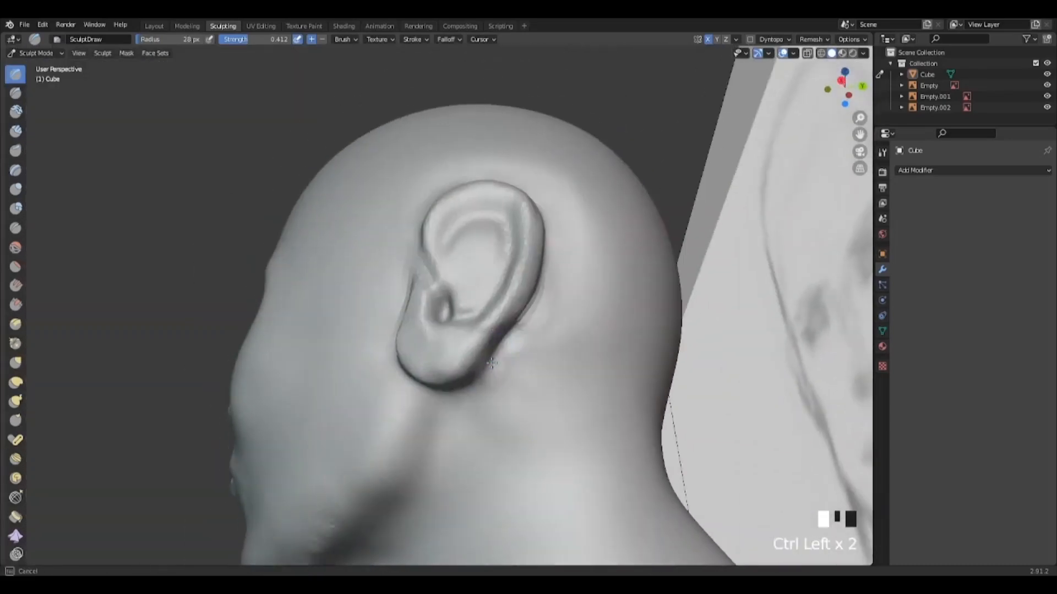
Smooth the skin behind the ear and deepen the groove along the ear's rear edge.
alt+drag(444, 352, 517, 308)
alt+middle_drag(495, 331, 531, 352)
alt+drag(530, 352, 484, 341)
mouse_move(517, 314)
shift+mouse_down()
mouse_move(500, 335)
mouse_move(595, 324)
shift+mouse_up()
mouse_move(550, 275)
ctrl+mouse_down()
mouse_move(556, 308)
mouse_move(501, 330)
mouse_move(523, 358)
ctrl+mouse_up()
alt+drag(524, 308, 496, 358)
mouse_move(496, 358)
alt+right_down()
mouse_move(501, 333)
mouse_move(517, 325)
alt+right_up()
Adjust the ear's overall shape and tilt with the Grab brush.
key(g)
right_click(439, 309)
mouse_move(518, 324)
alt+middle_down()
mouse_move(500, 289)
mouse_move(538, 327)
alt+middle_up()
drag(469, 330, 472, 324)
mouse_move(472, 324)
alt+mouse_down()
mouse_move(453, 304)
mouse_move(540, 309)
alt+mouse_up()
mouse_move(524, 308)
mouse_down()
mouse_move(462, 396)
mouse_move(509, 364)
mouse_up()
Build up the ear's upper rim and carve its inner hollows with the Draw brush at 0.412 strength.
key(x)
scroll(509, 330, up, 1)
drag(467, 209, 445, 281)
alt+drag(492, 284, 509, 288)
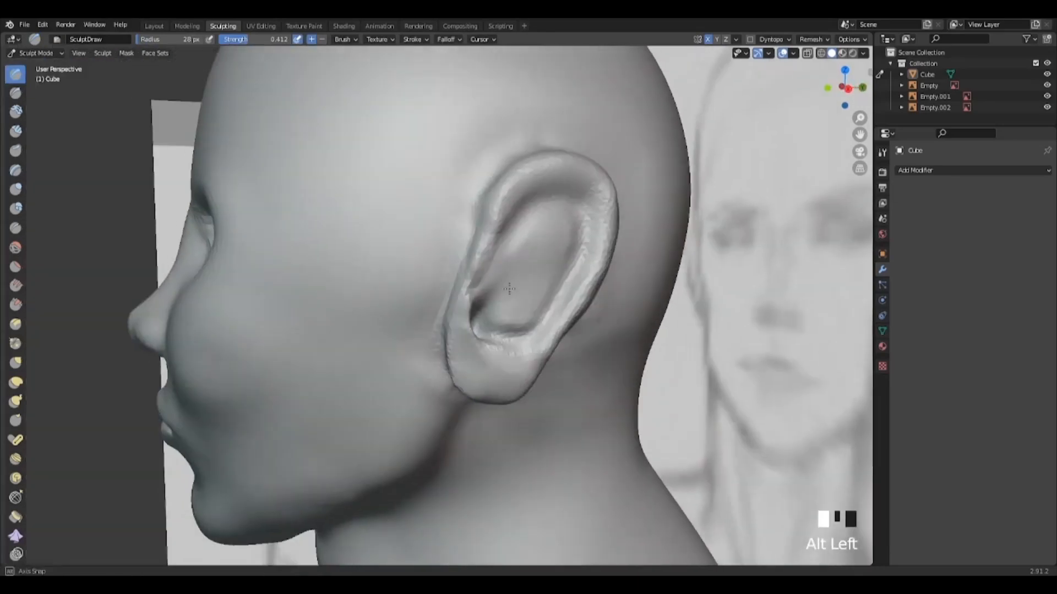
mouse_move(542, 205)
alt+mouse_down()
mouse_move(513, 230)
mouse_move(535, 242)
alt+mouse_up()
ctrl+drag(476, 256, 518, 283)
mouse_move(523, 216)
ctrl+mouse_down()
mouse_move(527, 271)
mouse_move(464, 289)
mouse_move(489, 330)
mouse_move(466, 282)
ctrl+mouse_up()
ctrl+drag(487, 248, 503, 289)
mouse_move(479, 267)
ctrl+mouse_down()
mouse_move(493, 315)
mouse_move(479, 280)
mouse_move(490, 275)
ctrl+mouse_up()
Resize the Draw brush, refine the ear's inner folds and smooth its surface.
key(f)
click(478, 269)
mouse_move(489, 270)
mouse_down()
mouse_move(465, 258)
mouse_move(480, 277)
mouse_up()
scroll(484, 281, down, 2)
mouse_move(495, 297)
alt+mouse_down()
mouse_move(670, 307)
mouse_move(528, 297)
alt+mouse_up()
mouse_move(542, 258)
shift+mouse_down()
mouse_move(550, 280)
mouse_move(512, 284)
shift+mouse_up()
scroll(540, 280, down, 3)
alt+middle_drag(528, 275, 483, 284)
alt+drag(483, 284, 468, 264)
mouse_move(388, 270)
shift+mouse_down()
mouse_move(385, 316)
mouse_move(394, 270)
shift+mouse_up()
scroll(425, 323, up, 2)
mouse_move(380, 314)
alt+mouse_down()
mouse_move(424, 323)
mouse_move(464, 306)
mouse_move(485, 317)
alt+mouse_up()
drag(490, 335, 512, 337)
scroll(511, 353, down, 5)
Adjust the neck contour below the ear with the Grab brush at 97 px radius and 0.336 strength.
alt+drag(529, 374, 611, 374)
key(g)
alt+drag(456, 359, 379, 352)
mouse_move(429, 359)
mouse_down()
mouse_move(515, 413)
mouse_move(496, 400)
mouse_up()
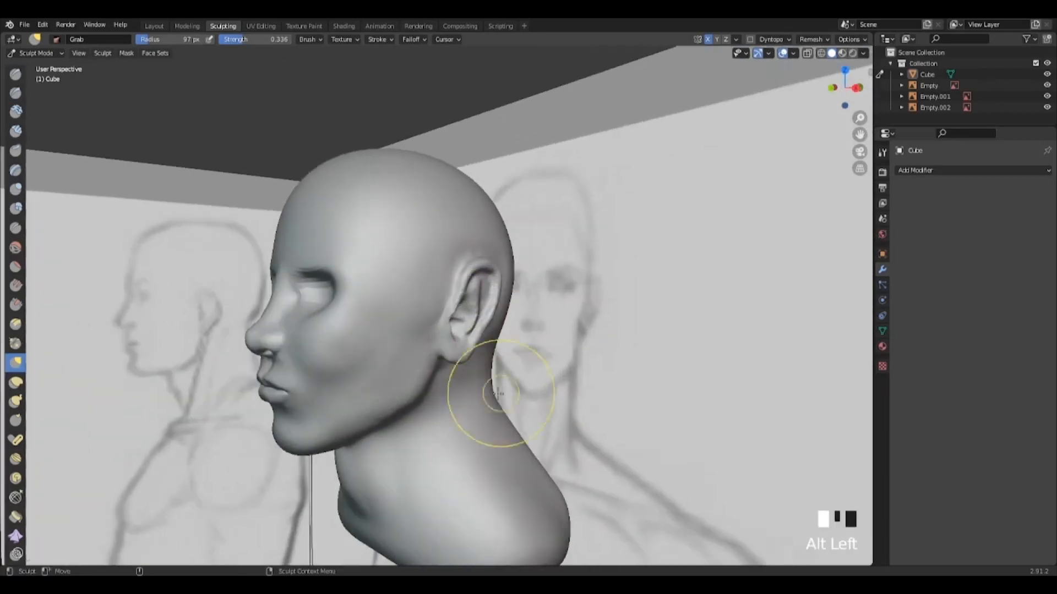
scroll(405, 401, down, 2)
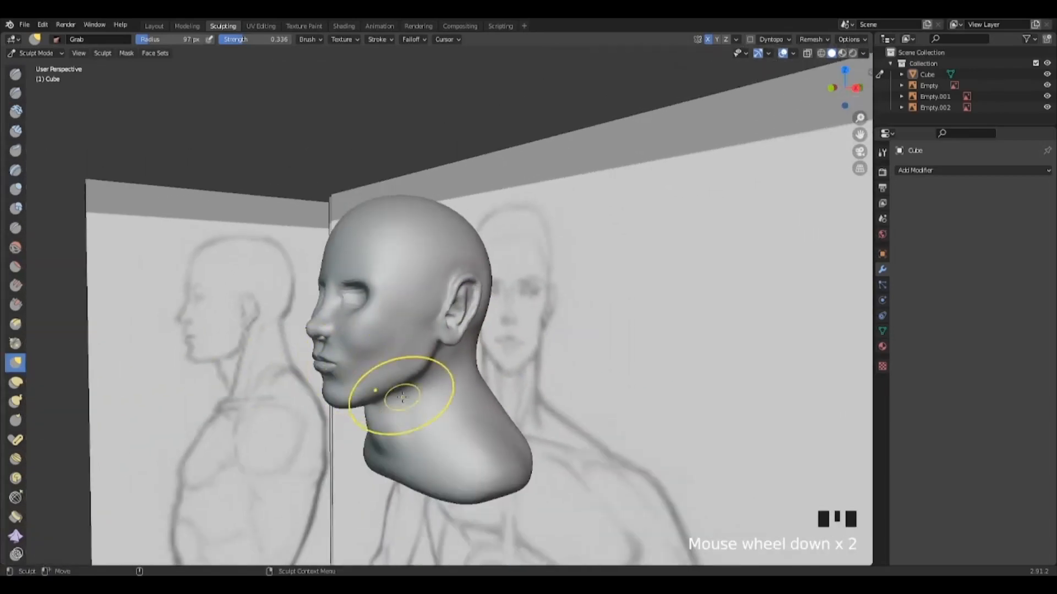
alt+middle_drag(406, 401, 420, 438)
alt+drag(420, 438, 468, 414)
alt+right_drag(467, 414, 529, 399)
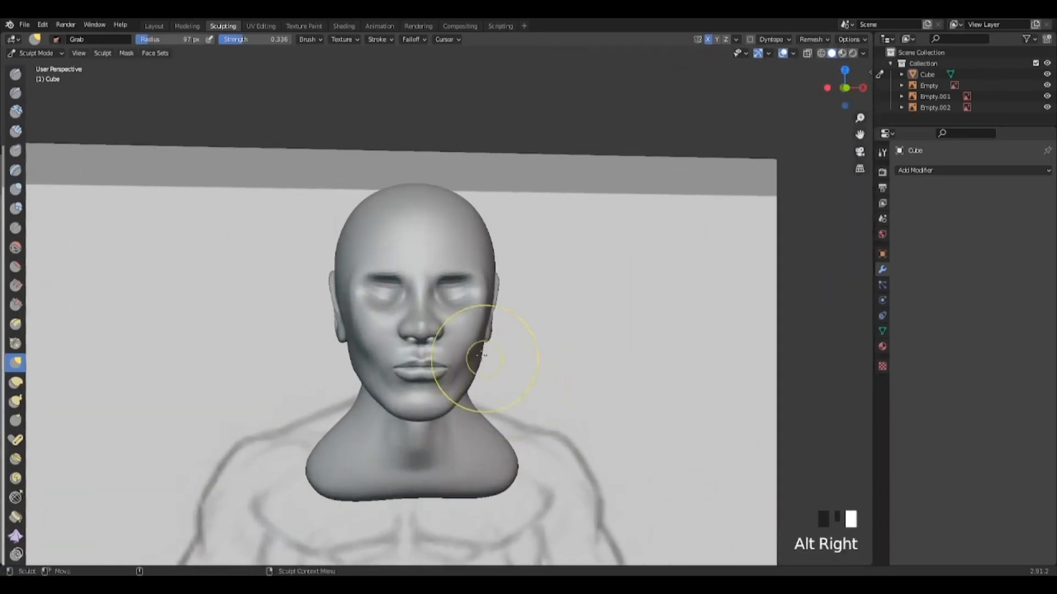
Switch to Object Mode and add a UV sphere for the eyeball.
click(36, 53)
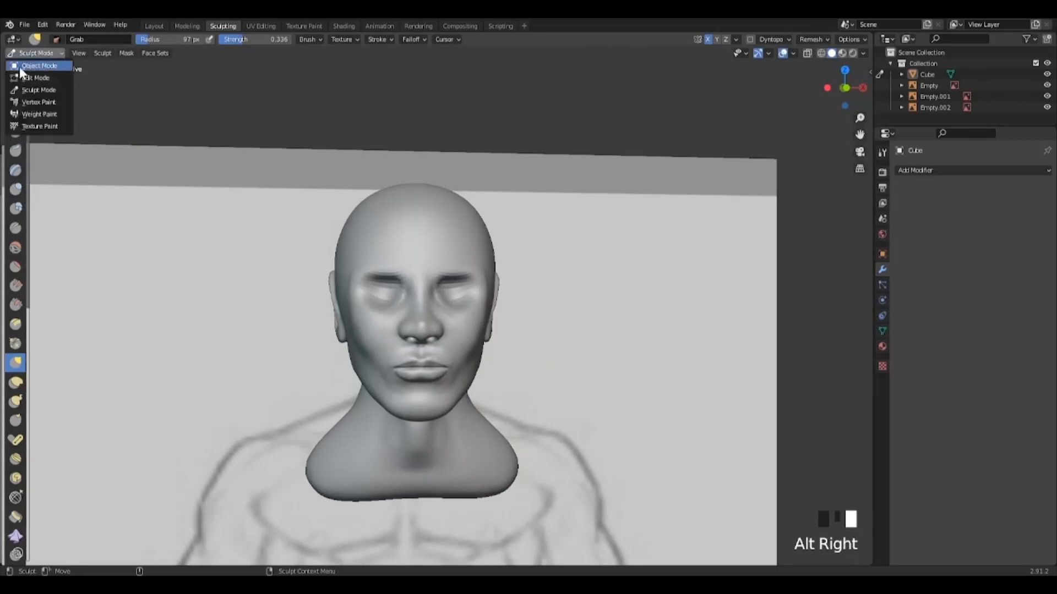
click(33, 65)
scroll(596, 277, down, 2)
alt+drag(595, 277, 539, 289)
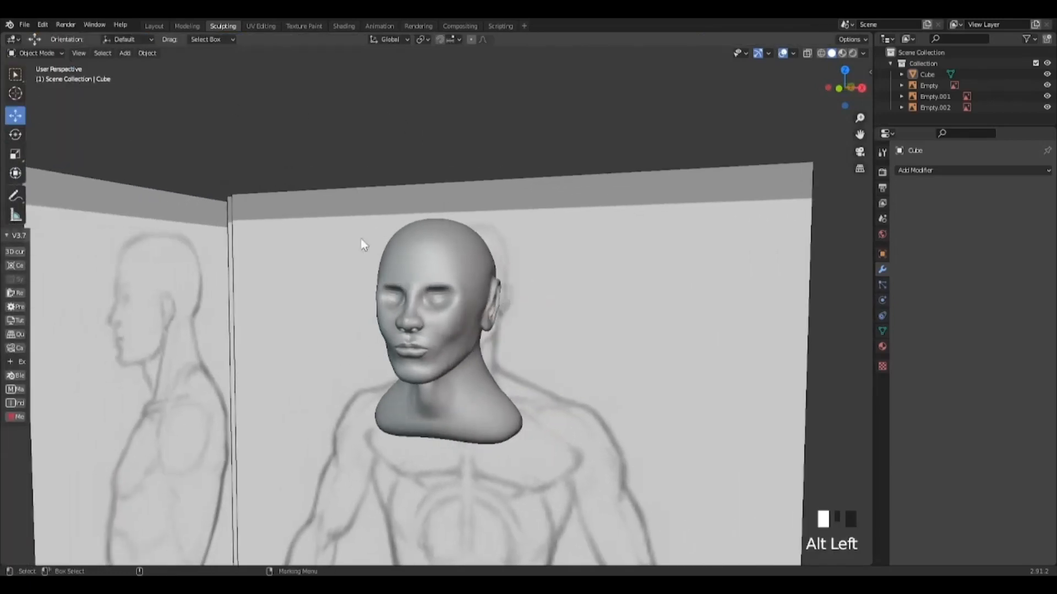
click(123, 54)
mouse_move(162, 67)
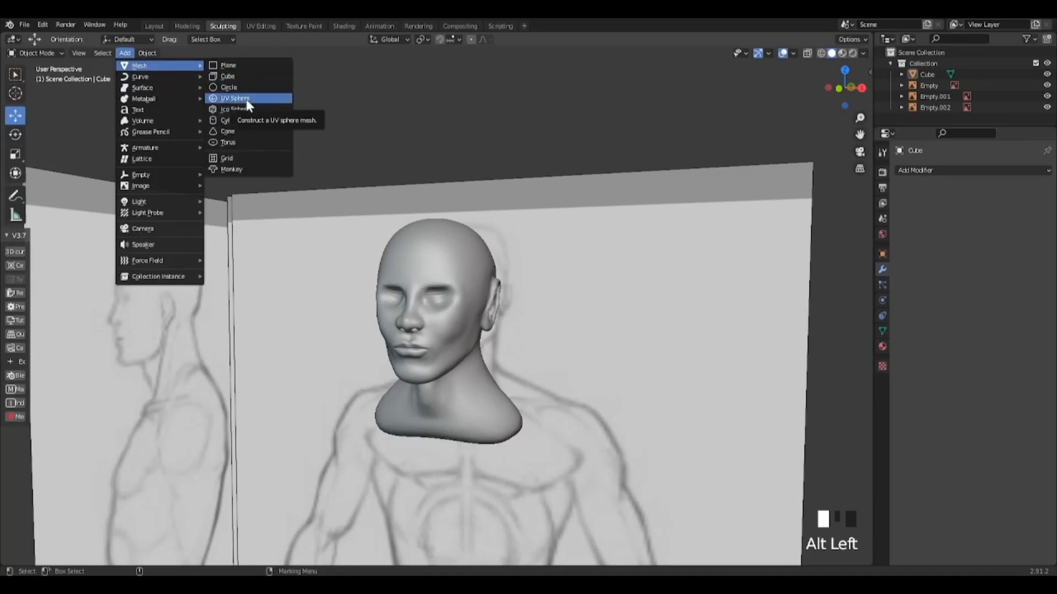
click(246, 99)
Raise the sphere up to the head and scale it down to fit inside the head.
scroll(477, 401, down, 12)
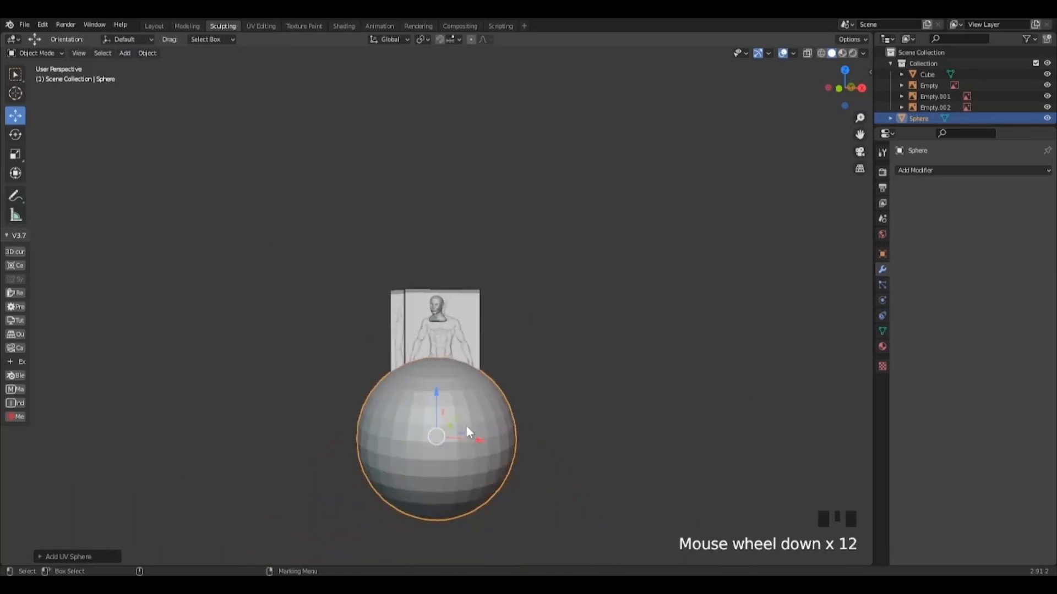
drag(441, 399, 445, 278)
key(r)
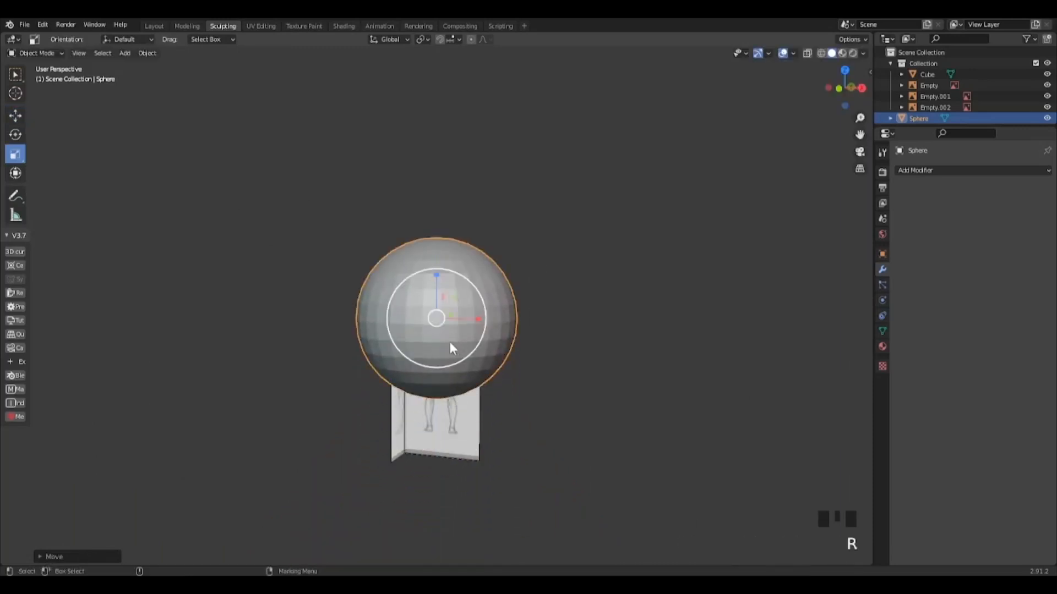
drag(449, 341, 435, 146)
scroll(471, 329, down, 5)
key(w)
scroll(443, 107, down, 1)
Resize the sphere to eyeball size and seat it in the head's left eye socket.
alt+drag(519, 163, 490, 186)
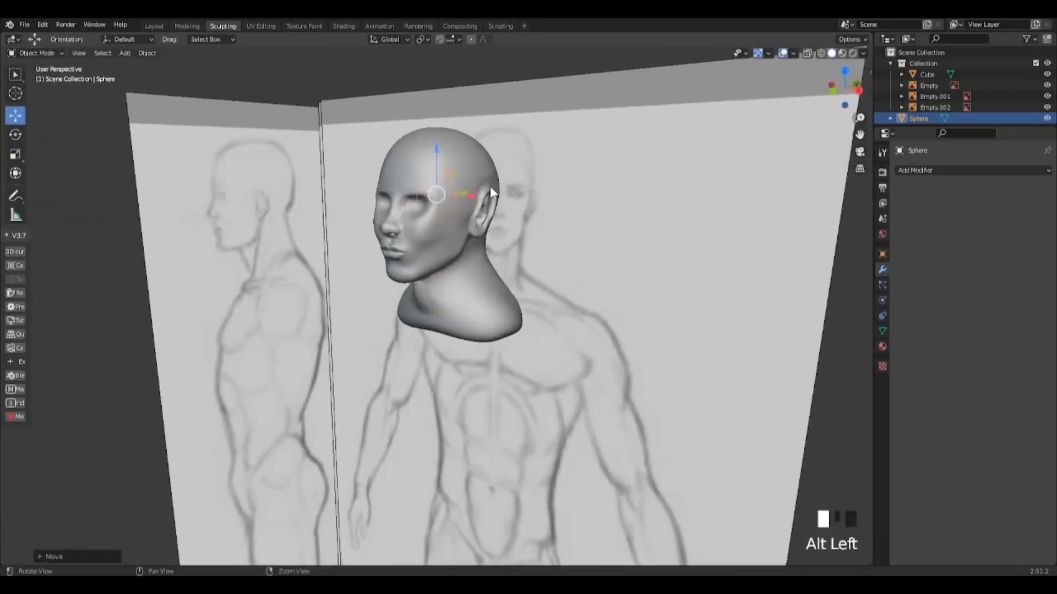
alt+right_drag(490, 186, 484, 140)
alt+middle_drag(484, 140, 507, 270)
alt+right_drag(506, 270, 532, 332)
alt+middle_drag(500, 218, 503, 313)
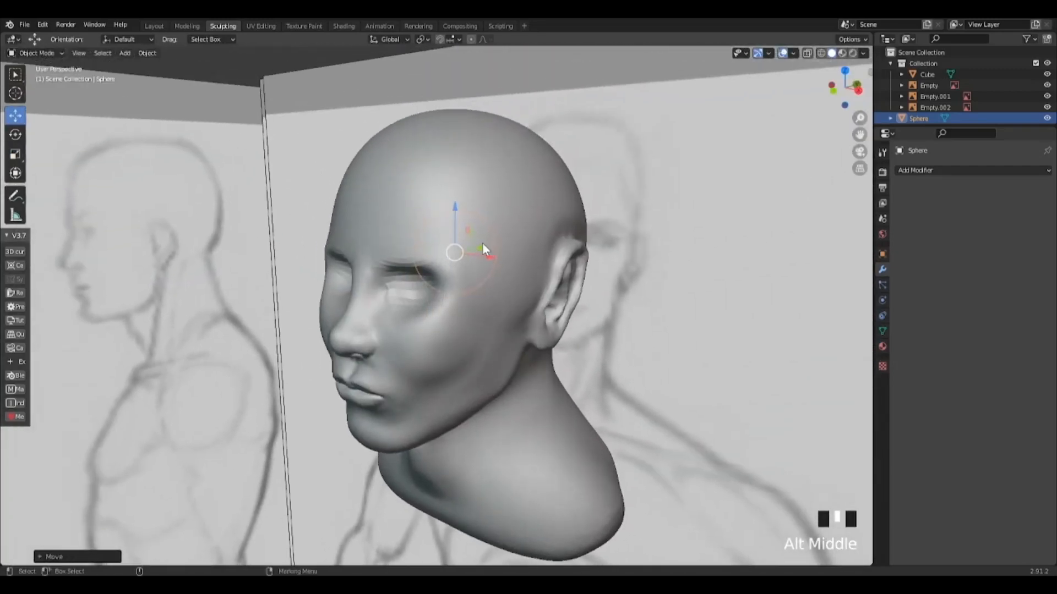
drag(482, 249, 524, 314)
scroll(524, 315, up, 1)
key(w)
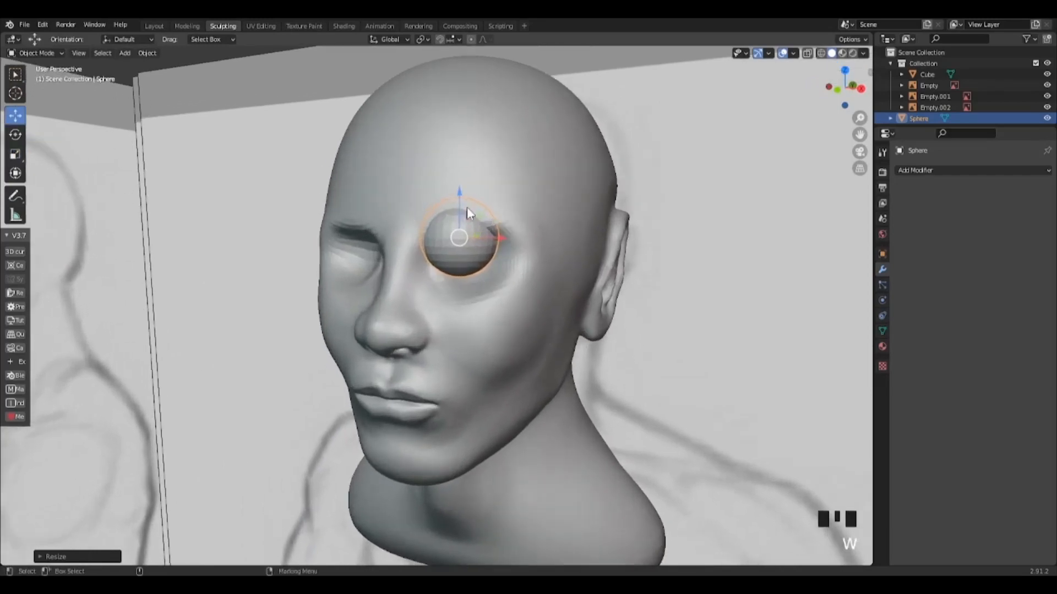
drag(460, 195, 461, 218)
alt+drag(546, 239, 434, 284)
alt+drag(473, 322, 528, 331)
Add a Mirror modifier on the X axis to the eyeball sphere.
click(692, 93)
scroll(606, 304, down, 3)
alt+middle_drag(529, 330, 545, 270)
alt+drag(545, 269, 467, 316)
click(463, 323)
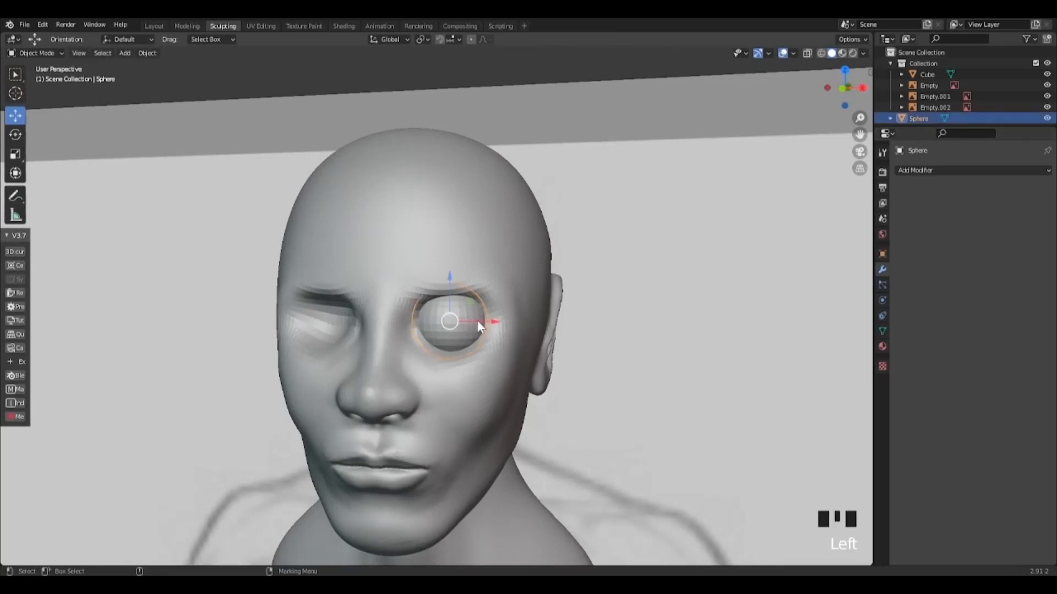
click(936, 170)
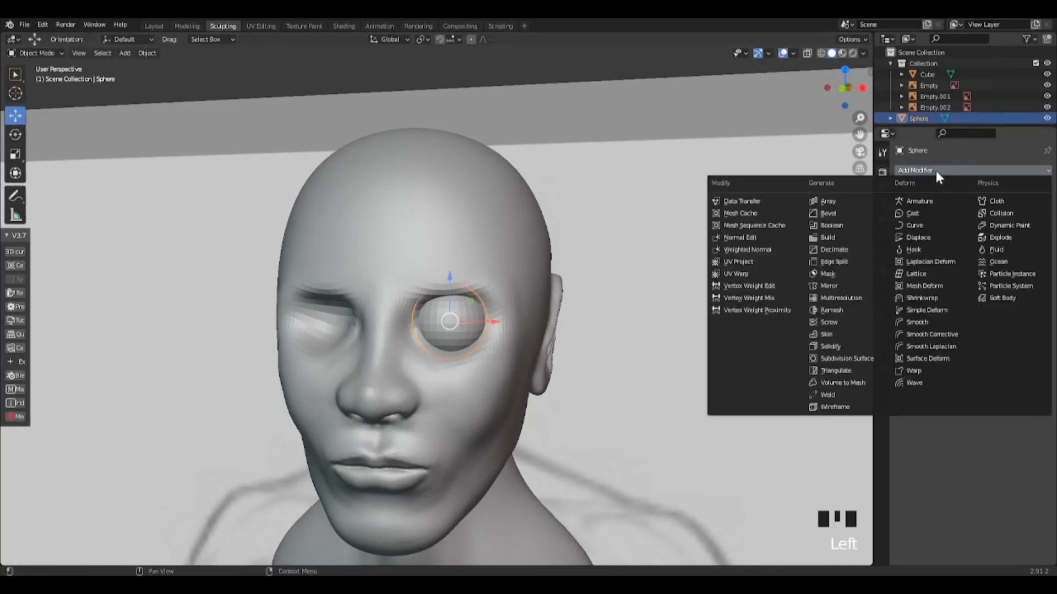
click(844, 287)
scroll(543, 339, down, 4)
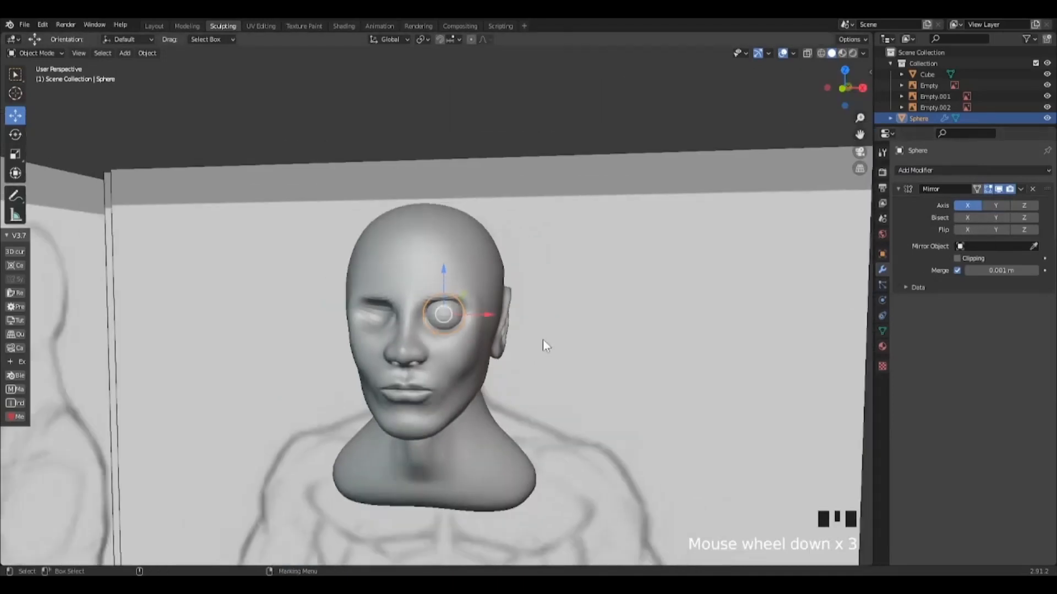
Add a cube as a mirror reference and scale it down.
click(489, 170)
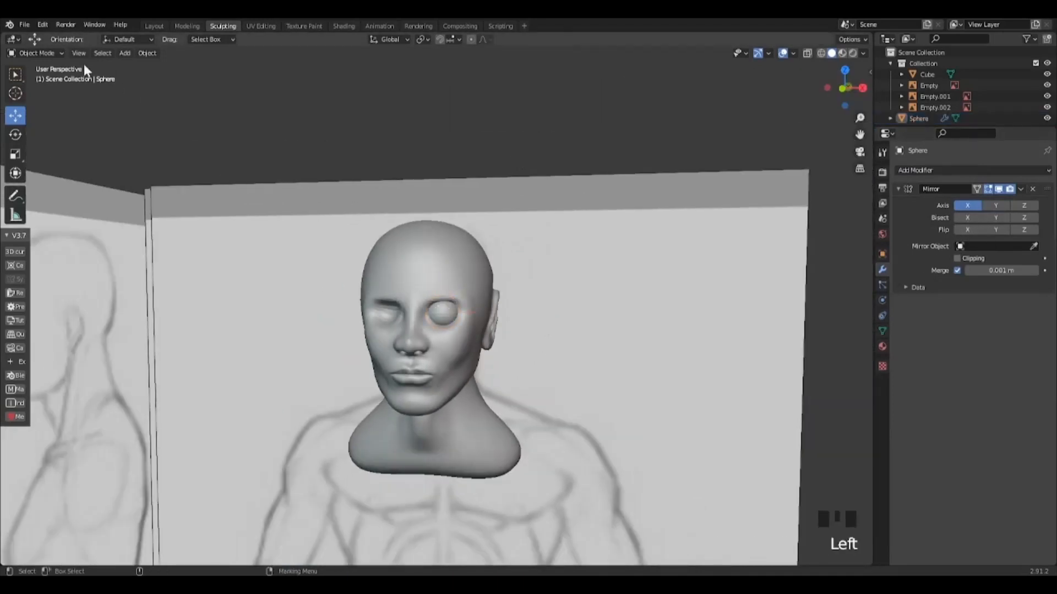
click(124, 53)
mouse_move(147, 52)
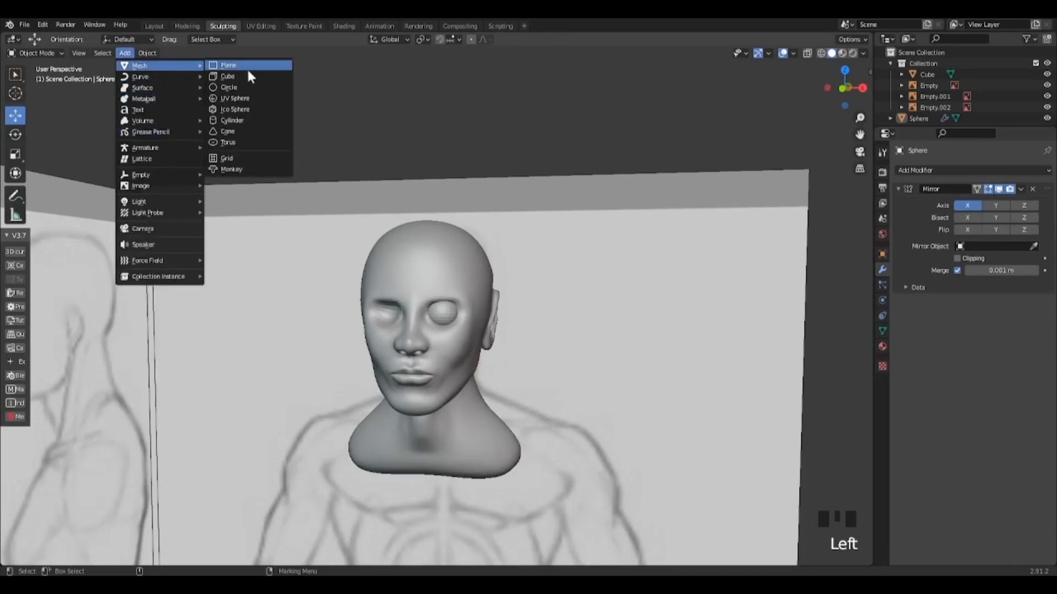
click(248, 75)
scroll(455, 428, down, 10)
key(s)
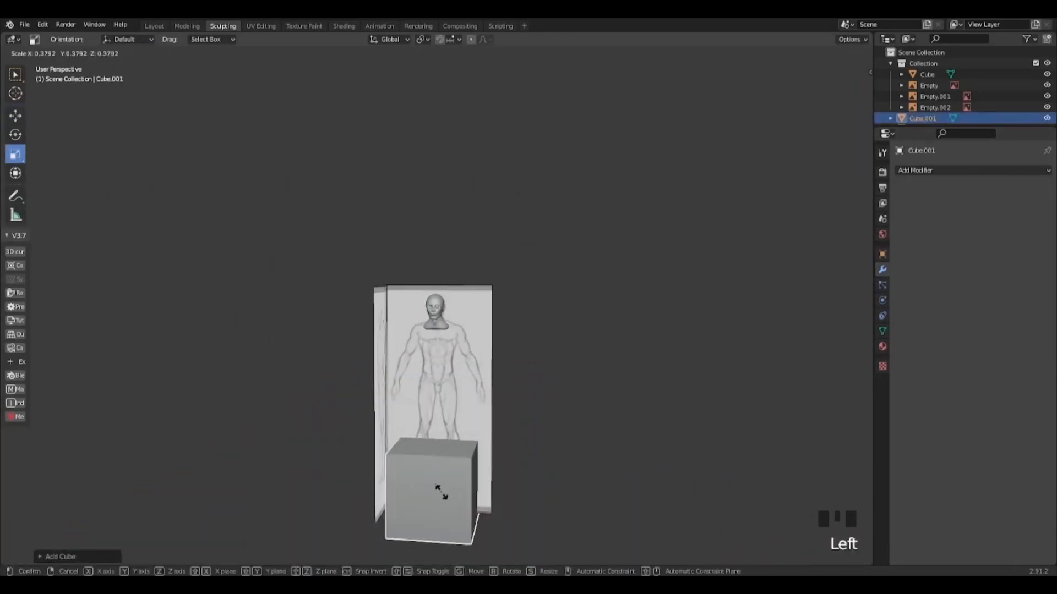
click(435, 486)
Move the cube straight up above the head and shrink it further.
key(w)
drag(435, 446, 435, 230)
key(f)
scroll(508, 358, down, 5)
alt+middle_drag(503, 429, 491, 322)
alt+right_drag(491, 322, 482, 405)
alt+middle_drag(482, 404, 480, 325)
key(r)
drag(445, 184, 432, 177)
key(w)
click(558, 200)
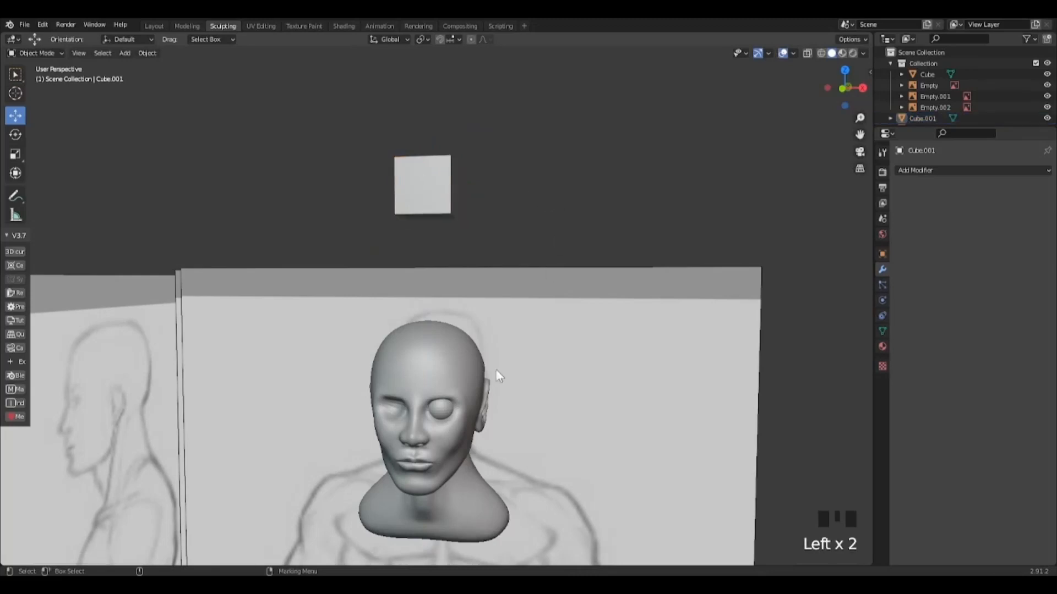
Set the cube above the head (Cube.001) as the mirror object of the eyeball's Mirror modifier.
alt+middle_drag(471, 408, 471, 399)
alt+right_drag(471, 398, 469, 371)
alt+middle_drag(469, 371, 476, 376)
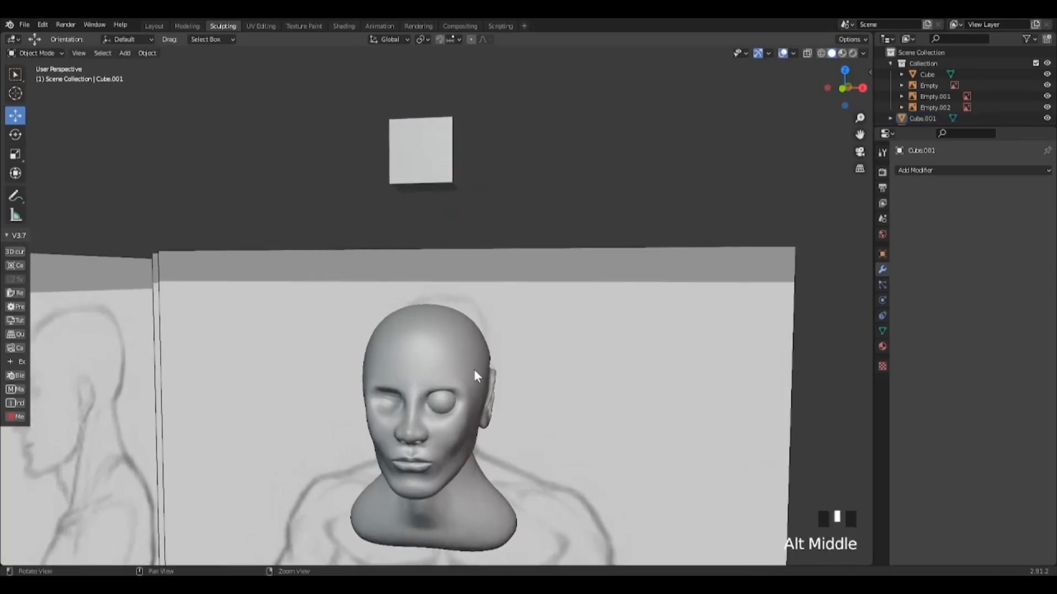
alt+drag(476, 376, 479, 366)
alt+right_drag(479, 365, 483, 376)
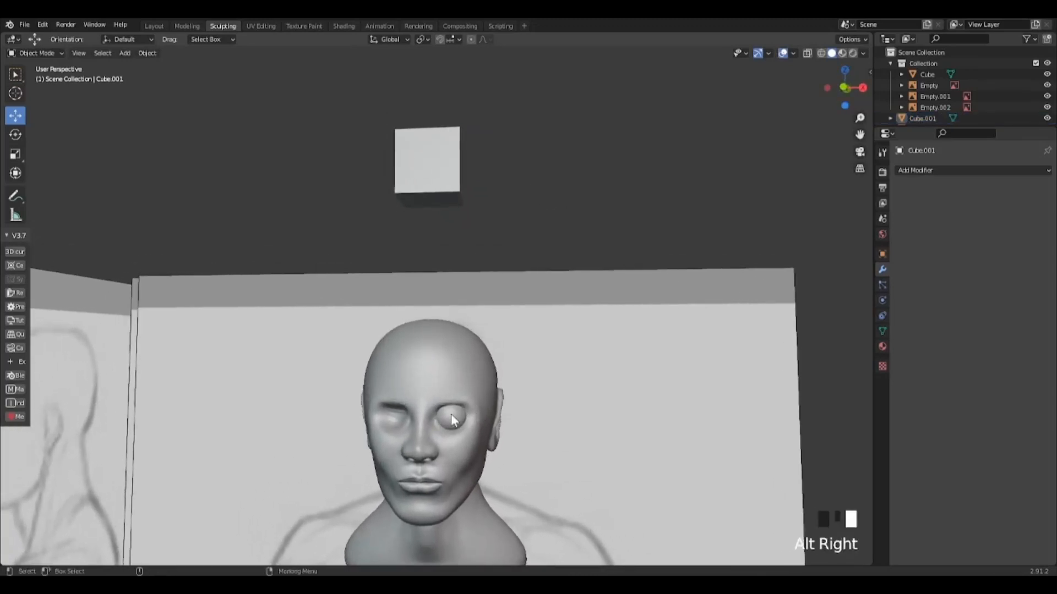
click(451, 416)
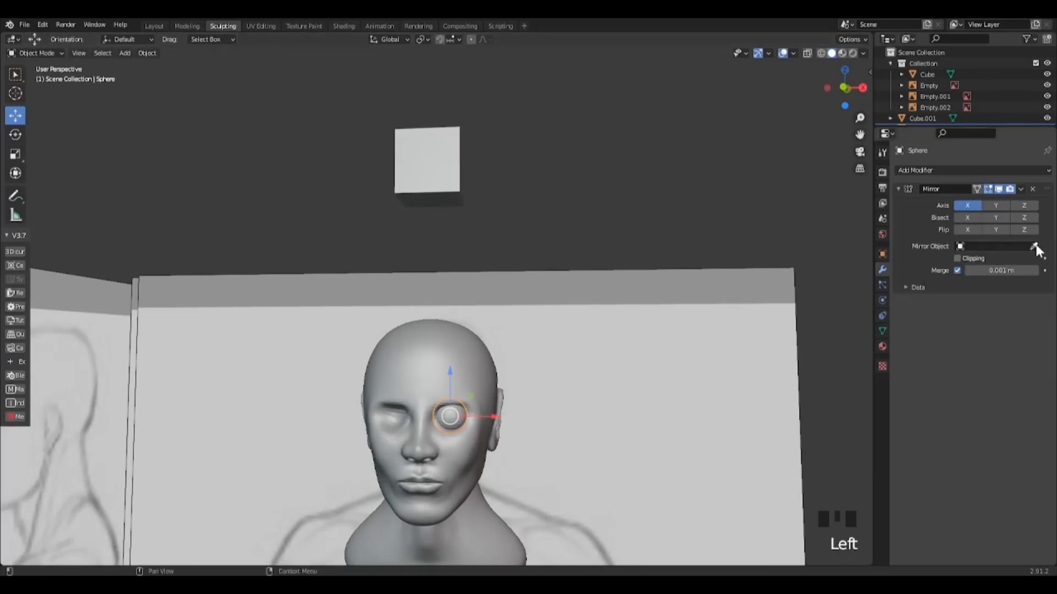
click(413, 144)
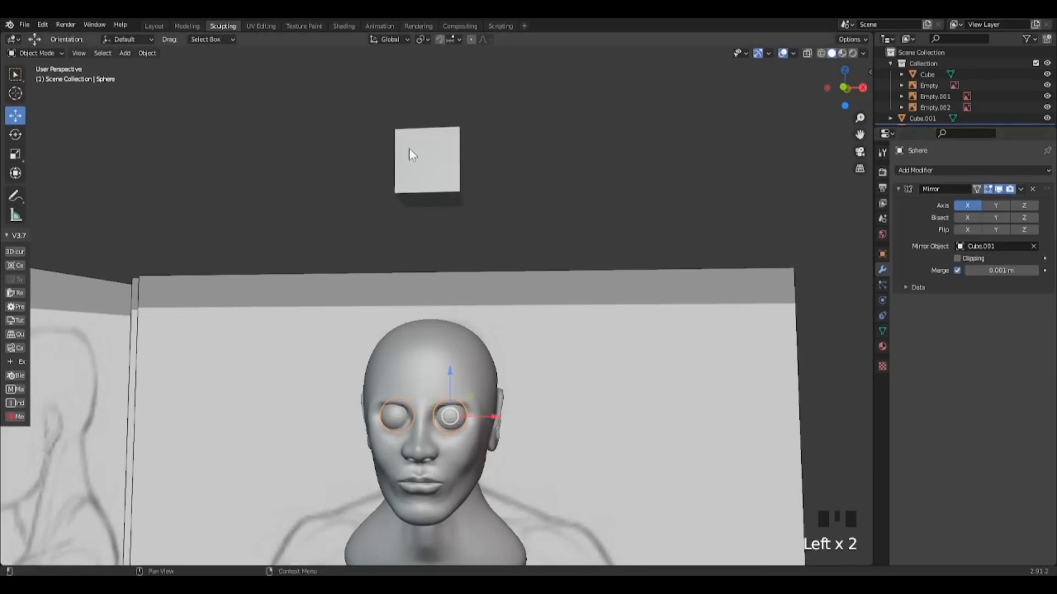
Fine-tune the eyeball's position in its socket, deselect it and check both eyes from several angles.
alt+middle_drag(639, 281, 569, 226)
alt+drag(607, 259, 556, 371)
alt+right_drag(555, 369, 556, 331)
alt+middle_drag(525, 371, 526, 338)
click(496, 360)
alt+middle_drag(567, 449, 563, 414)
alt+drag(562, 414, 546, 425)
alt+right_drag(546, 425, 543, 367)
drag(512, 273, 511, 278)
mouse_move(625, 342)
alt+mouse_down()
mouse_move(586, 362)
mouse_move(617, 358)
alt+mouse_up()
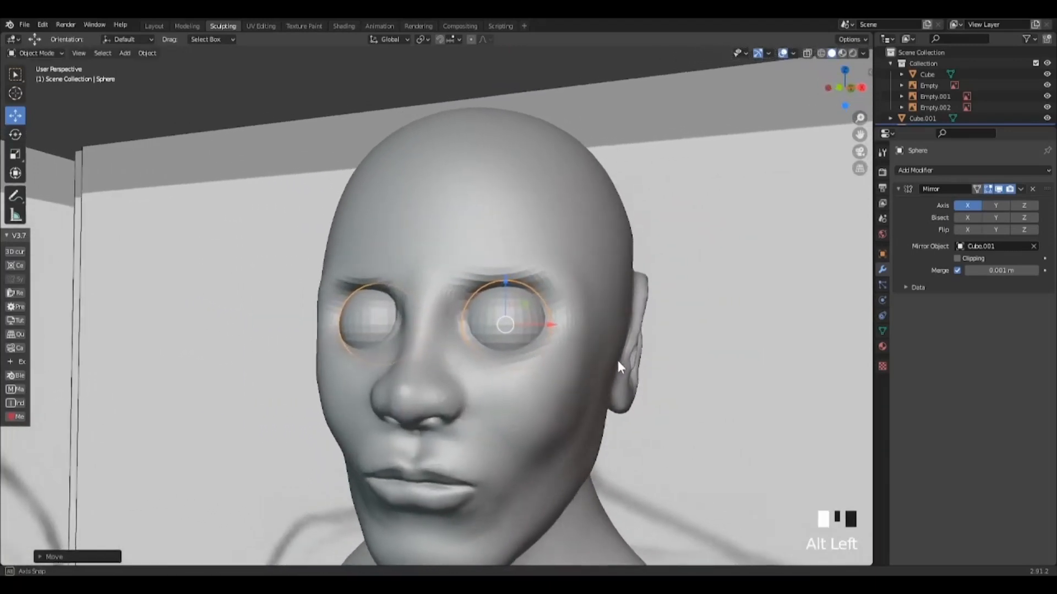
alt+right_drag(617, 358, 616, 341)
alt+middle_drag(617, 341, 597, 334)
alt+drag(598, 334, 591, 330)
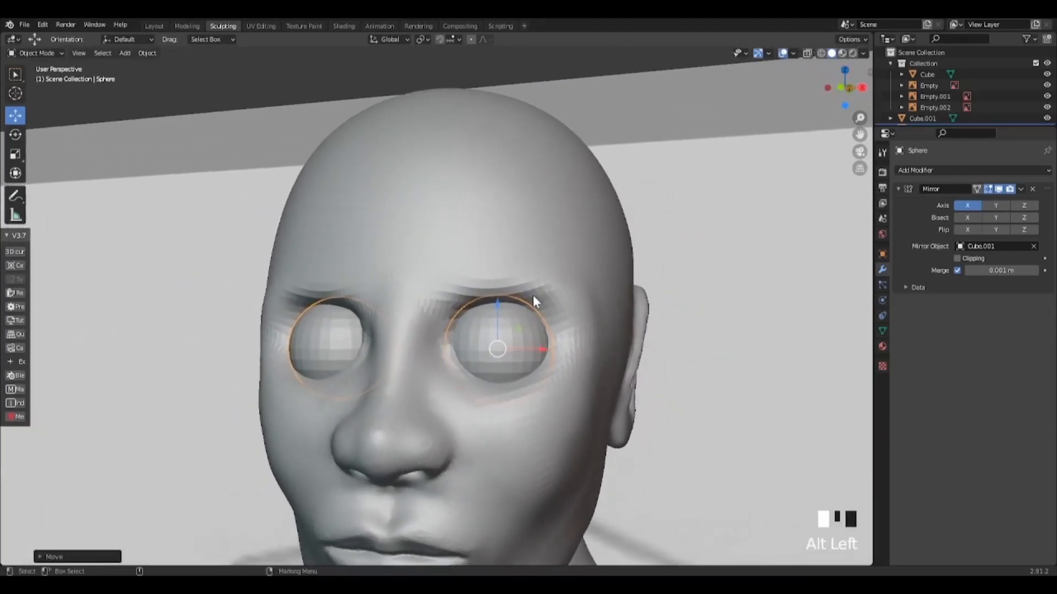
scroll(567, 411, down, 4)
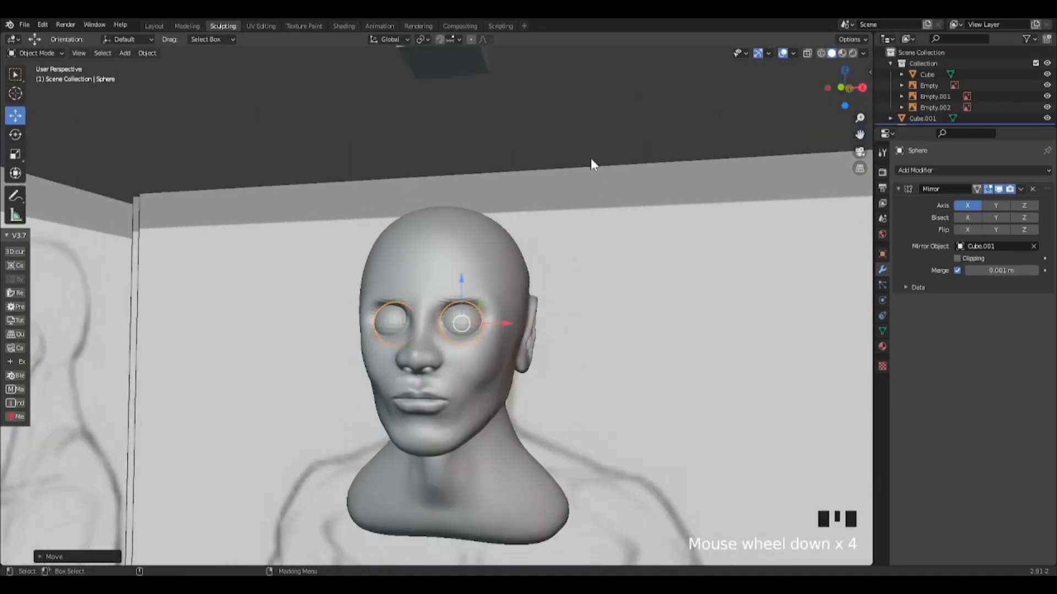
click(591, 158)
mouse_move(555, 289)
alt+mouse_down()
mouse_move(589, 297)
mouse_move(556, 297)
alt+mouse_up()
alt+right_drag(553, 297, 524, 337)
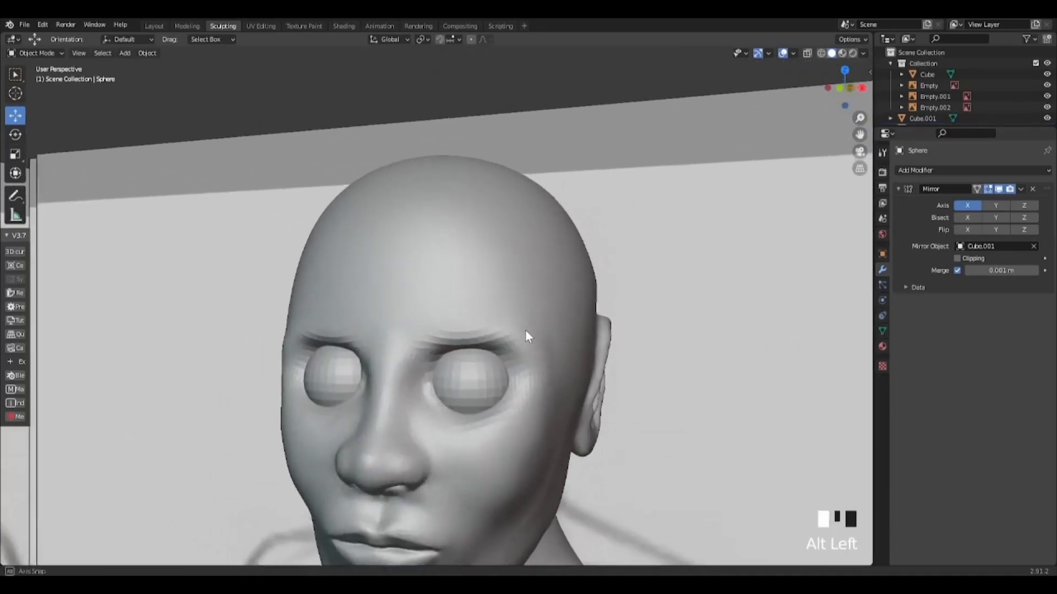
alt+drag(524, 337, 494, 274)
alt+drag(447, 298, 355, 317)
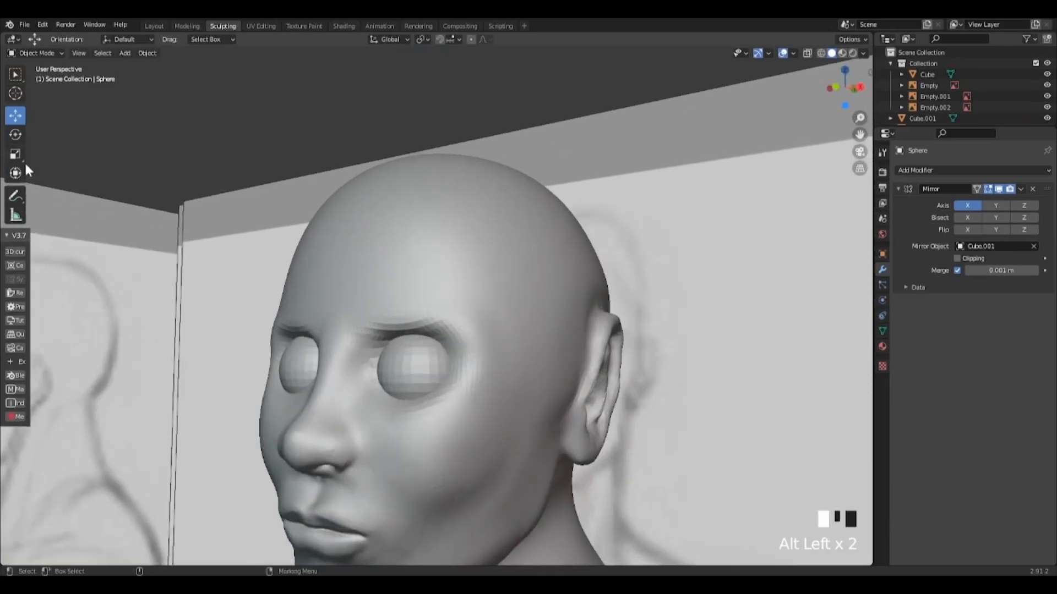
click(37, 53)
click(40, 90)
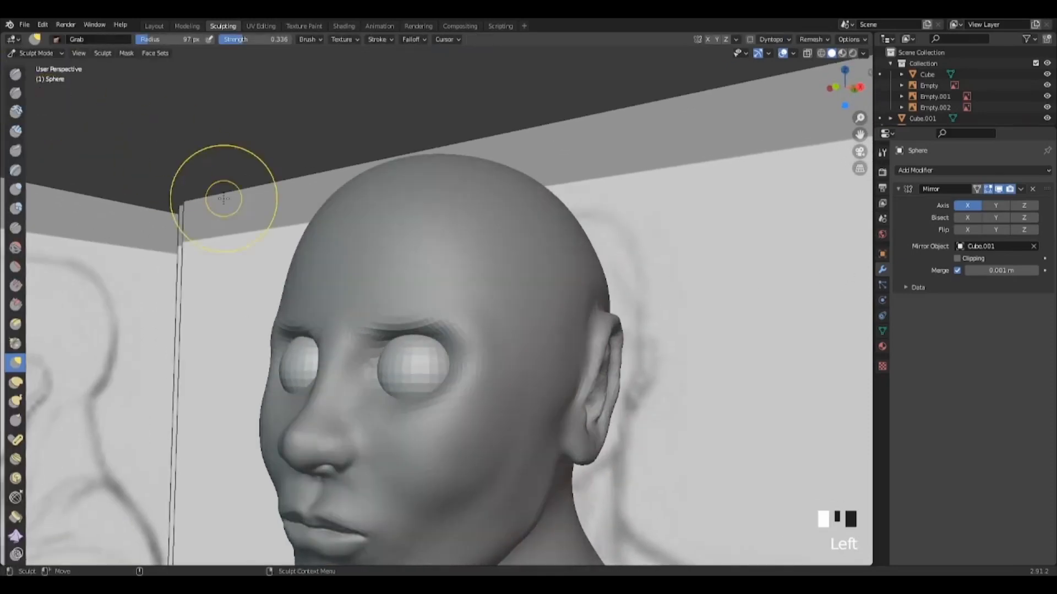
mouse_move(314, 378)
alt+mouse_down()
mouse_move(410, 391)
mouse_move(401, 382)
alt+mouse_up()
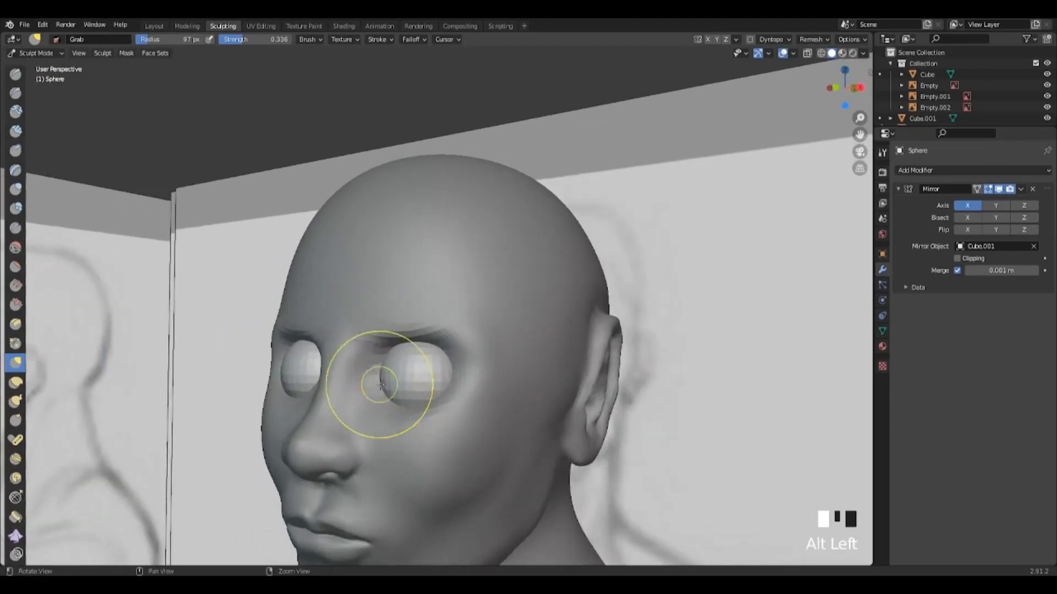
click(49, 53)
click(51, 66)
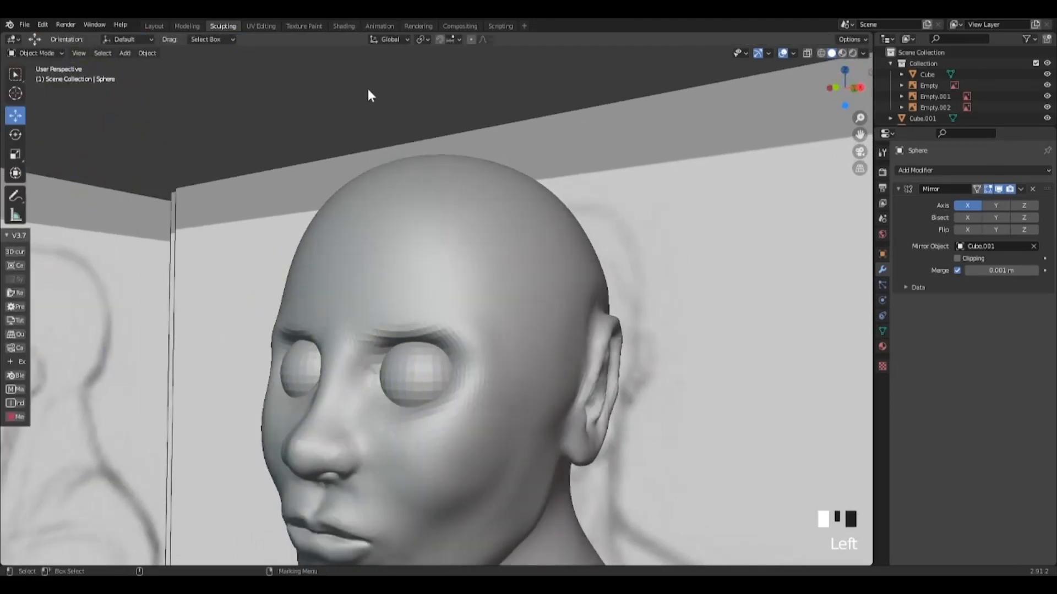
Select the head mesh and switch it to Sculpt Mode, framing the eye area.
click(496, 333)
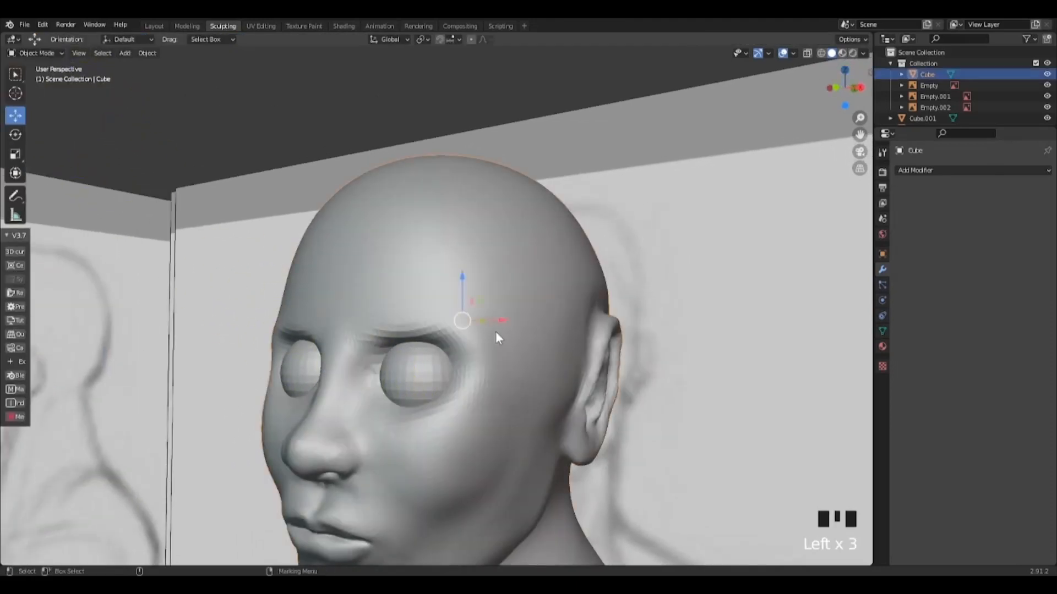
click(54, 54)
click(50, 90)
alt+drag(413, 349, 452, 376)
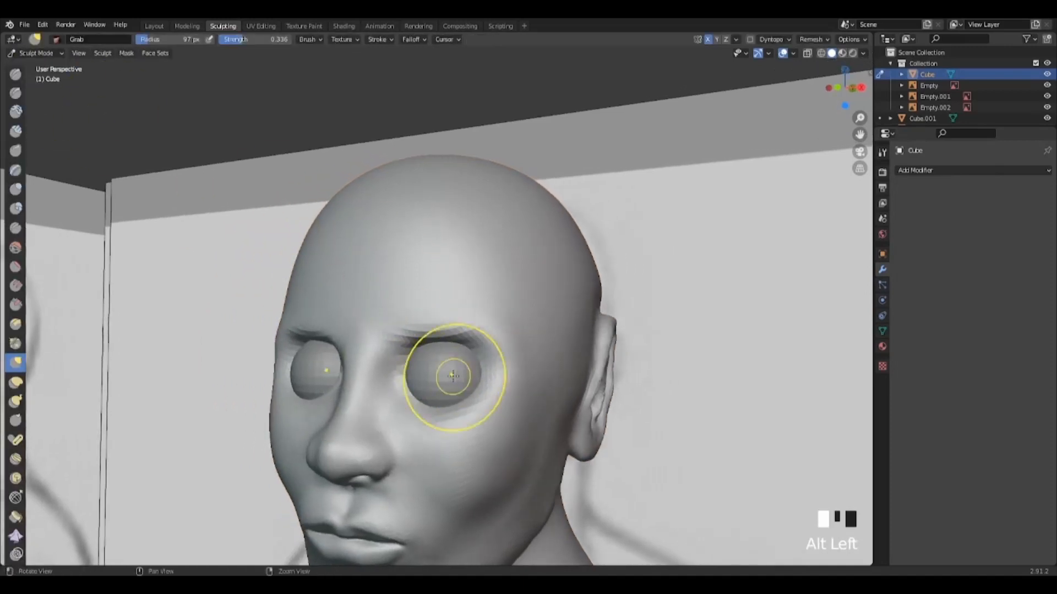
alt+right_drag(453, 376, 414, 306)
alt+middle_drag(413, 306, 422, 285)
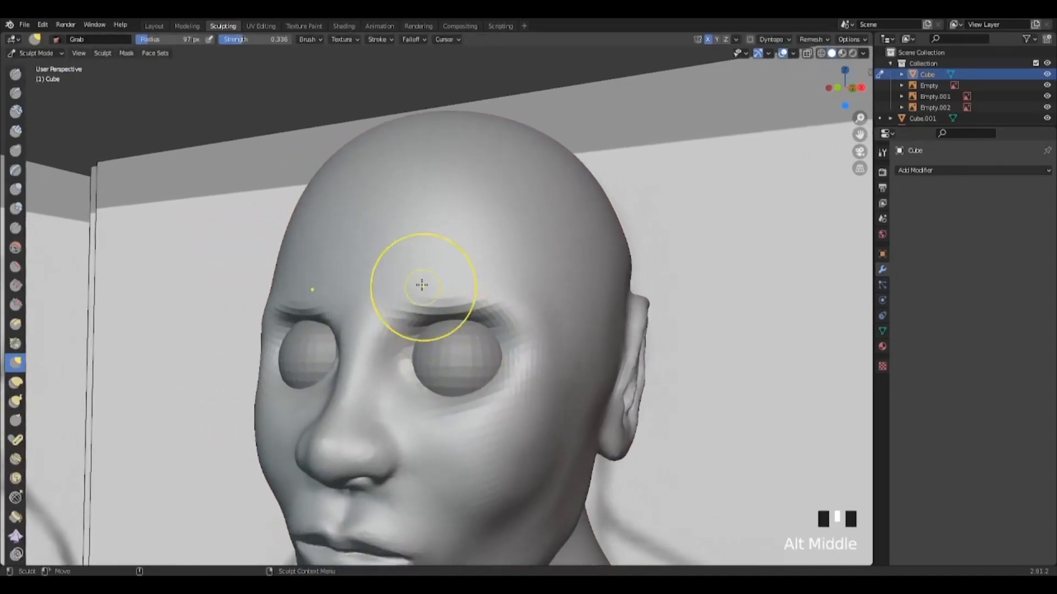
Build up the brow ridges above both eye sockets with the Draw brush.
click(15, 75)
mouse_move(378, 254)
mouse_down()
mouse_move(394, 302)
mouse_move(435, 284)
mouse_up()
drag(531, 293, 544, 329)
mouse_move(536, 344)
alt+mouse_down()
mouse_move(474, 363)
mouse_move(515, 358)
alt+mouse_up()
drag(468, 303, 530, 324)
mouse_move(528, 365)
alt+mouse_down()
mouse_move(448, 370)
mouse_move(478, 371)
mouse_move(584, 410)
mouse_move(604, 400)
mouse_move(466, 305)
alt+mouse_up()
mouse_move(547, 342)
alt+mouse_down()
mouse_move(401, 295)
mouse_move(363, 297)
mouse_move(487, 352)
mouse_move(588, 370)
mouse_move(510, 315)
mouse_move(611, 353)
mouse_move(498, 377)
alt+mouse_up()
alt+right_drag(498, 378, 425, 396)
alt+drag(424, 396, 441, 361)
alt+right_drag(441, 361, 474, 308)
alt+middle_drag(492, 308, 484, 313)
alt+drag(473, 309, 487, 299)
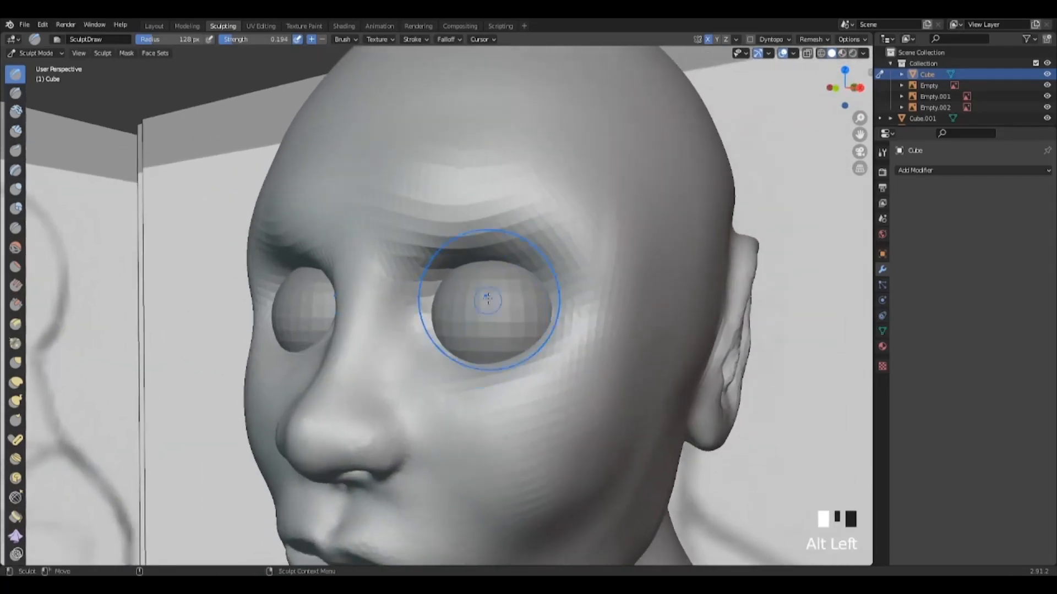
Enable Dyntopo, set the Draw brush radius to 63 px, and undo the trial strokes at the inner eye corner.
click(751, 39)
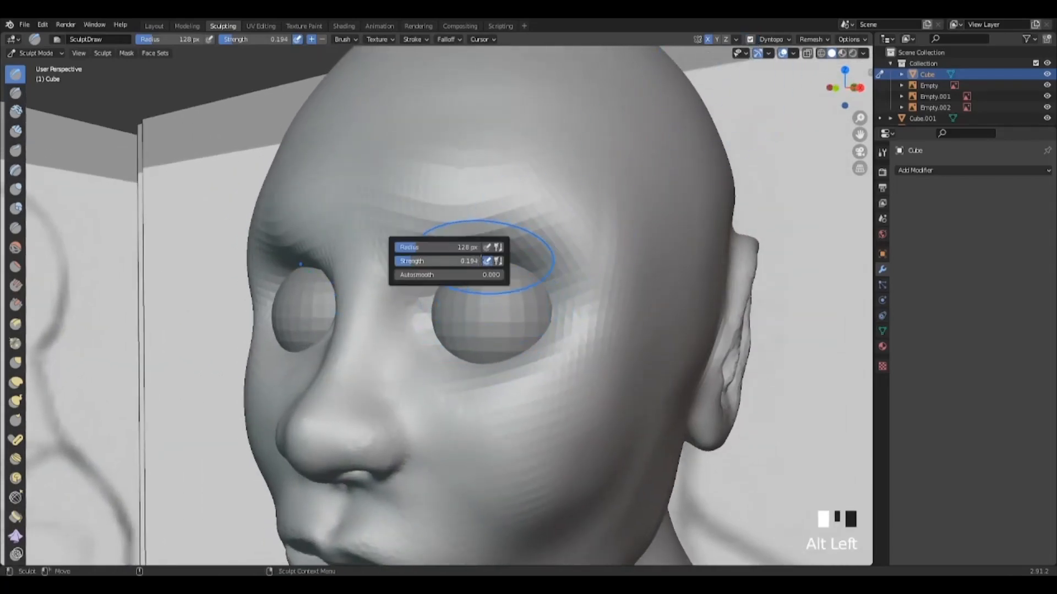
drag(428, 251, 417, 251)
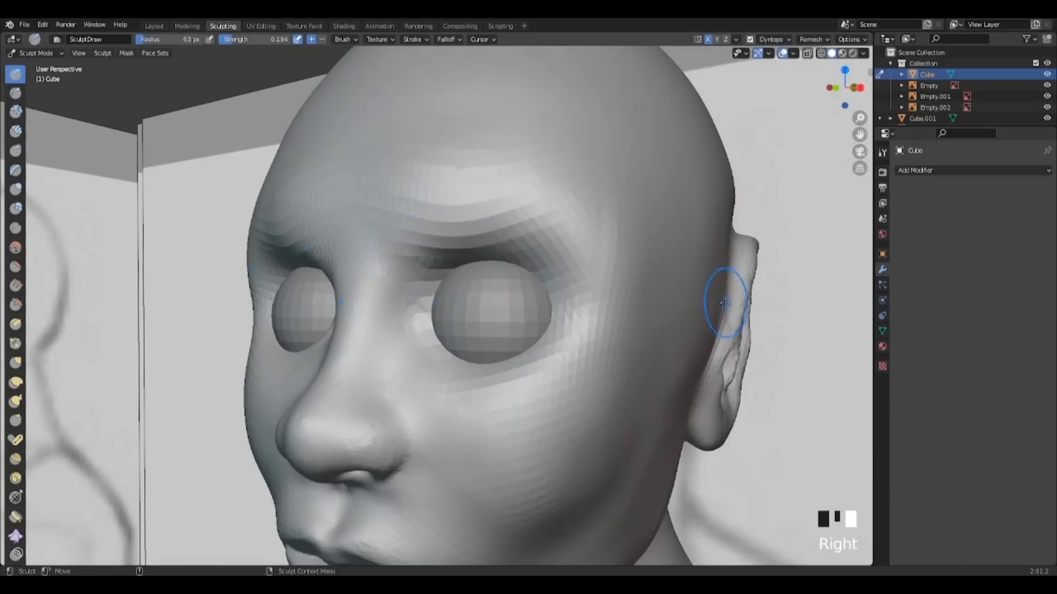
scroll(473, 272, up, 2)
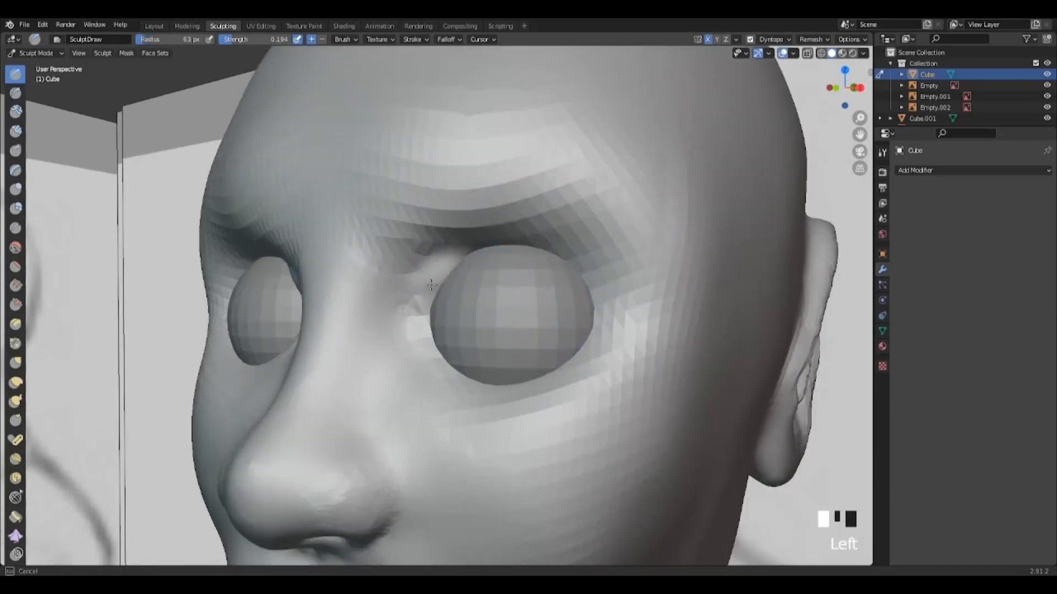
key(ctrl+z)
key(ctrl+z)
key(ctrl+z)
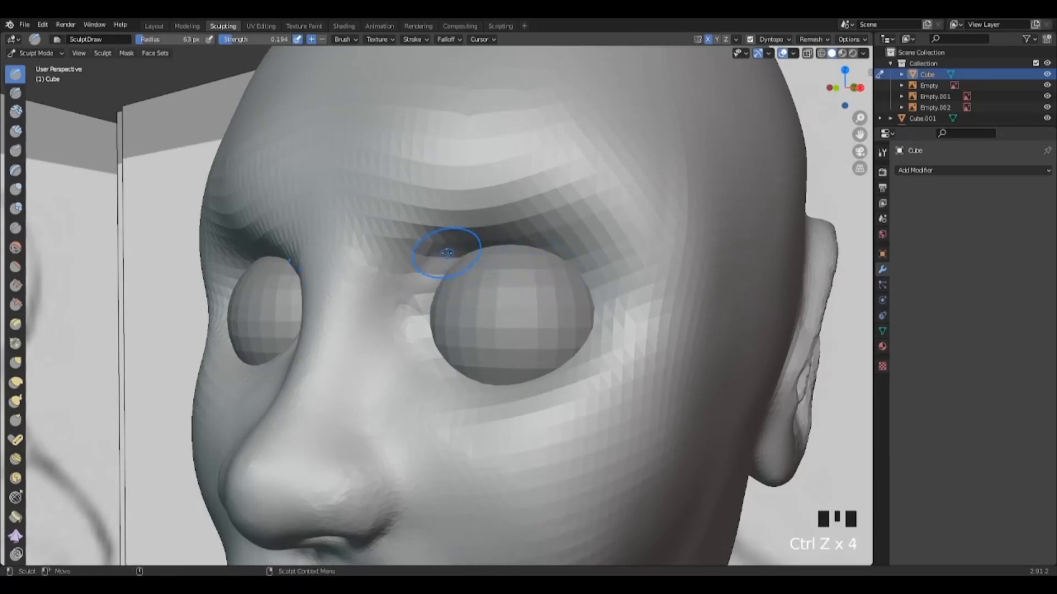
Set the Draw brush strength to 0.306 and build up the upper eyelid over the eyeball from inner to outer corner.
right_click(400, 257)
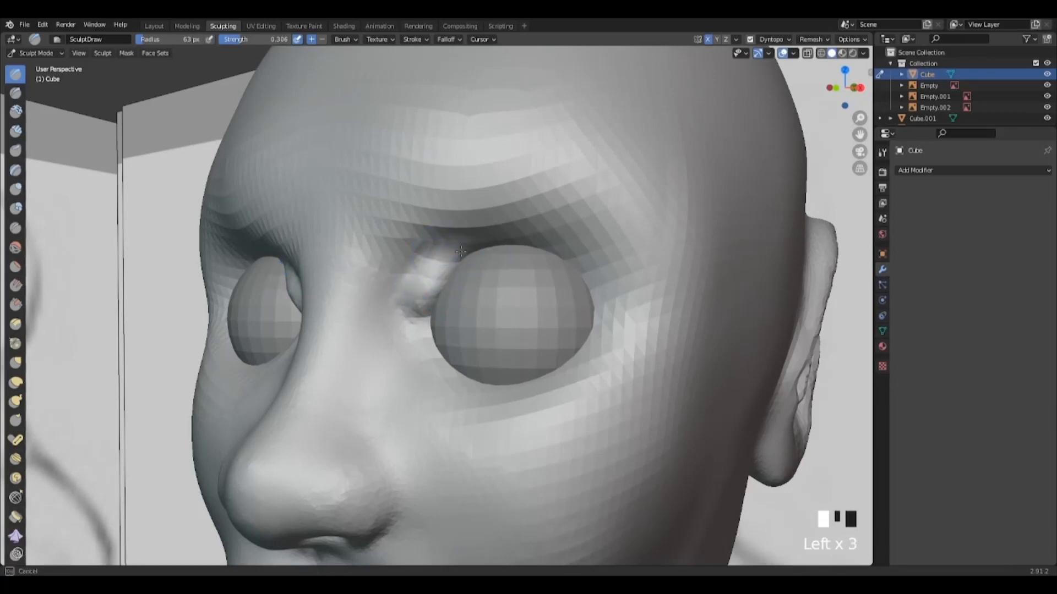
drag(521, 245, 526, 246)
mouse_move(482, 248)
mouse_down()
mouse_move(542, 245)
mouse_move(597, 272)
mouse_up()
mouse_move(542, 250)
mouse_down()
mouse_move(580, 266)
mouse_move(505, 255)
mouse_up()
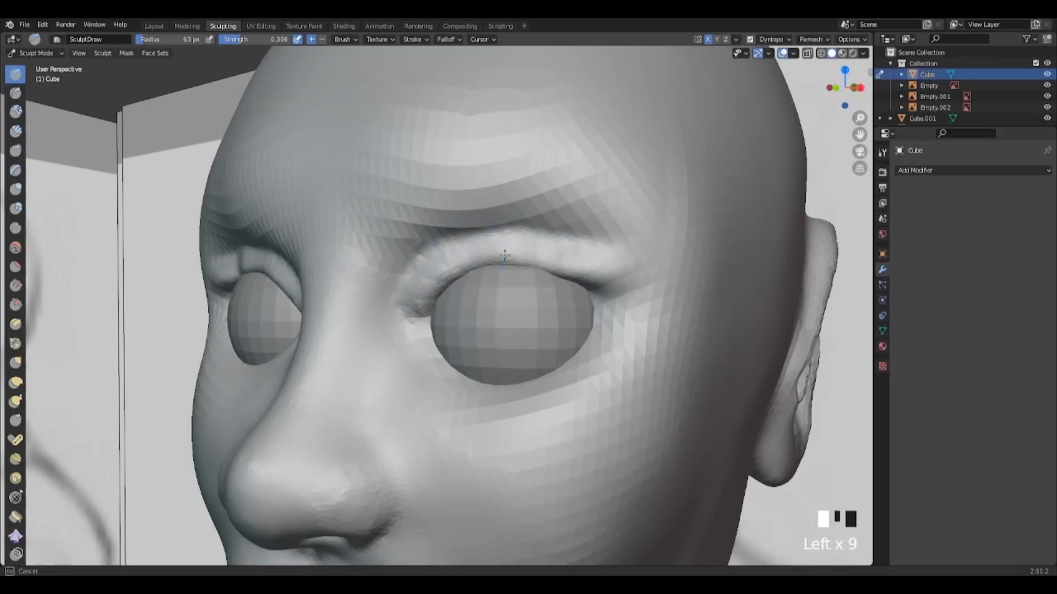
drag(599, 294, 603, 304)
Refine and smooth the outer part of the upper eyelid so it wraps around the eyeball.
alt+drag(602, 304, 676, 293)
alt+drag(619, 253, 580, 221)
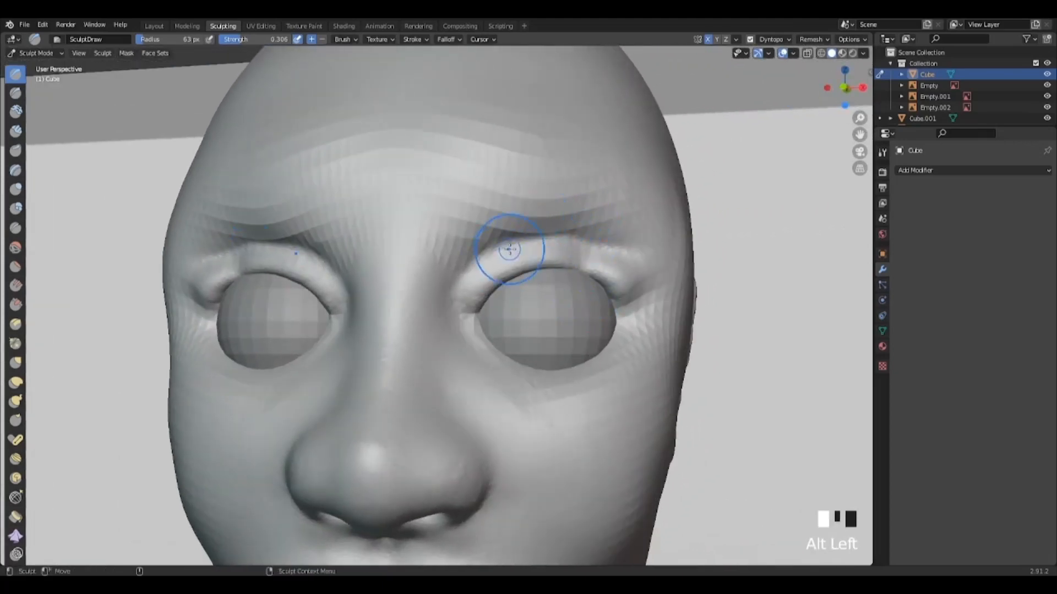
alt+drag(514, 328, 462, 317)
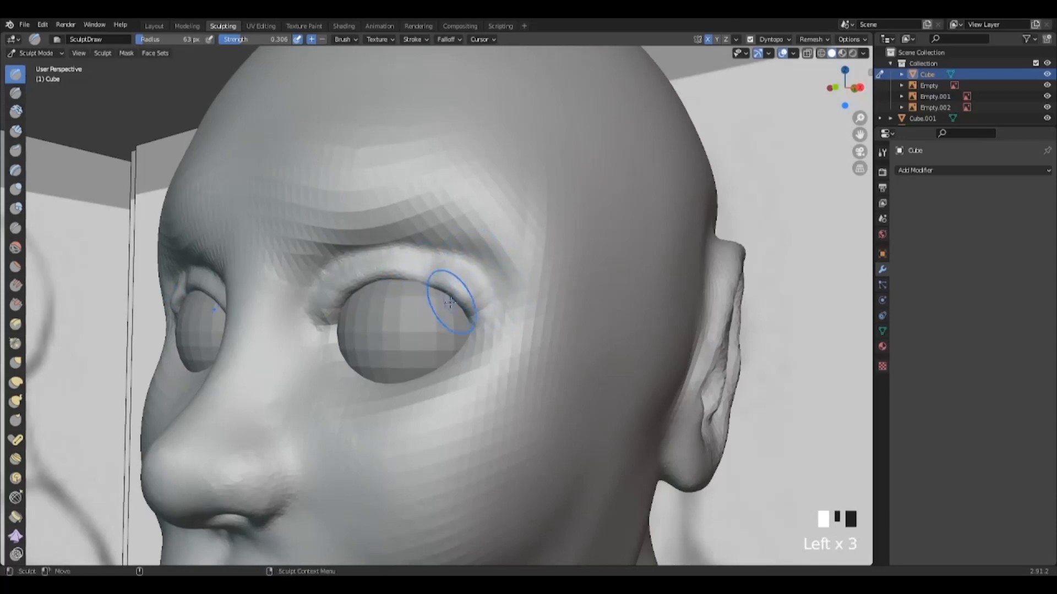
alt+drag(484, 325, 524, 338)
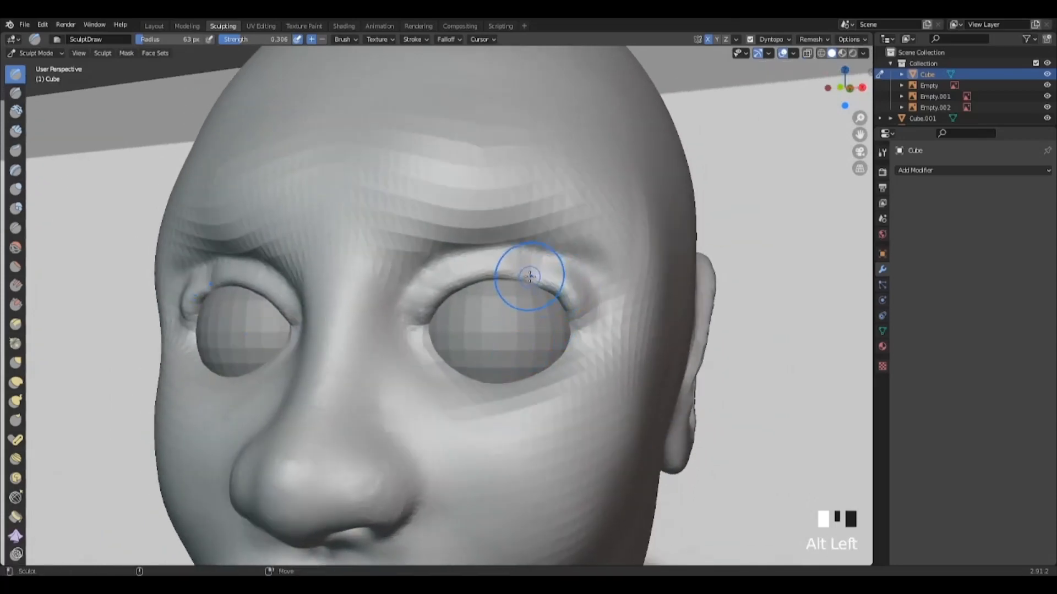
mouse_move(528, 266)
alt+mouse_down()
mouse_move(471, 275)
mouse_move(494, 299)
alt+mouse_up()
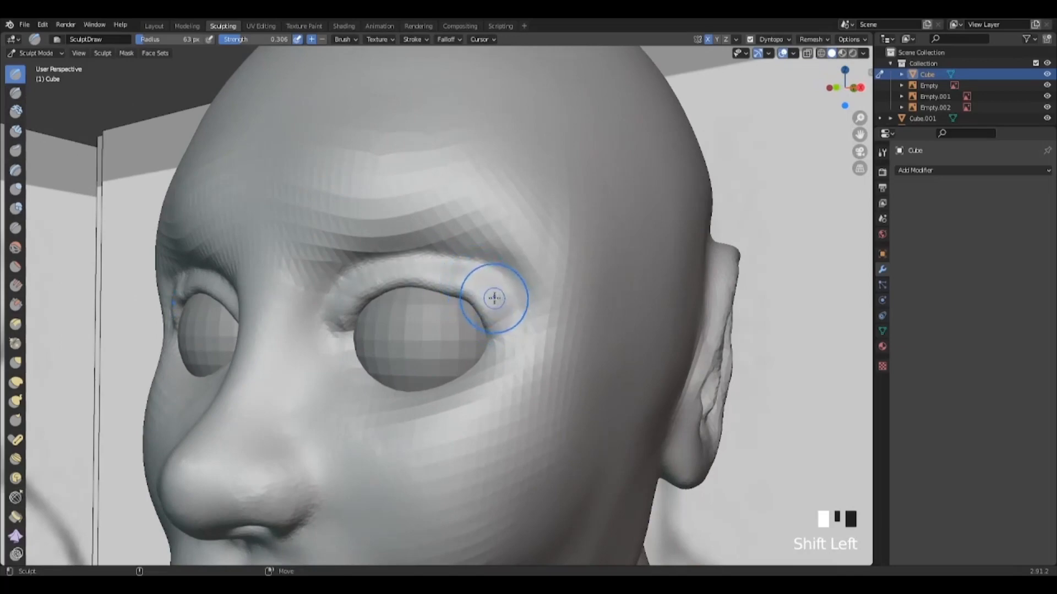
Build up the lower eyelid beneath the eyeball and fill in the inner eye corner.
alt+drag(400, 386, 416, 379)
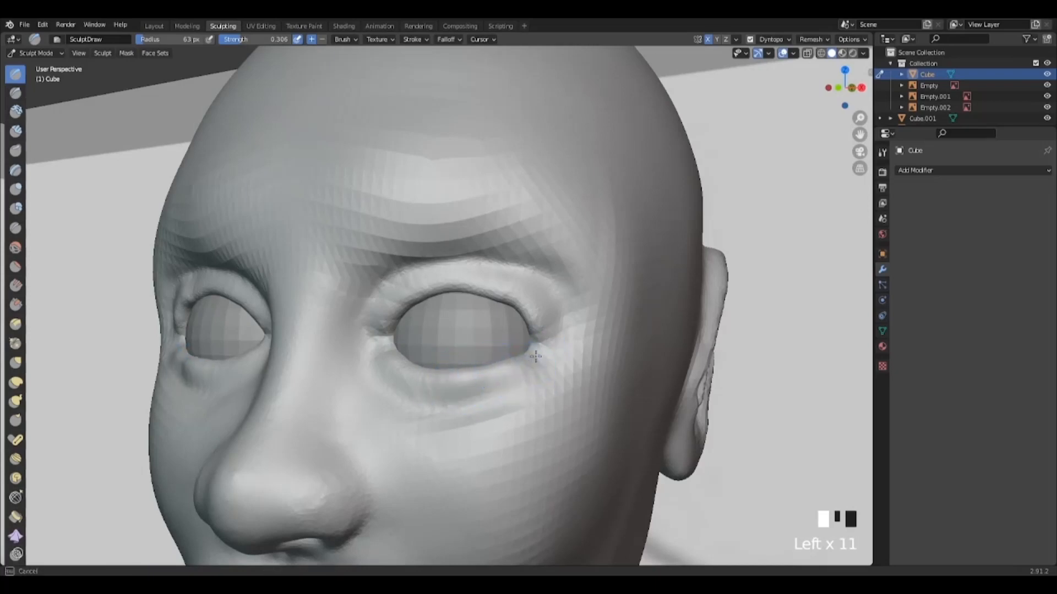
drag(536, 356, 530, 360)
mouse_move(490, 397)
alt+mouse_down()
mouse_move(561, 384)
mouse_move(424, 361)
alt+mouse_up()
alt+right_drag(424, 361, 434, 344)
drag(359, 352, 353, 340)
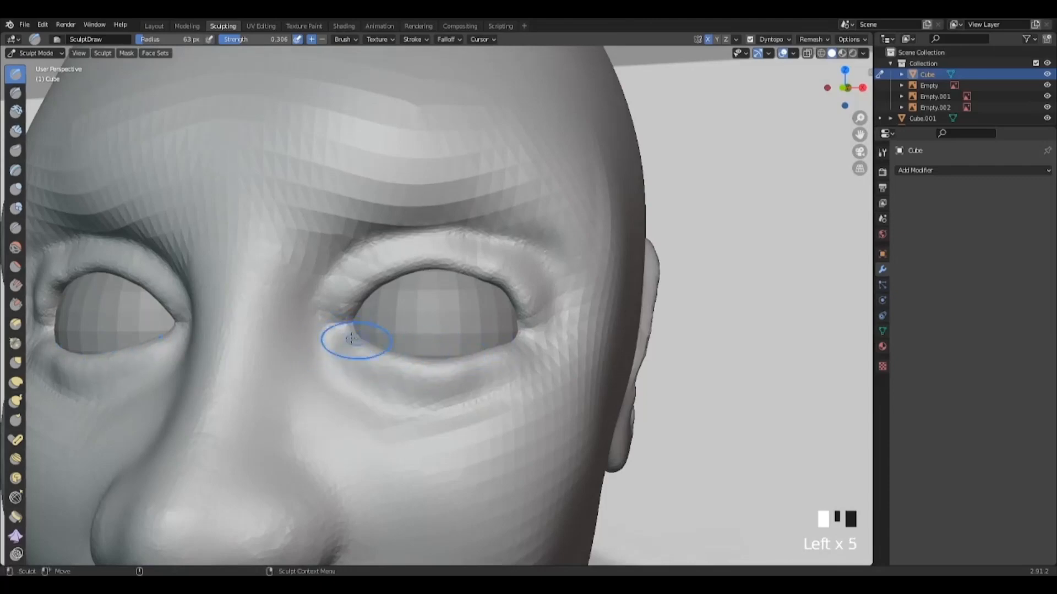
Add volume at the outer eye corner where the upper and lower eyelids meet.
mouse_move(522, 337)
alt+mouse_down()
mouse_move(594, 320)
mouse_move(506, 291)
mouse_move(487, 274)
mouse_move(460, 330)
mouse_move(434, 313)
mouse_move(349, 365)
mouse_move(410, 423)
mouse_move(457, 407)
alt+mouse_up()
drag(553, 320, 539, 342)
mouse_move(512, 286)
mouse_down()
mouse_move(557, 292)
mouse_move(470, 330)
mouse_move(545, 335)
mouse_up()
alt+right_drag(512, 330, 523, 305)
alt+drag(523, 305, 462, 309)
Carve the crease between brow and upper eyelid, set the Draw brush radius to 97 px, and smooth the lids.
ctrl+drag(445, 243, 520, 253)
right_drag(721, 264, 741, 264)
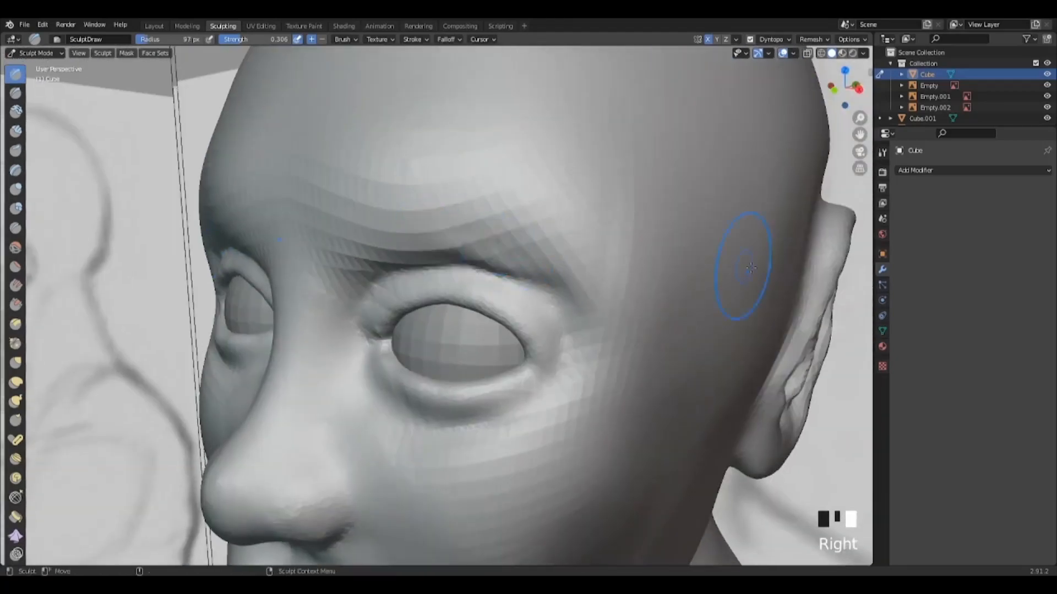
alt+right_drag(606, 287, 551, 319)
alt+drag(550, 319, 496, 314)
drag(473, 305, 486, 309)
alt+drag(358, 325, 550, 352)
mouse_move(441, 369)
shift+mouse_down()
mouse_move(467, 380)
mouse_move(389, 374)
mouse_move(392, 358)
shift+mouse_up()
Pull the upper and lower eyelids into a more natural eye outline with the Grab brush.
scroll(467, 380, up, 4)
scroll(444, 401, down, 3)
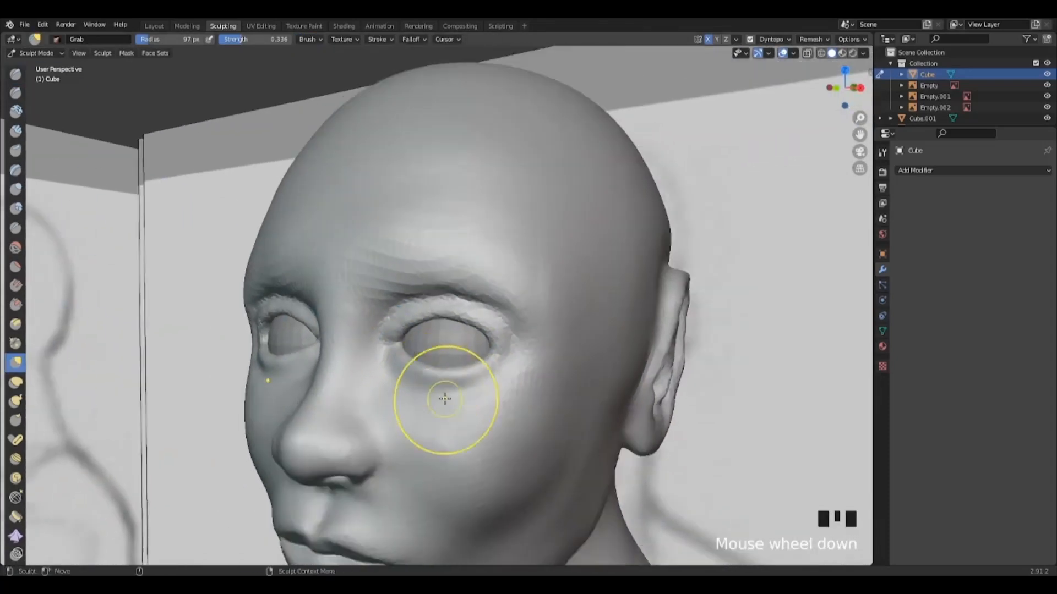
alt+drag(444, 401, 512, 379)
mouse_move(474, 333)
mouse_down()
mouse_move(483, 326)
mouse_move(379, 358)
mouse_up()
mouse_move(441, 364)
alt+mouse_down()
mouse_move(534, 369)
mouse_move(495, 330)
alt+mouse_up()
alt+right_drag(496, 330, 507, 358)
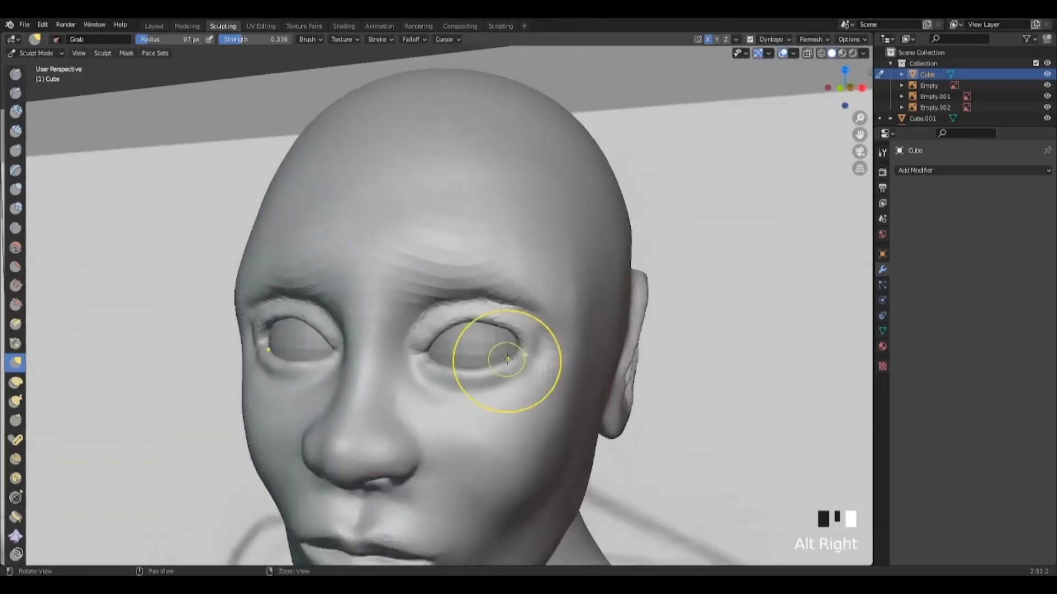
alt+drag(440, 325, 484, 307)
mouse_move(487, 330)
alt+right_down()
mouse_move(502, 404)
mouse_move(484, 325)
alt+right_up()
drag(444, 352, 448, 351)
scroll(448, 363, down, 4)
mouse_move(474, 407)
alt+mouse_down()
mouse_move(405, 431)
mouse_move(468, 407)
alt+mouse_up()
scroll(440, 259, up, 4)
Carve the outer upper-eyelid crease with the Draw brush and smooth around the eye.
key(x)
mouse_move(542, 308)
ctrl+mouse_down()
mouse_move(561, 318)
mouse_move(507, 325)
ctrl+mouse_up()
mouse_move(504, 330)
shift+mouse_down()
mouse_move(525, 348)
mouse_move(600, 353)
shift+mouse_up()
mouse_move(542, 335)
shift+mouse_down()
mouse_move(549, 344)
mouse_move(467, 341)
shift+mouse_up()
Set the Draw brush radius to 16 px, then detail and smooth the inner eye corner.
right_click(452, 289)
drag(452, 287, 443, 287)
mouse_move(485, 374)
alt+mouse_down()
mouse_move(500, 406)
mouse_move(561, 385)
alt+mouse_up()
drag(398, 330, 405, 344)
scroll(405, 345, down, 2)
alt+drag(462, 352, 407, 352)
shift+drag(375, 338, 368, 345)
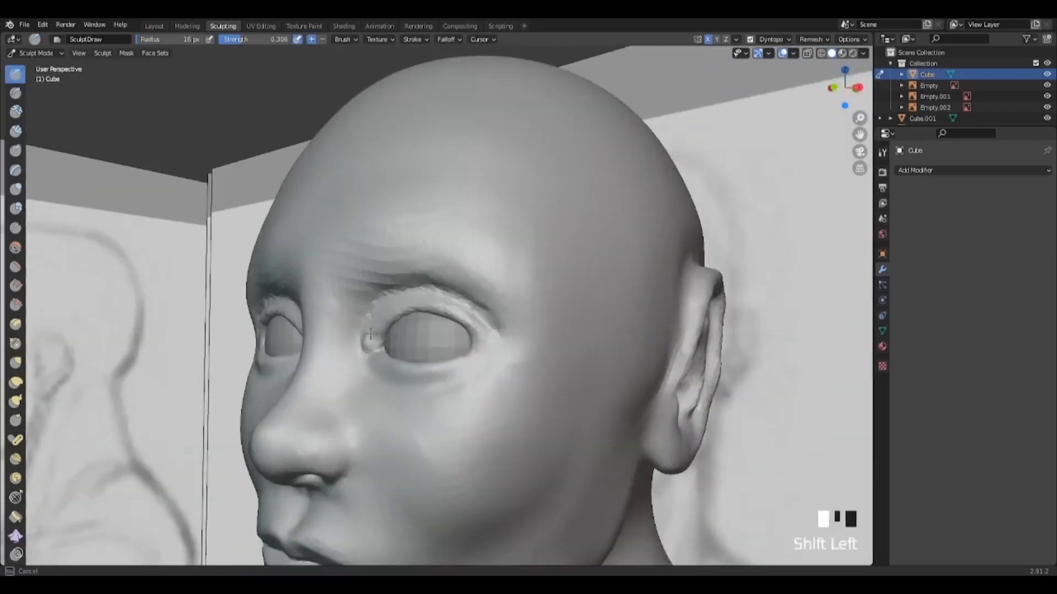
scroll(430, 358, down, 2)
mouse_move(495, 393)
alt+mouse_down()
mouse_move(584, 402)
mouse_move(521, 406)
alt+mouse_up()
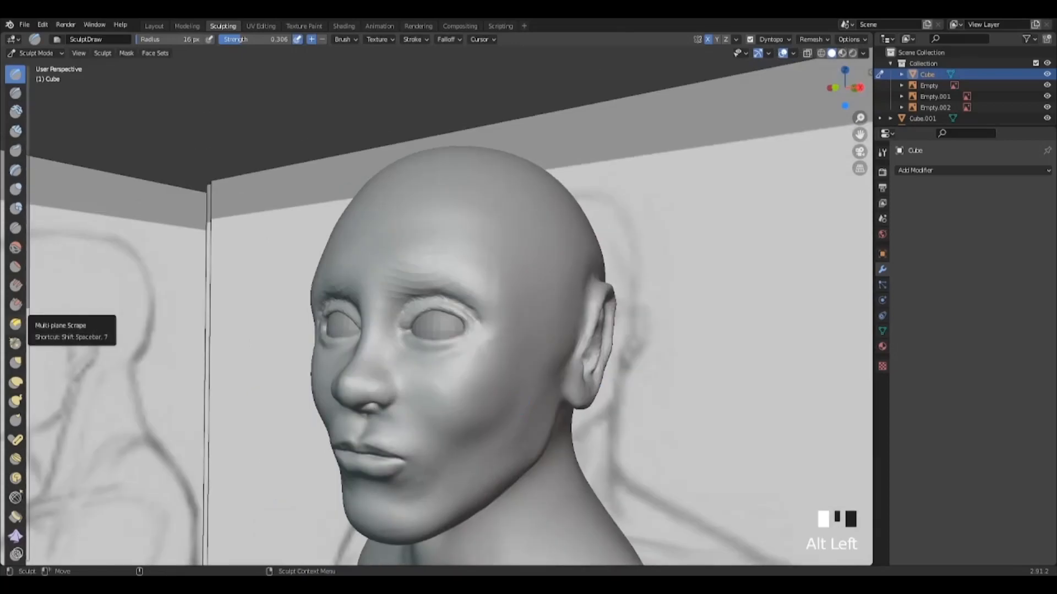
Reshape the inner upper eyelid and lower lid line with the Grab brush.
scroll(460, 406, up, 4)
click(15, 362)
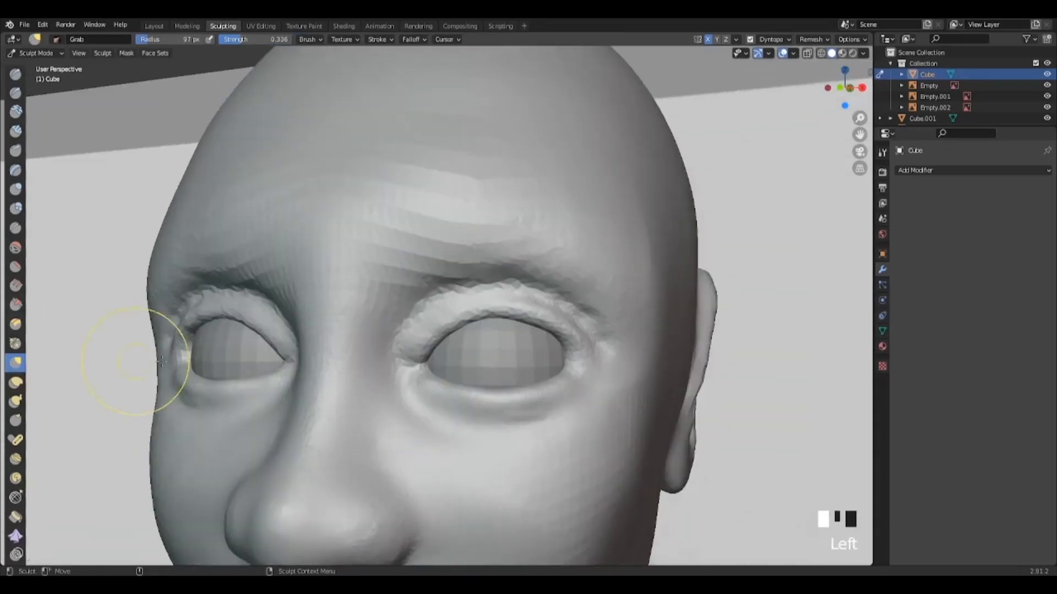
alt+drag(471, 331, 529, 324)
mouse_move(449, 286)
mouse_down()
mouse_move(453, 276)
mouse_move(485, 341)
mouse_move(440, 314)
mouse_up()
scroll(453, 275, down, 3)
drag(467, 355, 467, 349)
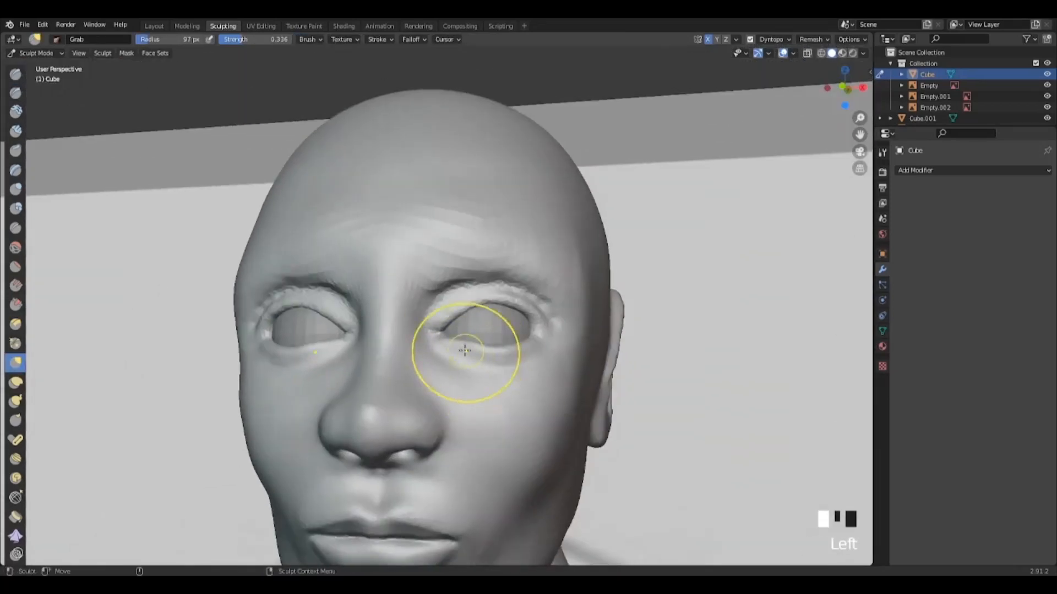
scroll(473, 342, up, 2)
mouse_move(523, 380)
mouse_down()
mouse_move(468, 385)
mouse_move(496, 385)
mouse_up()
scroll(525, 373, down, 6)
scroll(489, 375, up, 5)
Nudge the lower eyelid with the Grab brush and undo the last pull across the eye.
drag(485, 366, 491, 364)
alt+drag(491, 364, 435, 361)
mouse_move(435, 360)
alt+right_down()
mouse_move(427, 377)
mouse_move(435, 352)
alt+right_up()
drag(414, 349, 495, 335)
key(ctrl+z)
mouse_move(551, 353)
alt+mouse_down()
mouse_move(440, 364)
mouse_move(482, 347)
mouse_move(487, 317)
mouse_move(509, 333)
alt+mouse_up()
scroll(440, 353, down, 3)
scroll(482, 347, down, 4)
scroll(496, 330, up, 4)
Set the Grab brush radius to 75 px and pull the upper eyelid down at the outer eye corner.
alt+drag(419, 353, 456, 355)
alt+right_drag(457, 355, 446, 363)
alt+drag(484, 358, 440, 379)
key(f)
scroll(512, 400, up, 4)
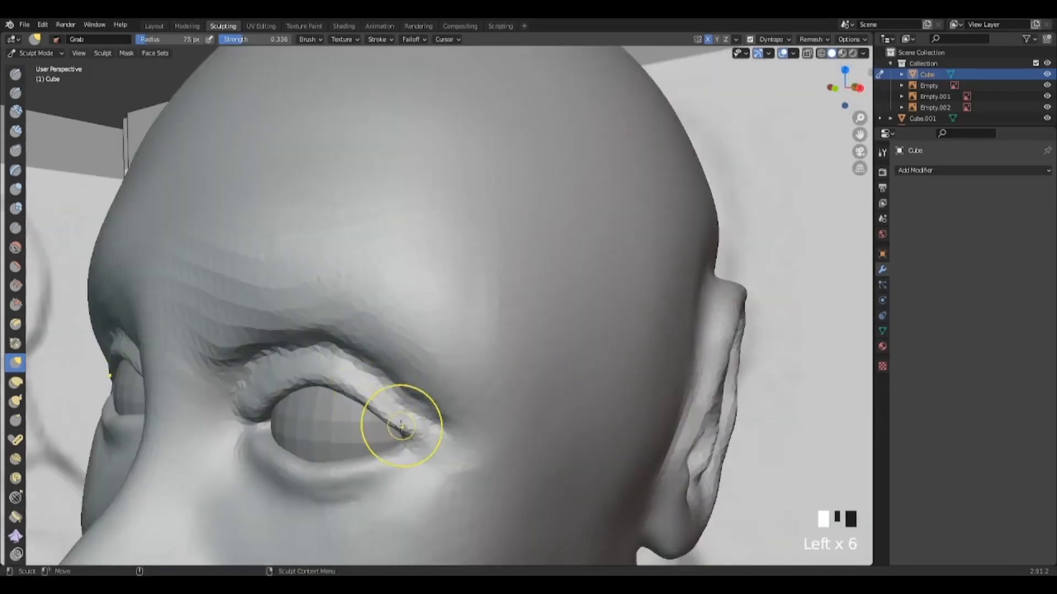
alt+drag(401, 427, 462, 418)
alt+right_drag(462, 418, 444, 435)
Add a short Draw brush stroke at the inner end of the brow above the eyelid.
alt+middle_drag(443, 440, 446, 430)
alt+drag(468, 330, 396, 314)
click(15, 74)
drag(359, 298, 356, 299)
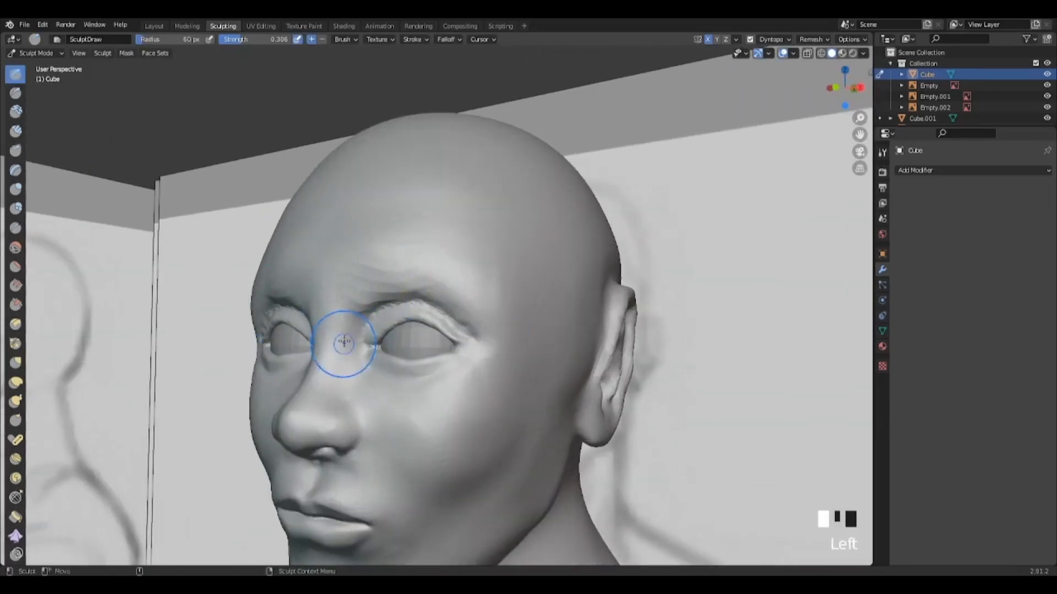
Examine the whole head, jaw and neck from several angles on both sides.
scroll(383, 336, down, 3)
alt+drag(344, 344, 418, 396)
scroll(448, 373, up, 2)
alt+middle_drag(369, 449, 389, 445)
alt+drag(389, 446, 352, 468)
alt+right_drag(385, 451, 352, 467)
alt+drag(385, 430, 477, 407)
alt+right_drag(477, 402, 474, 413)
alt+drag(474, 407, 495, 397)
alt+right_drag(494, 397, 500, 358)
mouse_move(500, 359)
alt+mouse_down()
mouse_move(531, 373)
mouse_move(623, 365)
mouse_move(578, 392)
alt+mouse_up()
alt+drag(477, 384, 419, 349)
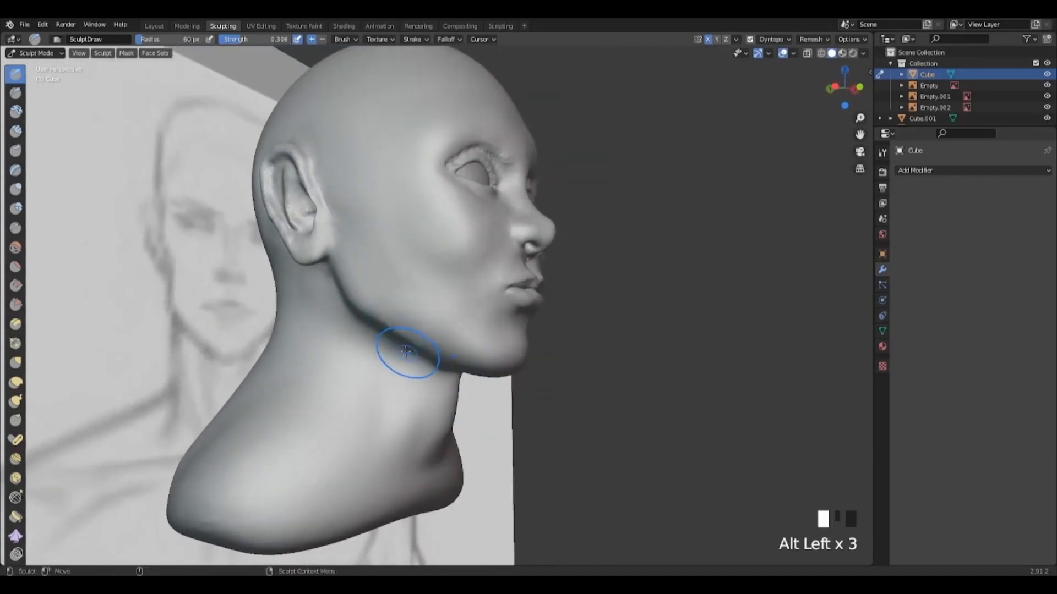
Refine and smooth the jawline where it meets the neck, undoing the last stroke.
alt+drag(436, 409, 424, 380)
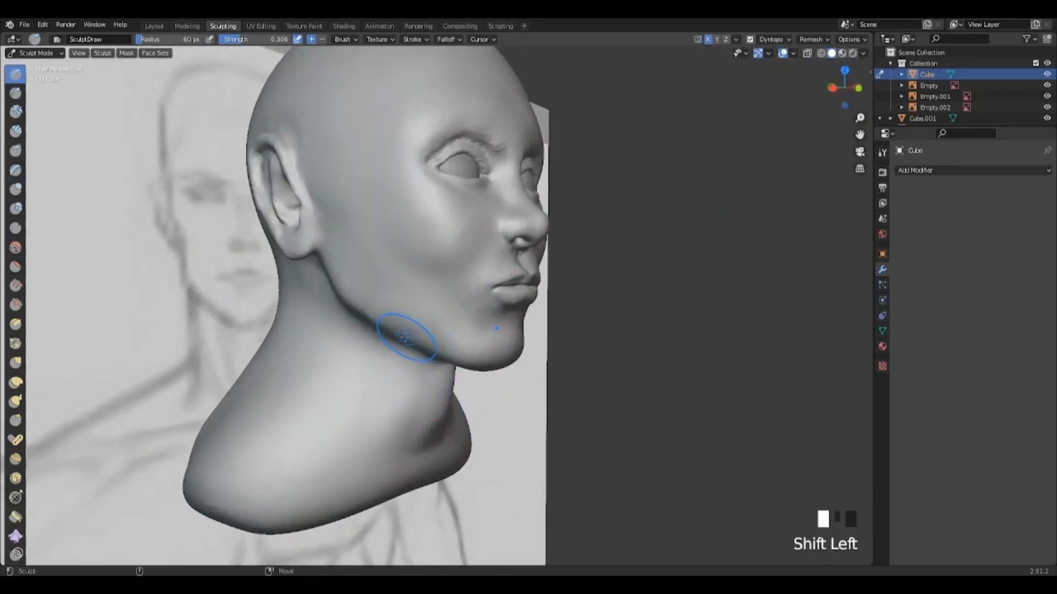
alt+drag(405, 338, 414, 317)
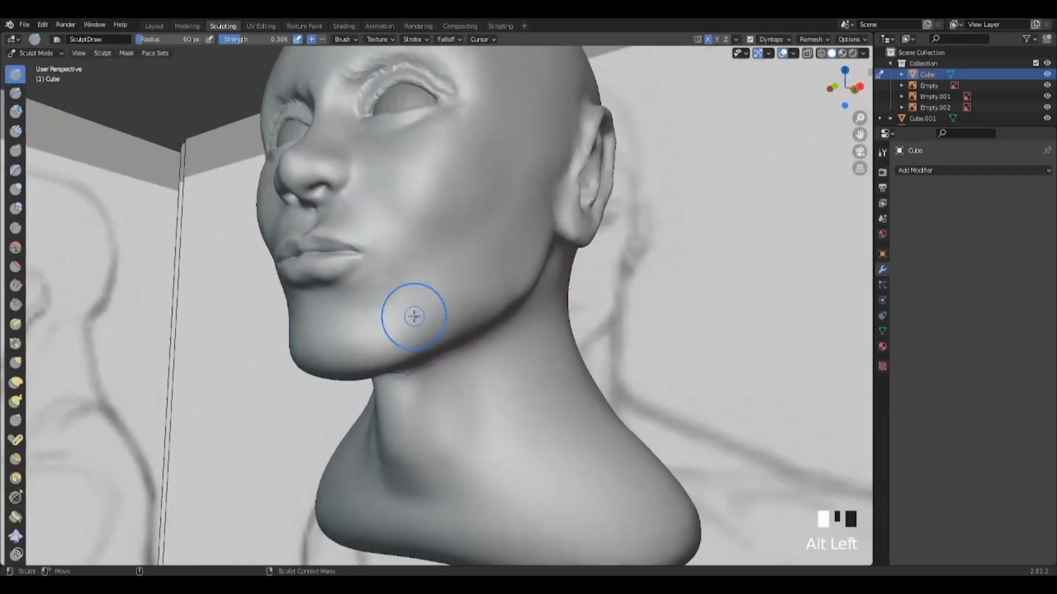
alt+drag(421, 390, 428, 353)
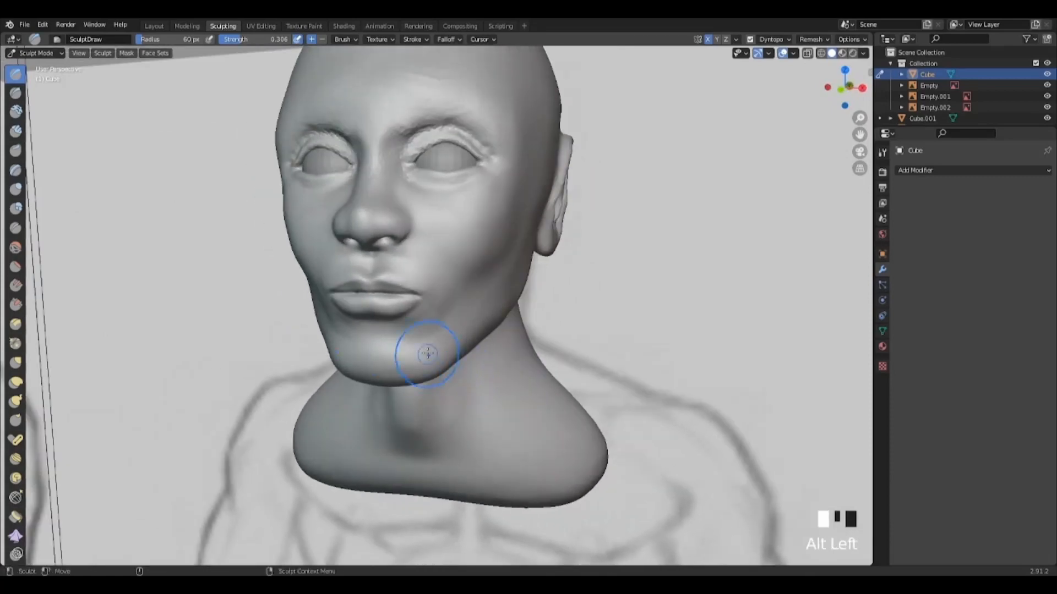
key(ctrl+z)
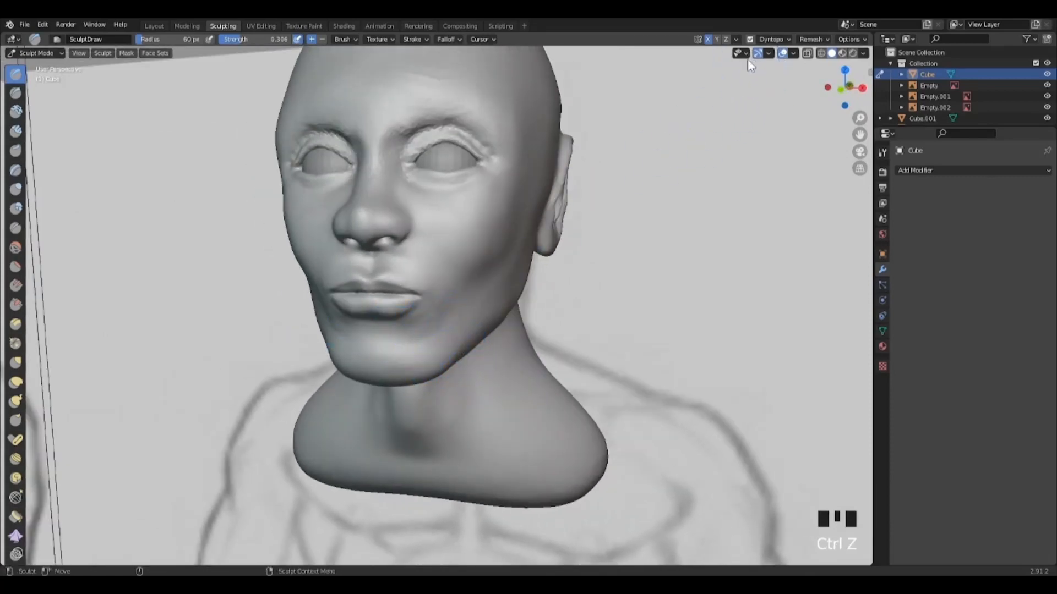
Set the Draw brush radius to 50 px, and carve and smooth the lower face beside and beneath the chin.
alt+middle_click(440, 333)
right_click(475, 246)
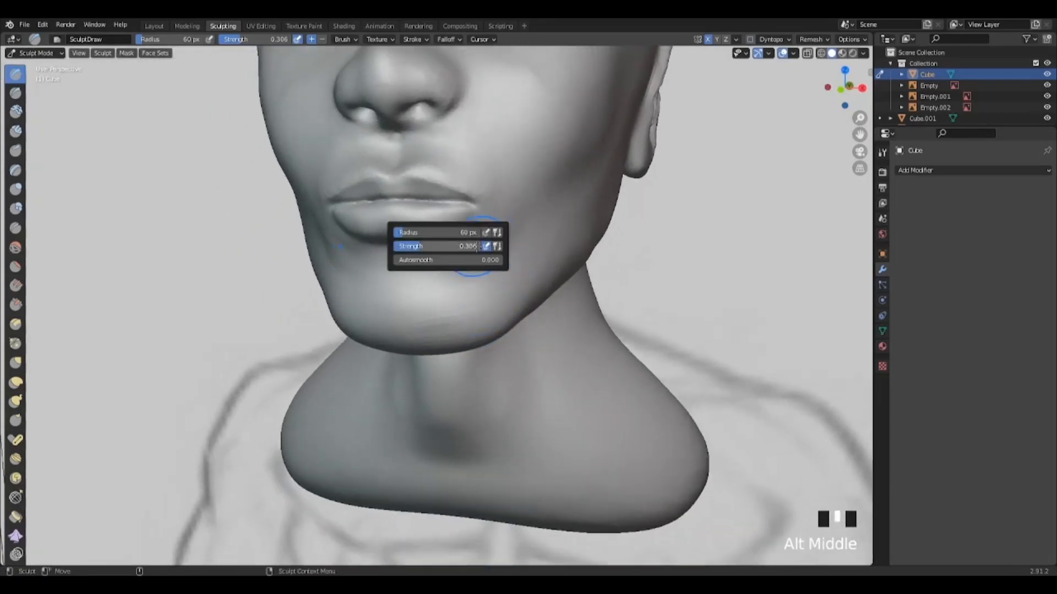
drag(420, 231, 414, 232)
right_click(454, 274)
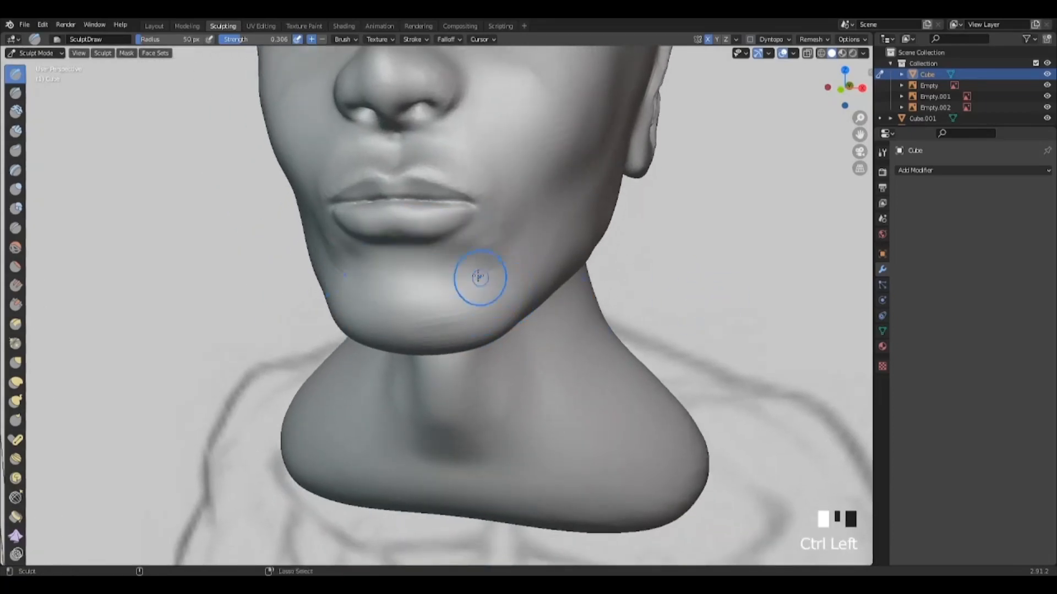
alt+drag(542, 341, 512, 336)
mouse_move(497, 331)
ctrl+mouse_down()
mouse_move(507, 336)
mouse_move(455, 283)
mouse_move(502, 346)
mouse_move(448, 337)
mouse_move(408, 352)
ctrl+mouse_up()
mouse_move(407, 352)
shift+mouse_down()
mouse_move(413, 364)
mouse_move(396, 349)
mouse_move(702, 290)
mouse_move(560, 326)
mouse_move(491, 295)
shift+mouse_up()
mouse_move(434, 296)
mouse_down()
mouse_move(420, 302)
mouse_move(459, 324)
mouse_up()
Reshape the jawline and the underside of the chin using the Grab brush at 84 px radius.
mouse_move(468, 325)
alt+mouse_down()
mouse_move(341, 347)
mouse_move(380, 343)
alt+mouse_up()
click(15, 363)
right_click(335, 323)
alt+drag(452, 347, 329, 323)
mouse_move(326, 325)
mouse_down()
mouse_move(510, 368)
mouse_move(295, 316)
mouse_move(275, 325)
mouse_up()
mouse_move(367, 330)
mouse_down()
mouse_move(430, 325)
mouse_move(479, 302)
mouse_up()
right_click(380, 293)
drag(380, 292, 373, 292)
drag(380, 297, 384, 302)
alt+drag(396, 325, 457, 297)
ctrl+alt+drag(457, 308, 481, 280)
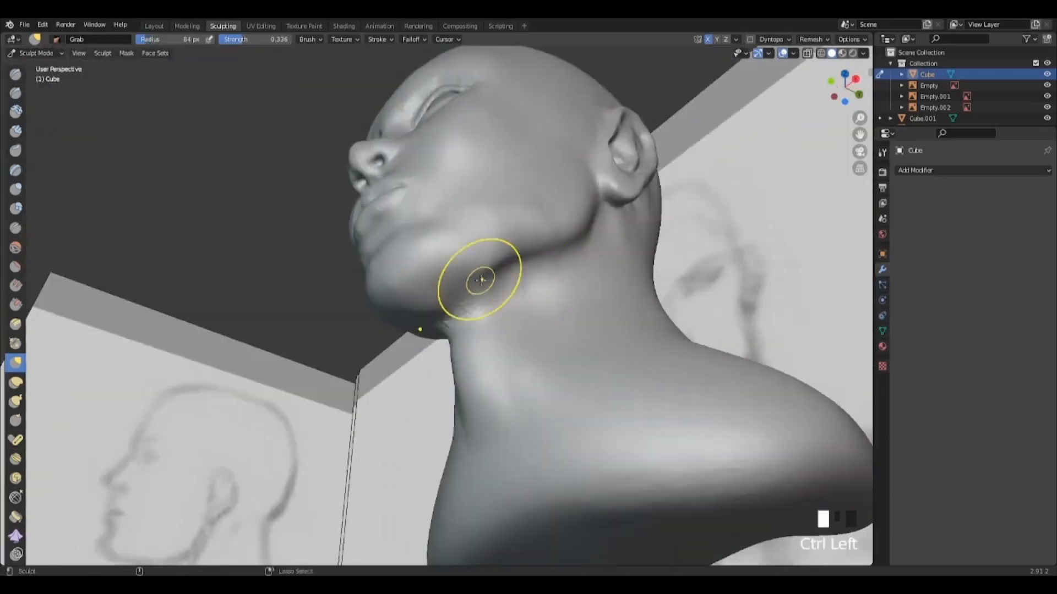
Carve in and smooth the temple between brow and ear using the Draw brush at 103 px radius.
scroll(604, 359, down, 4)
alt+drag(533, 314, 521, 354)
scroll(495, 356, down, 2)
alt+drag(396, 366, 472, 395)
alt+right_drag(396, 308, 457, 292)
alt+middle_drag(438, 275, 436, 380)
alt+drag(118, 300, 84, 298)
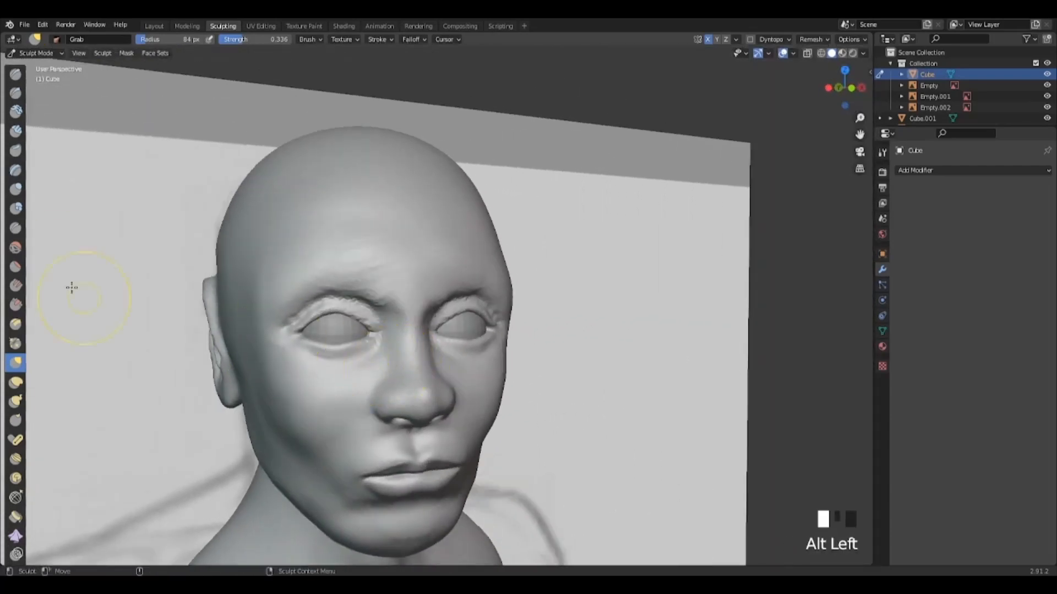
click(16, 73)
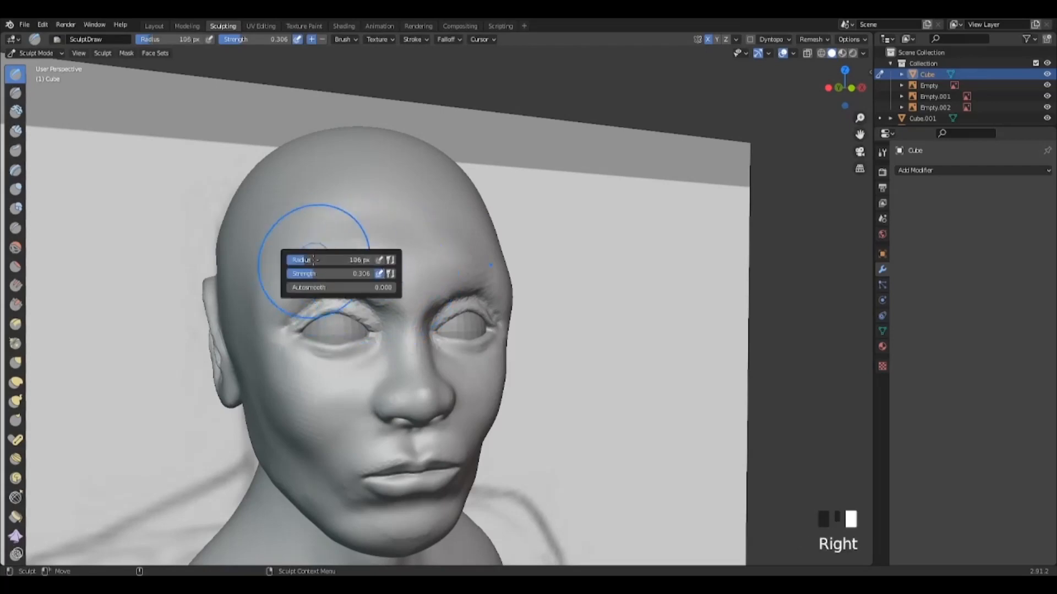
mouse_move(289, 286)
alt+mouse_down()
mouse_move(415, 359)
mouse_move(308, 264)
mouse_move(345, 302)
alt+mouse_up()
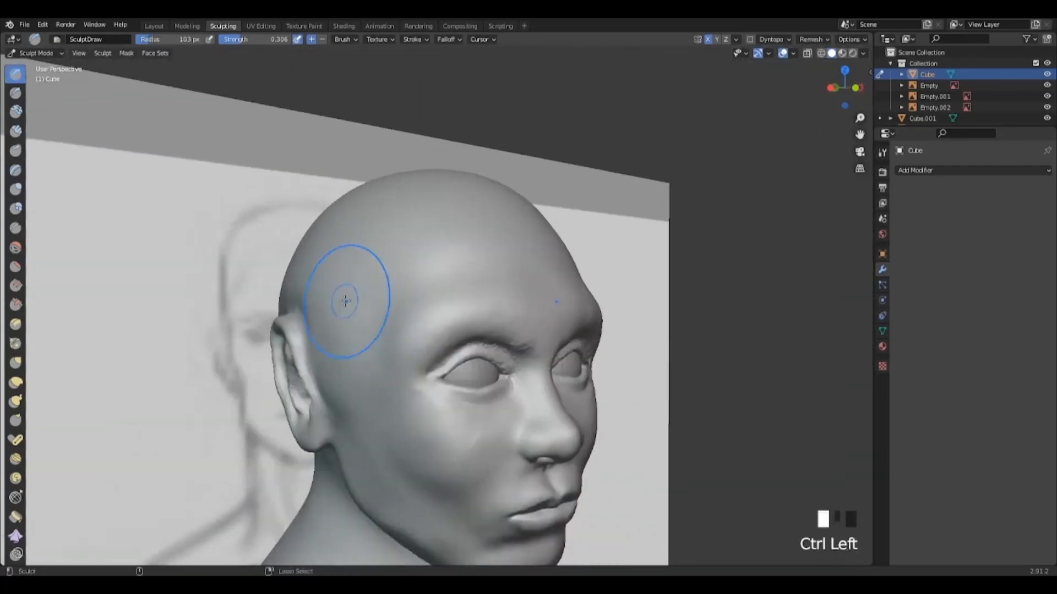
alt+drag(430, 308, 366, 308)
mouse_move(366, 308)
shift+mouse_down()
mouse_move(366, 325)
mouse_move(368, 311)
shift+mouse_up()
alt+drag(386, 308, 370, 301)
Set the Draw brush radius to 72 px and smooth the side of the face.
scroll(371, 300, down, 1)
mouse_move(440, 380)
alt+mouse_down()
mouse_move(349, 401)
mouse_move(498, 415)
mouse_move(379, 401)
alt+mouse_up()
scroll(350, 402, down, 2)
alt+right_drag(380, 401, 434, 336)
alt+drag(512, 358, 452, 368)
right_click(450, 366)
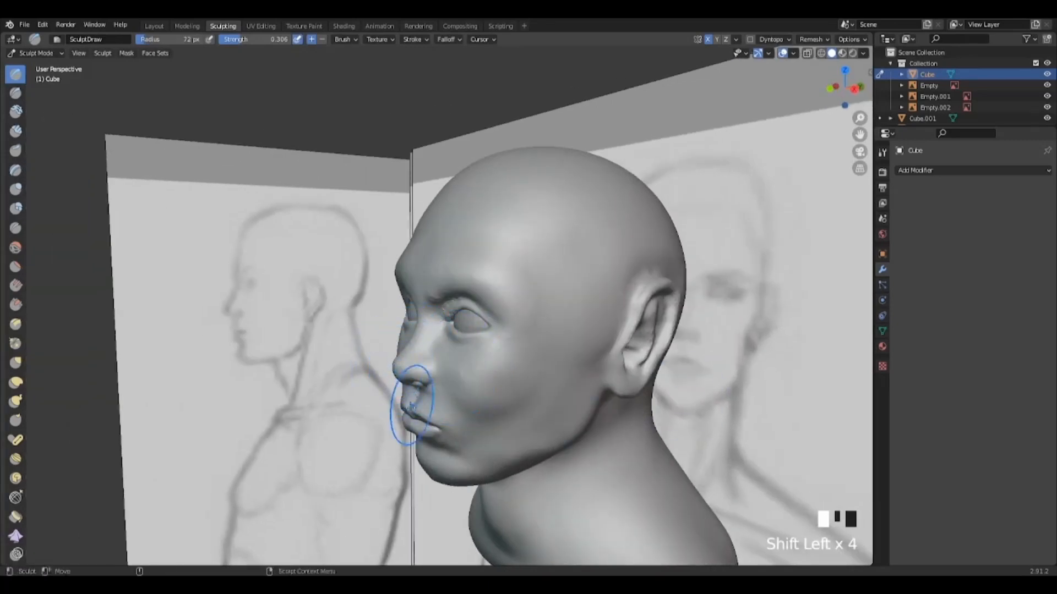
Examine the profile of the brow, nose and lips from the side and at closer range.
alt+drag(412, 406, 429, 385)
alt+right_drag(429, 385, 448, 363)
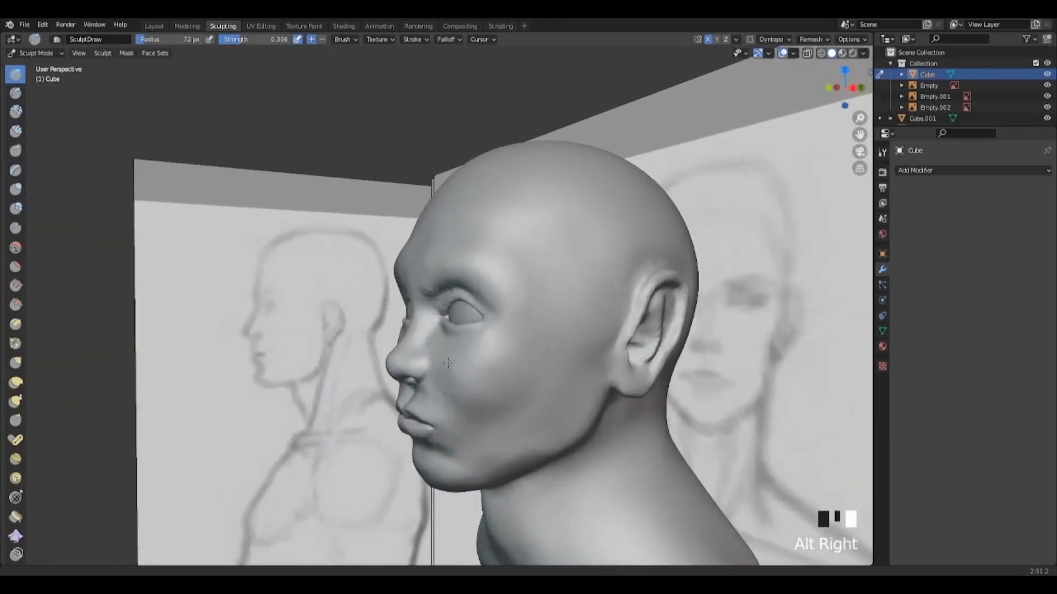
alt+middle_drag(448, 363, 453, 401)
alt+drag(453, 402, 433, 390)
alt+right_drag(434, 390, 449, 362)
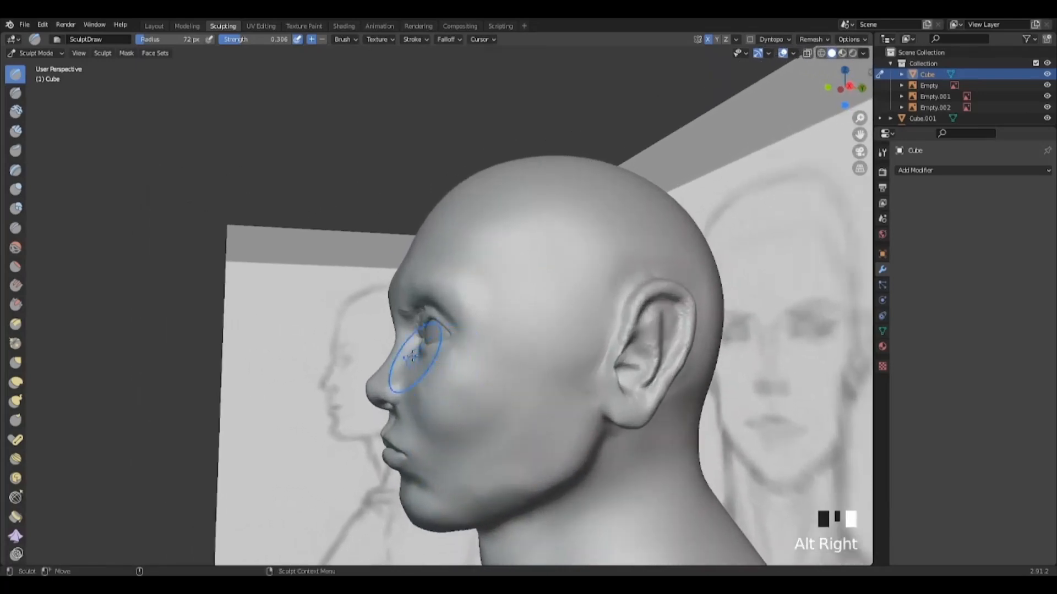
alt+right_drag(397, 397, 402, 390)
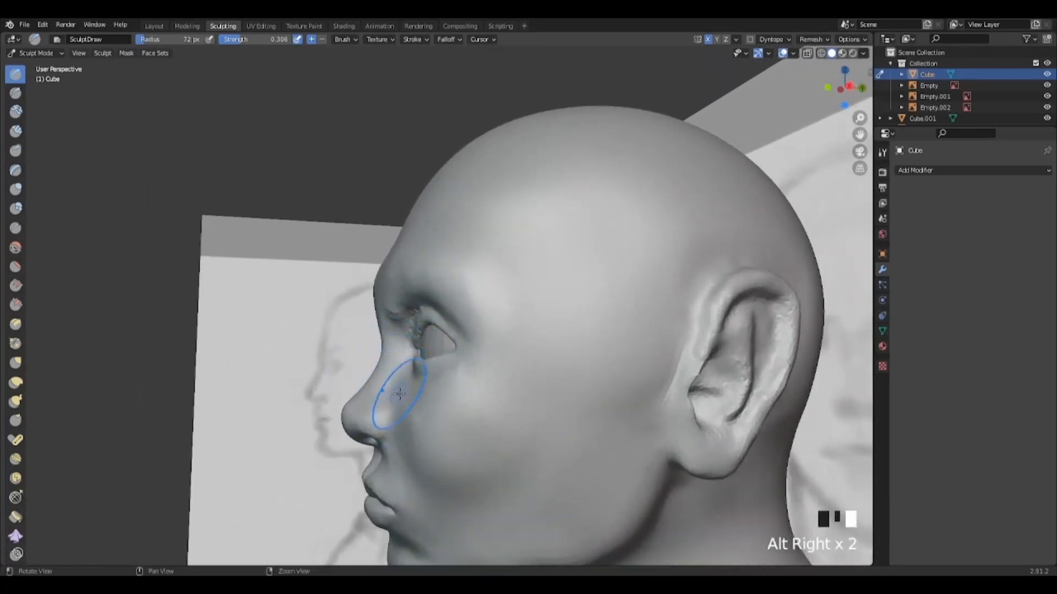
alt+drag(402, 390, 418, 380)
alt+middle_drag(418, 380, 425, 344)
alt+drag(426, 369, 449, 377)
Set the Draw brush radius to 63 px and build up the bridge of the nose.
right_click(449, 377)
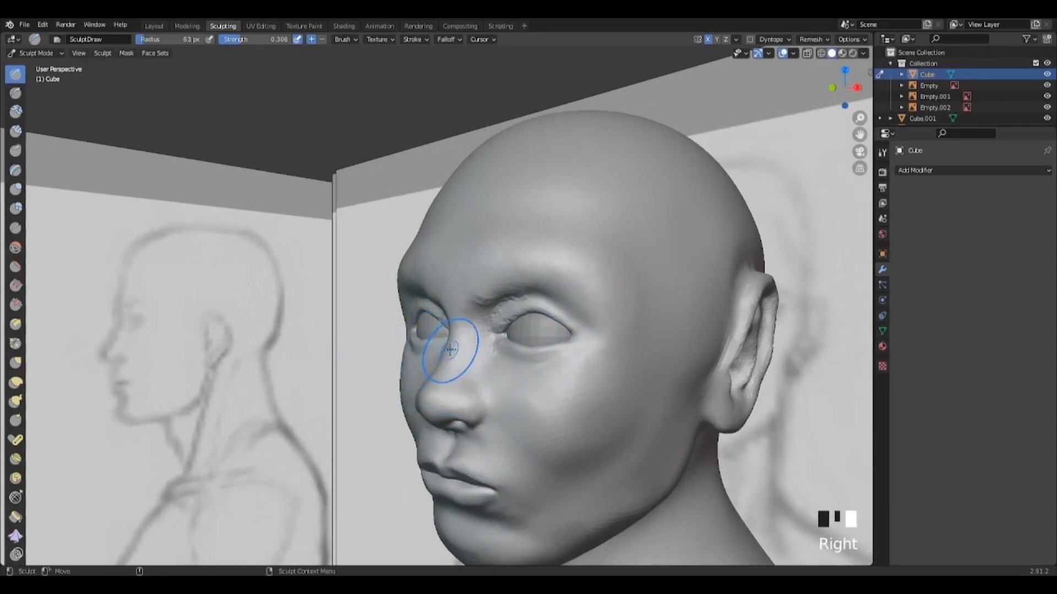
mouse_move(444, 367)
alt+mouse_down()
mouse_move(439, 333)
mouse_move(429, 382)
alt+mouse_up()
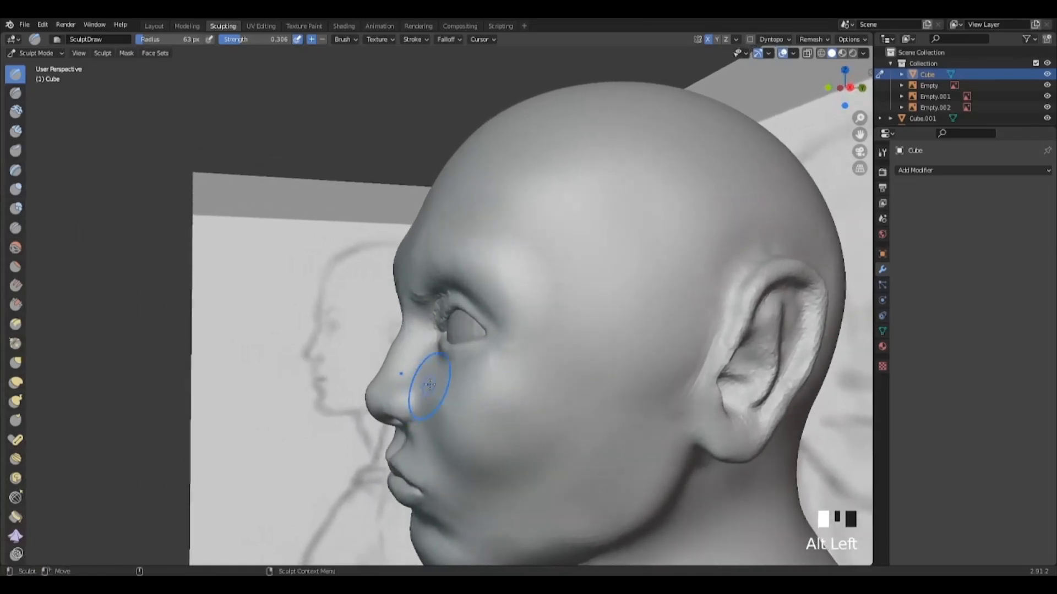
scroll(445, 429, down, 3)
alt+drag(445, 430, 429, 380)
alt+right_drag(429, 380, 413, 323)
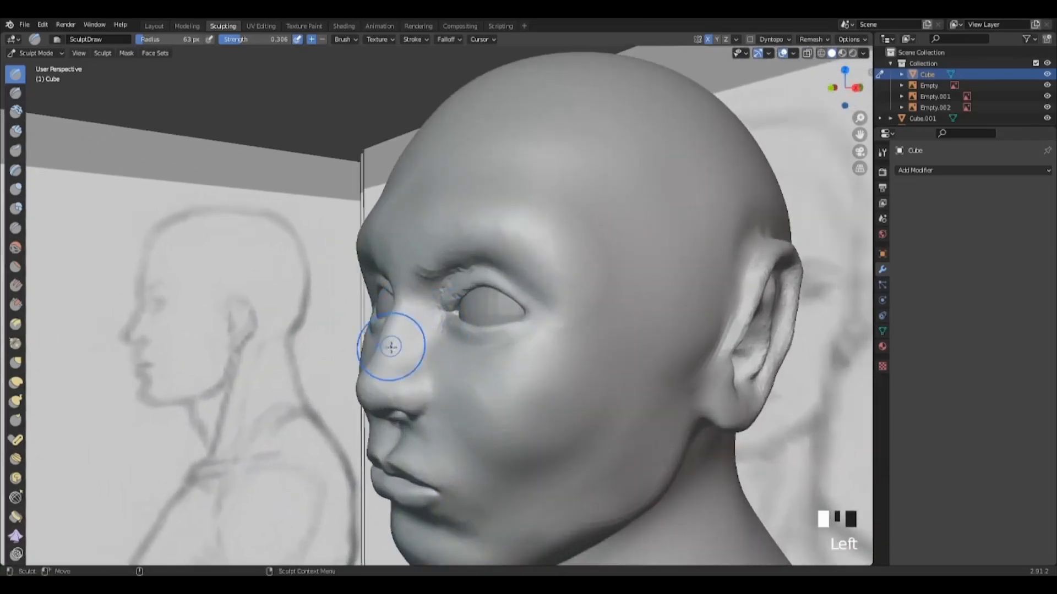
Examine the side profile of the face, jaw and neck against the reference drawing.
alt+drag(449, 385, 408, 380)
alt+right_drag(408, 380, 407, 401)
alt+middle_drag(407, 401, 438, 377)
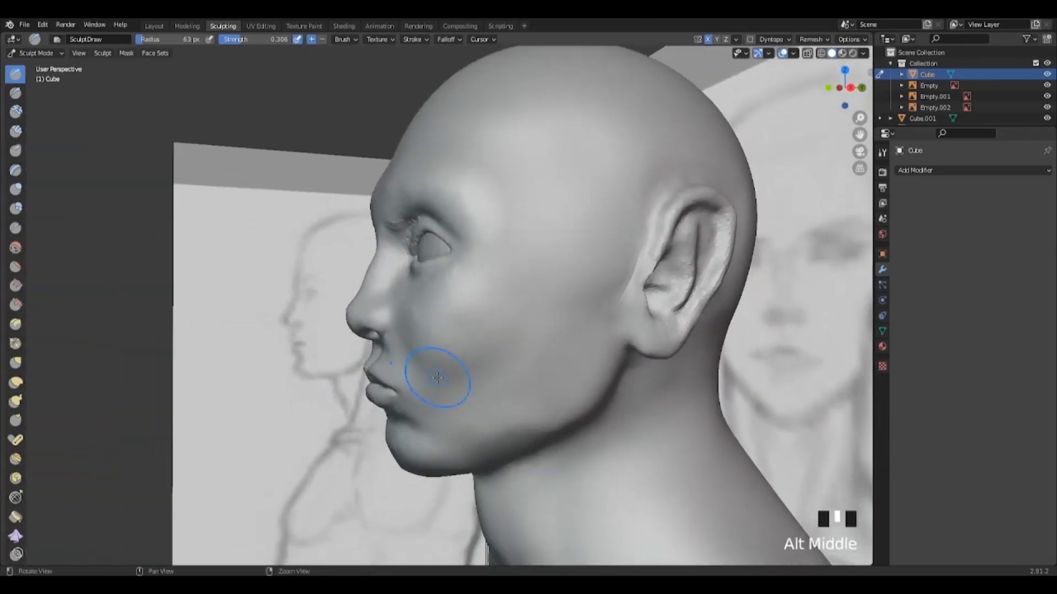
alt+right_drag(439, 378, 441, 425)
alt+drag(441, 425, 454, 436)
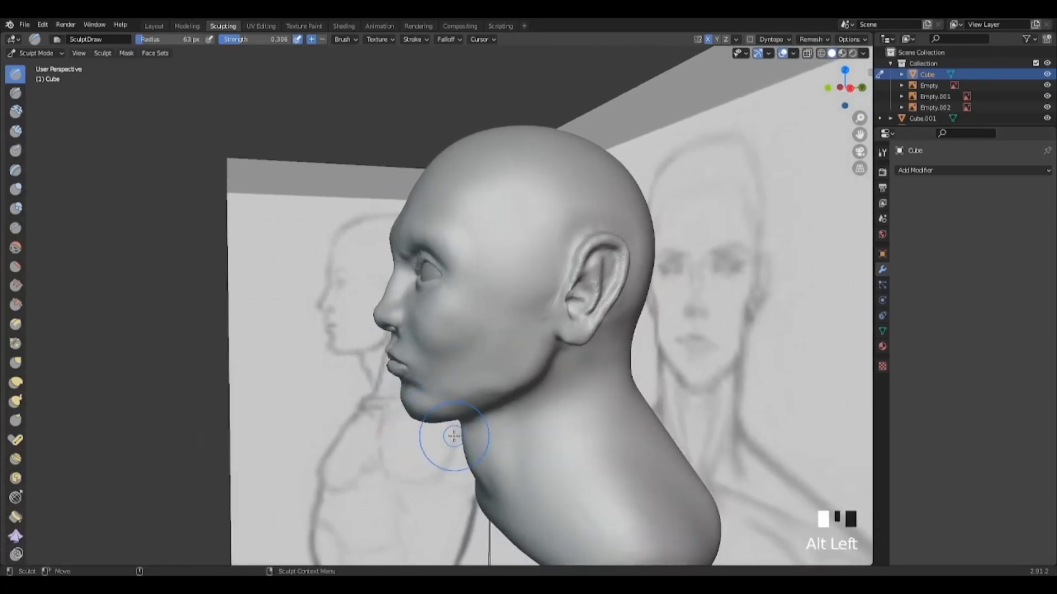
scroll(446, 429, down, 2)
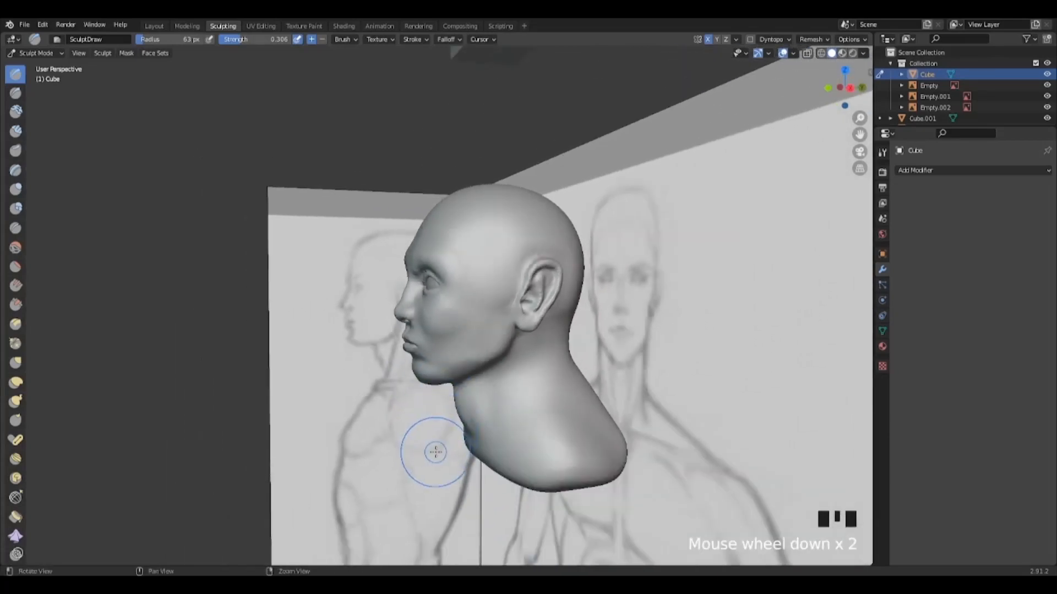
alt+drag(431, 448, 466, 421)
alt+right_drag(466, 420, 476, 361)
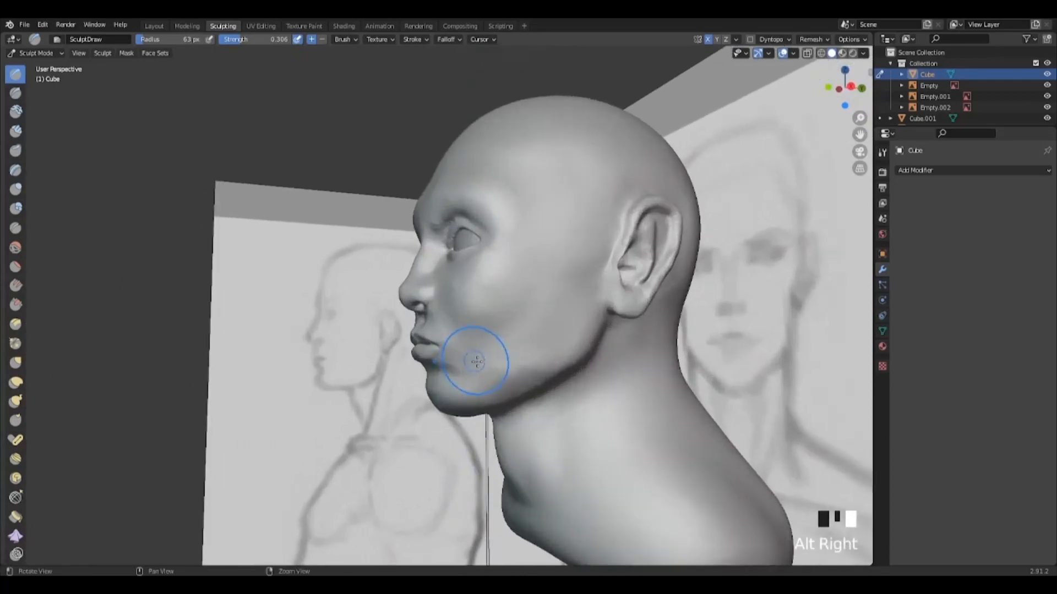
Carve the underside of the jaw deeper where it meets the neck with inverted Draw brush strokes.
mouse_move(528, 421)
alt+mouse_down()
mouse_move(481, 308)
mouse_move(516, 361)
mouse_move(514, 337)
alt+mouse_up()
alt+middle_drag(514, 338, 497, 396)
alt+drag(497, 396, 499, 376)
alt+right_drag(499, 376, 484, 344)
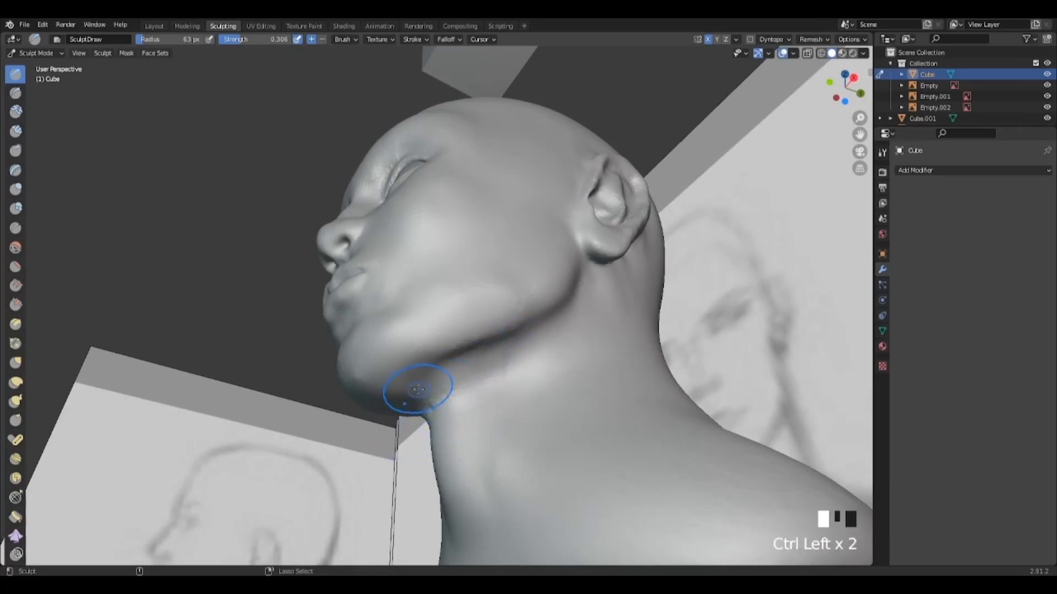
alt+drag(398, 394, 508, 486)
alt+right_drag(508, 486, 495, 472)
mouse_move(495, 472)
alt+mouse_down()
mouse_move(456, 429)
mouse_move(558, 453)
mouse_move(477, 444)
alt+mouse_up()
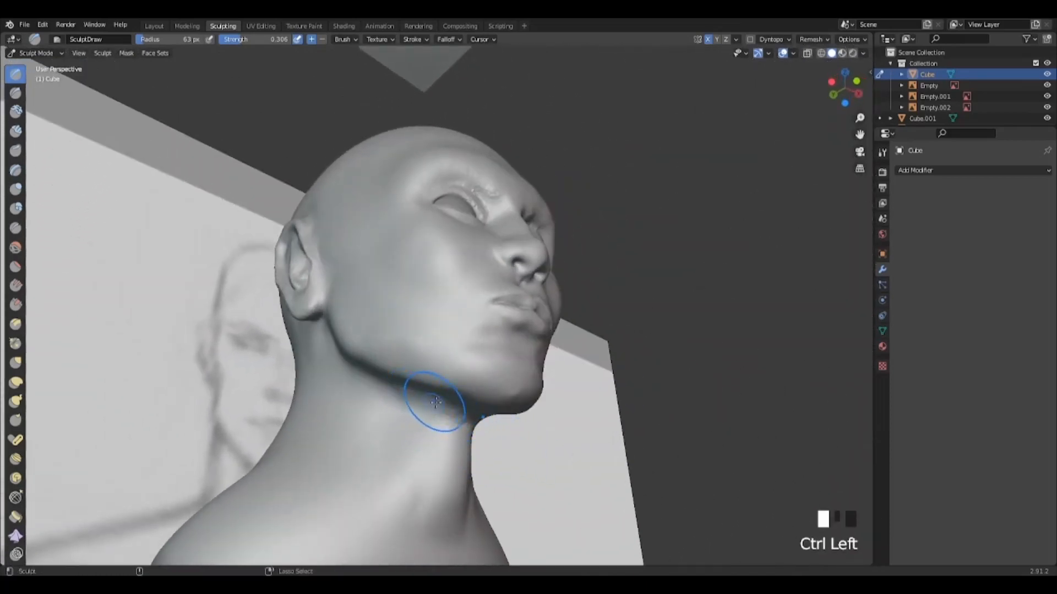
Add a Draw brush stroke on the lower cheek between the mouth corner and the jaw.
mouse_move(436, 402)
alt+mouse_down()
mouse_move(573, 387)
mouse_move(402, 484)
mouse_move(553, 412)
mouse_move(493, 357)
alt+mouse_up()
alt+middle_drag(493, 357, 490, 345)
alt+right_drag(491, 344, 448, 342)
alt+drag(449, 343, 497, 326)
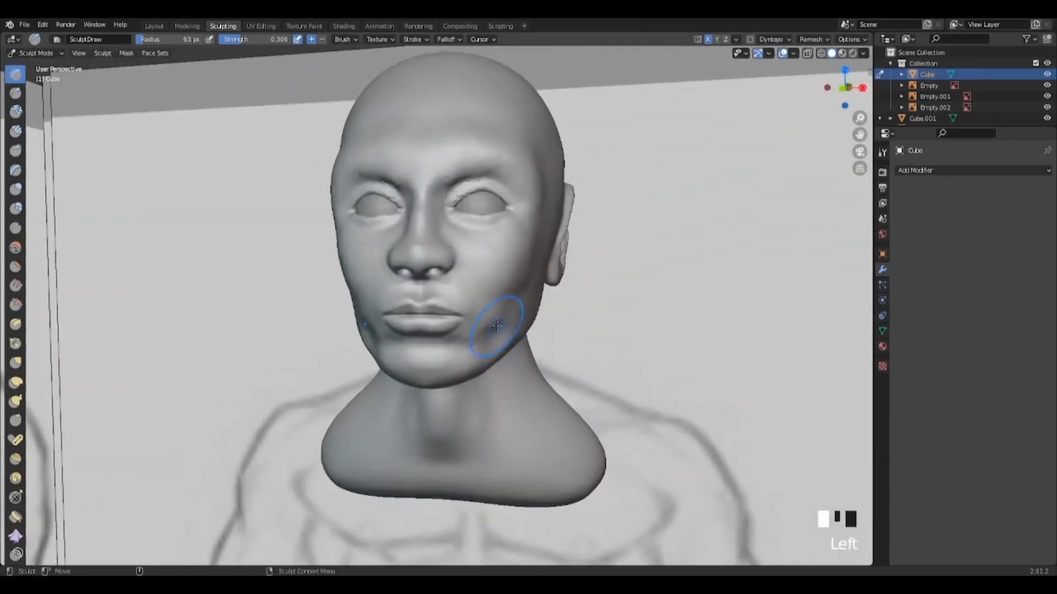
Build up the neck muscles running from below the jaw down to the collar with Draw brush strokes.
alt+right_drag(497, 326, 509, 429)
mouse_move(509, 429)
alt+mouse_down()
mouse_move(456, 451)
mouse_move(519, 424)
alt+mouse_up()
mouse_move(503, 375)
alt+middle_down()
mouse_move(484, 422)
mouse_move(483, 363)
alt+middle_up()
alt+drag(450, 380, 436, 389)
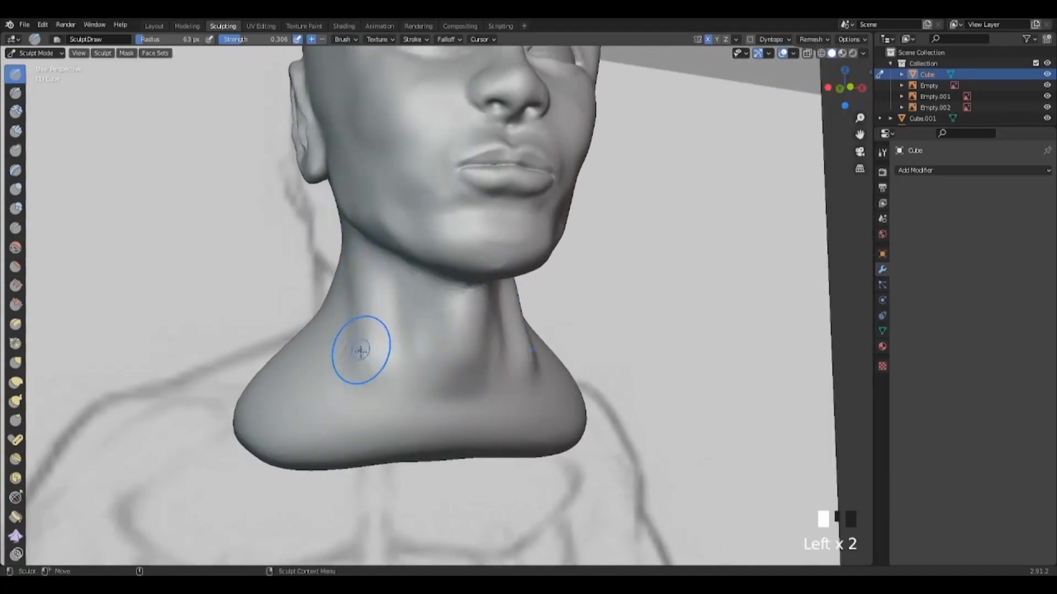
mouse_move(361, 350)
alt+mouse_down()
mouse_move(360, 309)
mouse_move(373, 339)
alt+mouse_up()
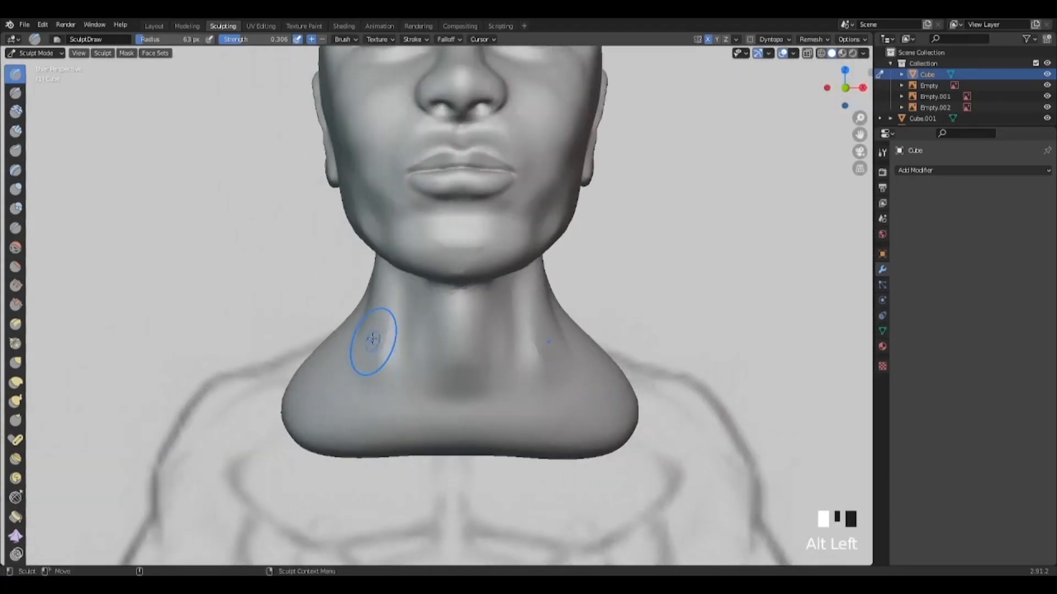
alt+middle_drag(383, 395, 393, 368)
alt+drag(410, 366, 426, 337)
drag(426, 325, 423, 245)
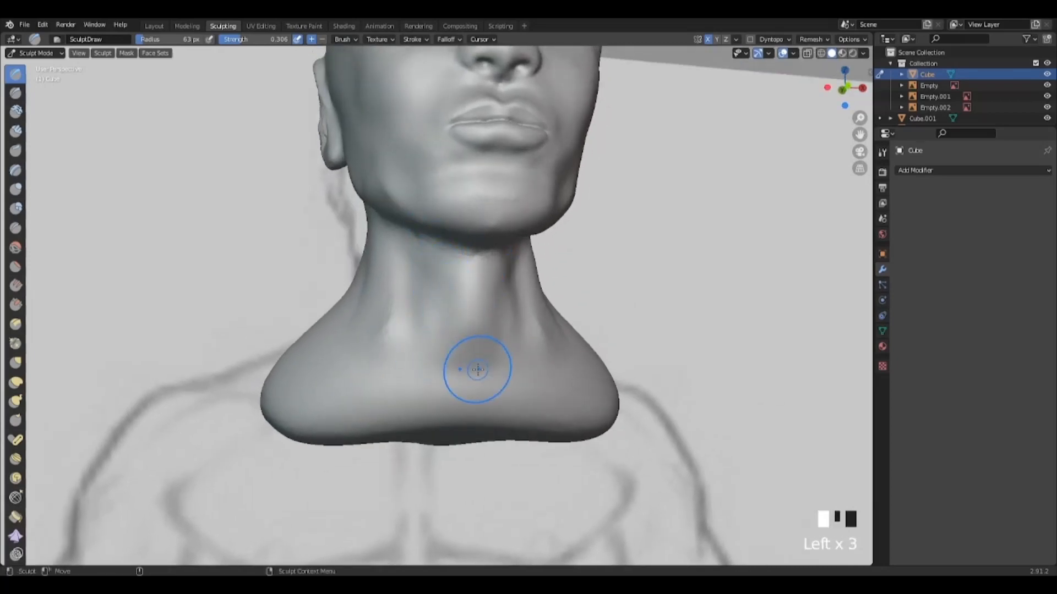
Smooth the raised neck muscles and the slope towards the shoulders, and check the whole head.
mouse_move(453, 333)
alt+mouse_down()
mouse_move(465, 356)
mouse_move(465, 340)
alt+mouse_up()
mouse_move(467, 348)
alt+mouse_down()
mouse_move(571, 352)
mouse_move(465, 346)
alt+mouse_up()
shift+drag(429, 269, 424, 314)
alt+drag(353, 319, 440, 331)
shift+drag(319, 353, 289, 379)
alt+drag(396, 352, 357, 350)
shift+drag(390, 322, 394, 331)
alt+drag(551, 358, 510, 363)
alt+right_drag(509, 364, 481, 369)
alt+drag(482, 369, 474, 385)
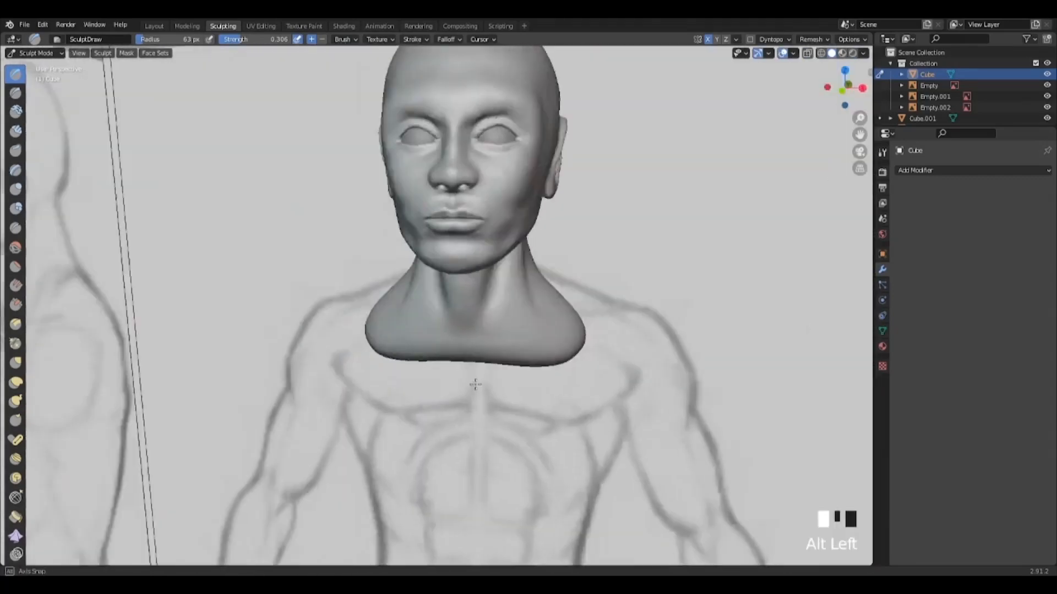
mouse_move(591, 415)
alt+mouse_down()
mouse_move(596, 378)
mouse_move(586, 401)
alt+mouse_up()
alt+middle_drag(586, 402, 580, 445)
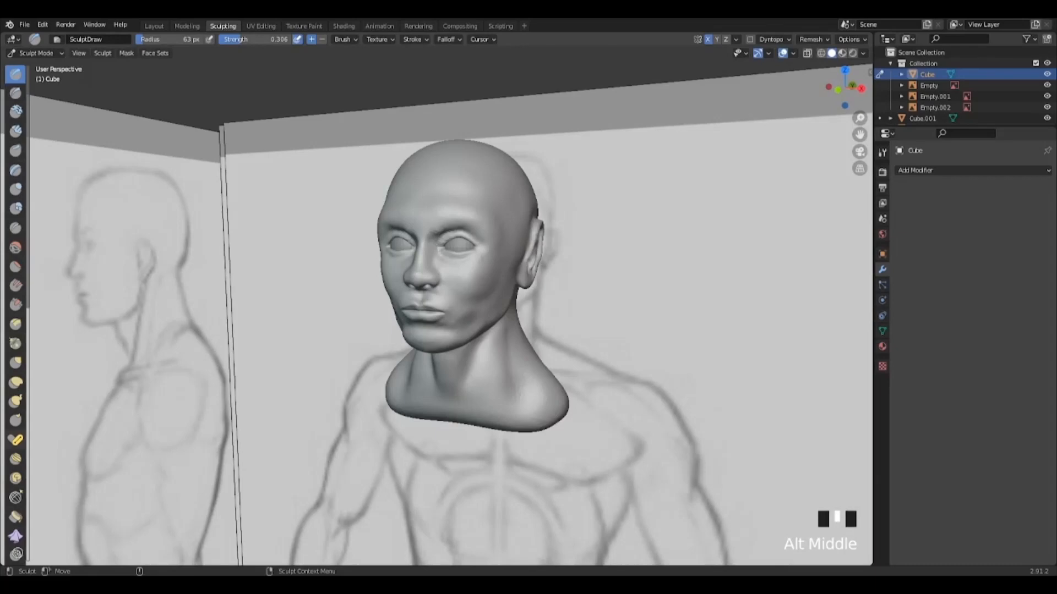